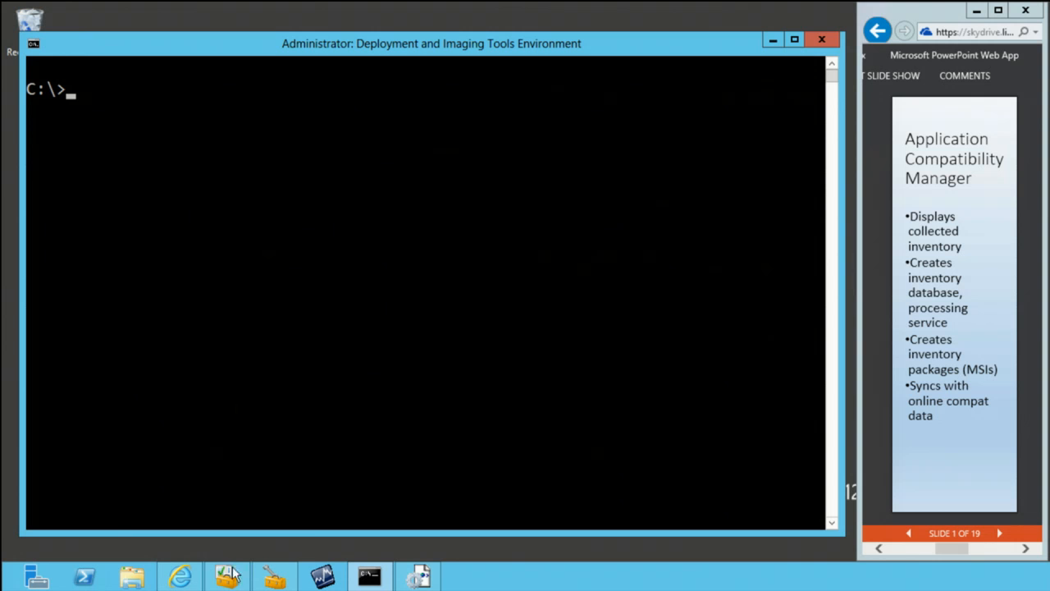
# Step: Switch to Application Compatibility Manager and, from the Analyze view, review its database and log processing settings without changing them
pyautogui.moveTo(231, 577)
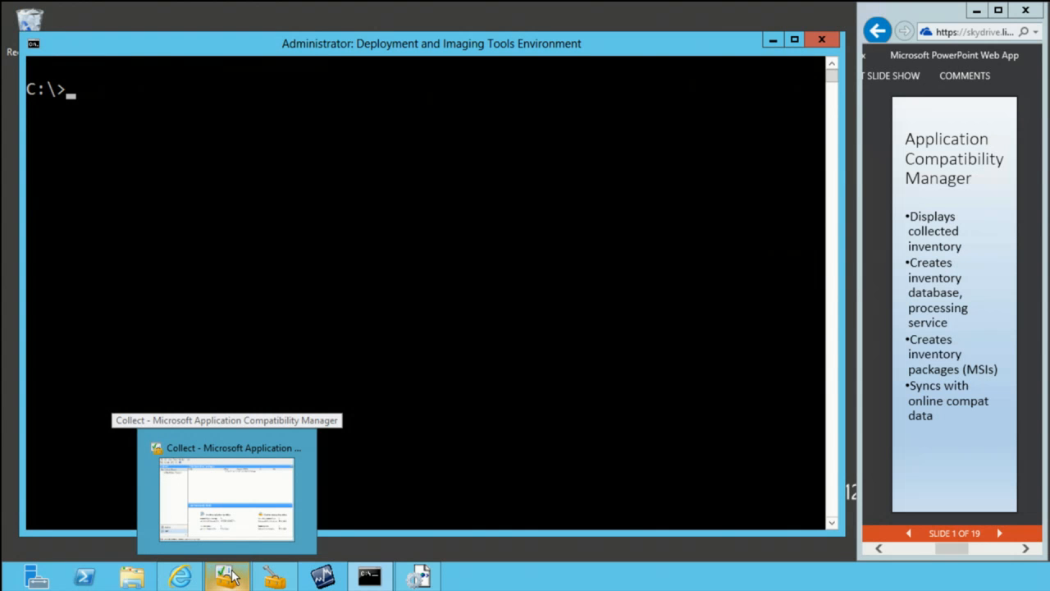
pyautogui.click(231, 576)
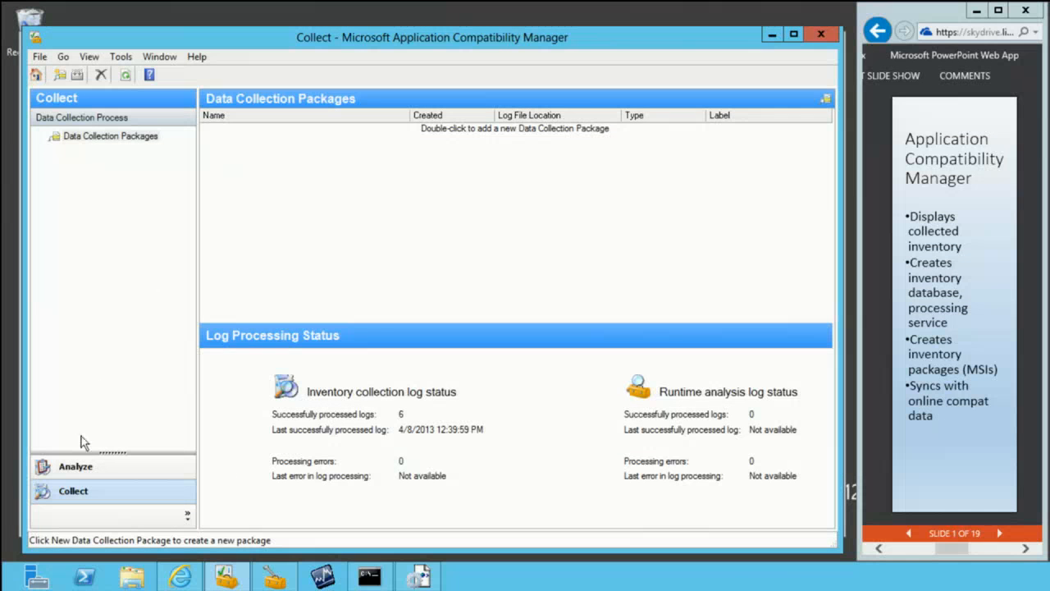
pyautogui.click(71, 468)
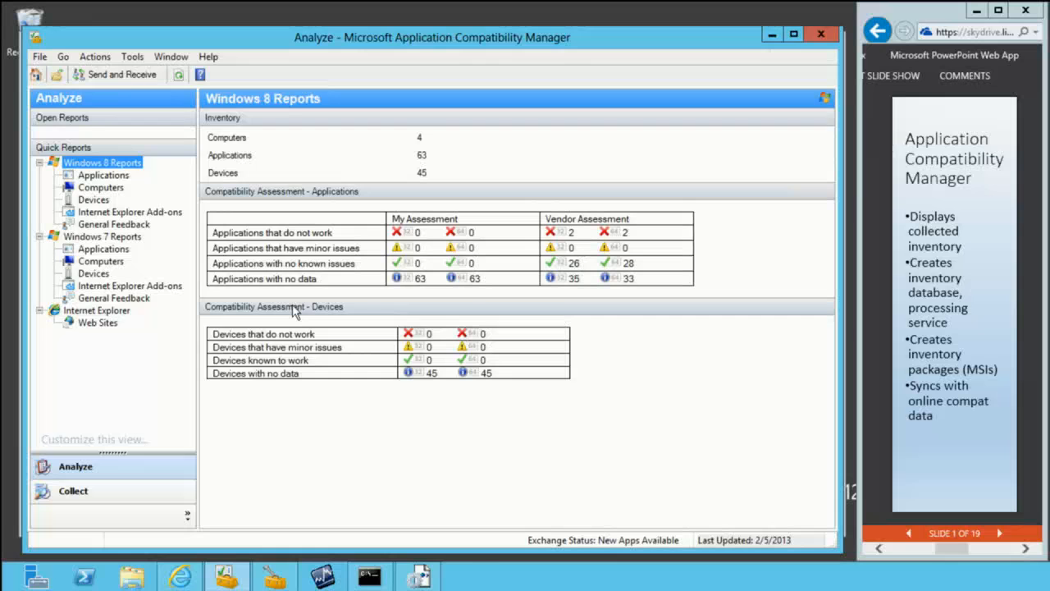
pyautogui.click(133, 60)
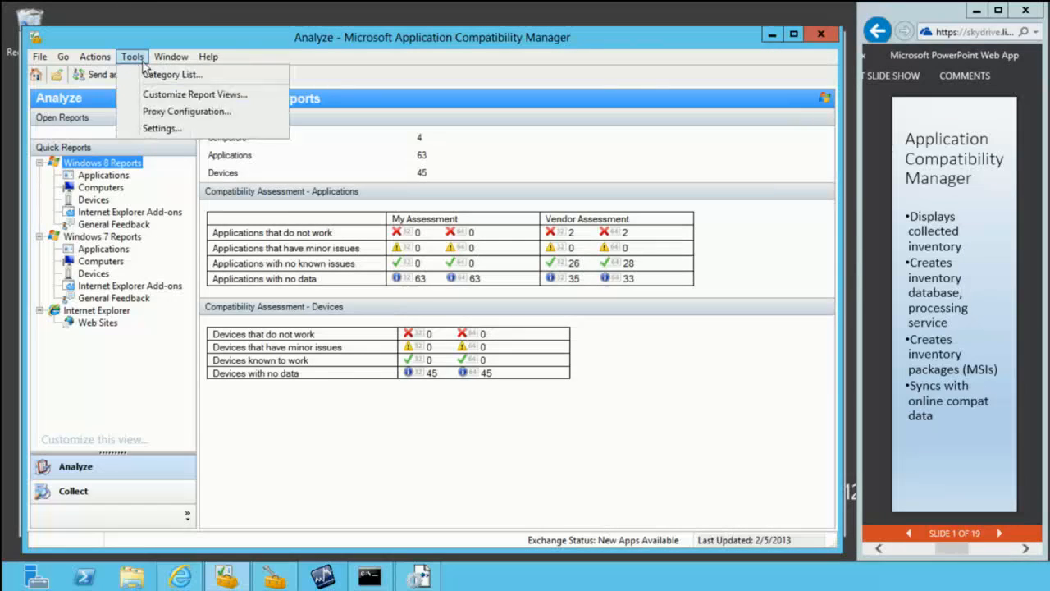
pyautogui.click(164, 128)
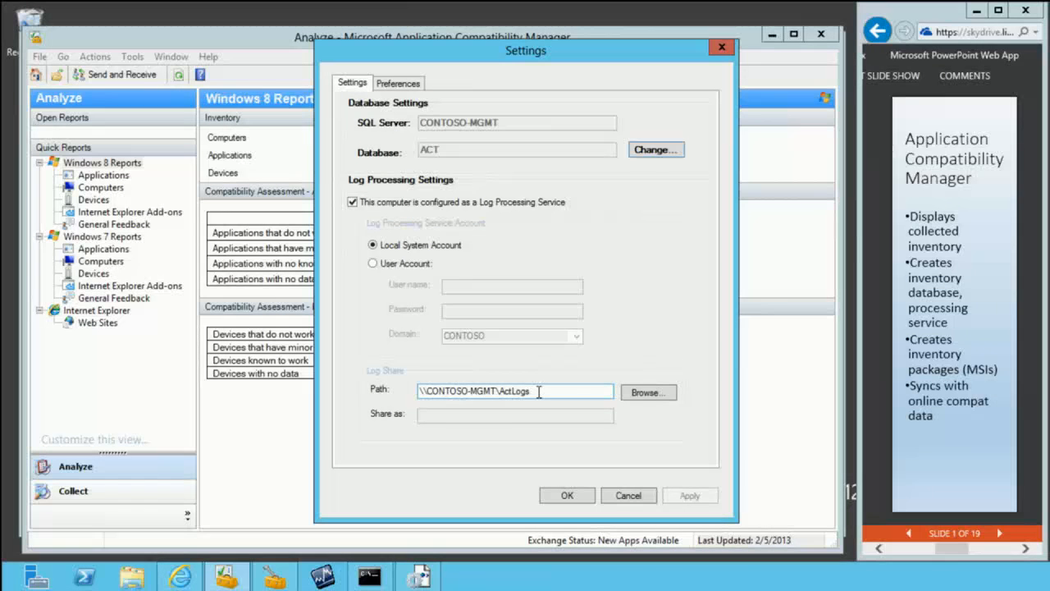
pyautogui.click(628, 496)
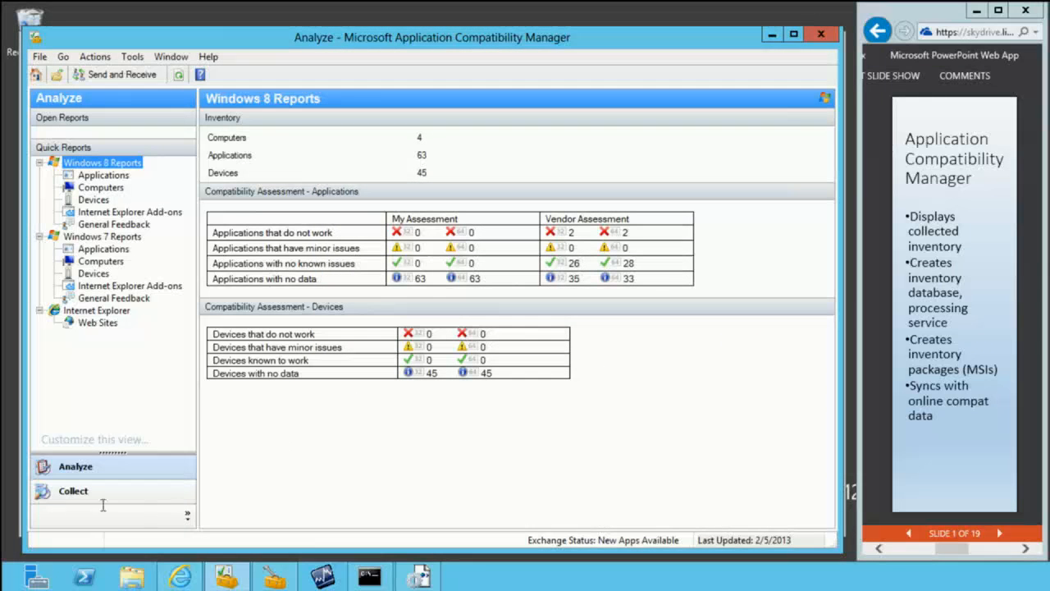
# Step: Create an inventory collection package named MMSCollector without a label and save it as MMSCollector.msi in the Documents library
pyautogui.click(82, 492)
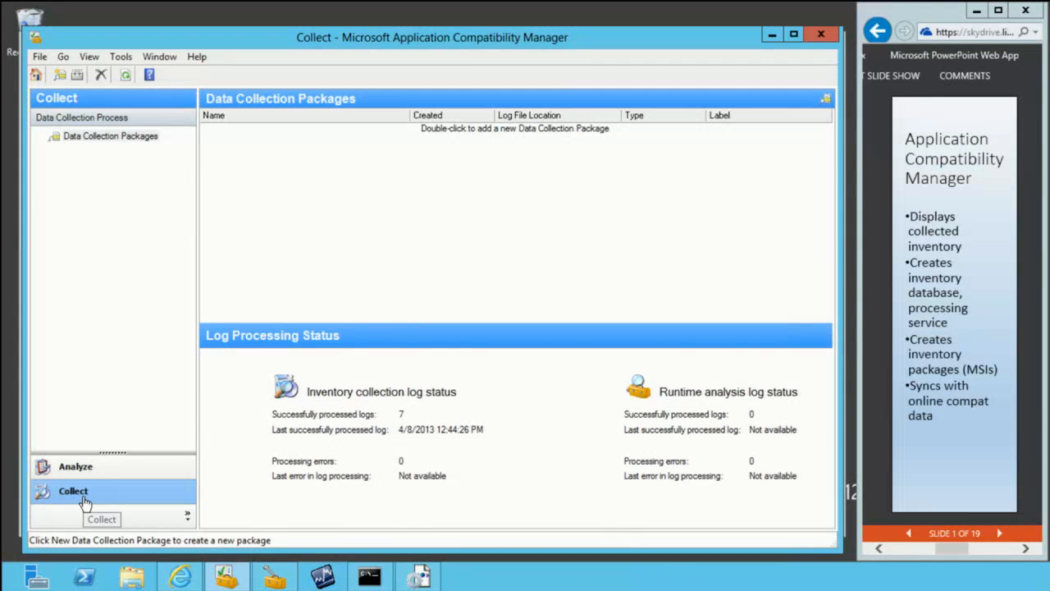
pyautogui.doubleClick(487, 134)
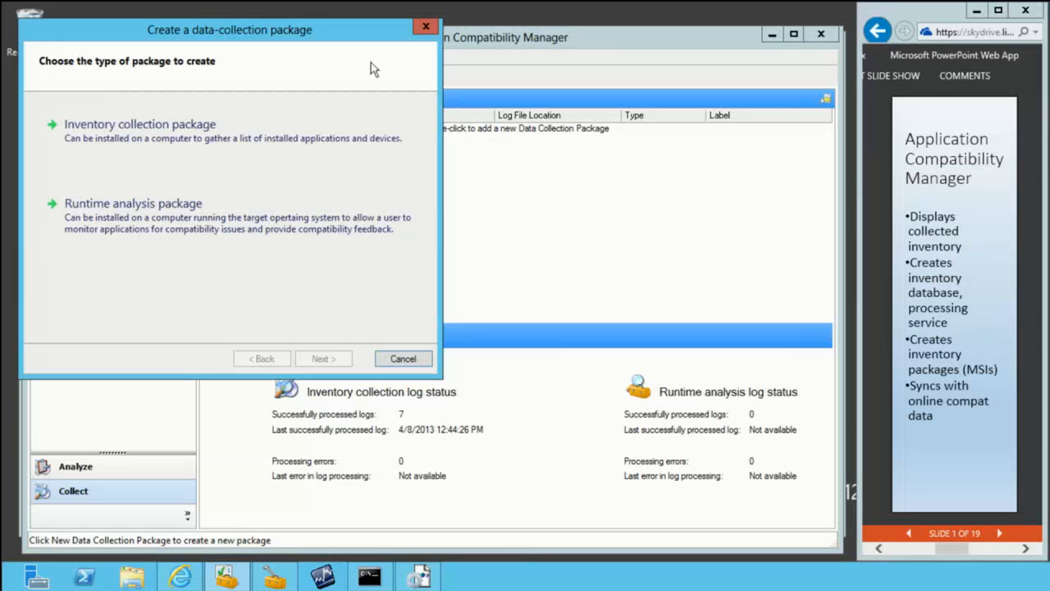
pyautogui.moveTo(357, 43); pyautogui.dragTo(486, 93)
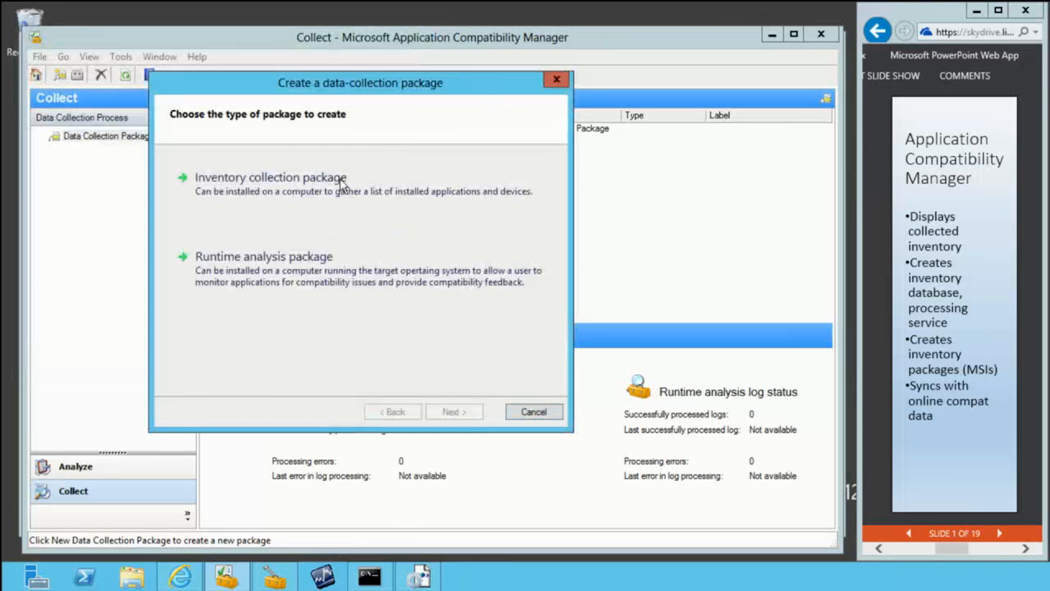
pyautogui.click(253, 197)
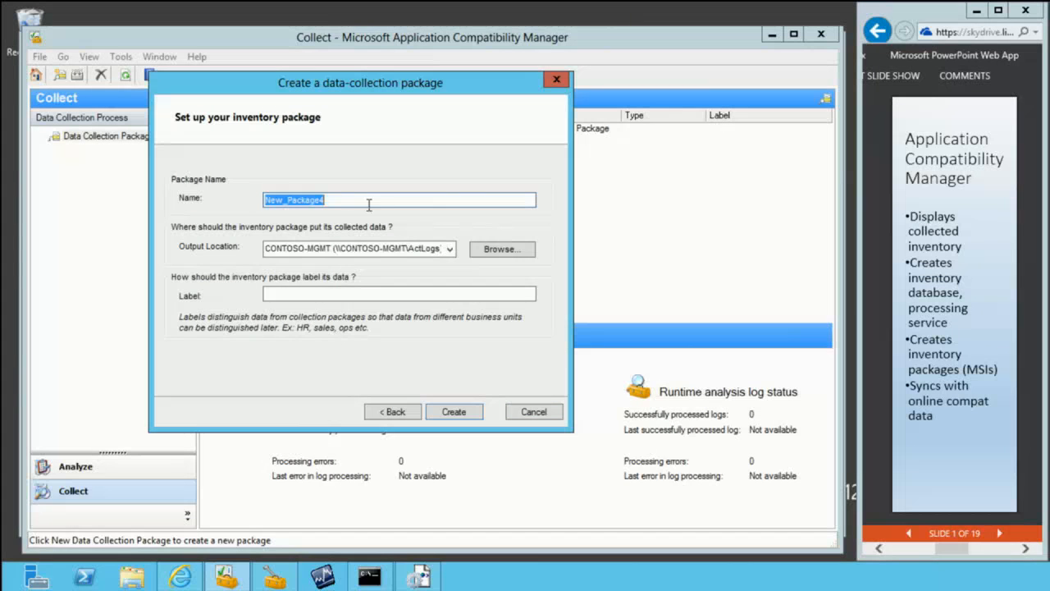
pyautogui.write('MMS')
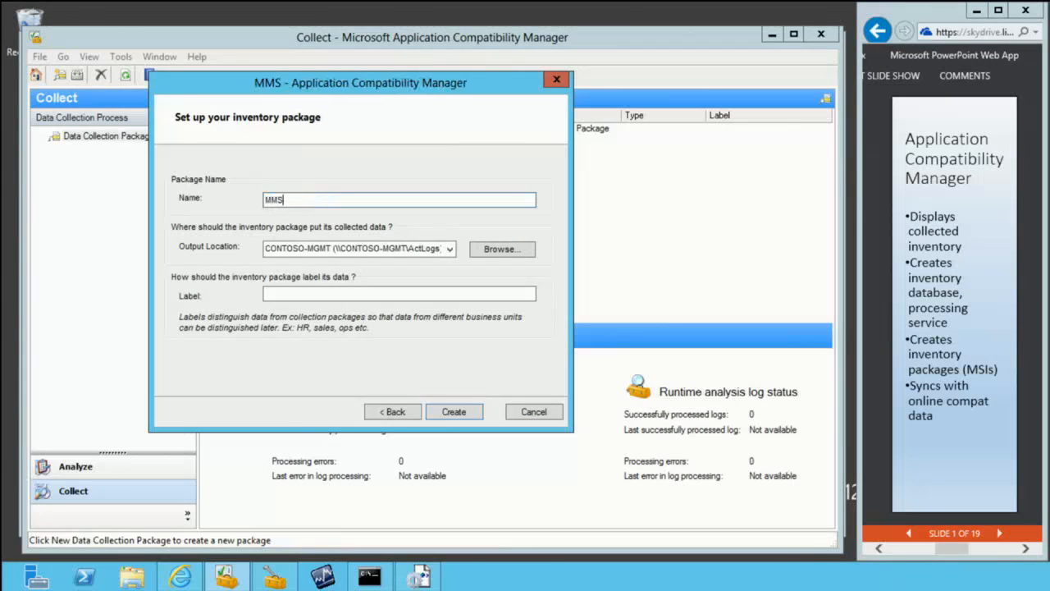
pyautogui.write('Collector')
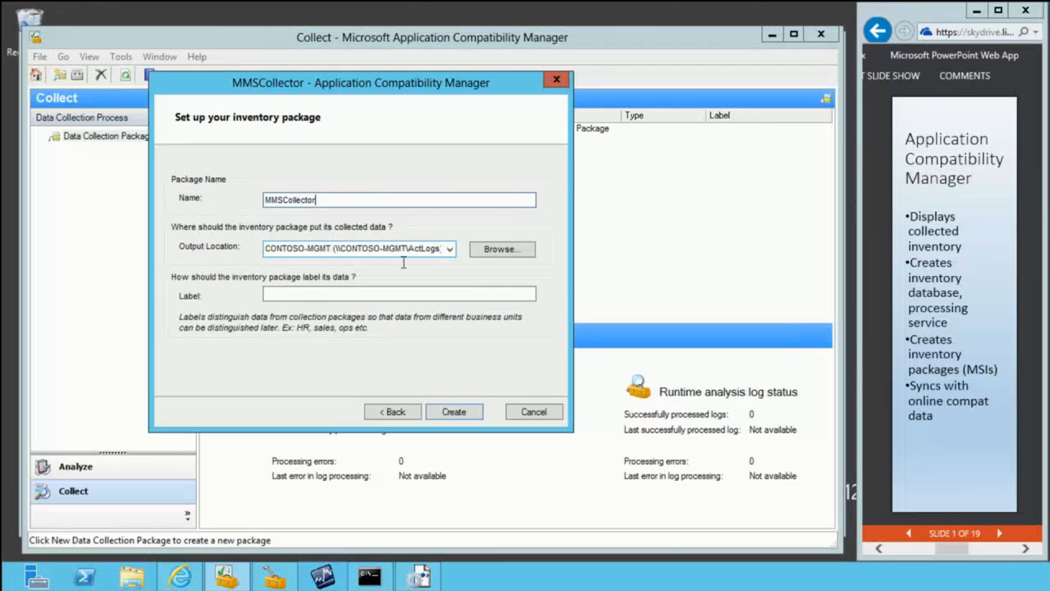
pyautogui.click(304, 291)
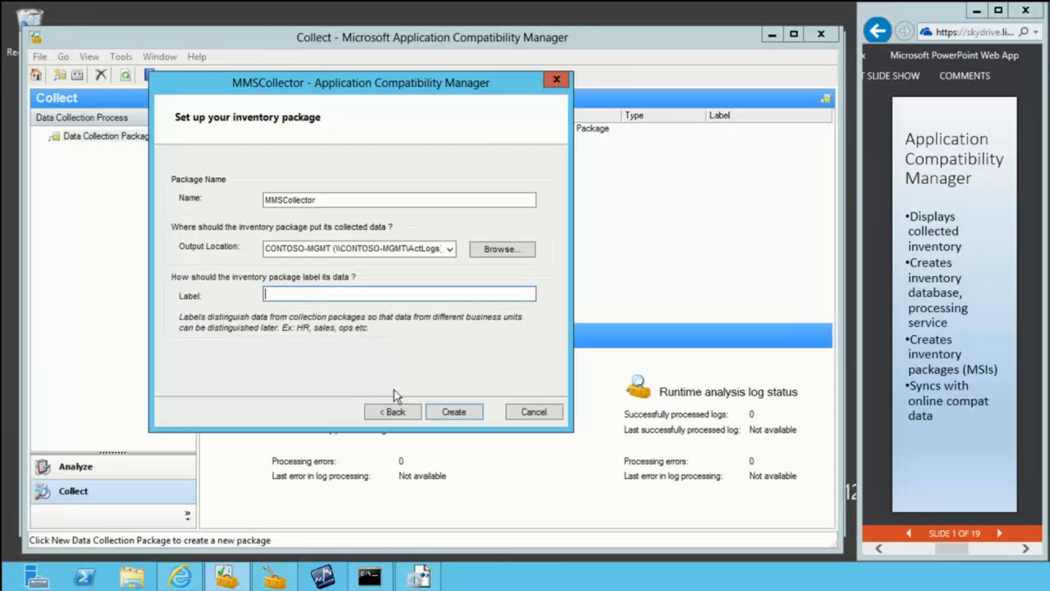
pyautogui.click(452, 414)
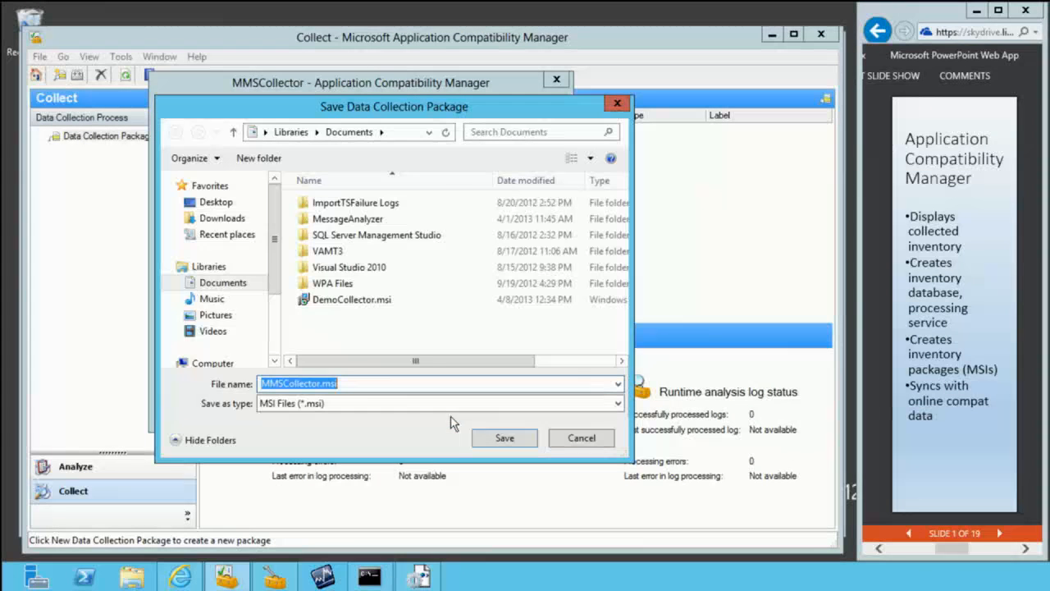
pyautogui.click(522, 443)
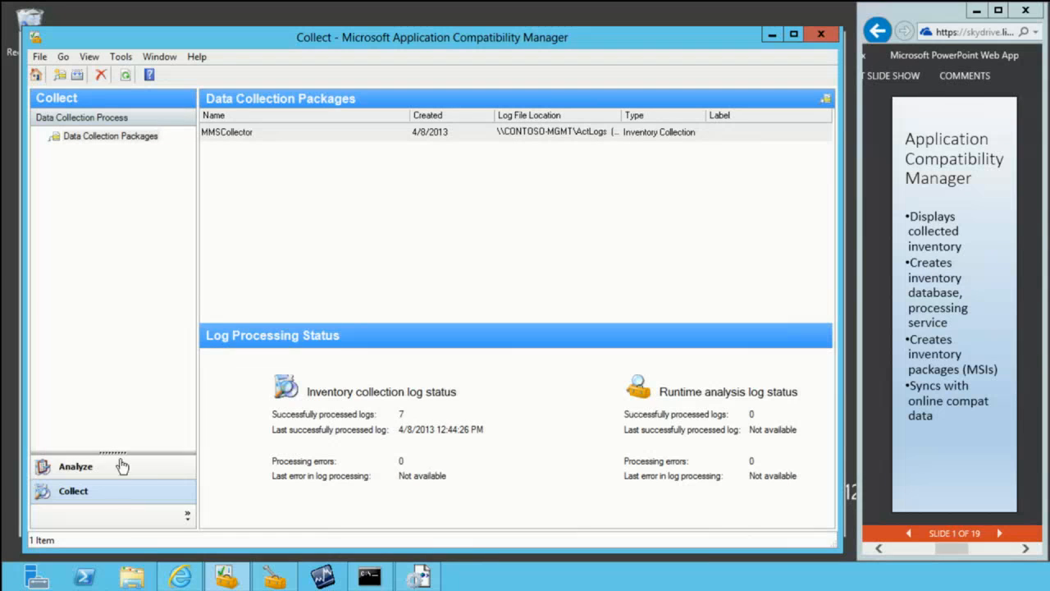
# Step: Switch to File Explorer, run MMSCollector.msi from the Documents library, and allow it to make changes to the computer
pyautogui.click(132, 577)
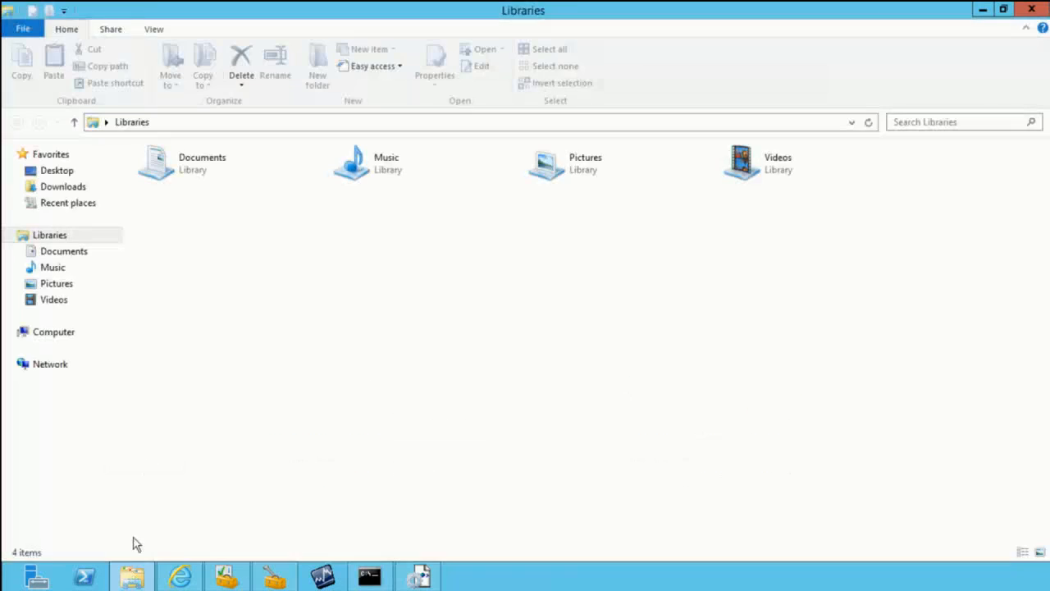
pyautogui.doubleClick(205, 175)
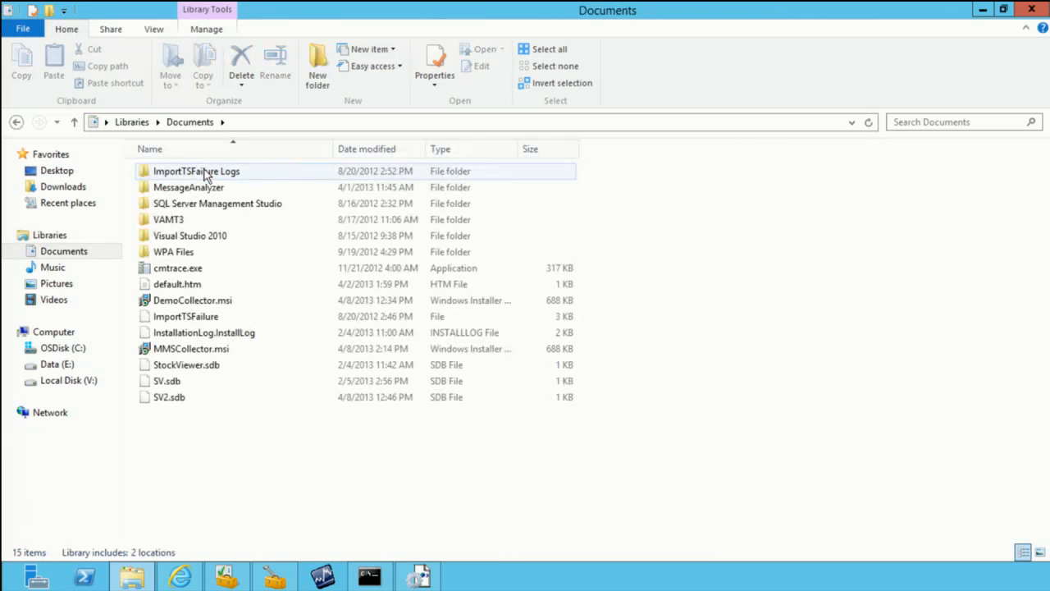
pyautogui.click(193, 354)
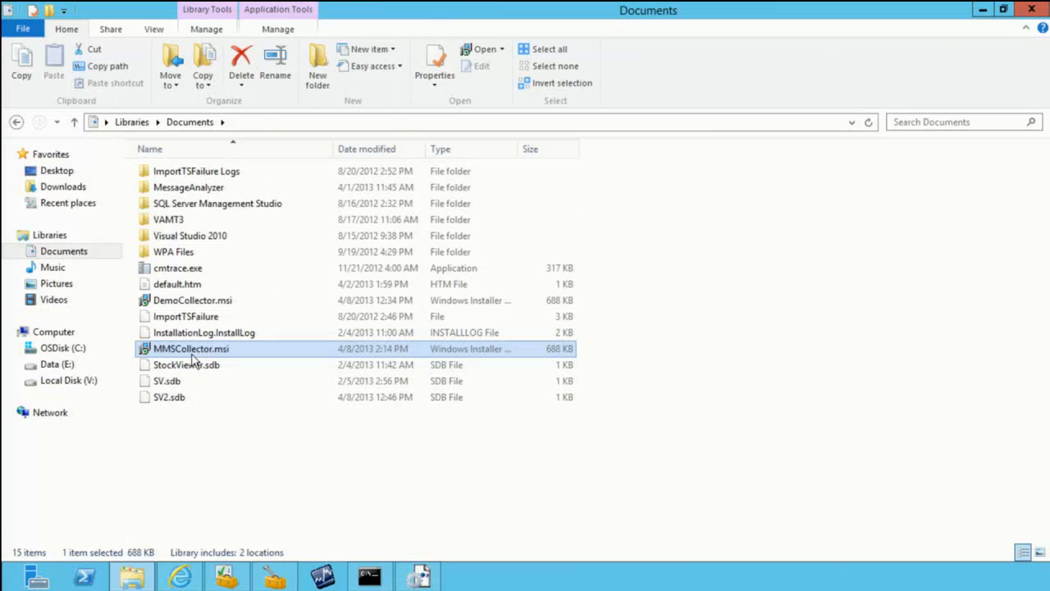
pyautogui.doubleClick(192, 350)
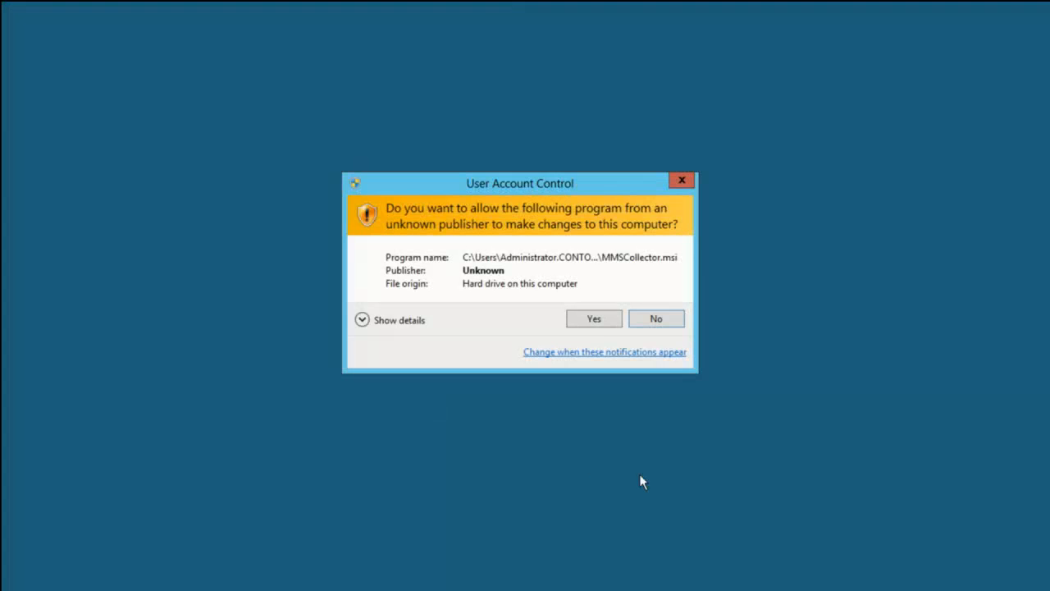
pyautogui.click(598, 320)
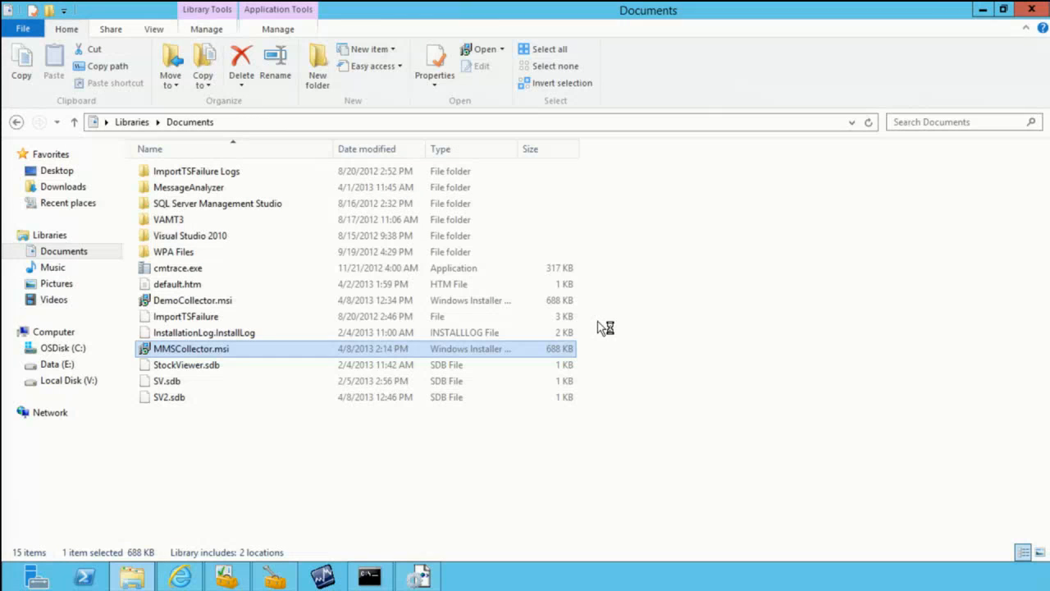
# Step: Inspect the contents of the ActLogs folder on the Data (E:) drive, then close the file window
pyautogui.click(57, 366)
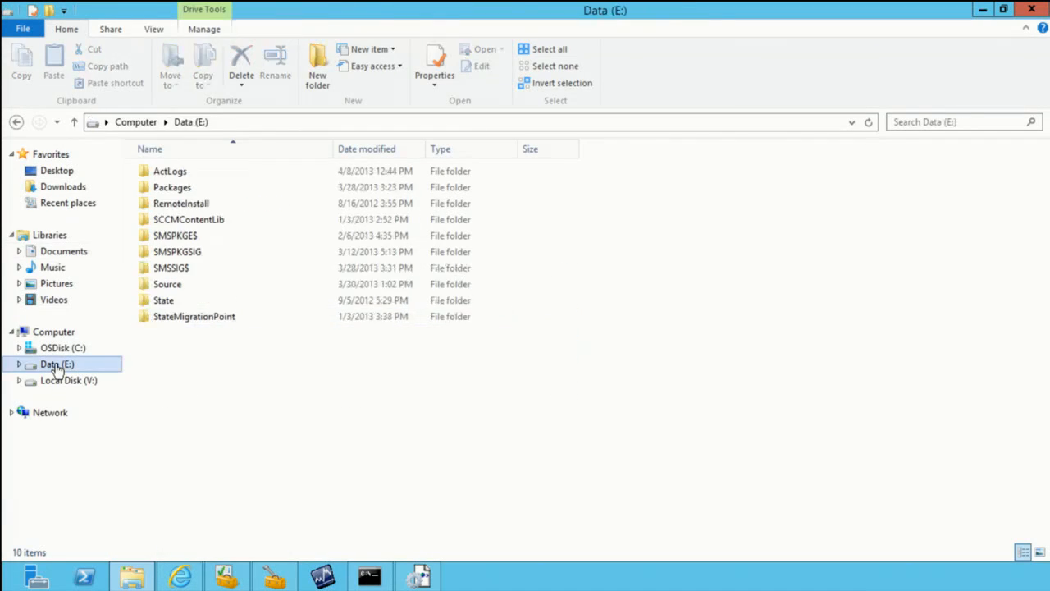
pyautogui.click(172, 172)
pyautogui.doubleClick(172, 172)
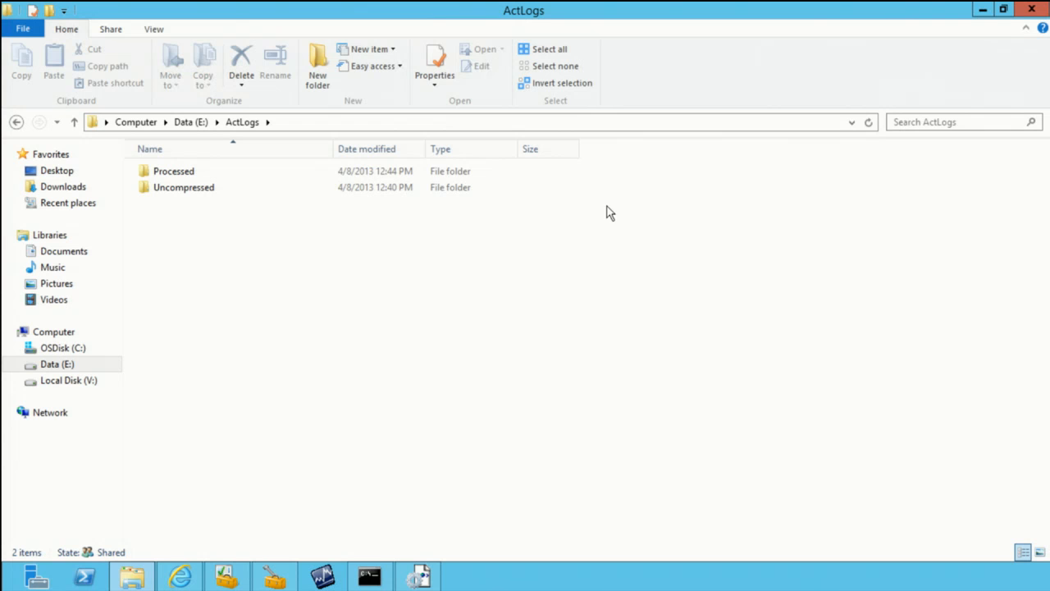
pyautogui.click(1035, 11)
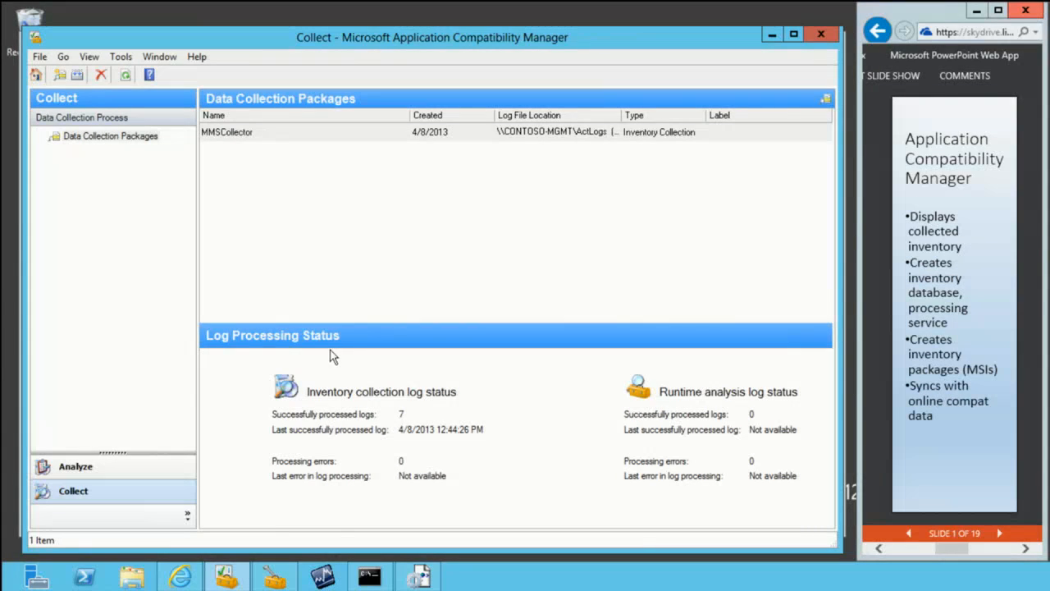
# Step: Open the Windows 8 application report and synchronize its compatibility data with Microsoft, bringing the report back to the front
pyautogui.click(68, 466)
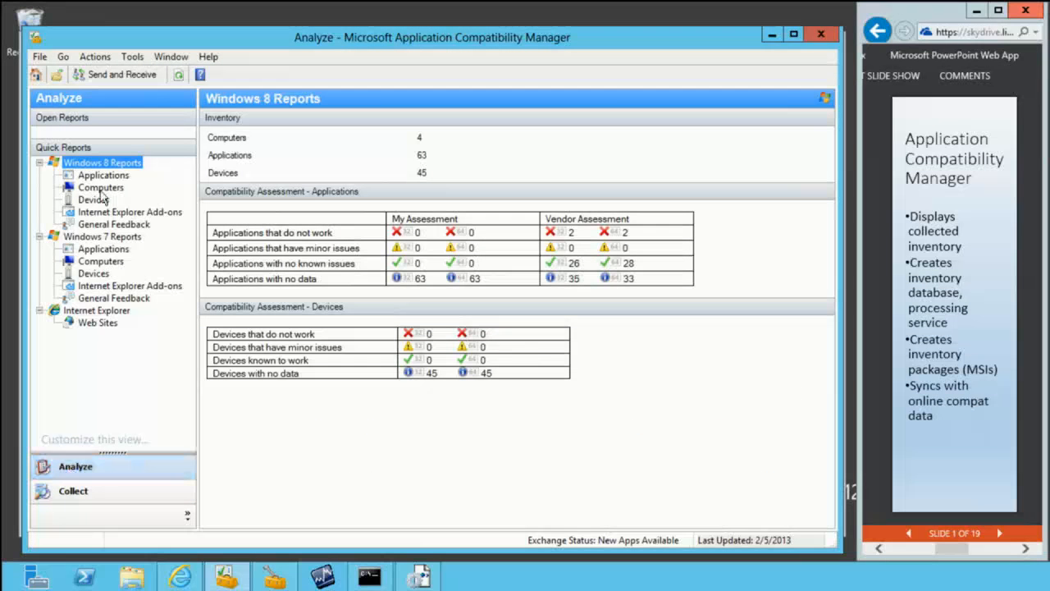
pyautogui.click(104, 175)
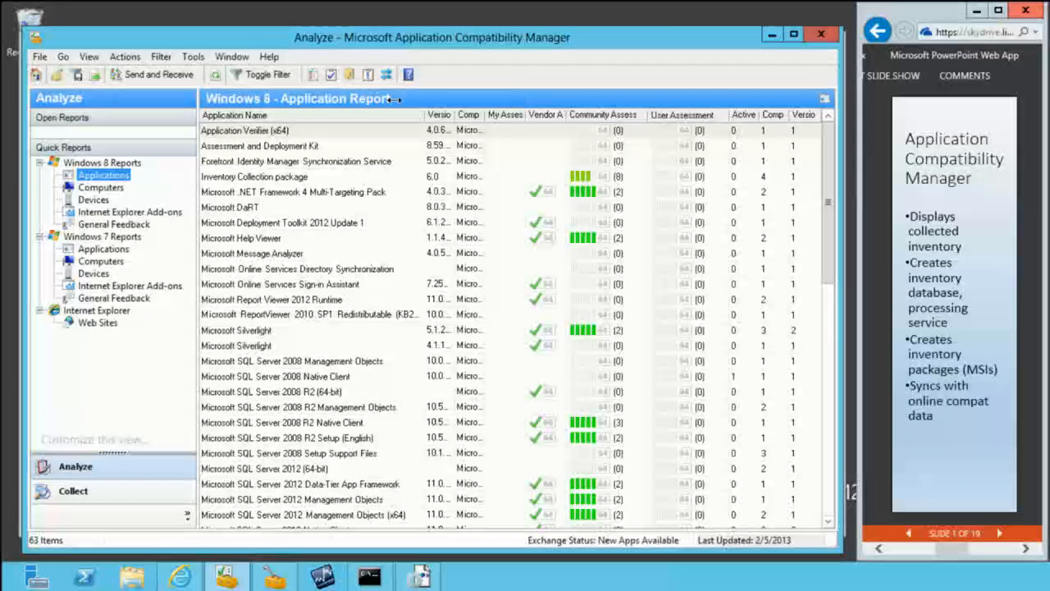
pyautogui.click(156, 77)
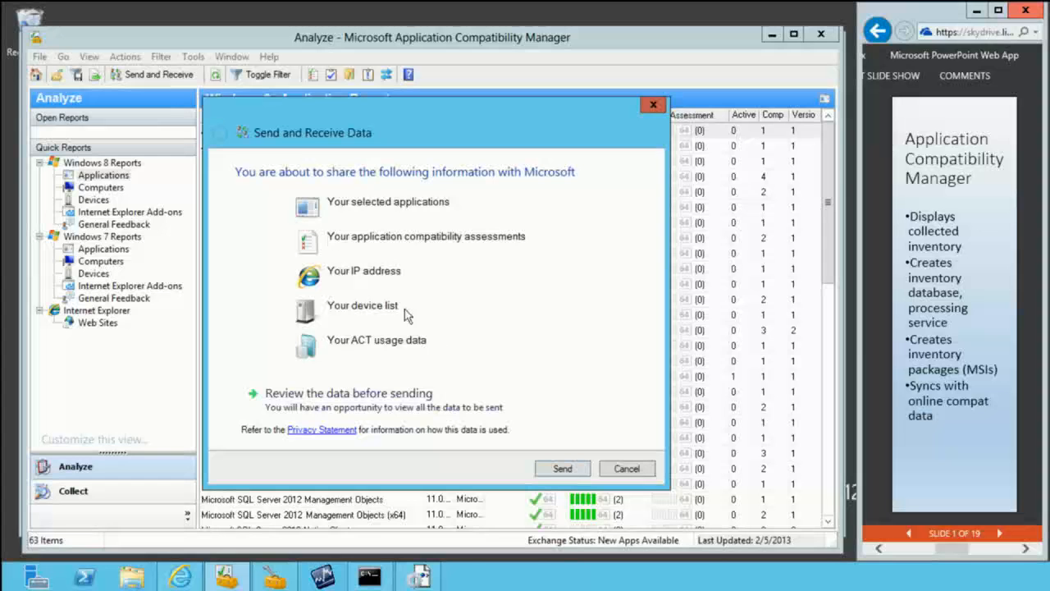
pyautogui.click(563, 471)
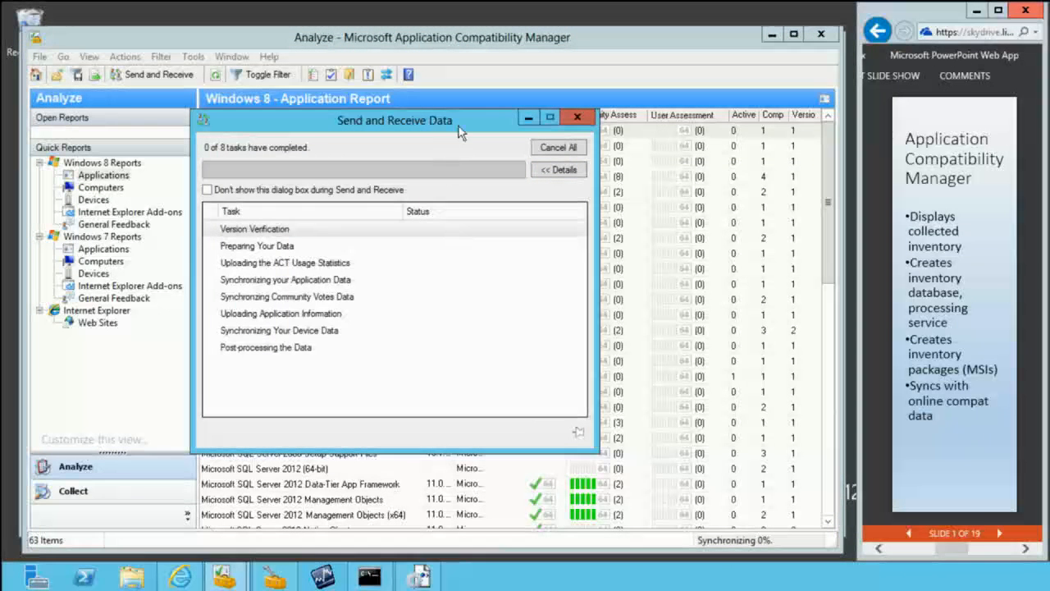
pyautogui.moveTo(516, 118); pyautogui.dragTo(686, 186)
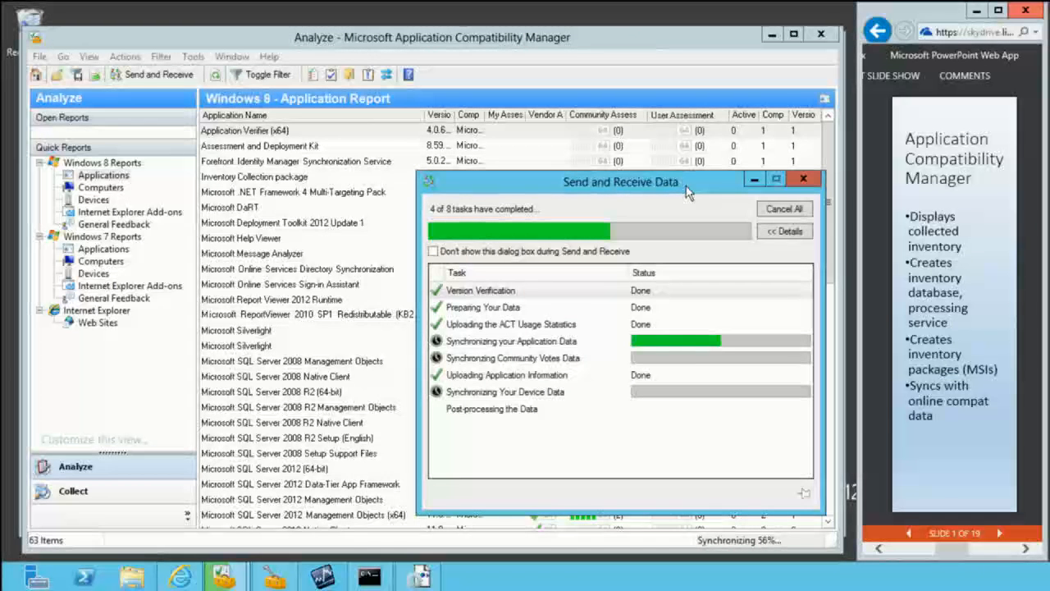
pyautogui.click(371, 35)
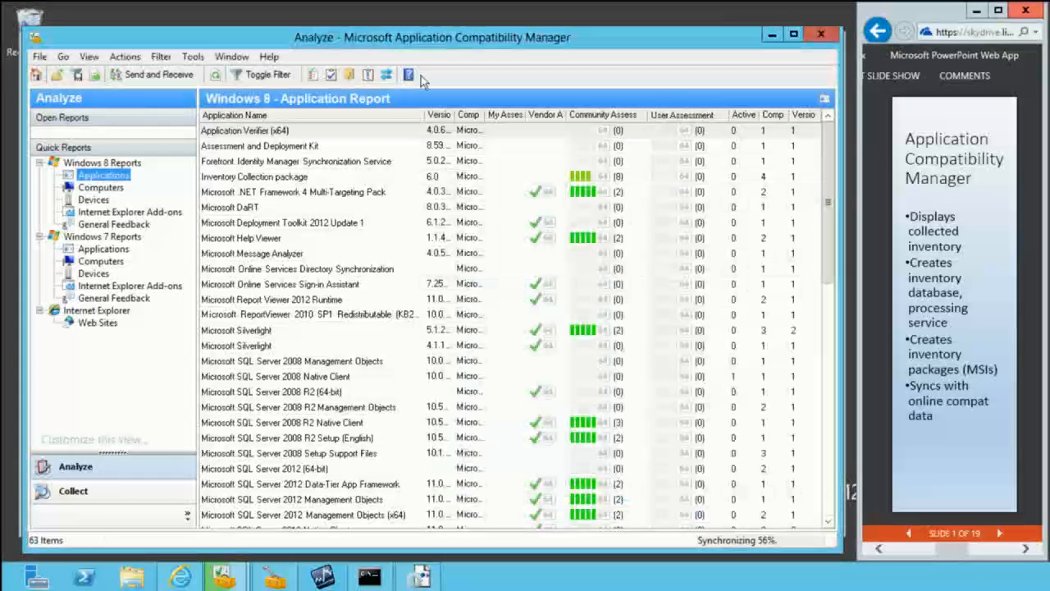
# Step: Examine the vendor, community and user assessments for Microsoft Silverlight and Forefront Identity Manager Synchronization Service
pyautogui.moveTo(580, 181)
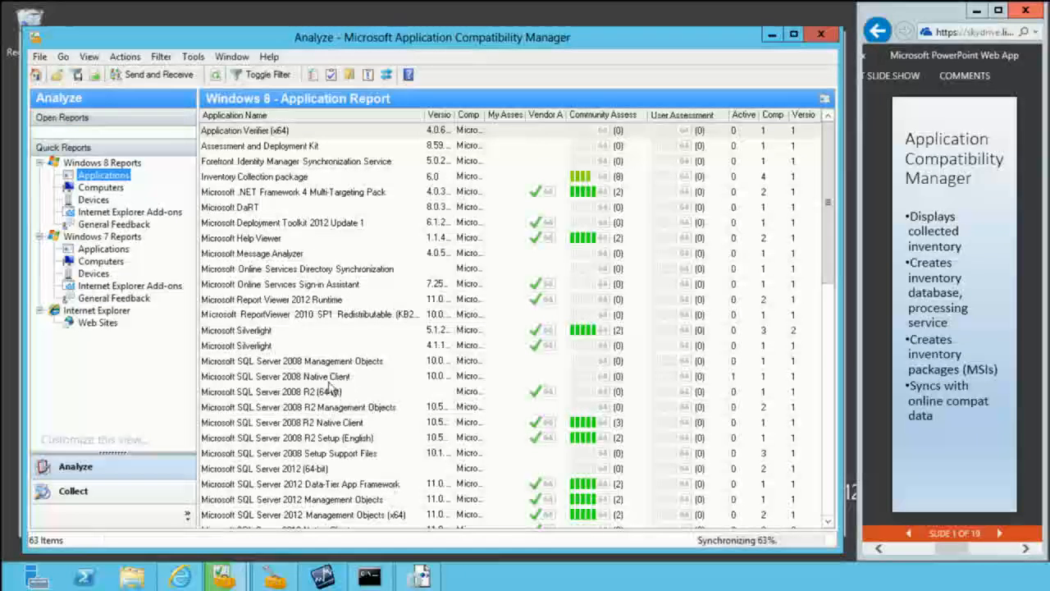
pyautogui.click(272, 332)
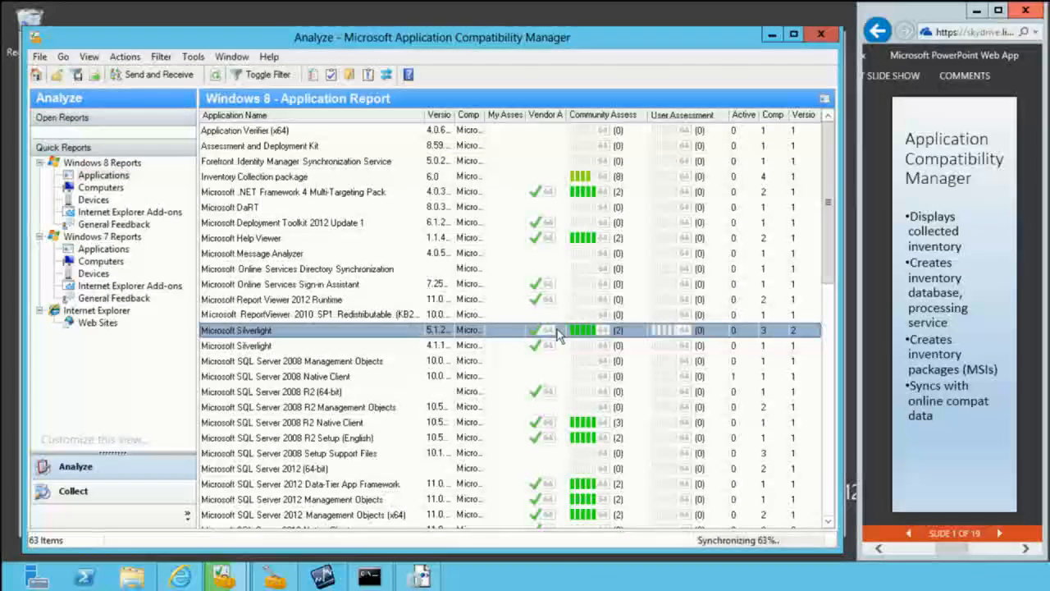
pyautogui.moveTo(542, 335)
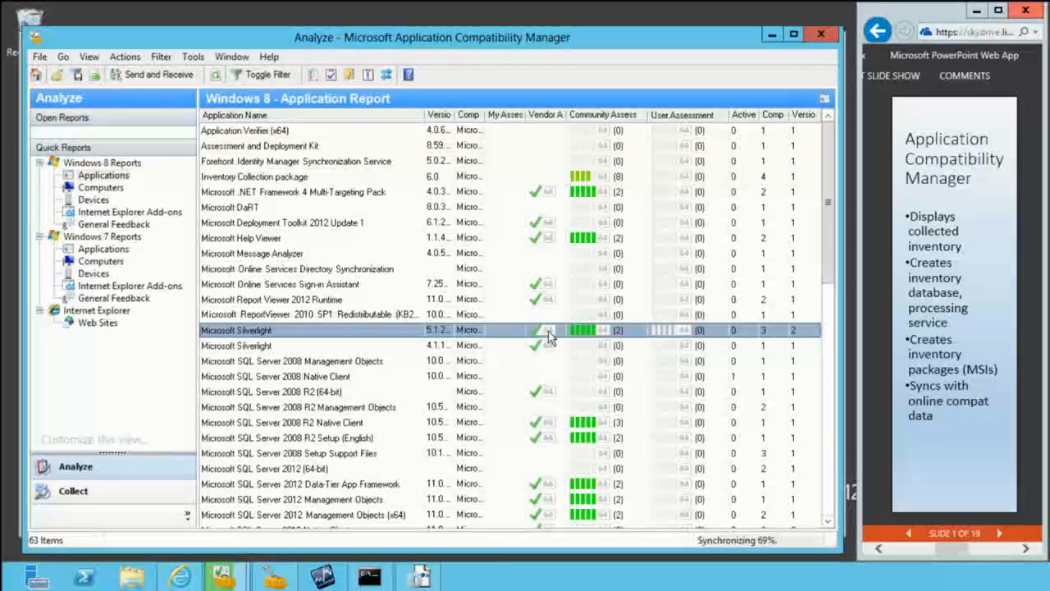
pyautogui.moveTo(596, 341)
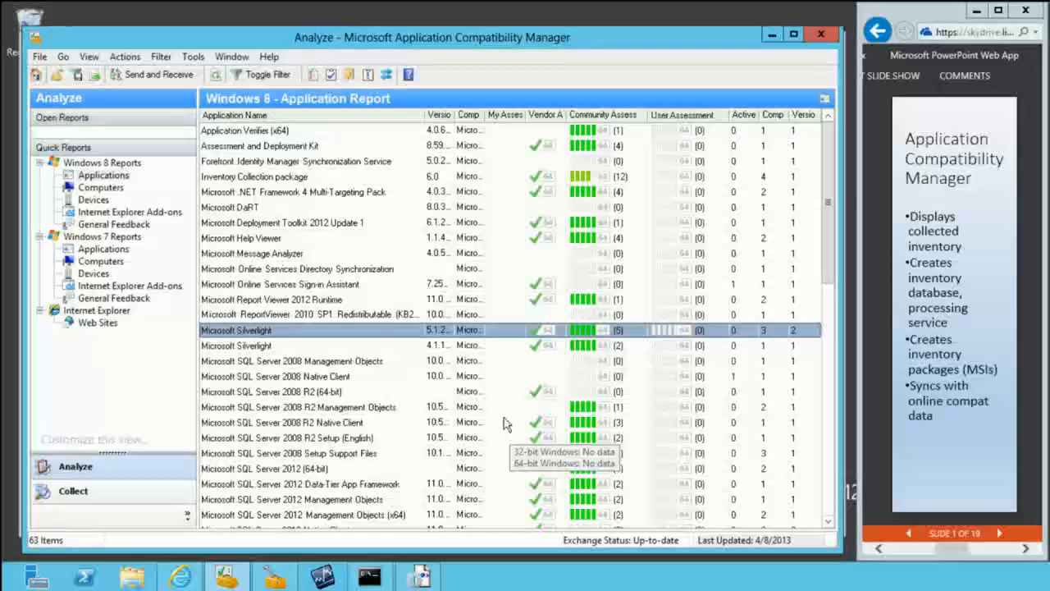
pyautogui.click(369, 162)
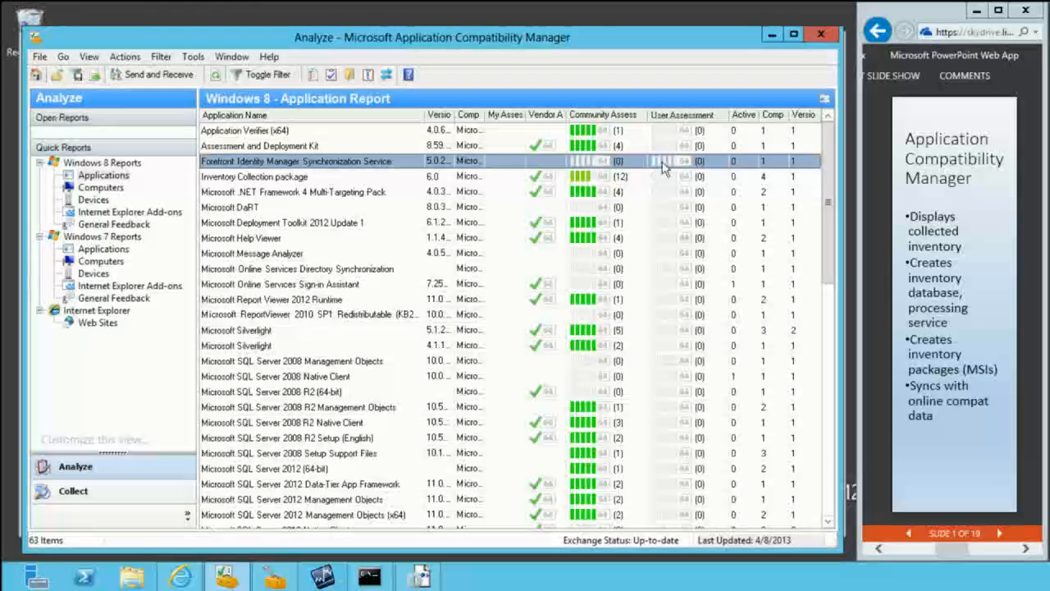
pyautogui.moveTo(539, 168)
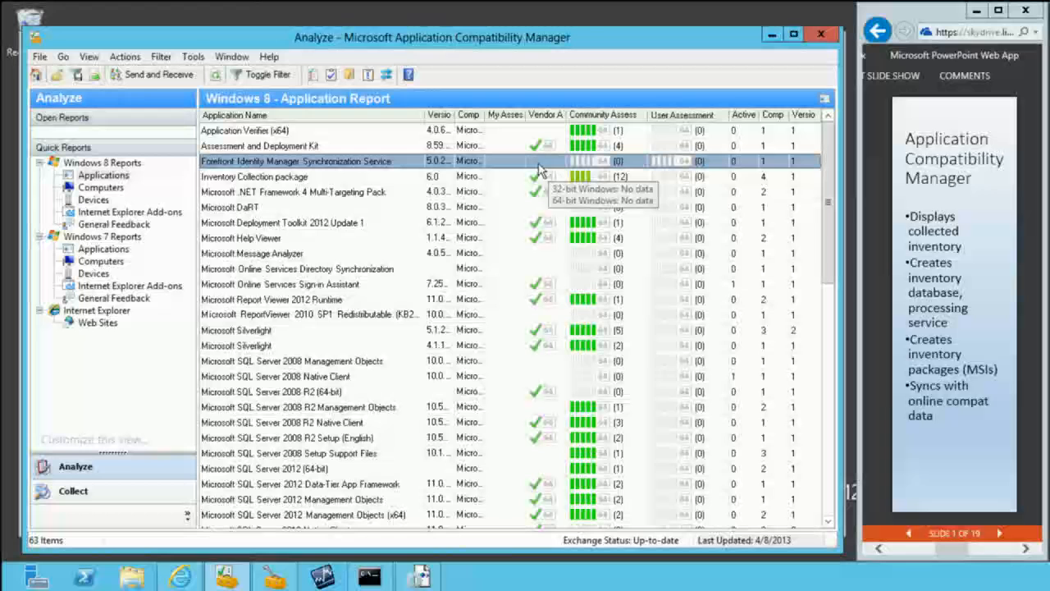
# Step: Examine the Forefront Identity Manager Synchronization Service assessments and the community assessment votes for Microsoft Visual Studio 2010 Shell (Integrated) - ENU
pyautogui.moveTo(576, 161)
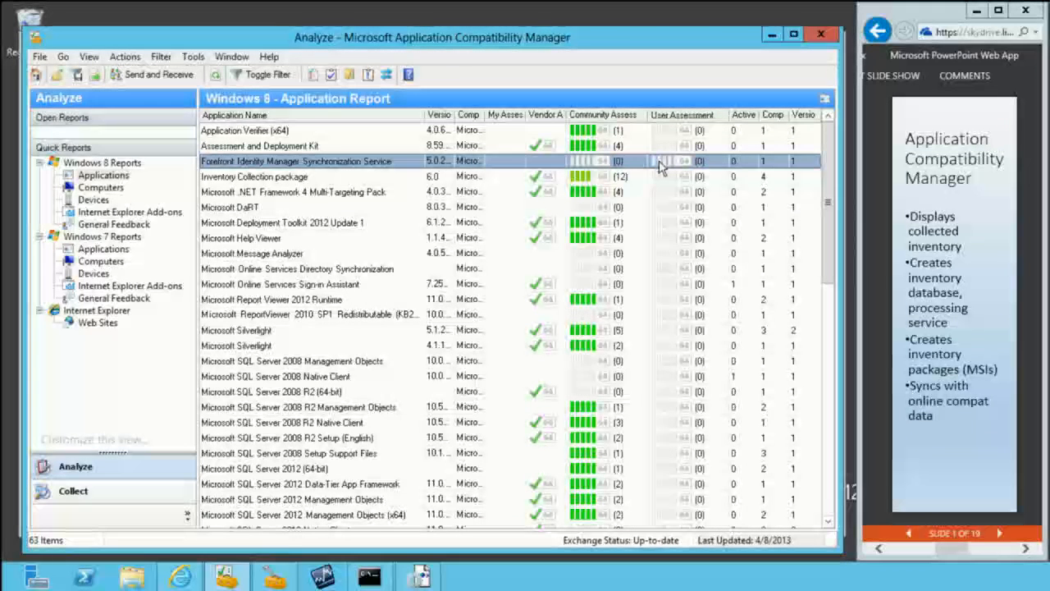
pyautogui.moveTo(661, 166)
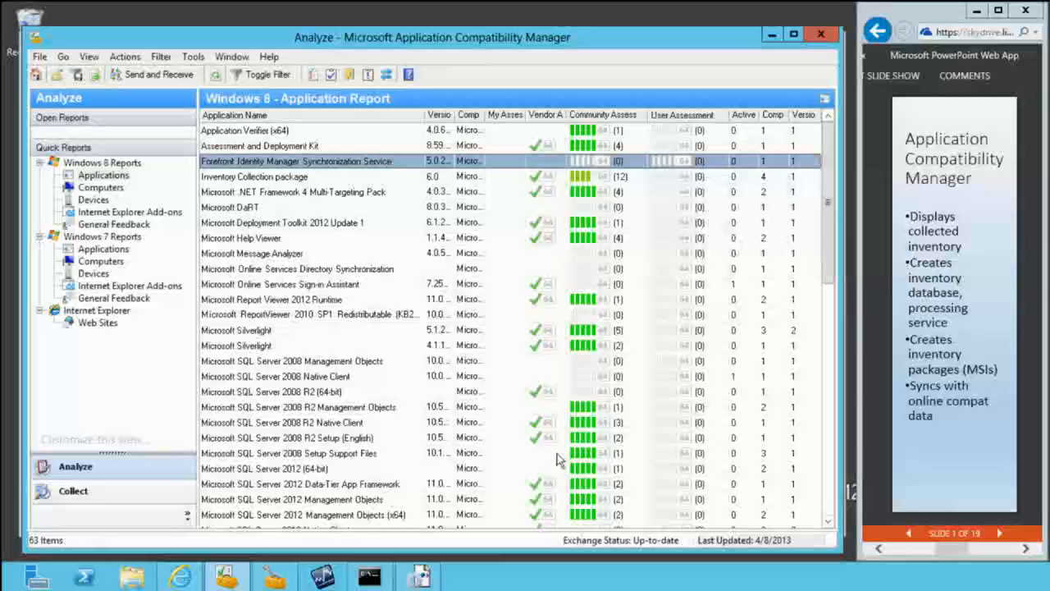
pyautogui.moveTo(539, 197)
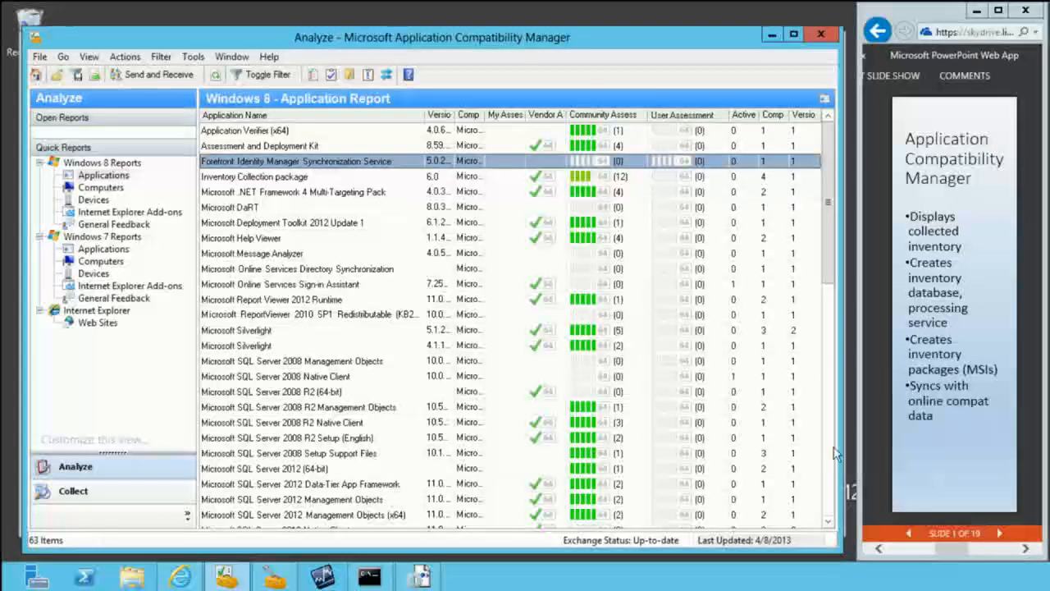
pyautogui.click(828, 486)
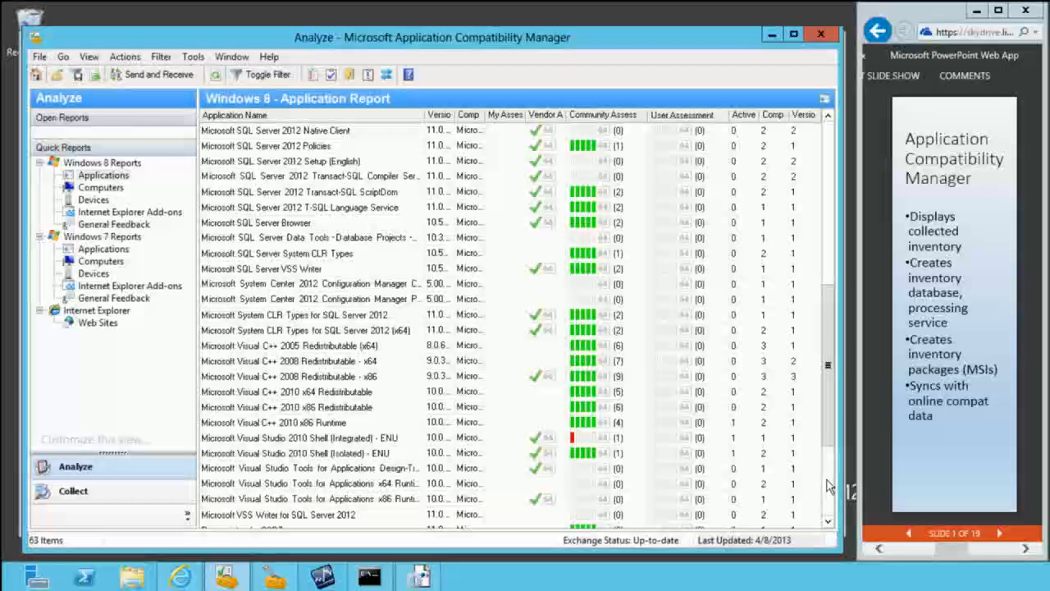
pyautogui.click(297, 425)
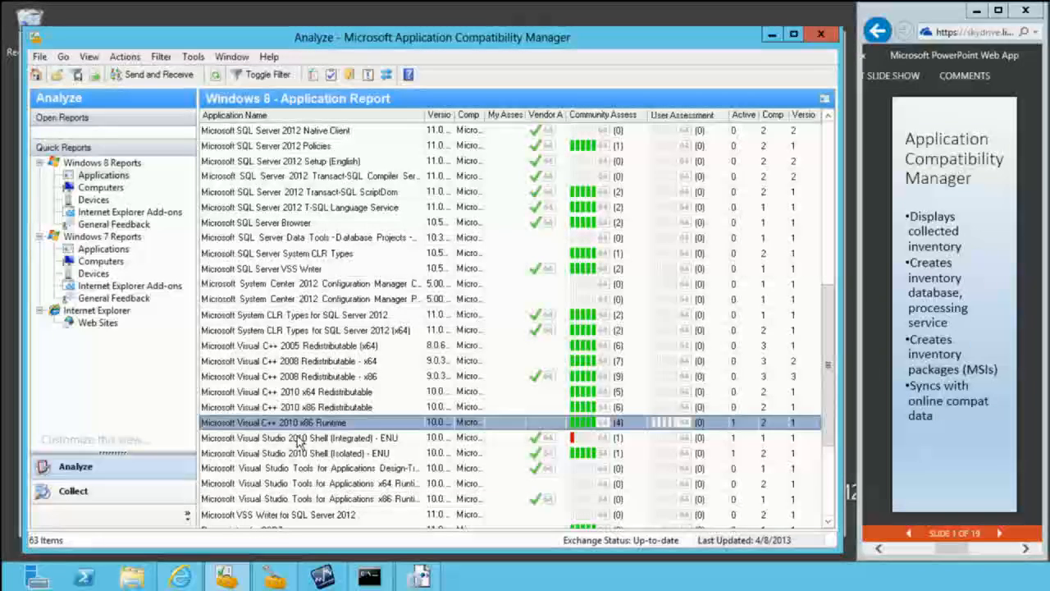
pyautogui.click(299, 439)
pyautogui.moveTo(575, 444)
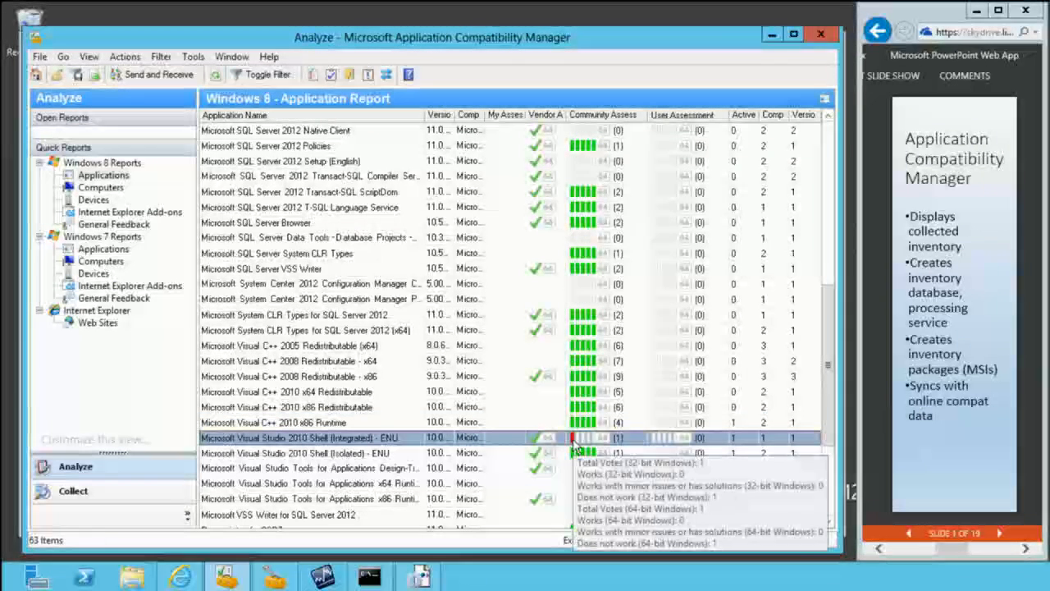
# Step: Open the Microsoft Visual Studio 2010 Shell (Integrated) - ENU details, inspect its versions and labels, and close the details window
pyautogui.click(831, 498)
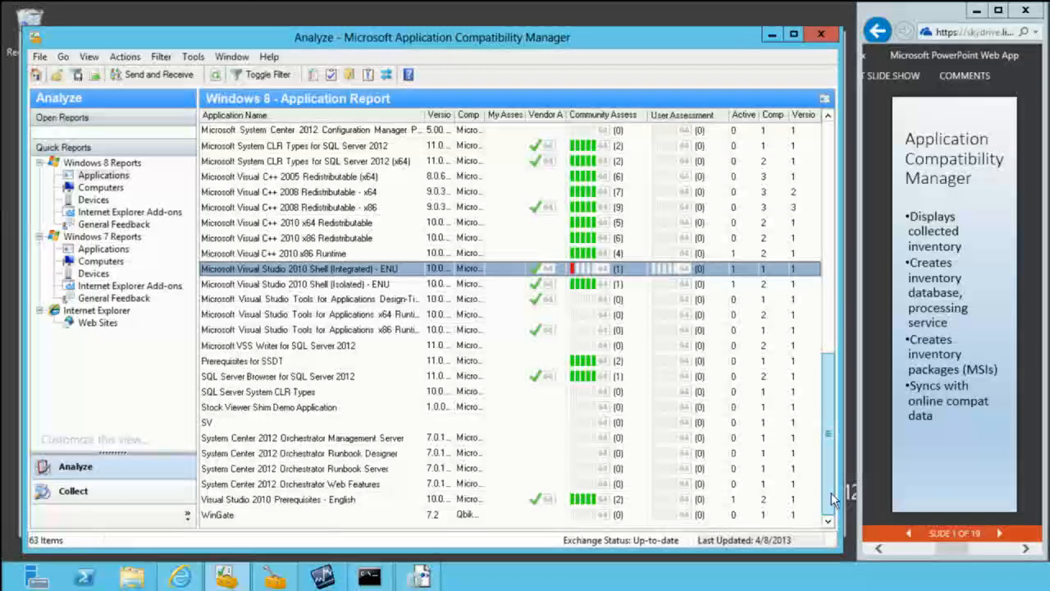
pyautogui.doubleClick(264, 269)
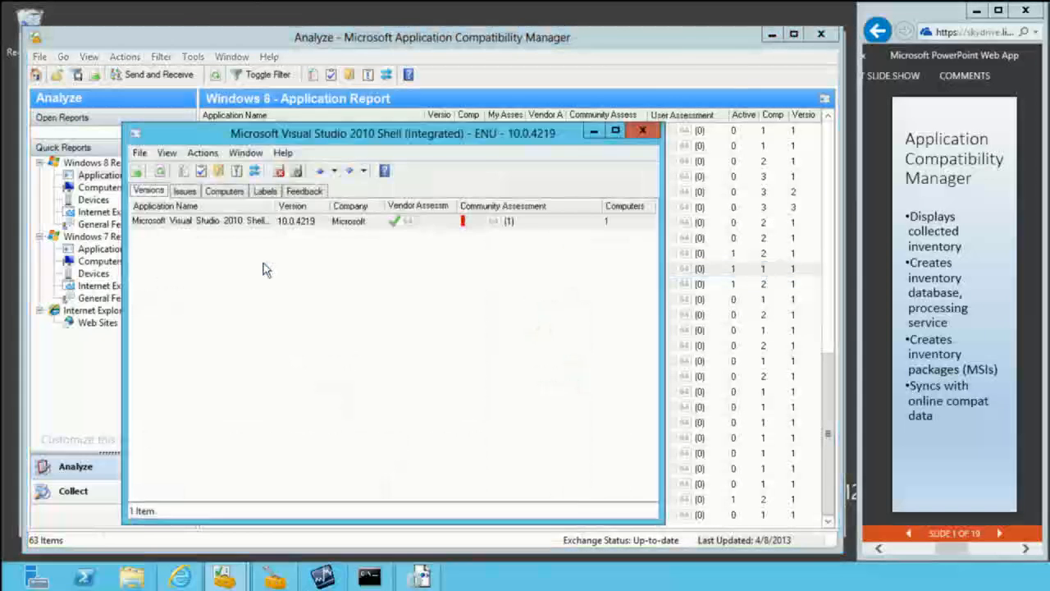
pyautogui.click(264, 192)
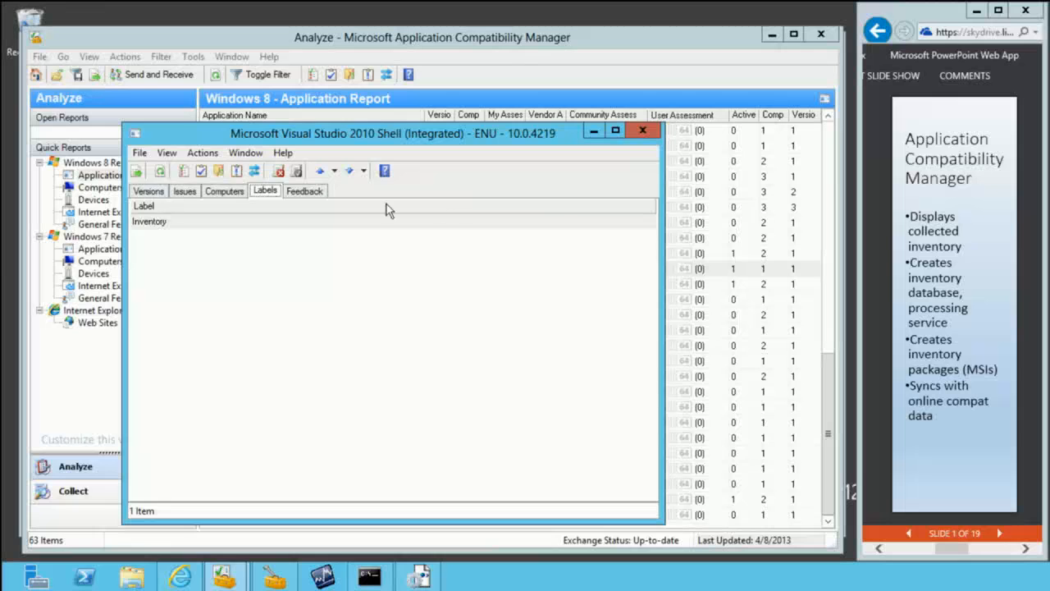
pyautogui.click(641, 132)
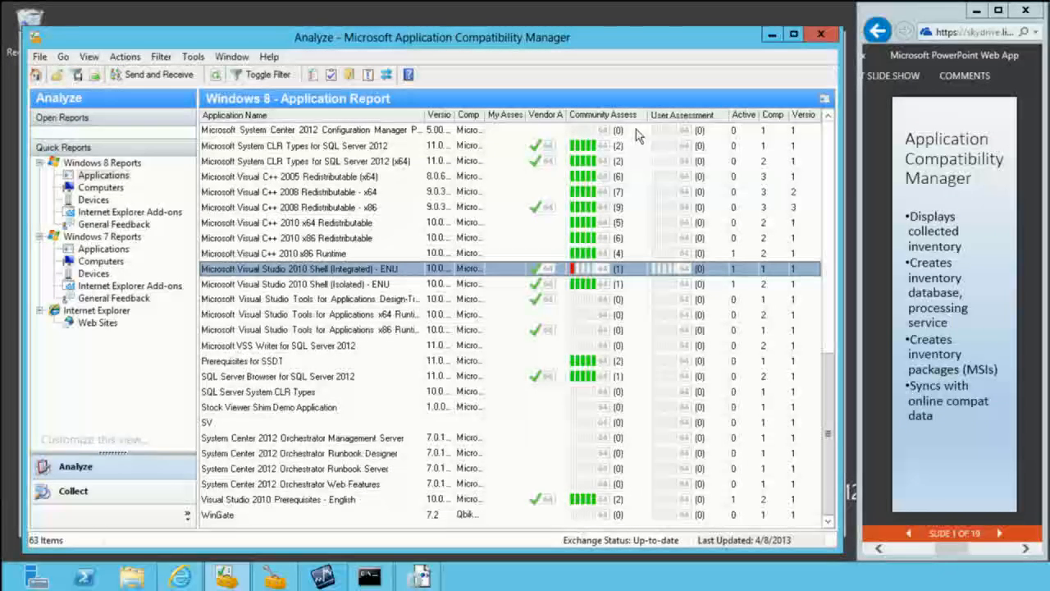
# Step: Advance the presentation to the Compatibility Administrator slide, minimize the application report, and switch to Compatibility Administrator (32-bit)
pyautogui.moveTo(489, 7)
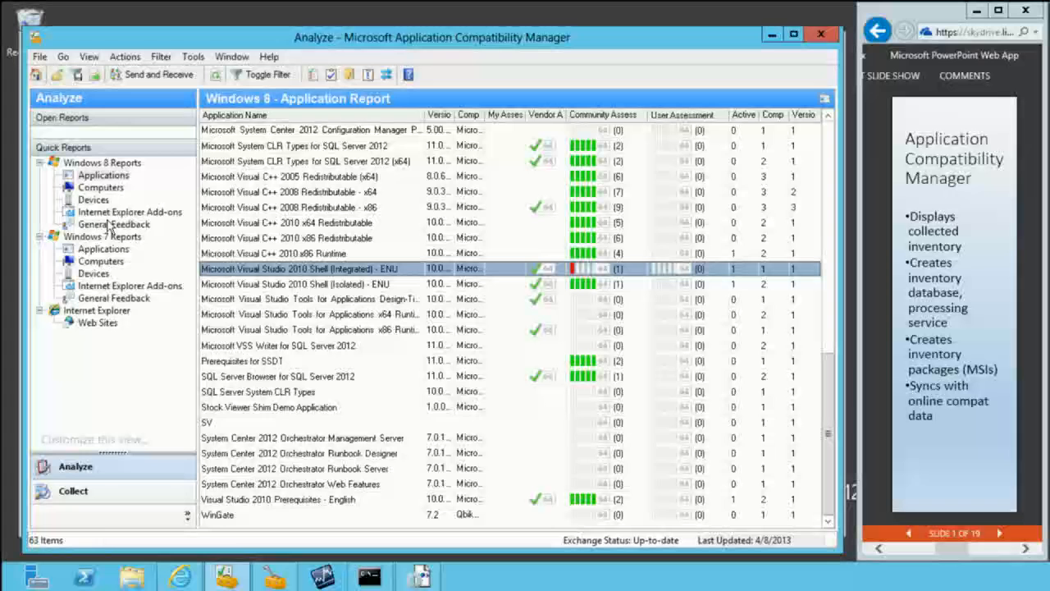
pyautogui.click(997, 532)
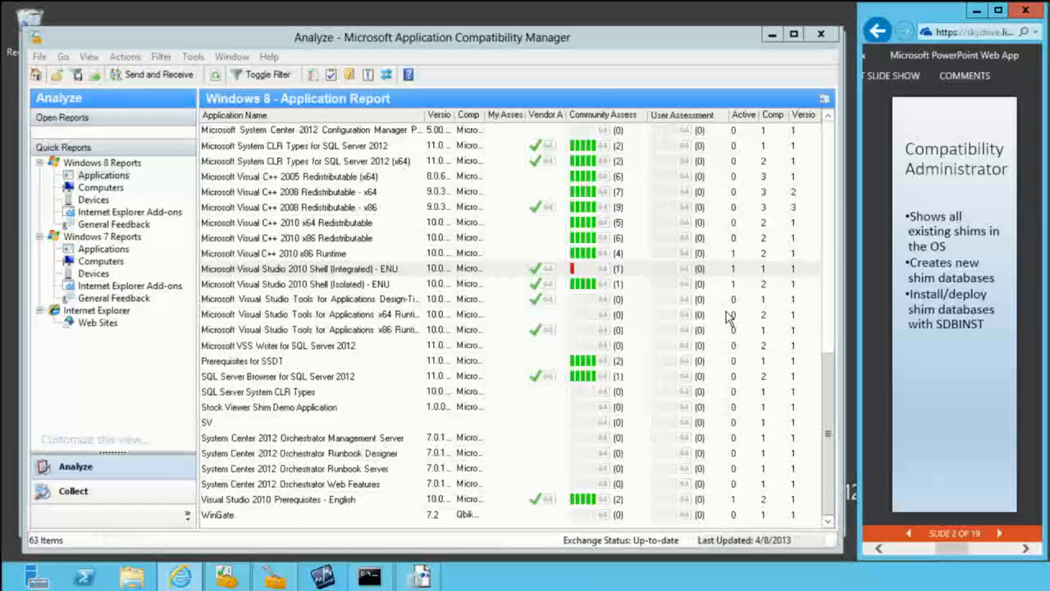
pyautogui.click(772, 34)
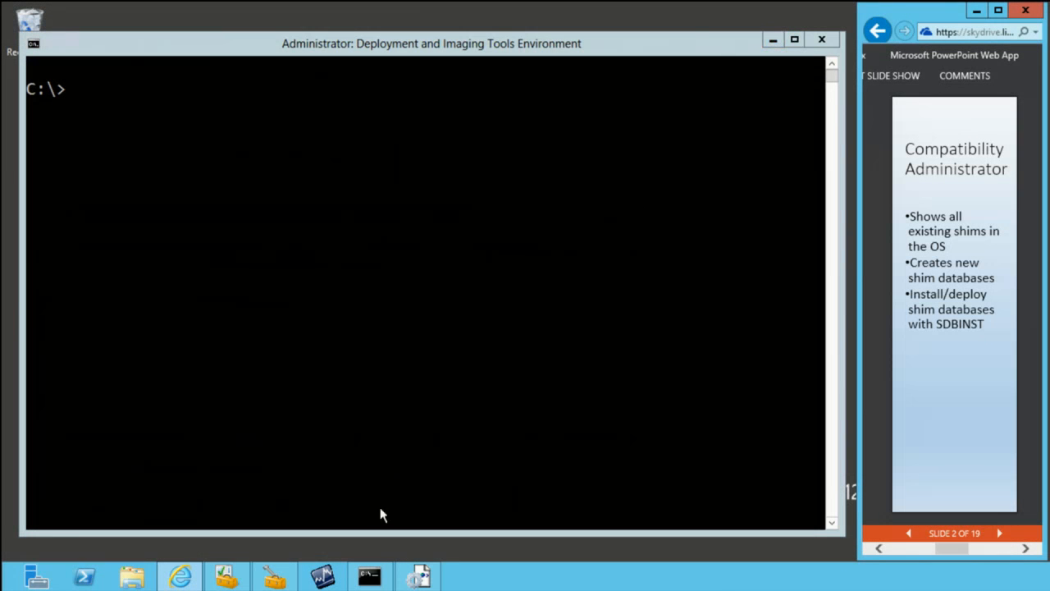
pyautogui.click(274, 580)
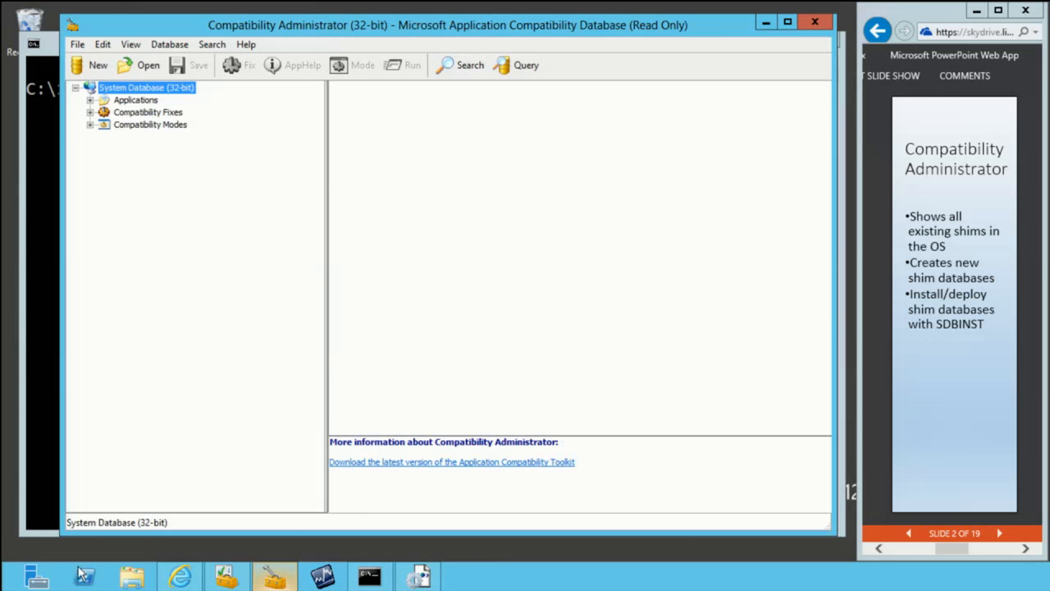
# Step: Examine the compatibility fixes and compatibility modes in the 32-bit system database, then return to the database's top level
pyautogui.click(90, 111)
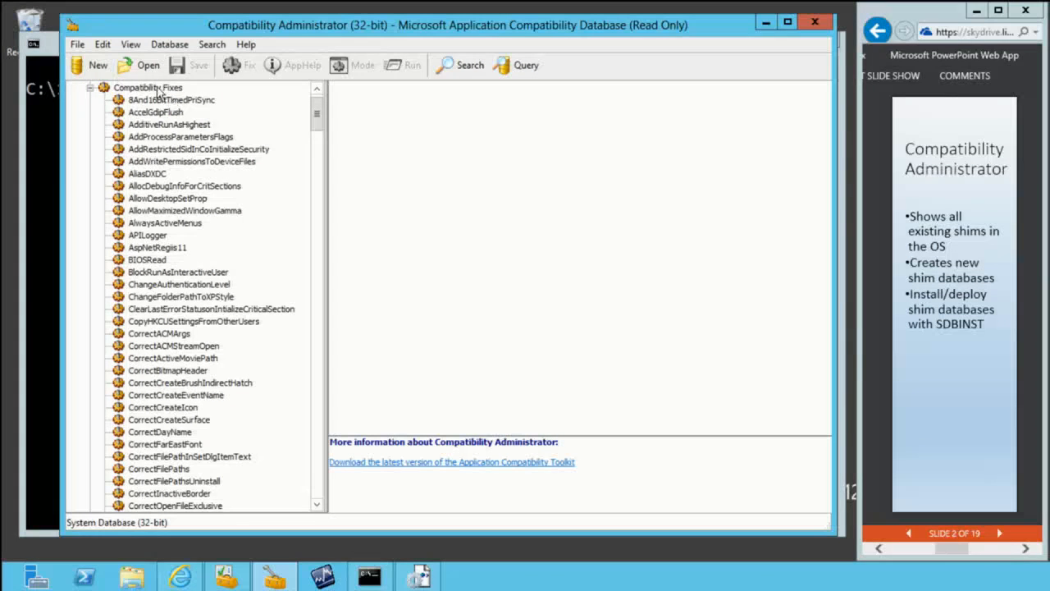
pyautogui.moveTo(312, 115); pyautogui.dragTo(337, 65)
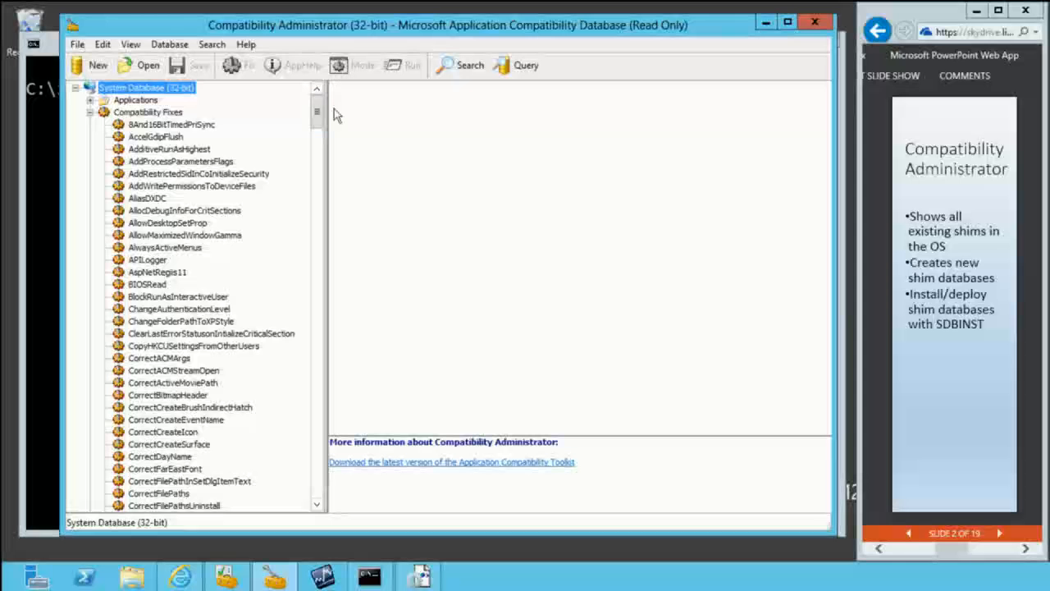
pyautogui.click(91, 114)
pyautogui.click(123, 129)
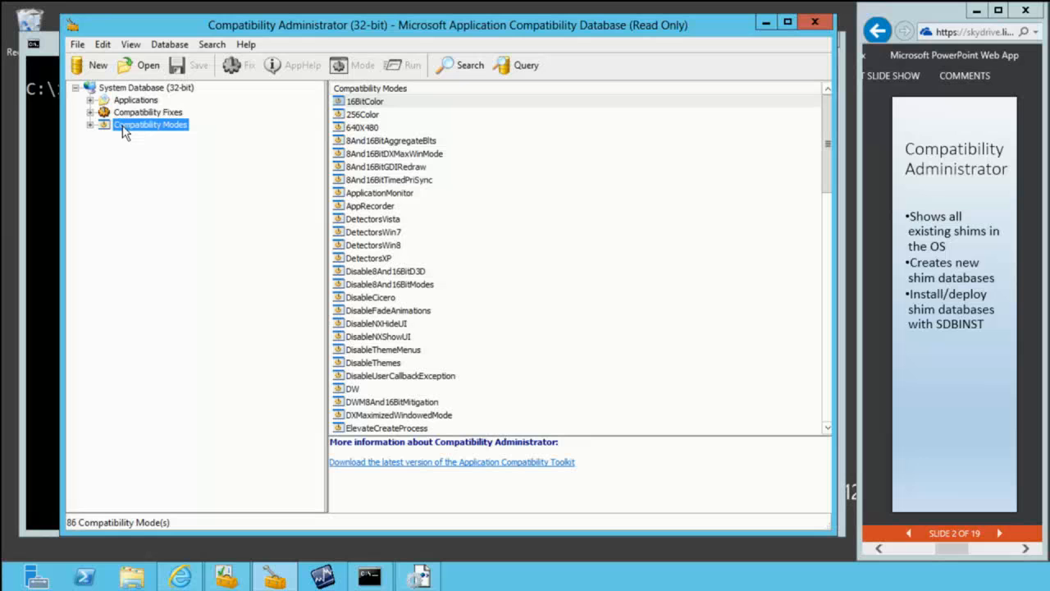
pyautogui.rightClick(123, 131)
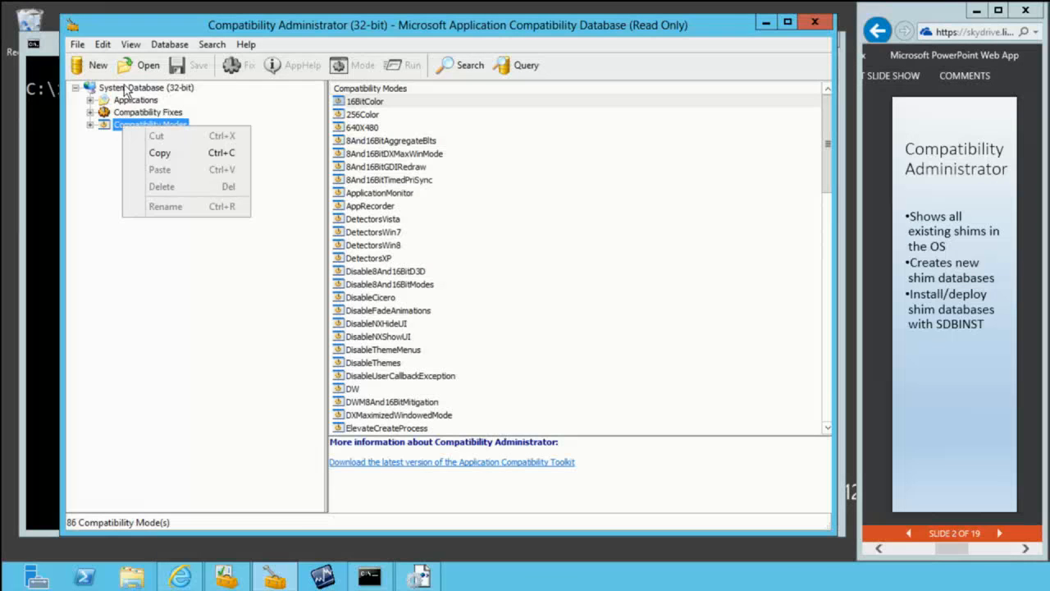
pyautogui.click(131, 88)
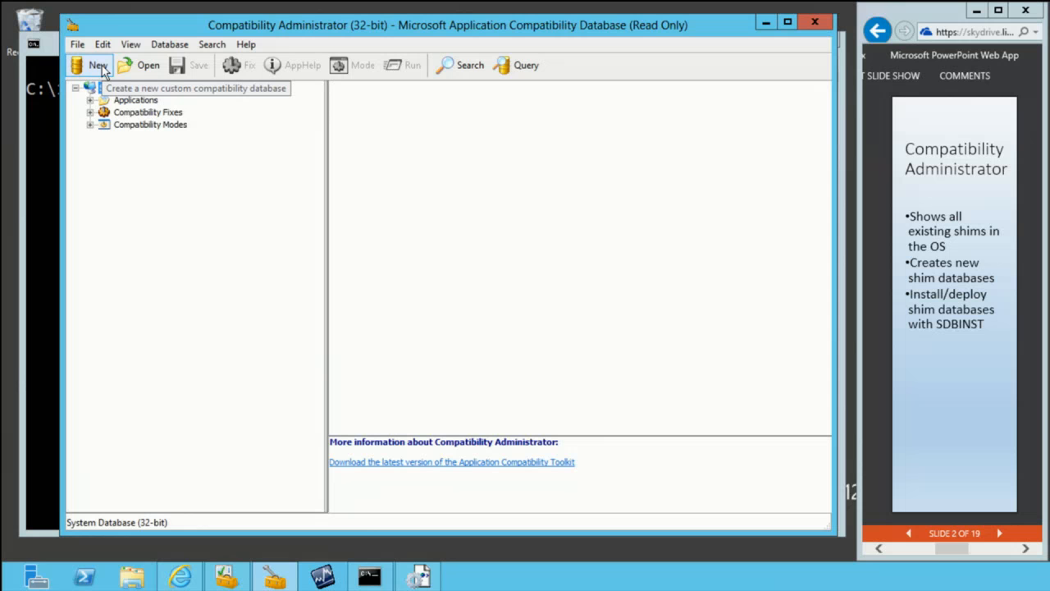
# Step: Create a new custom compatibility database and start a new application fix in it
pyautogui.click(102, 69)
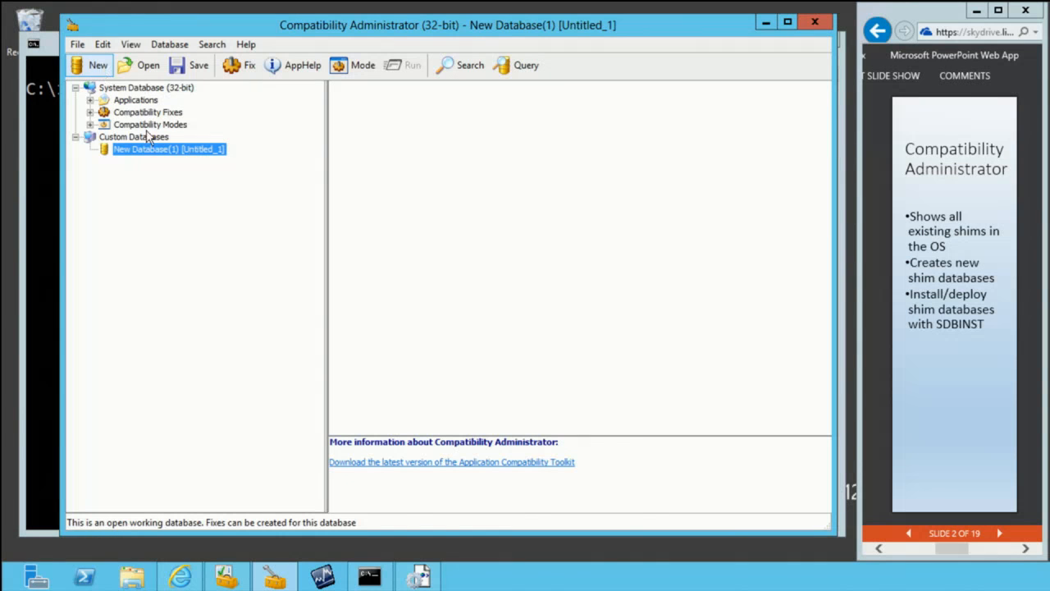
pyautogui.rightClick(177, 157)
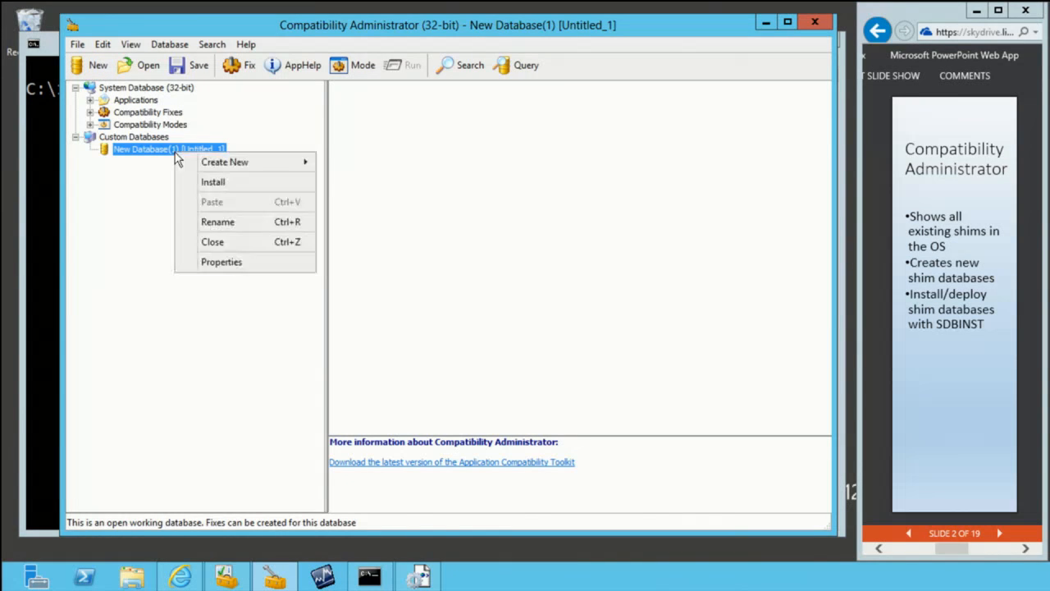
pyautogui.moveTo(210, 163)
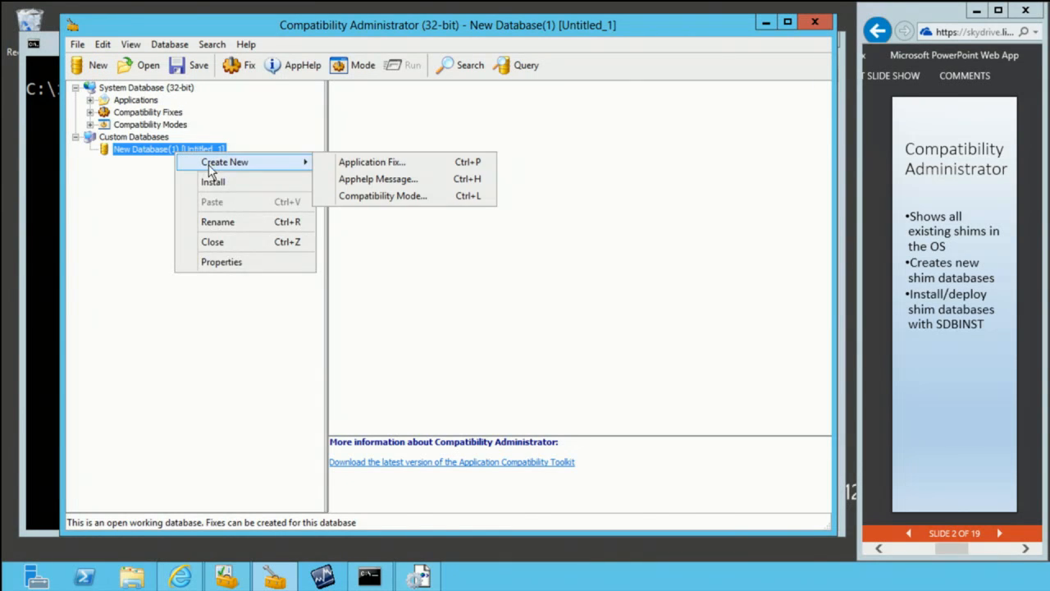
pyautogui.click(385, 167)
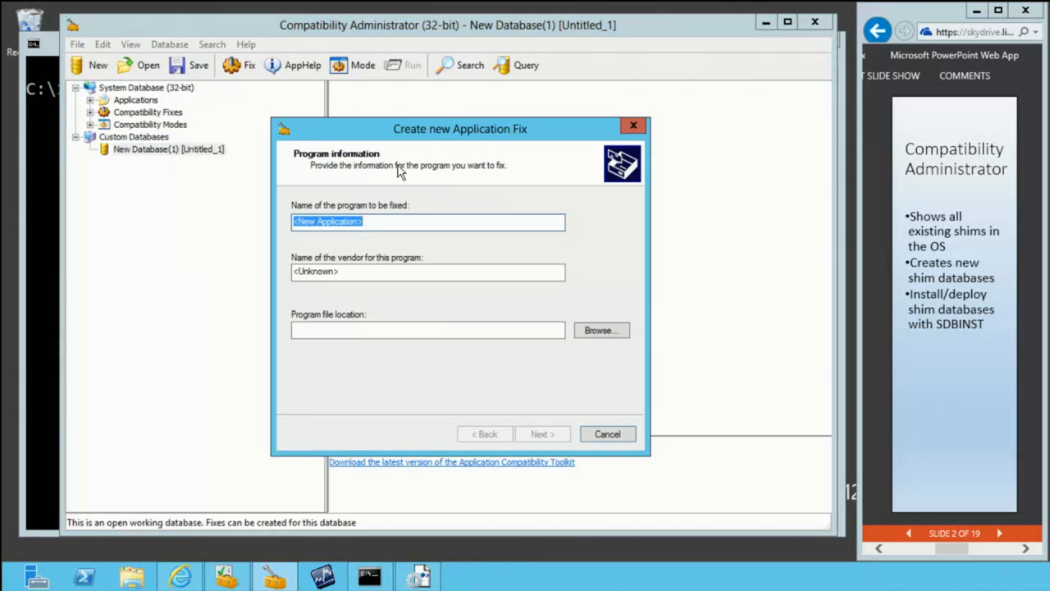
# Step: Set the fix's program file to StockViewer.exe from the StockViewer folder in C:\Program Files (x86)
pyautogui.click(603, 332)
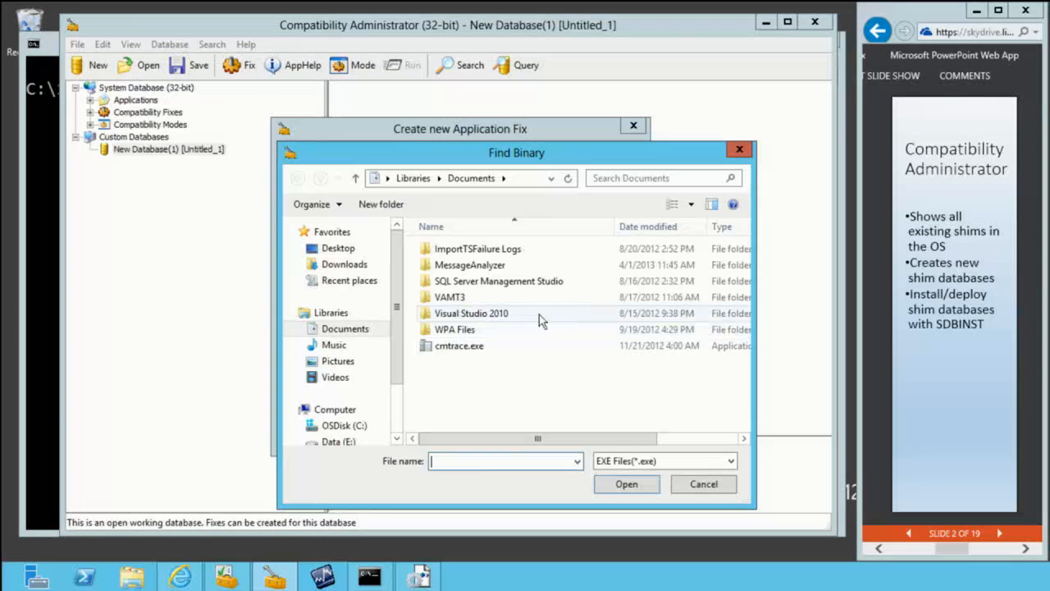
pyautogui.click(359, 424)
pyautogui.doubleClick(469, 361)
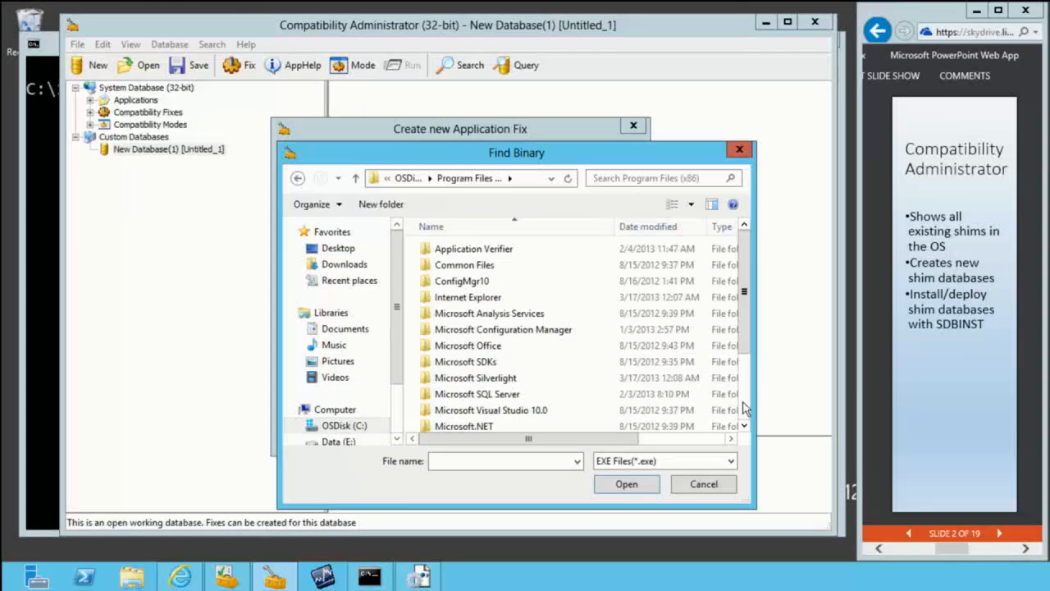
pyautogui.scroll(-2, 525, 410)
pyautogui.doubleClick(461, 377)
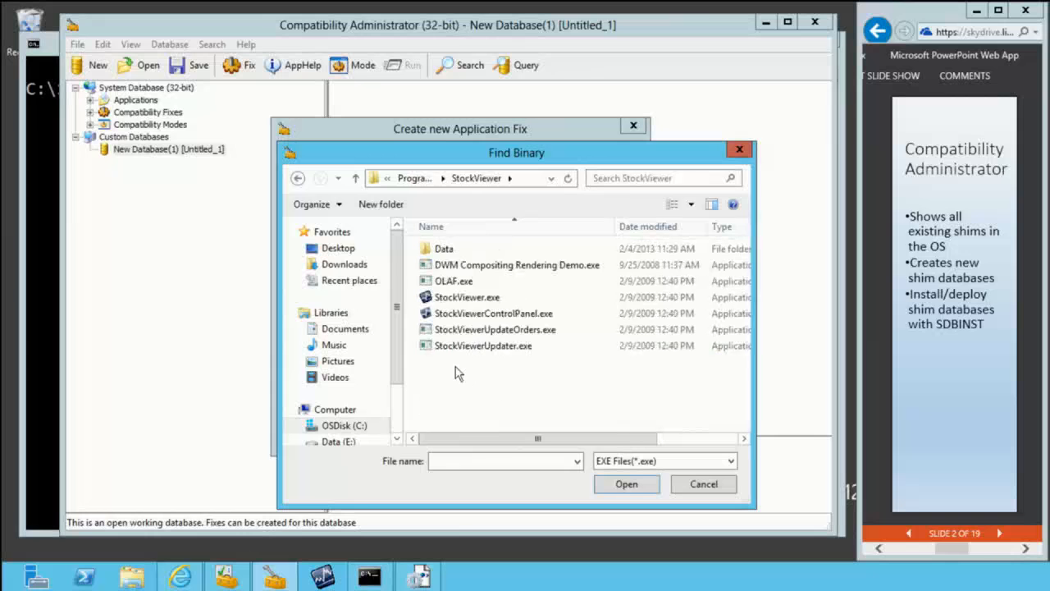
pyautogui.doubleClick(470, 298)
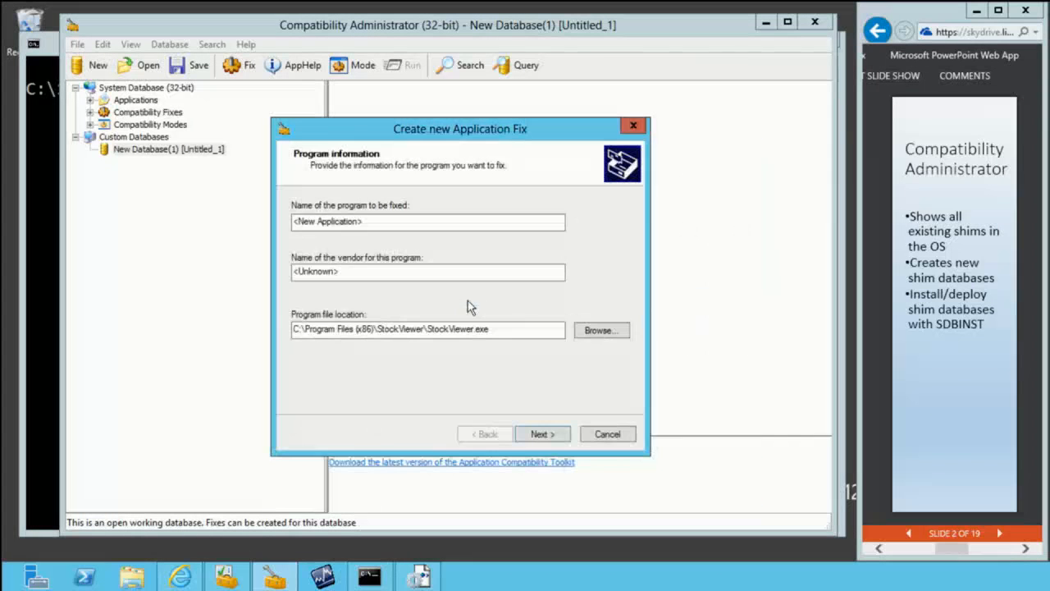
# Step: Name the program to be fixed StockViewer and set its vendor to Microsoft
pyautogui.click(538, 435)
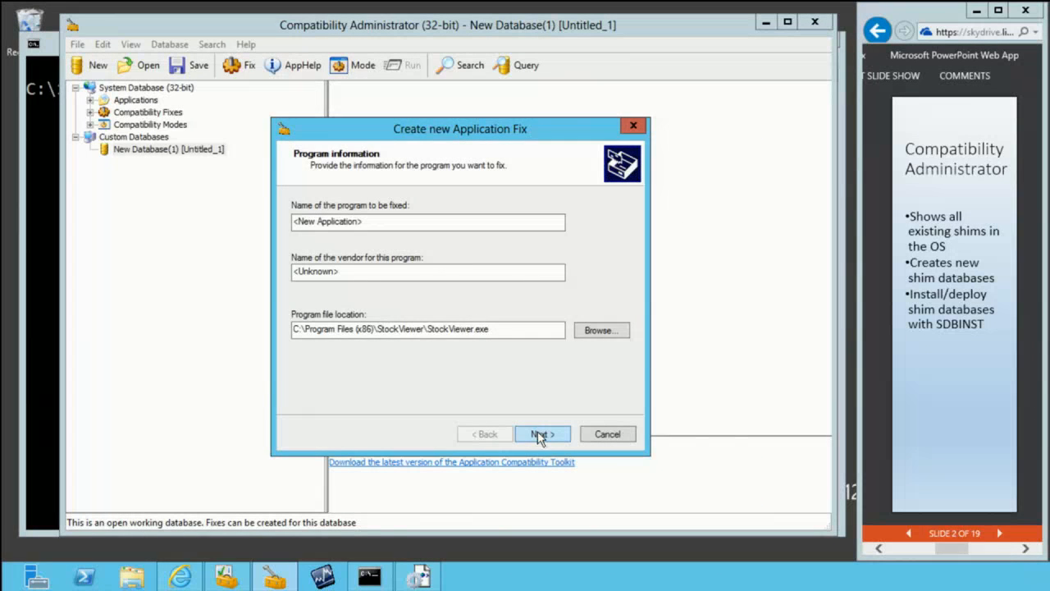
pyautogui.click(654, 341)
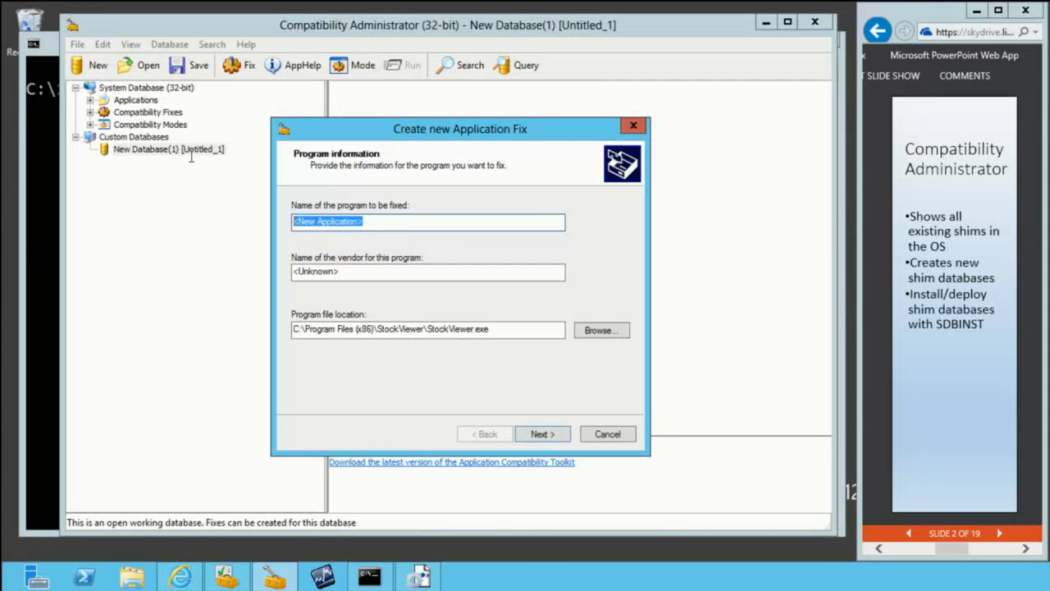
pyautogui.write('Stock')
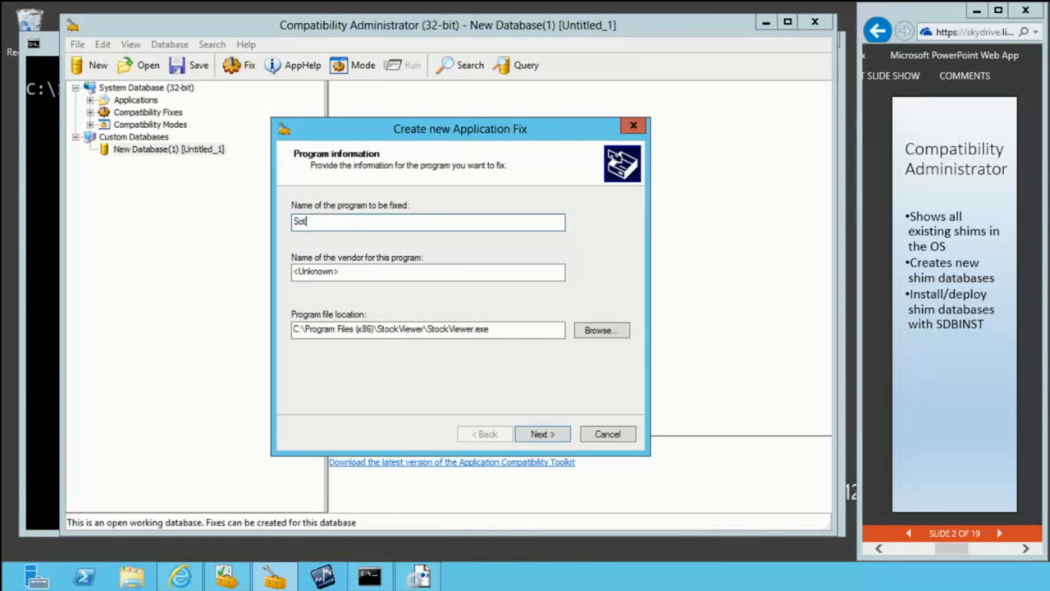
pyautogui.write('ewer')
pyautogui.press('Tab')
pyautogui.write('Microsoft')
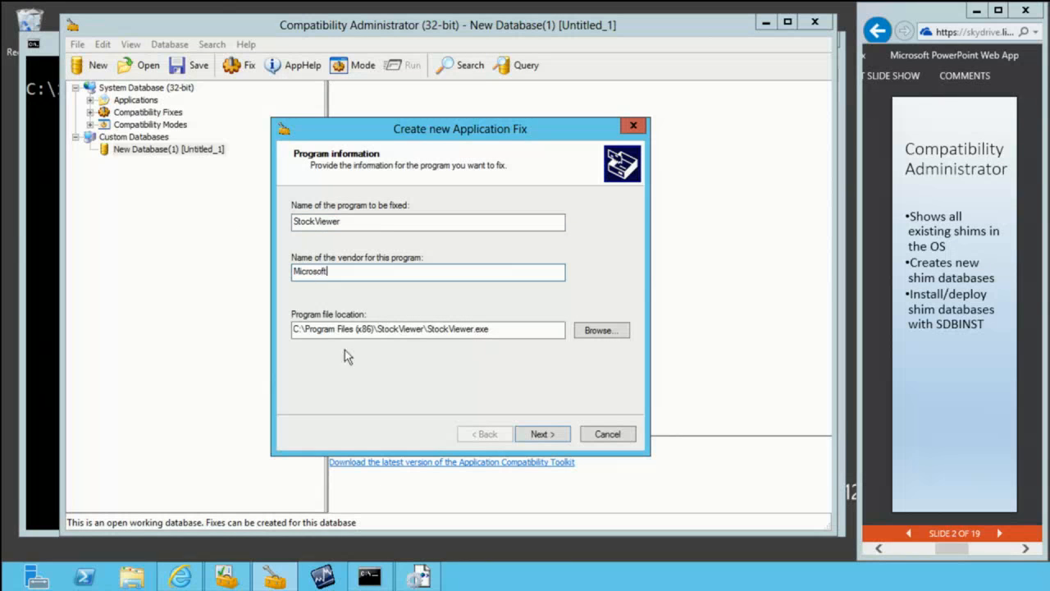
# Step: Continue past the compatibility modes without selecting any, and browse the list of compatibility fixes for the program
pyautogui.click(544, 435)
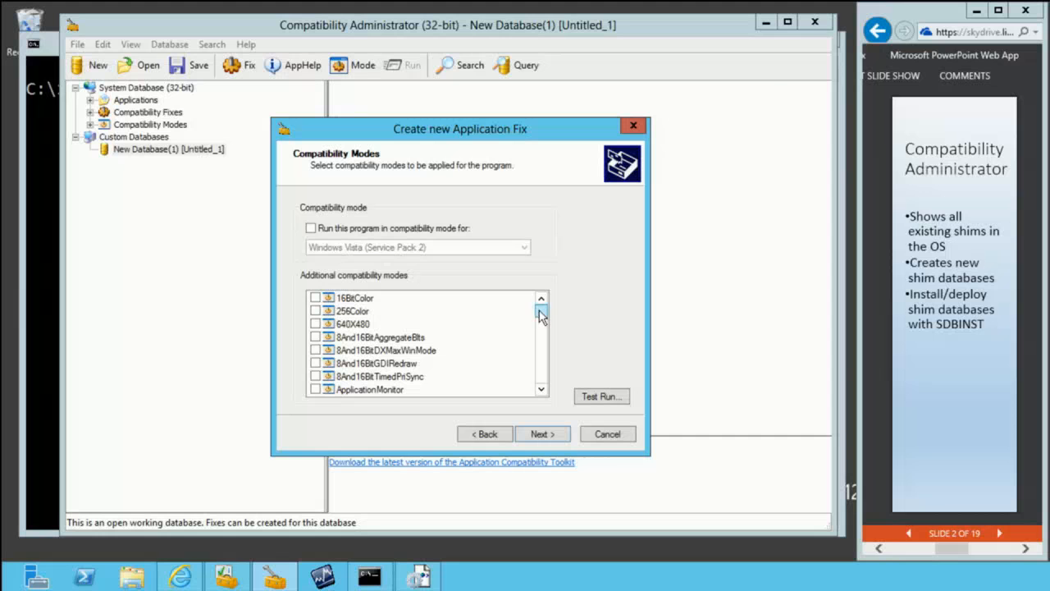
pyautogui.click(540, 437)
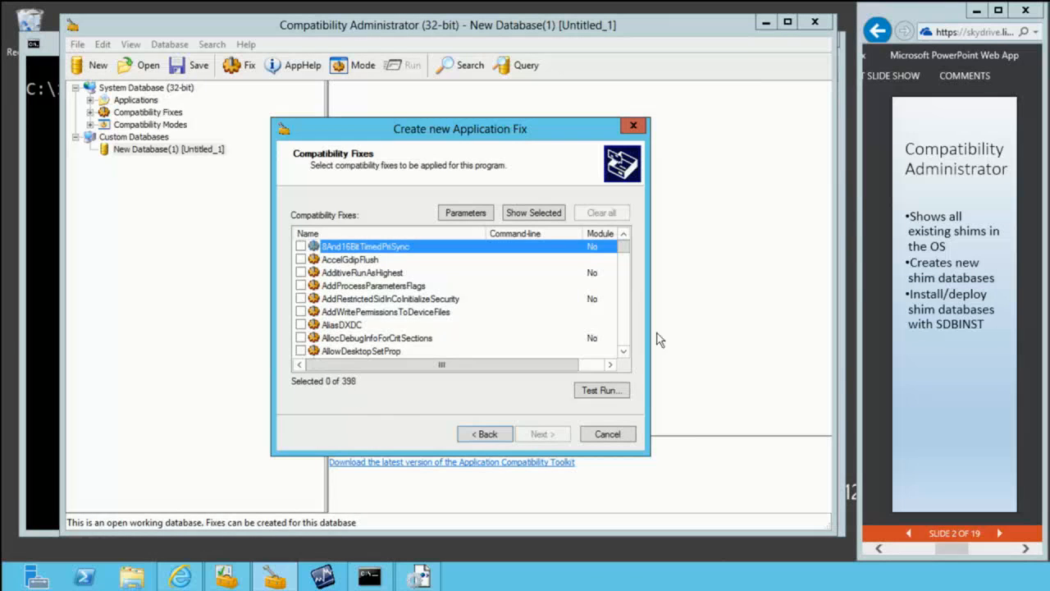
pyautogui.scroll(-9, 627, 328)
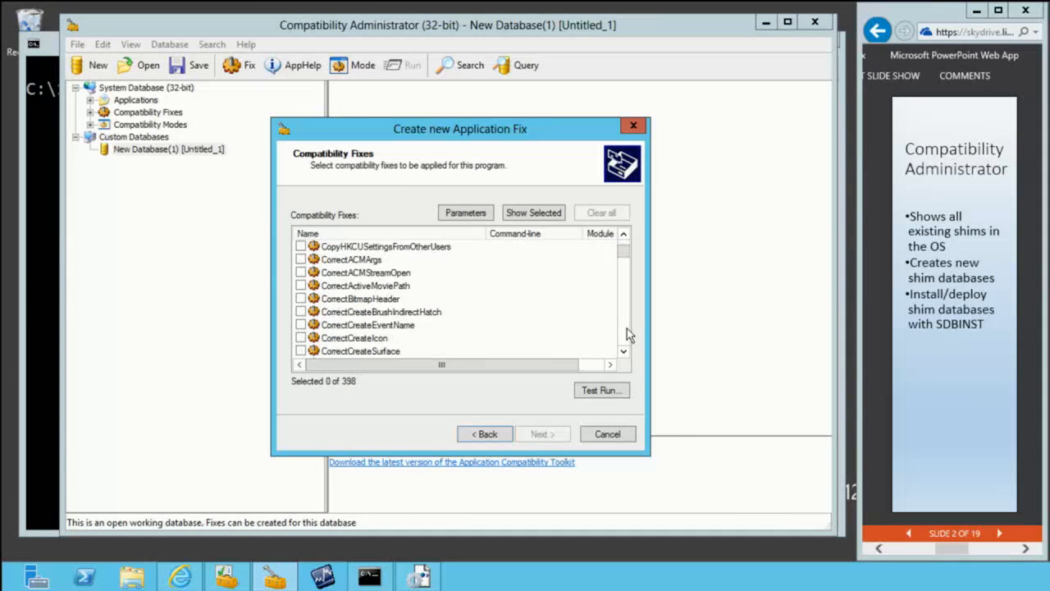
pyautogui.scroll(-6, 627, 328)
pyautogui.scroll(-10, 624, 327)
pyautogui.scroll(-10, 624, 327)
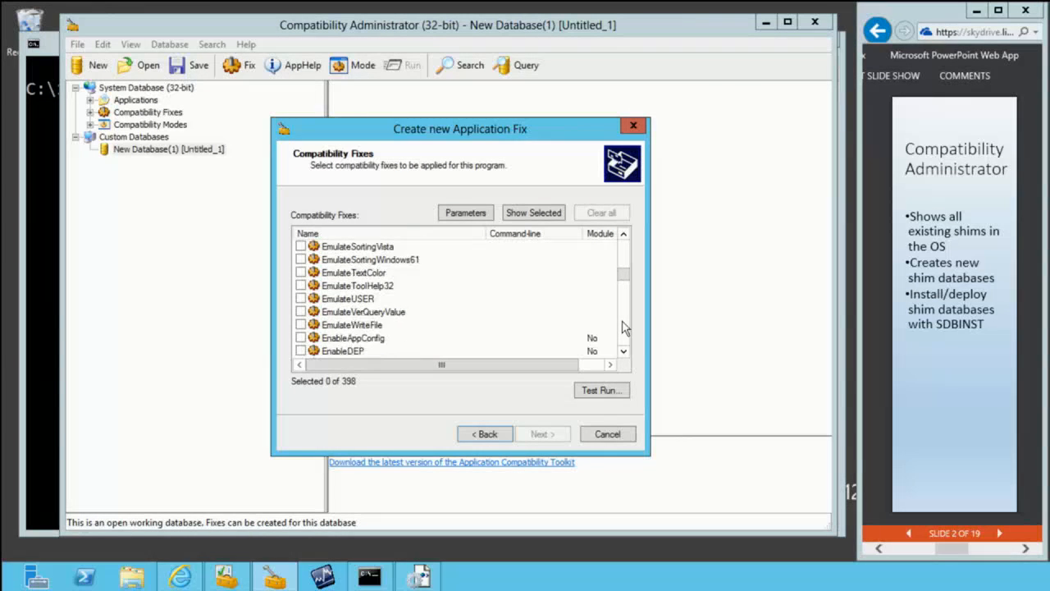
pyautogui.scroll(-3, 623, 327)
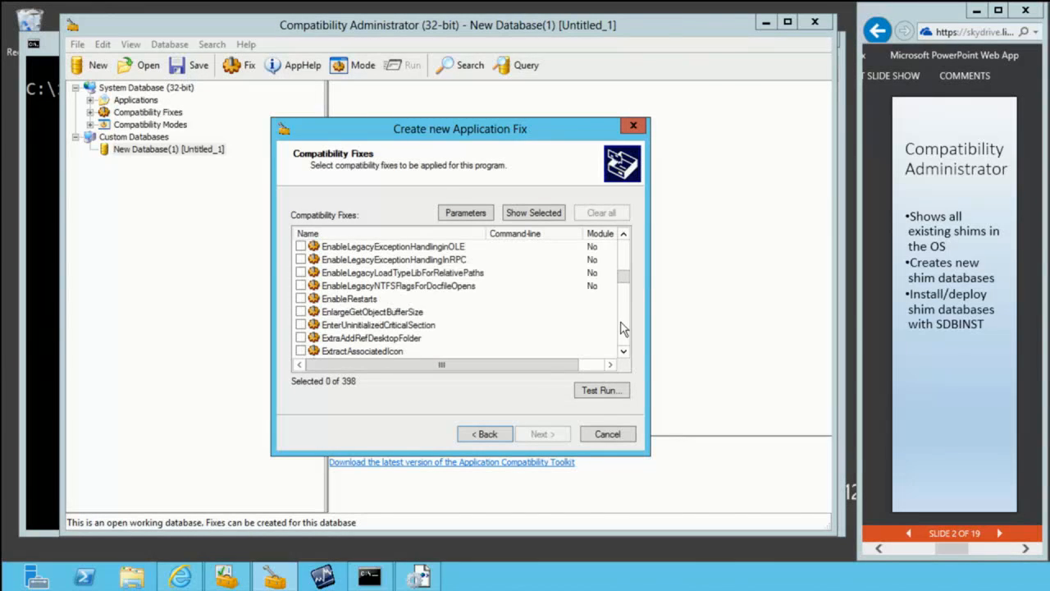
# Step: Switch to the Stock Viewer demo application
pyautogui.click(322, 577)
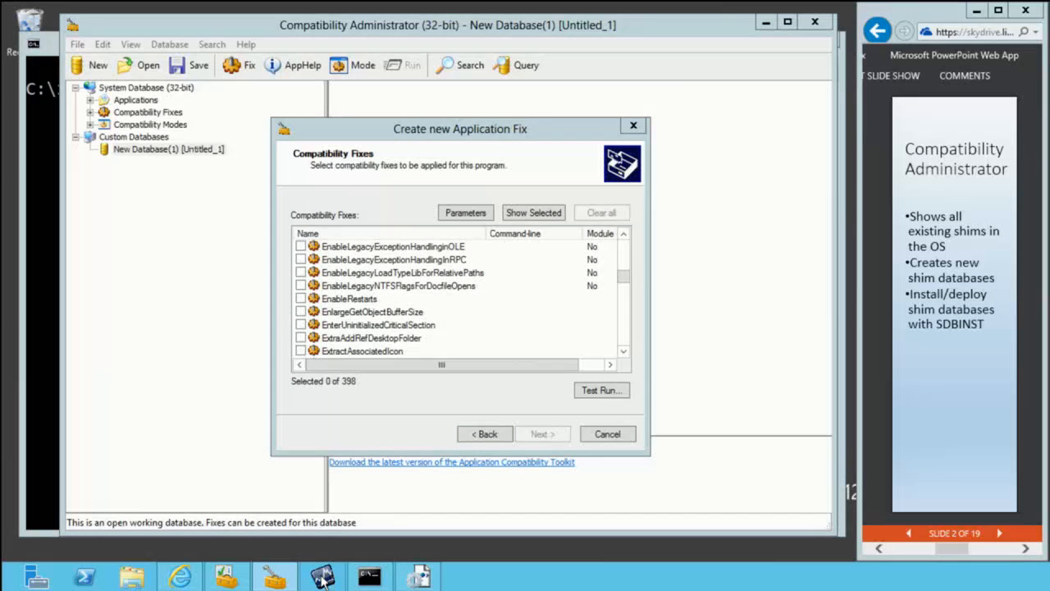
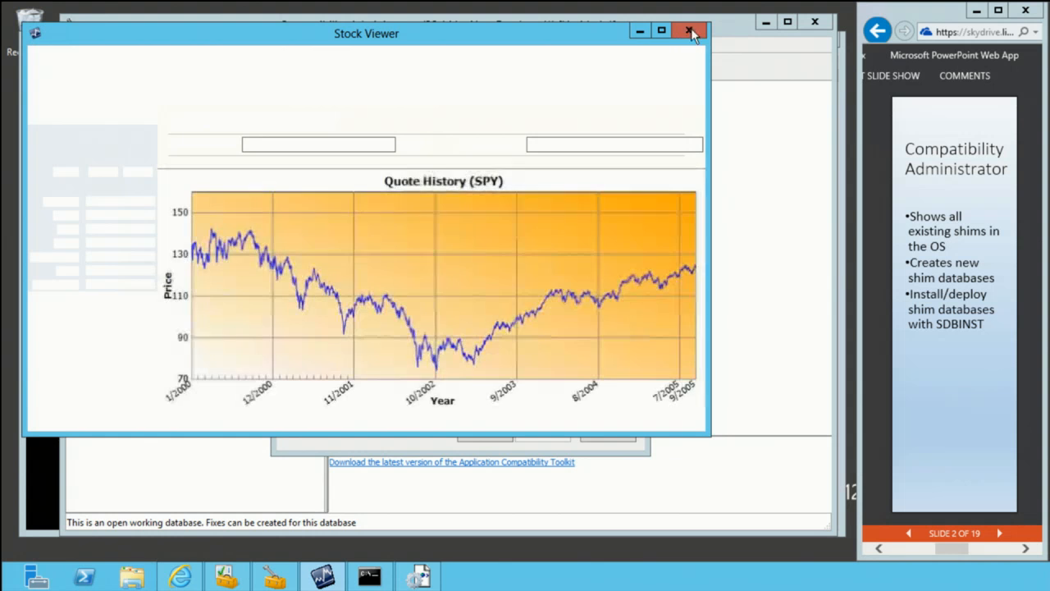
# Step: Close Stock Viewer, select the ForceAdminAccess compatibility fix, and finish the application fix with the preselected matching information
pyautogui.click(688, 31)
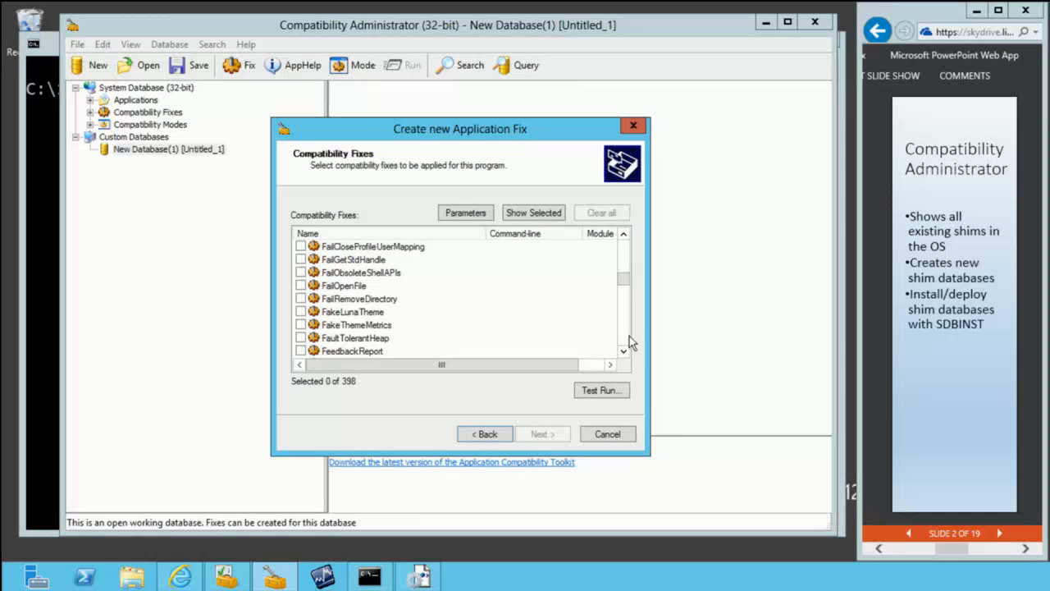
pyautogui.scroll(-3, 628, 344)
pyautogui.scroll(-3, 632, 342)
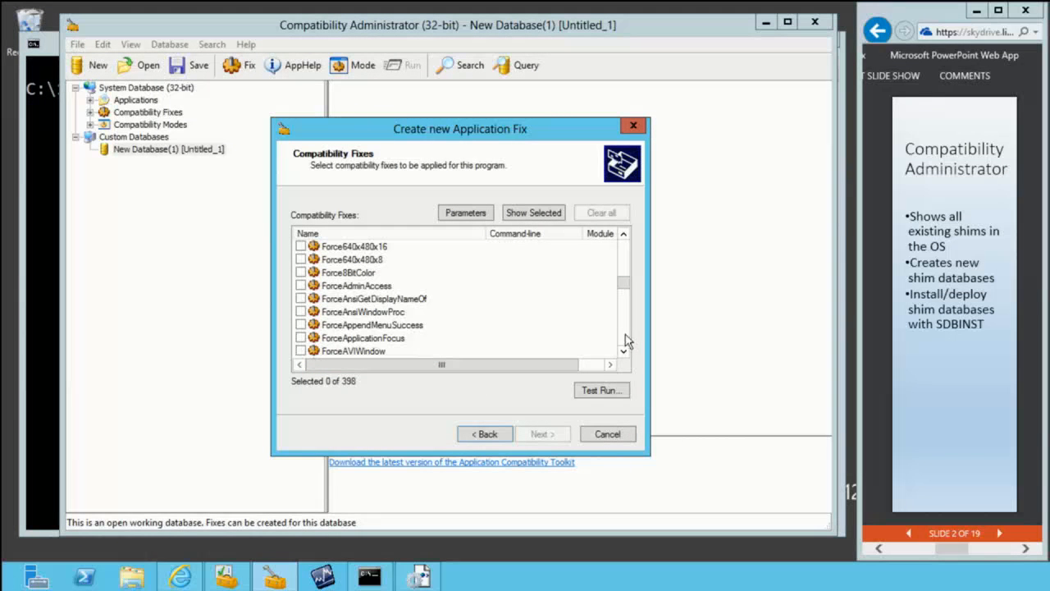
pyautogui.click(300, 285)
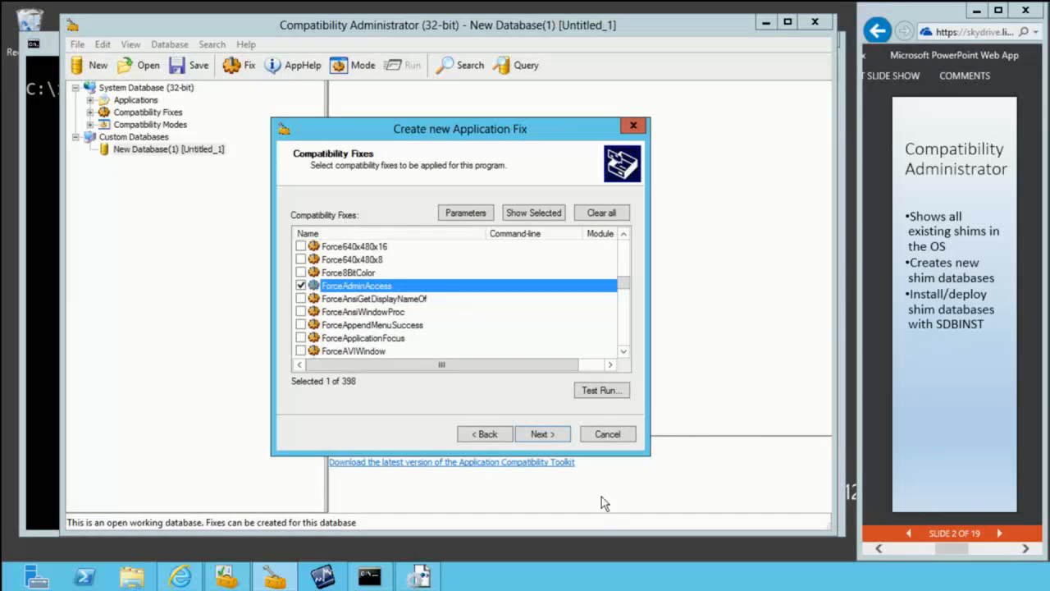
pyautogui.click(542, 435)
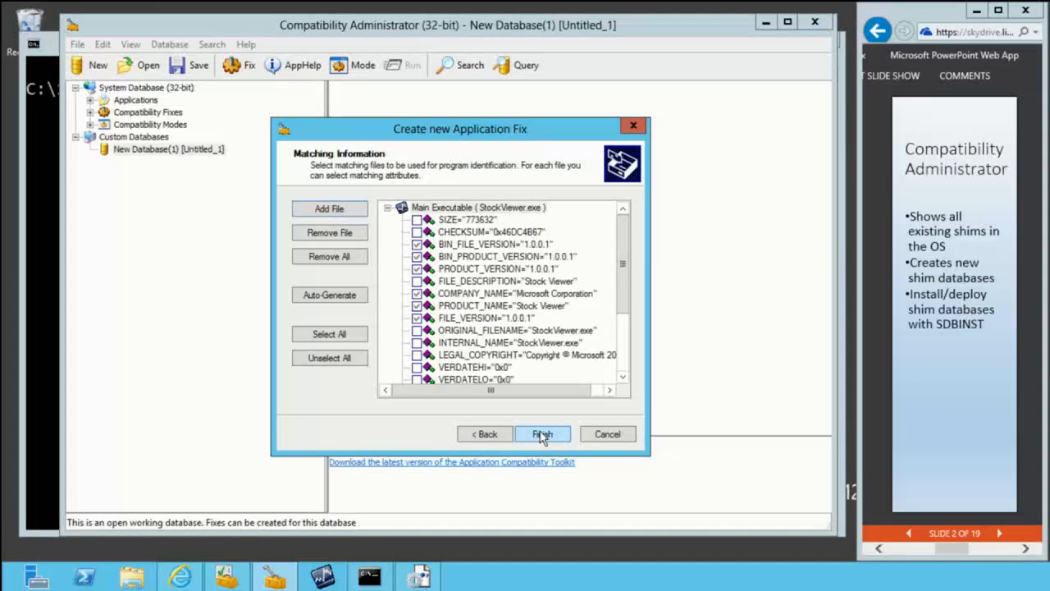
pyautogui.click(541, 435)
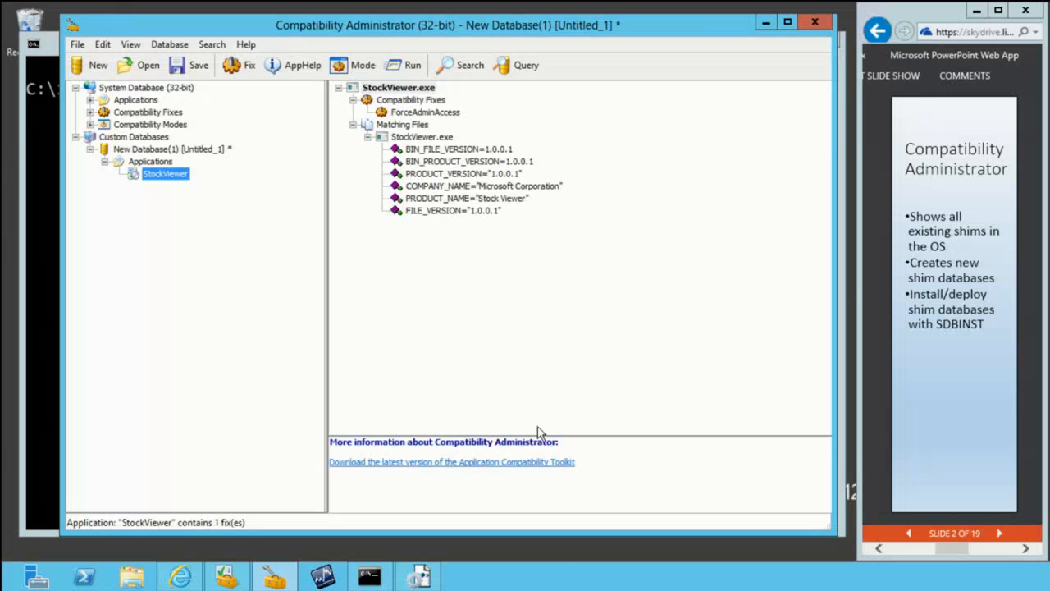
# Step: Save the custom database under the name MMS as an MMS .sdb file in the Documents library
pyautogui.rightClick(170, 154)
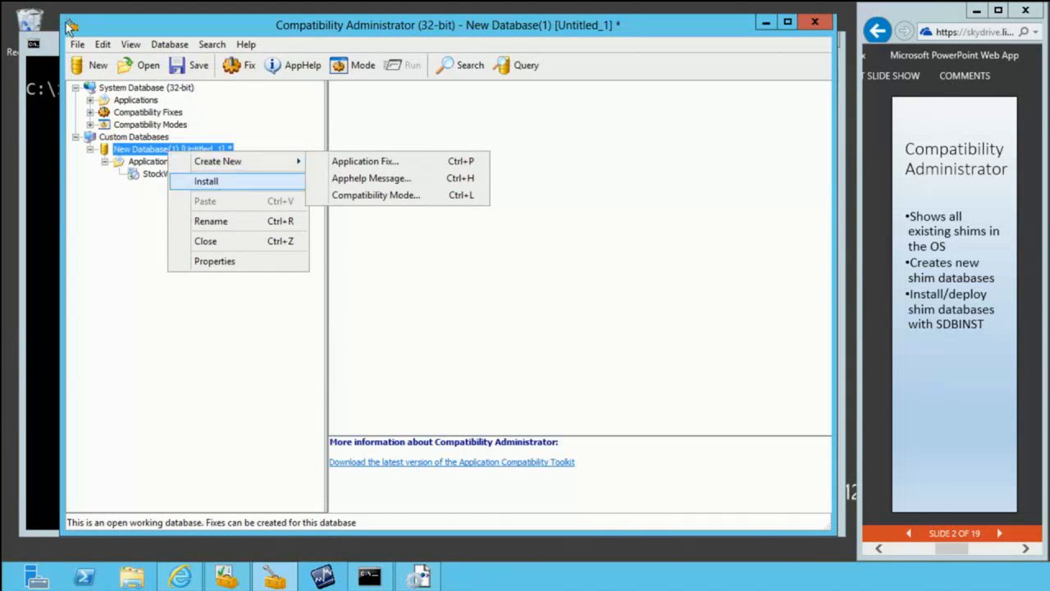
pyautogui.click(189, 67)
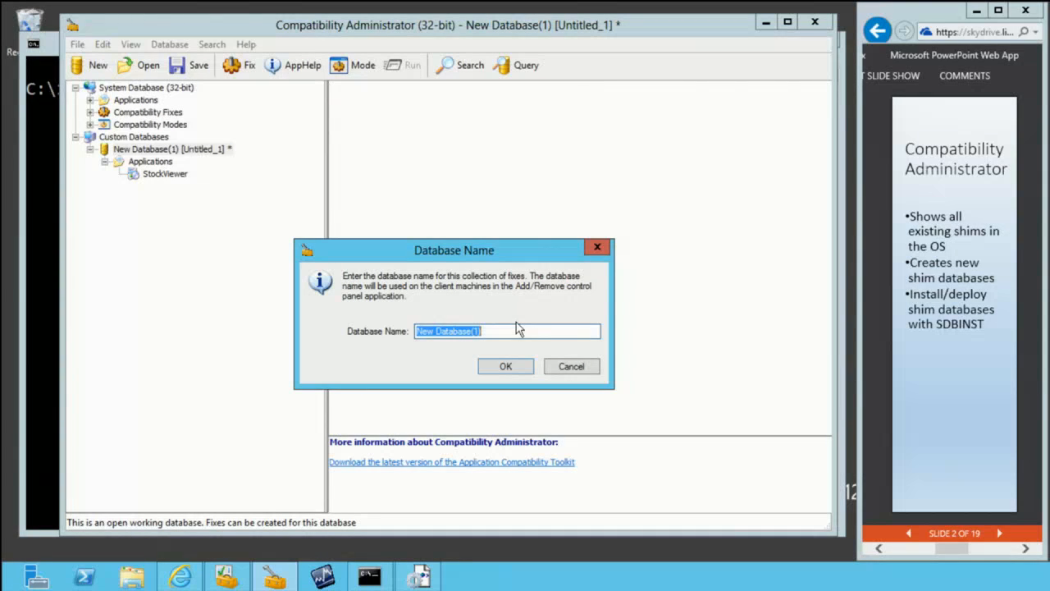
pyautogui.write('MMS')
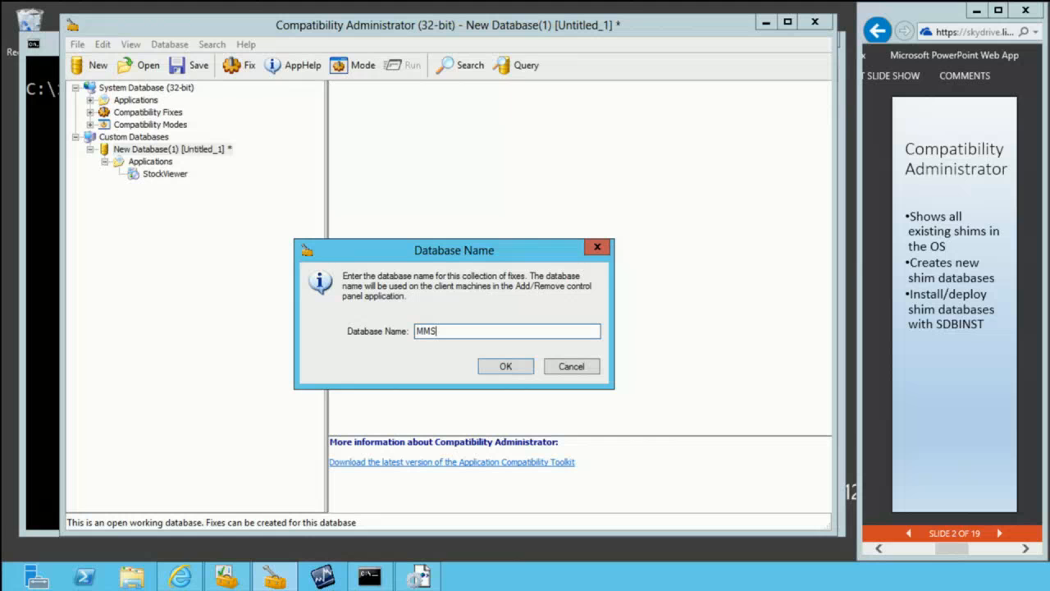
pyautogui.click(502, 367)
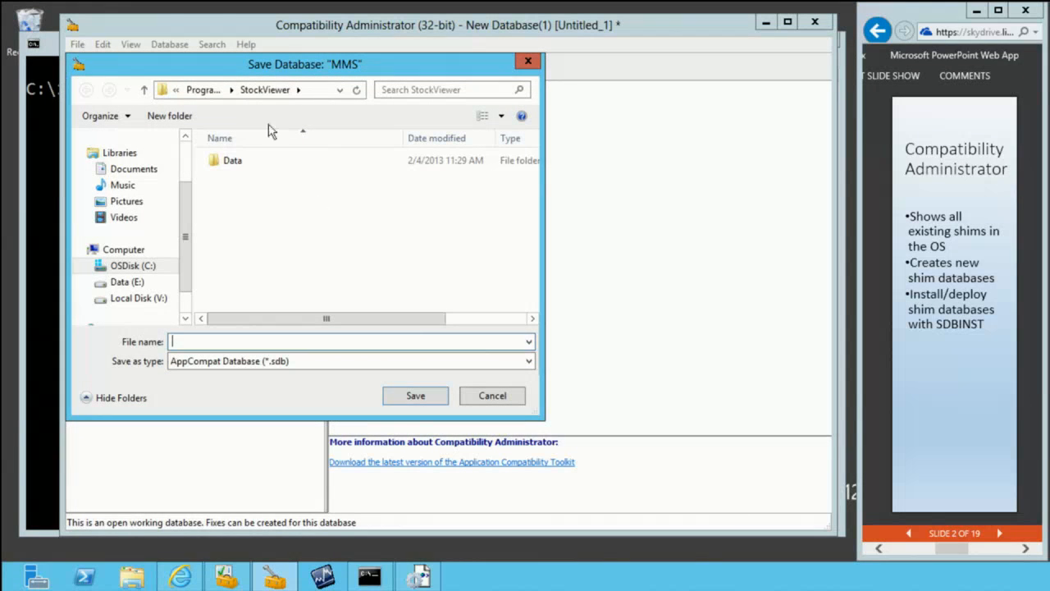
pyautogui.click(139, 169)
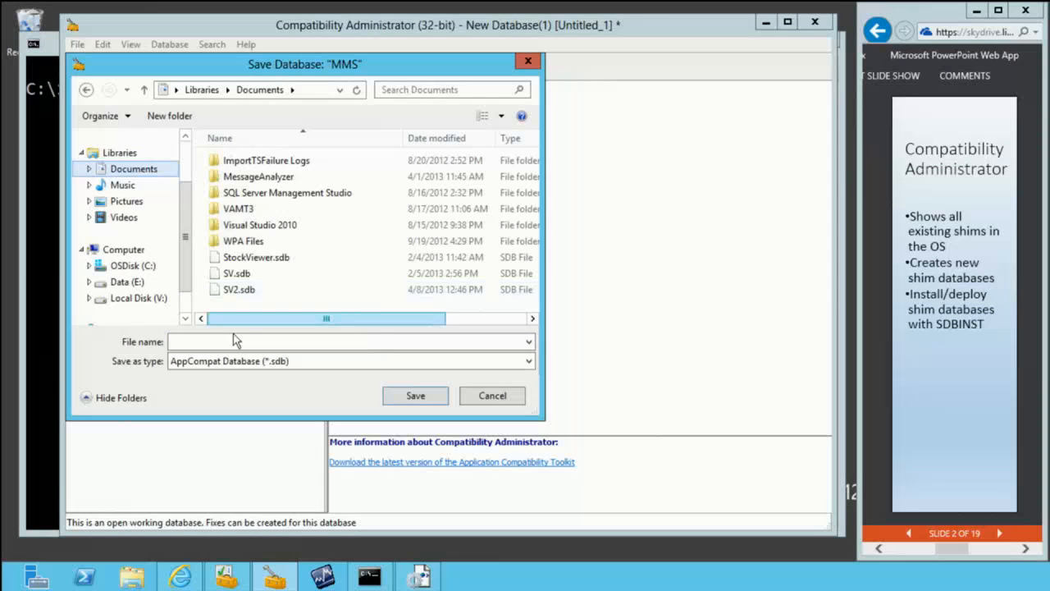
pyautogui.click(235, 342)
pyautogui.write('MMS')
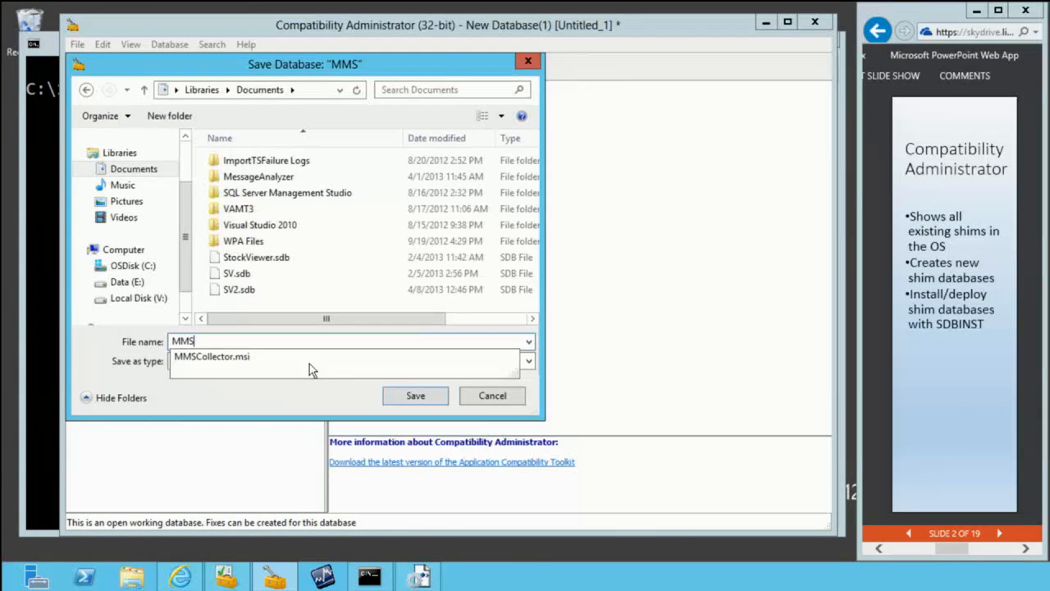
pyautogui.click(392, 396)
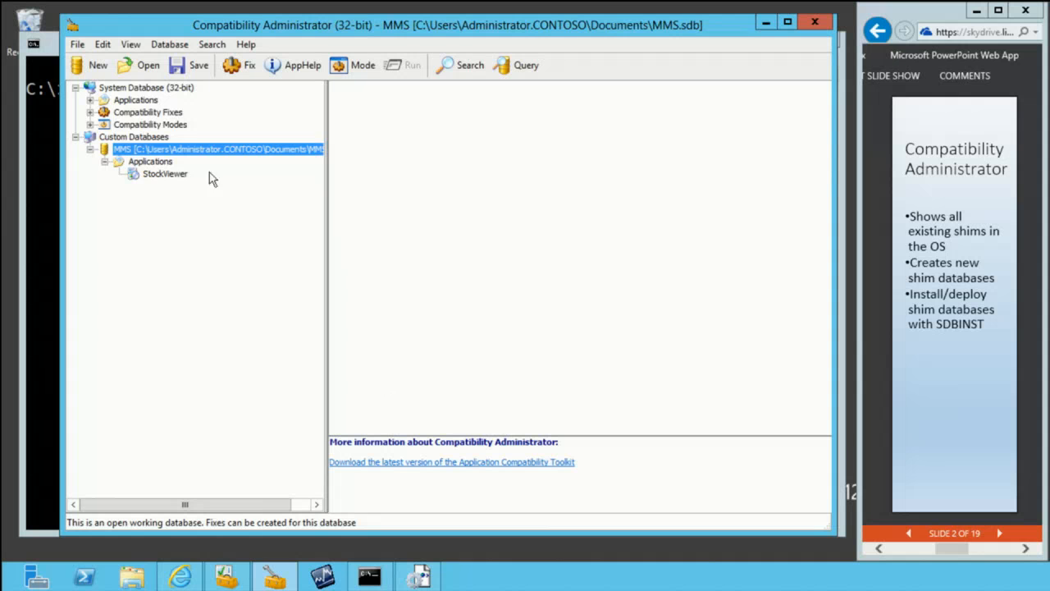
# Step: Install the MMS custom database on this computer and dismiss the installation message
pyautogui.rightClick(179, 150)
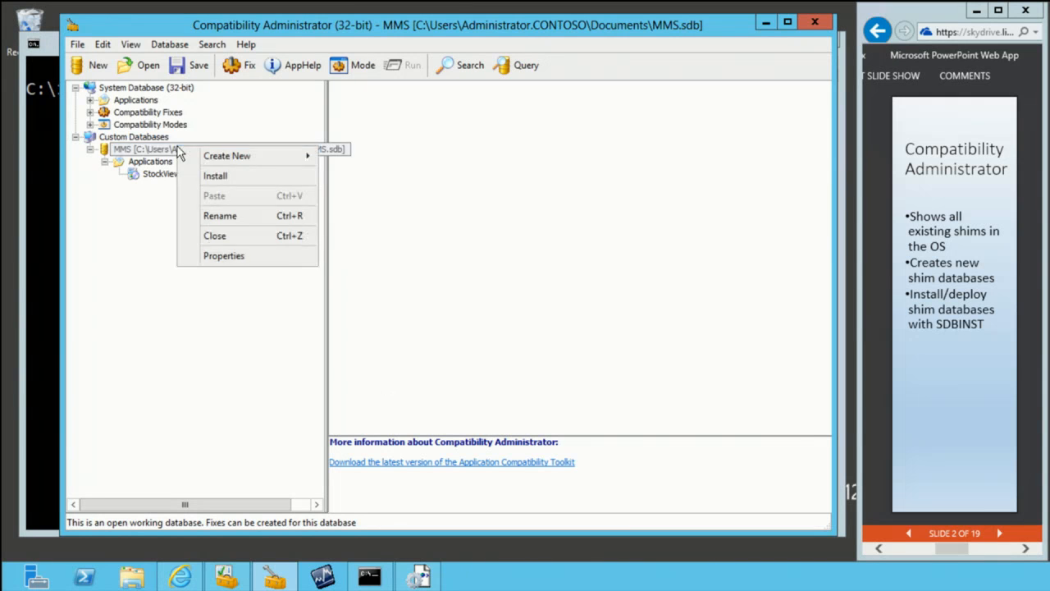
pyautogui.click(214, 176)
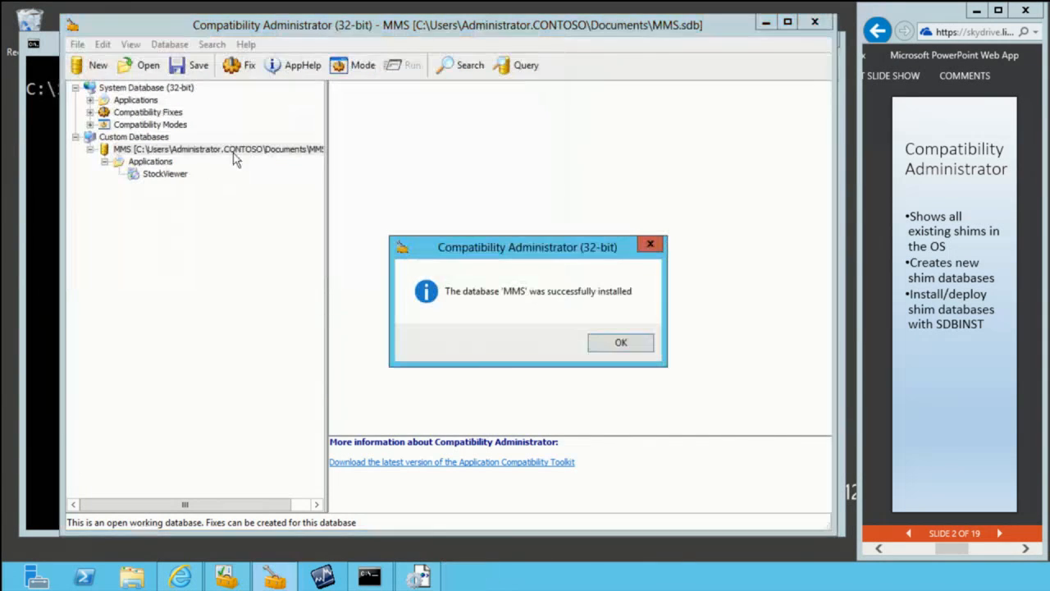
pyautogui.click(621, 343)
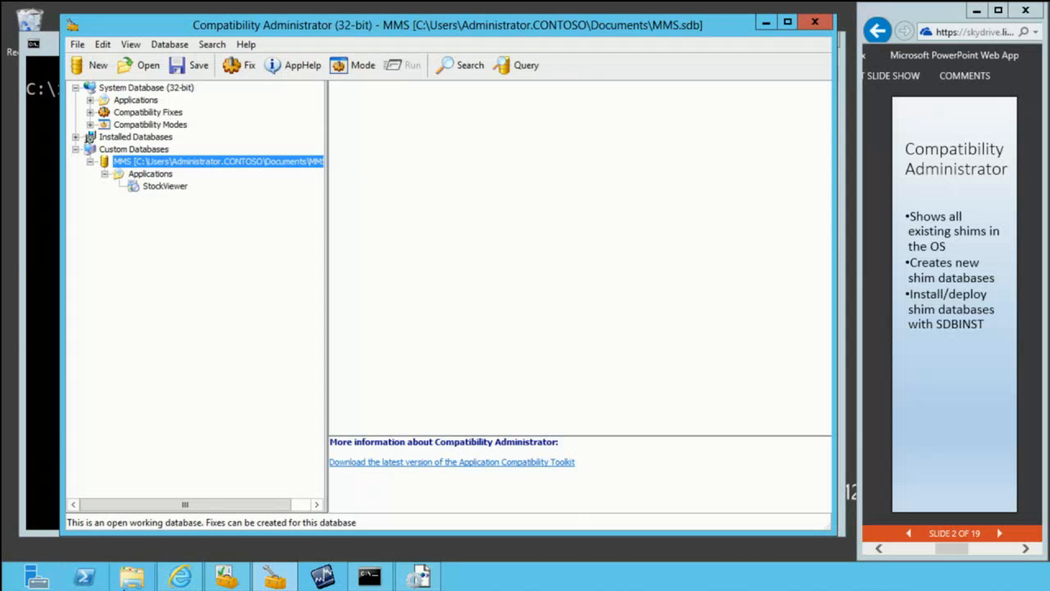
# Step: Look up the MMS.sdb file in the Documents library in File Explorer, and minimize the window
pyautogui.click(129, 578)
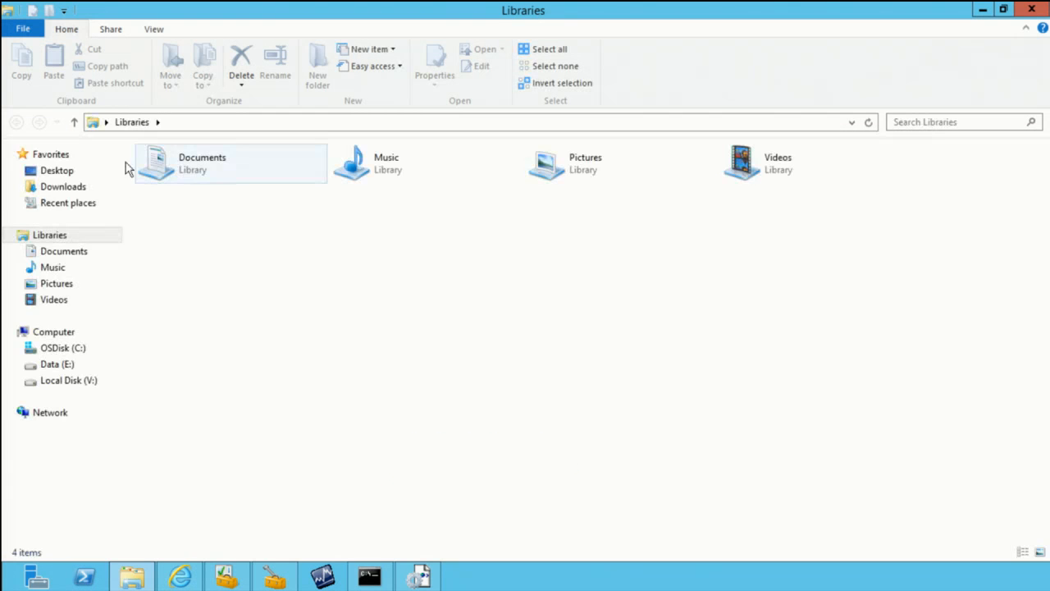
pyautogui.click(67, 252)
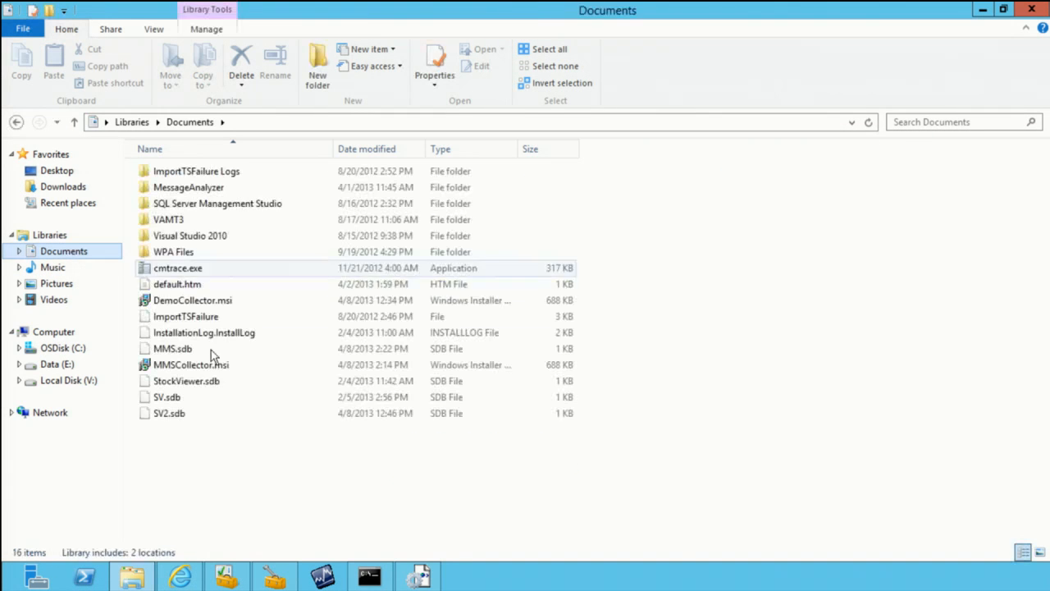
pyautogui.click(175, 351)
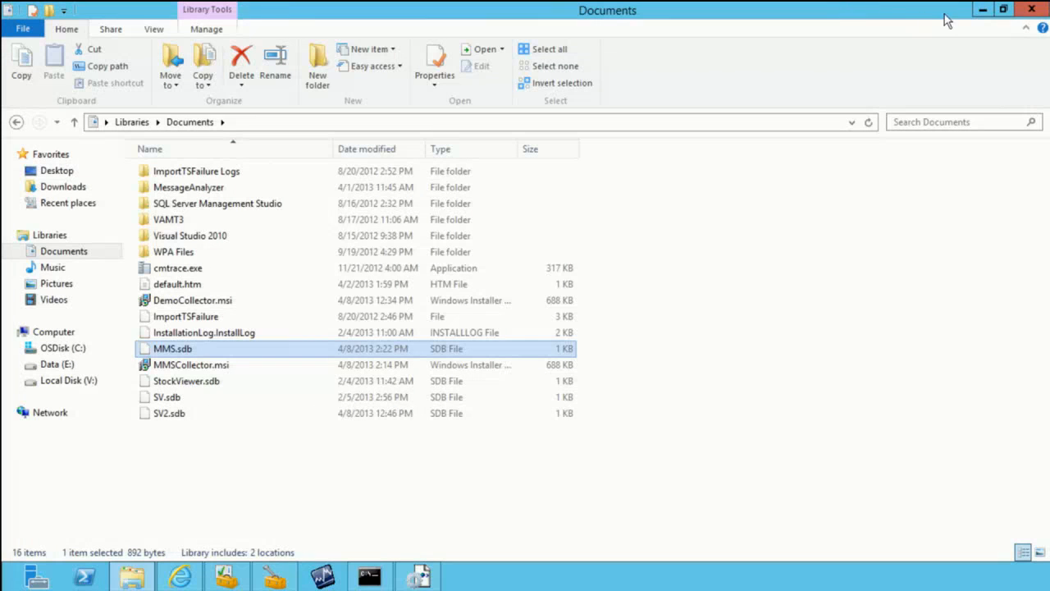
pyautogui.click(981, 13)
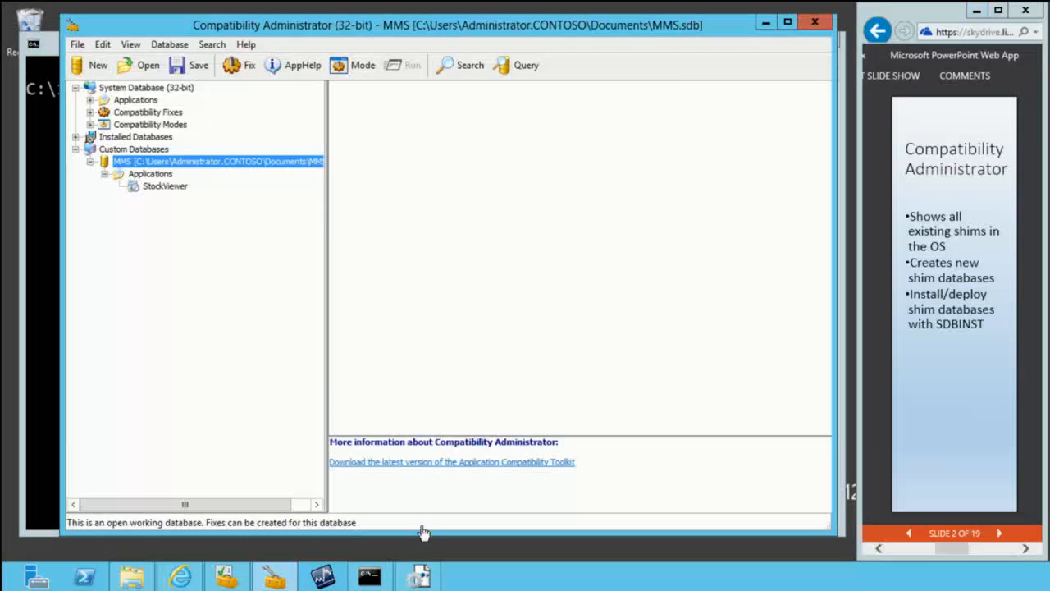
# Step: Run Stock Viewer to check how it starts with the fix installed, and close it
pyautogui.click(327, 579)
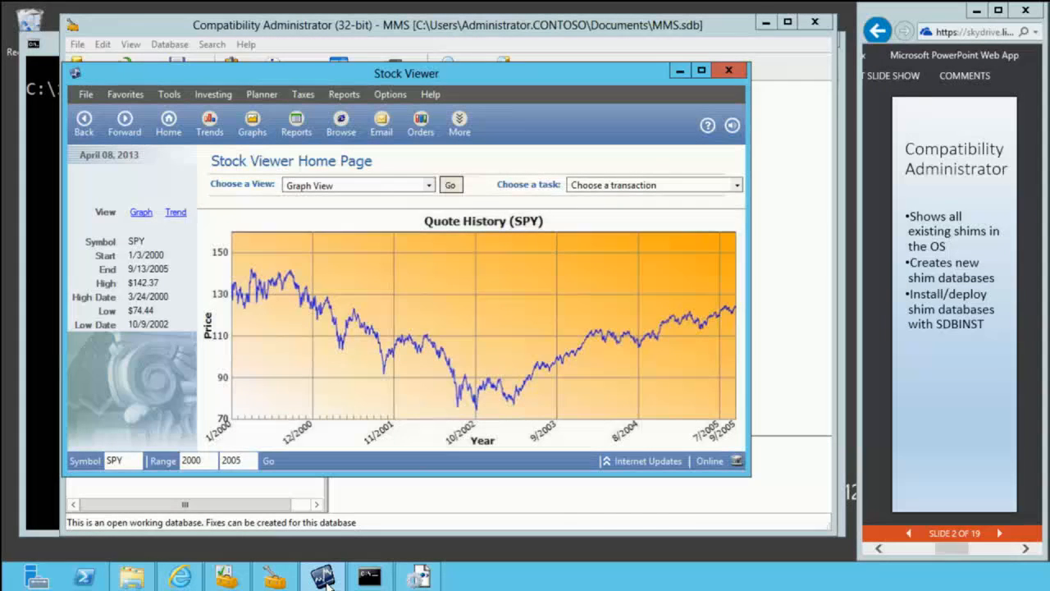
pyautogui.click(722, 70)
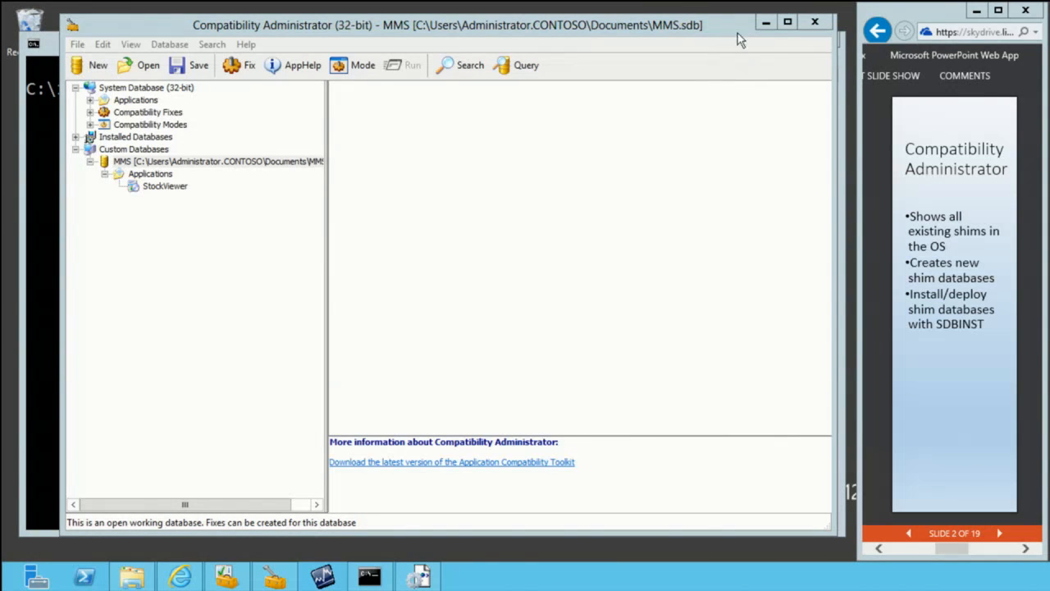
# Step: Advance the presentation to the Standard User Analyzer slide and switch to the Deployment and Imaging Tools command prompt
pyautogui.click(999, 534)
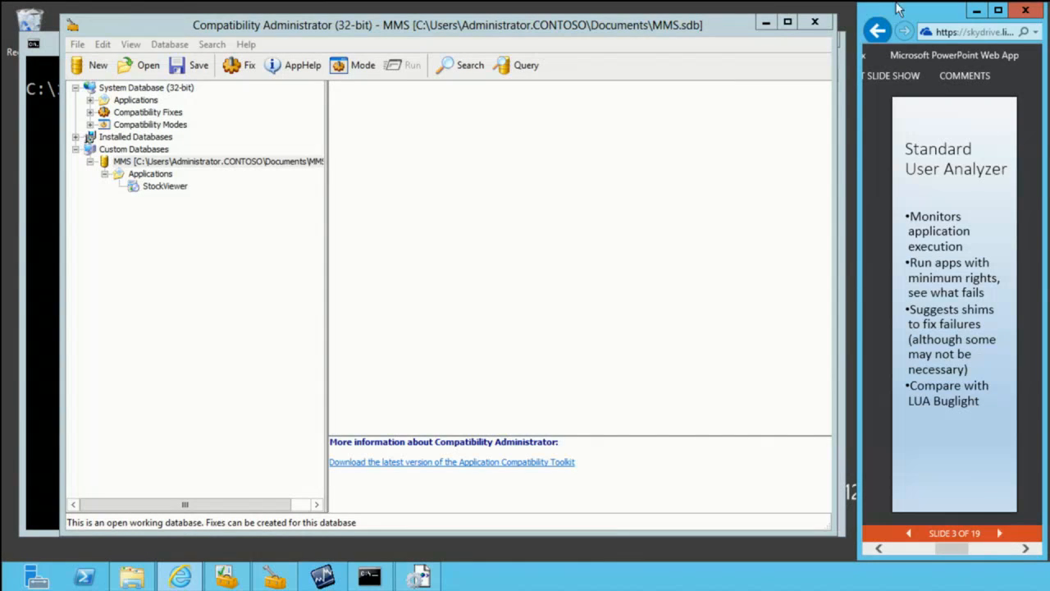
pyautogui.click(764, 25)
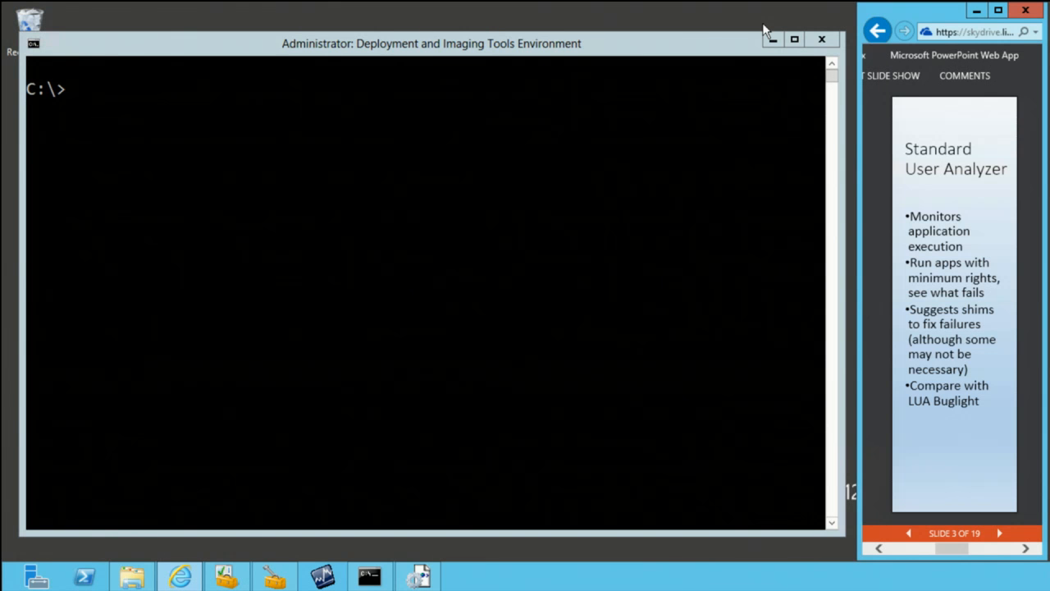
pyautogui.click(719, 59)
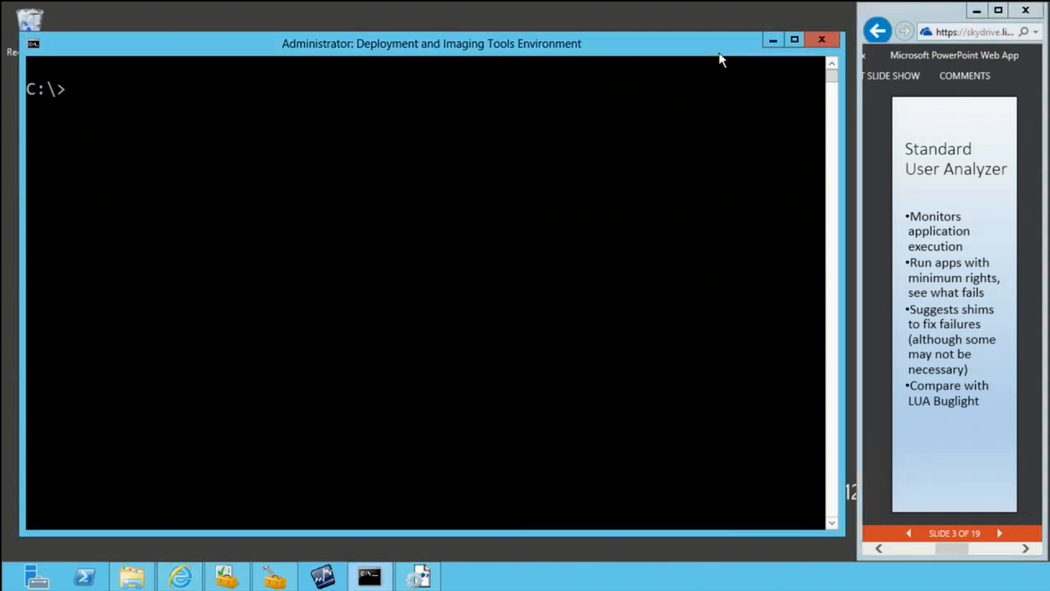
# Step: Change to \Program Files (x86)\Windows Kits\8.0\Assessment and Deployment Kit\Application Compatibility Toolkit\Standard User Analyzer at the command prompt
pyautogui.write('cd \\pro')
pyautogui.press('Tab')
pyautogui.press('Tab')
pyautogui.write('\\')
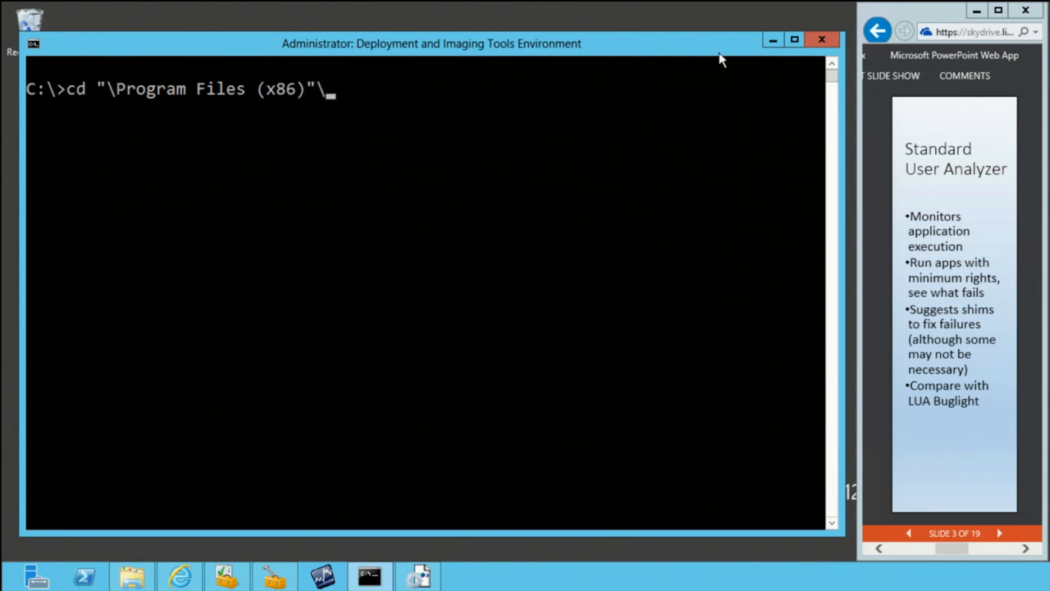
pyautogui.write('win')
pyautogui.press('Tab')
pyautogui.write('\\')
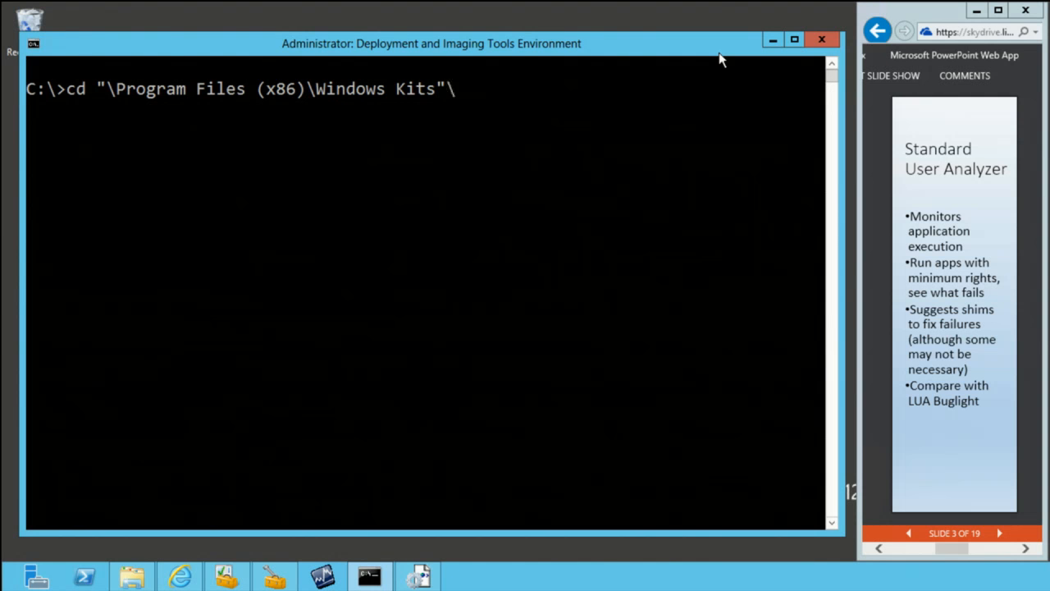
pyautogui.press('Tab')
pyautogui.write('\\as')
pyautogui.press('Tab')
pyautogui.write('\\a')
pyautogui.press('Tab')
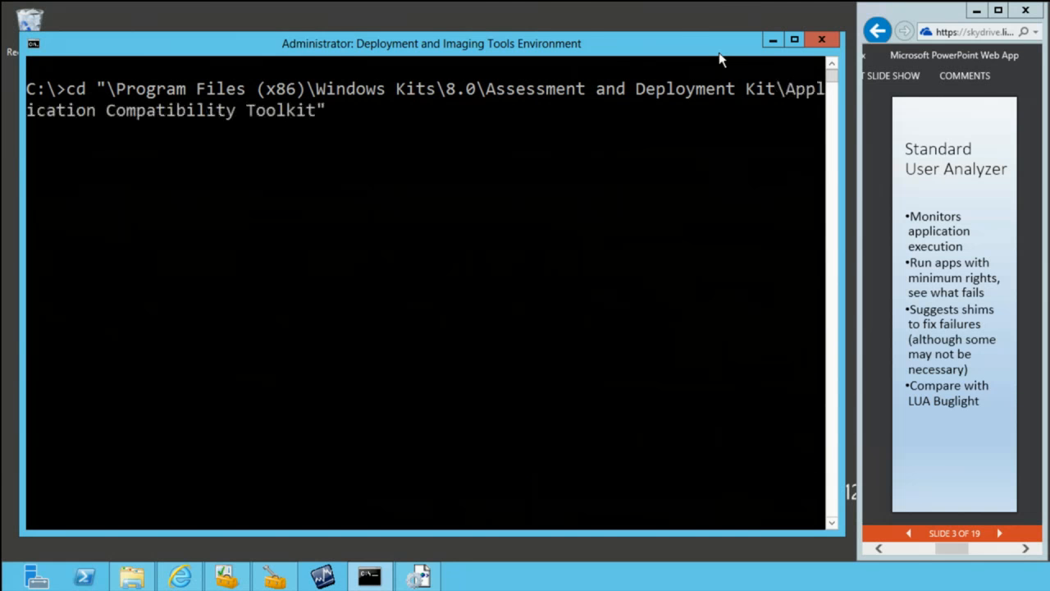
pyautogui.write('\\As')
pyautogui.press('Tab')
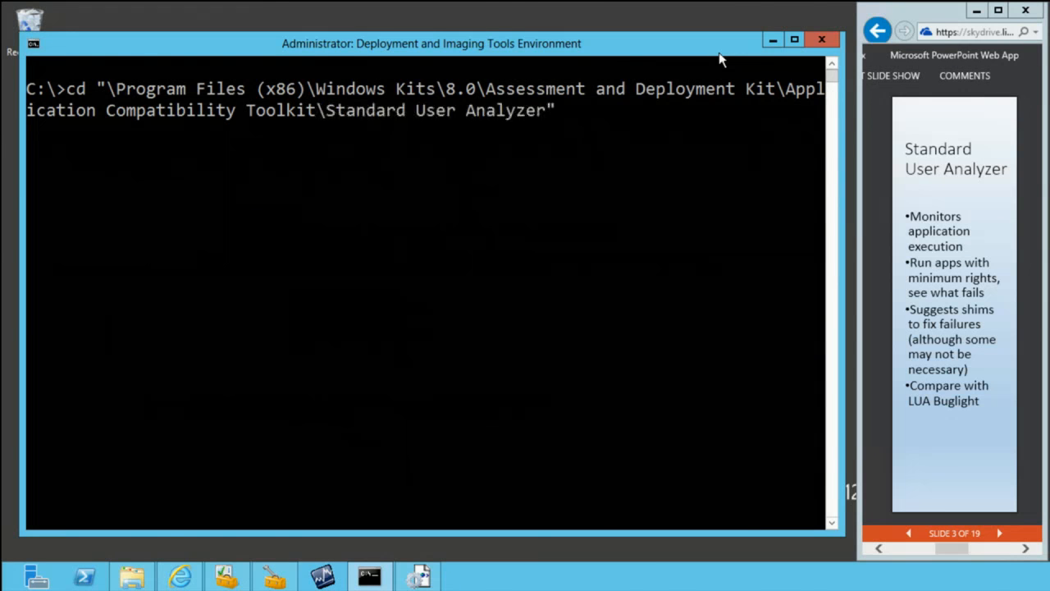
pyautogui.press('Return')
# Step: List the folder's contents with dir and launch Standard User Analyzer from the command prompt
pyautogui.write('dir')
pyautogui.press('Return')
pyautogui.write('sua')
pyautogui.press('Tab')
pyautogui.press('Return')
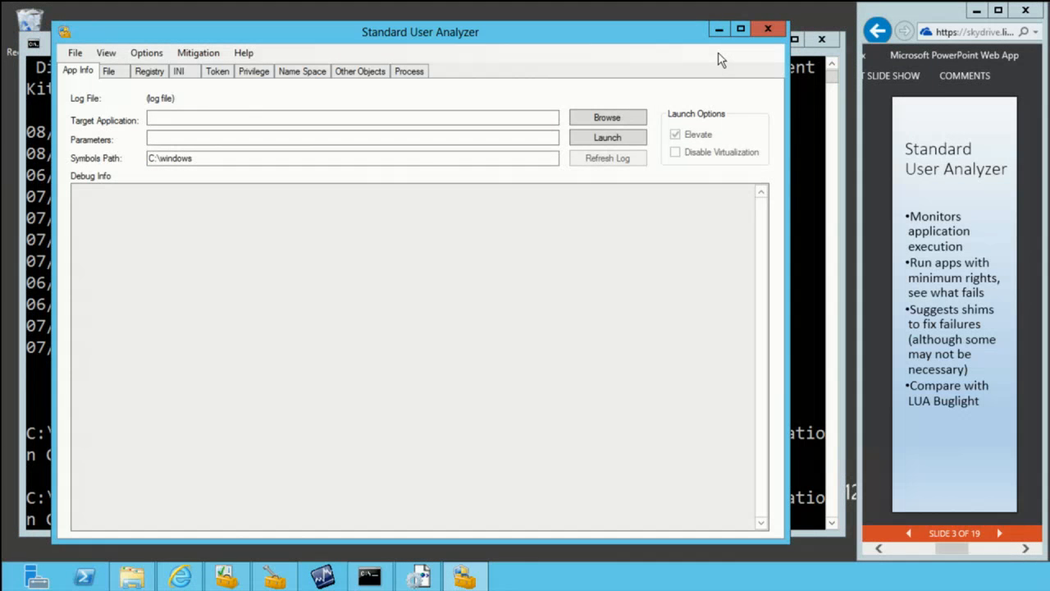
# Step: Set StockViewerControlPanel.exe as the target application, launch it for analysis, and close its options window
pyautogui.click(587, 123)
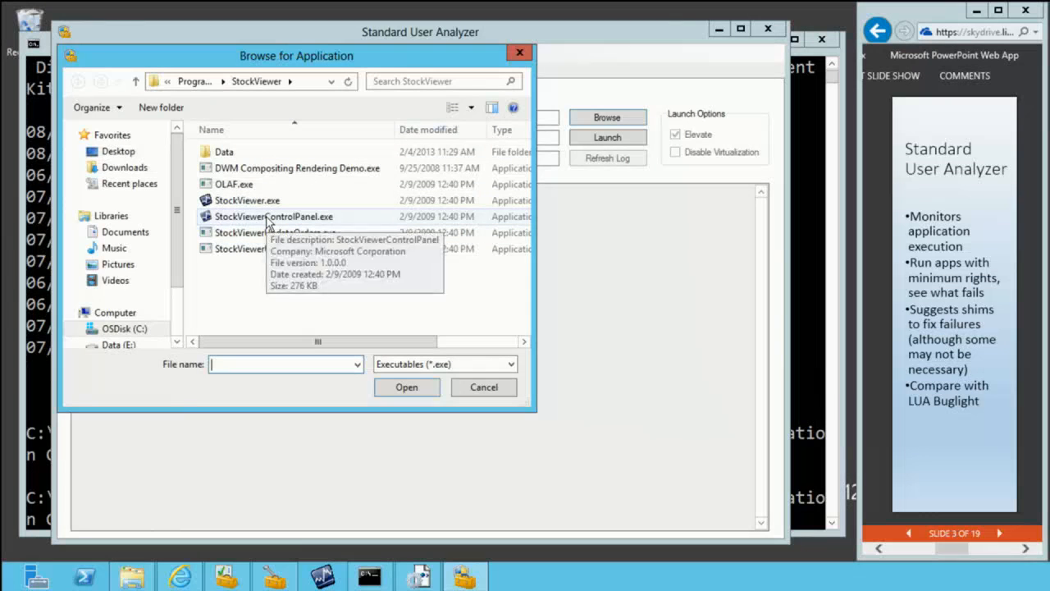
pyautogui.doubleClick(268, 216)
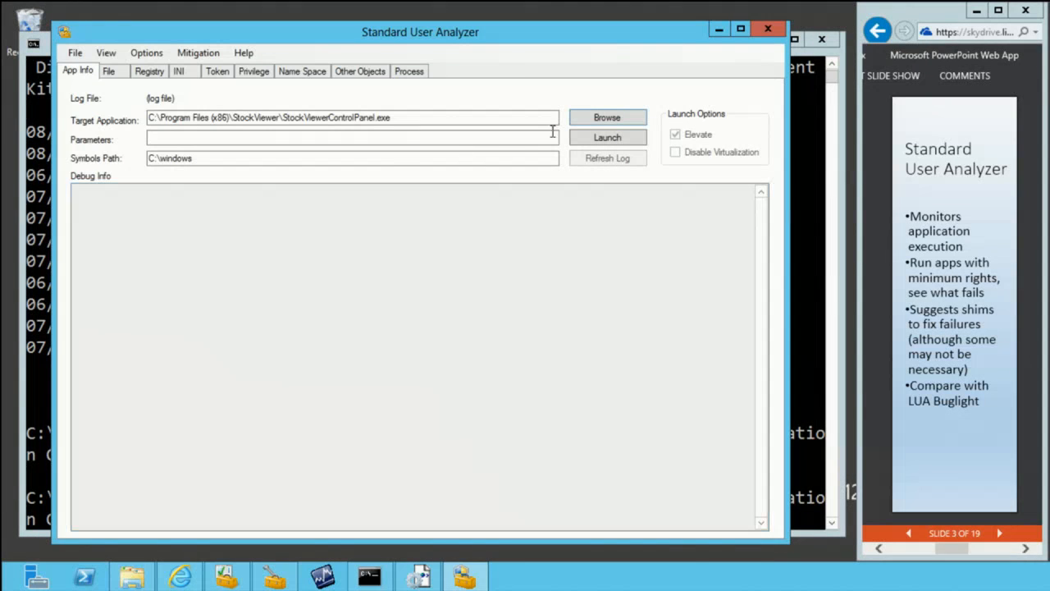
pyautogui.click(617, 137)
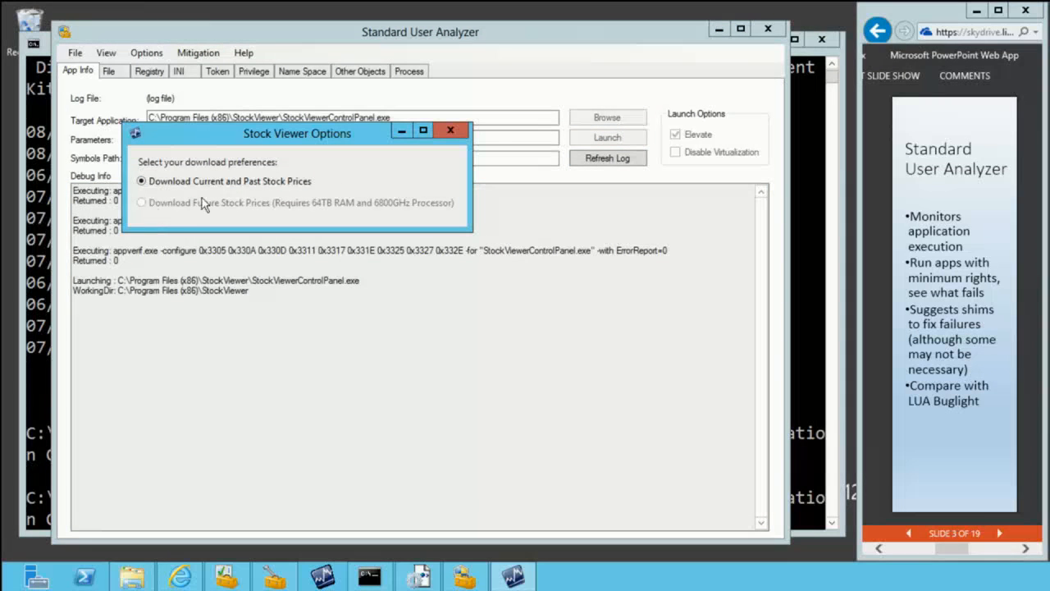
pyautogui.click(450, 131)
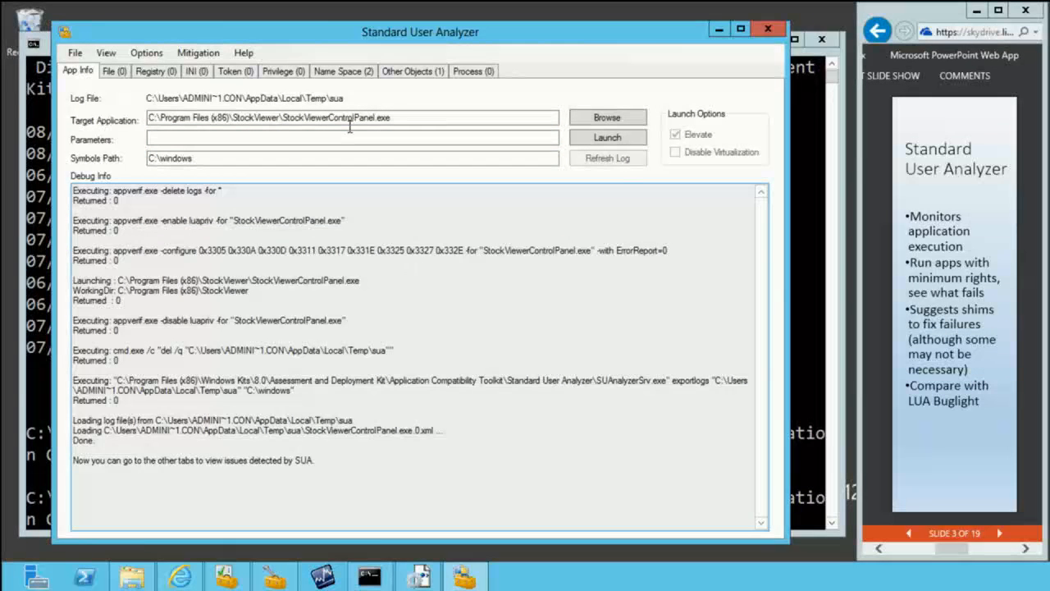
# Step: Examine the Name Space and Other Objects issues logged for StockViewerControlPanel.exe
pyautogui.click(332, 73)
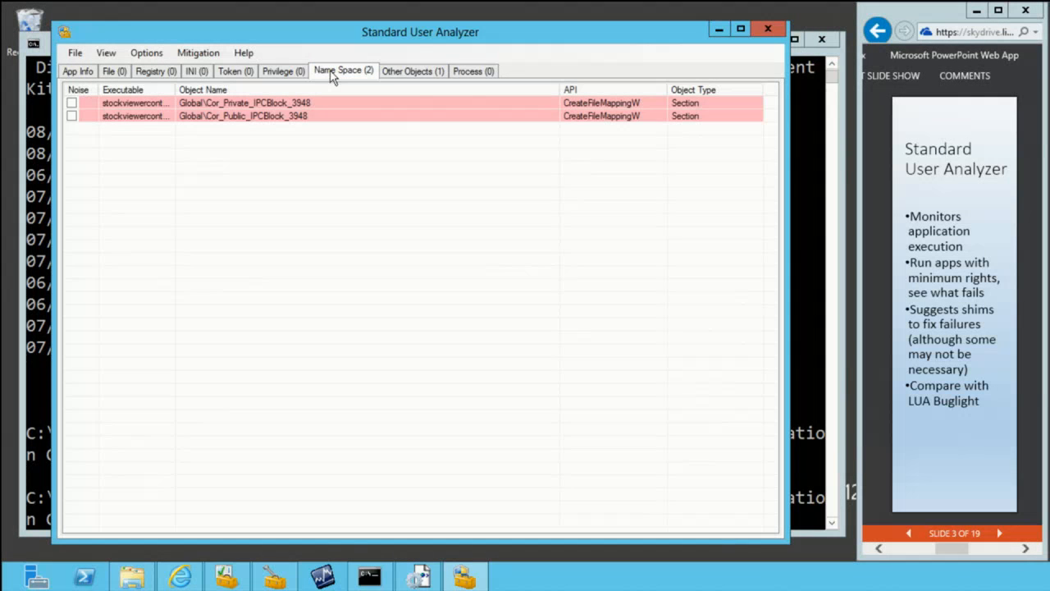
pyautogui.click(415, 72)
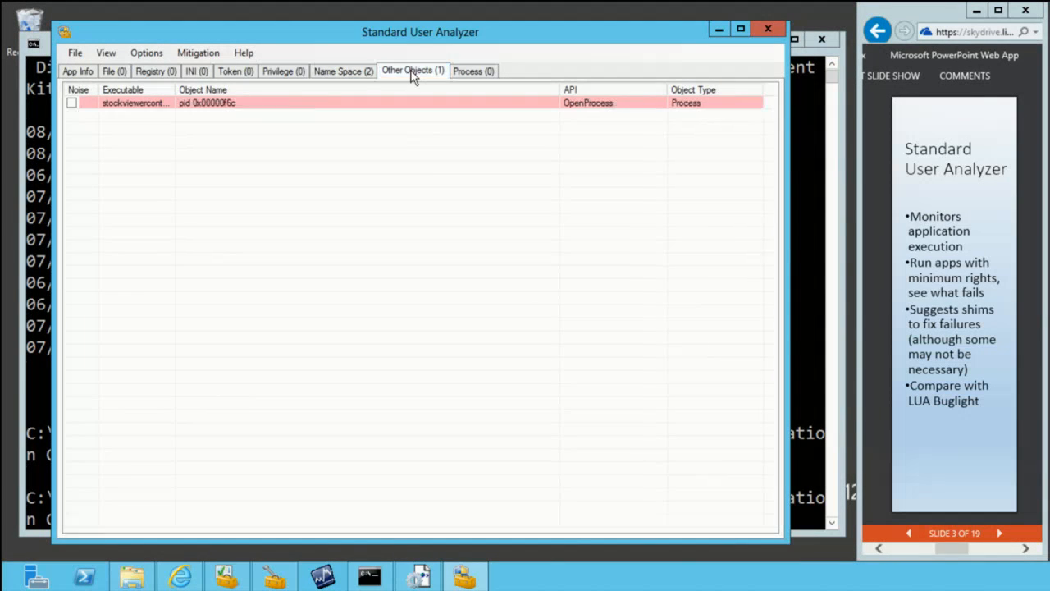
# Step: Review the shims suggested as mitigations for stockviewercontrolpanel.exe, cancel without applying them, and close Standard User Analyzer
pyautogui.click(74, 53)
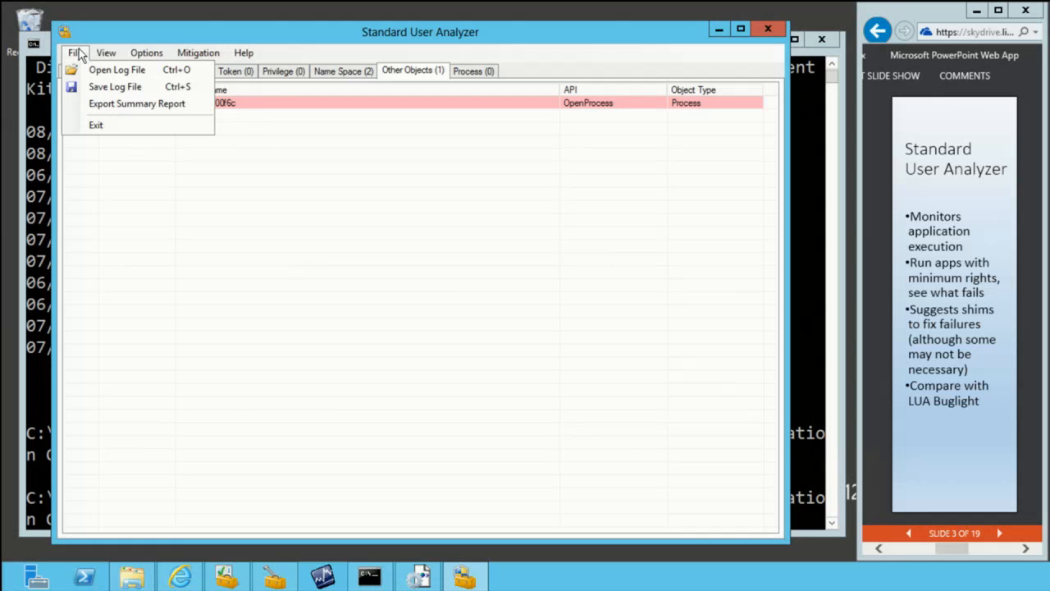
pyautogui.moveTo(150, 58)
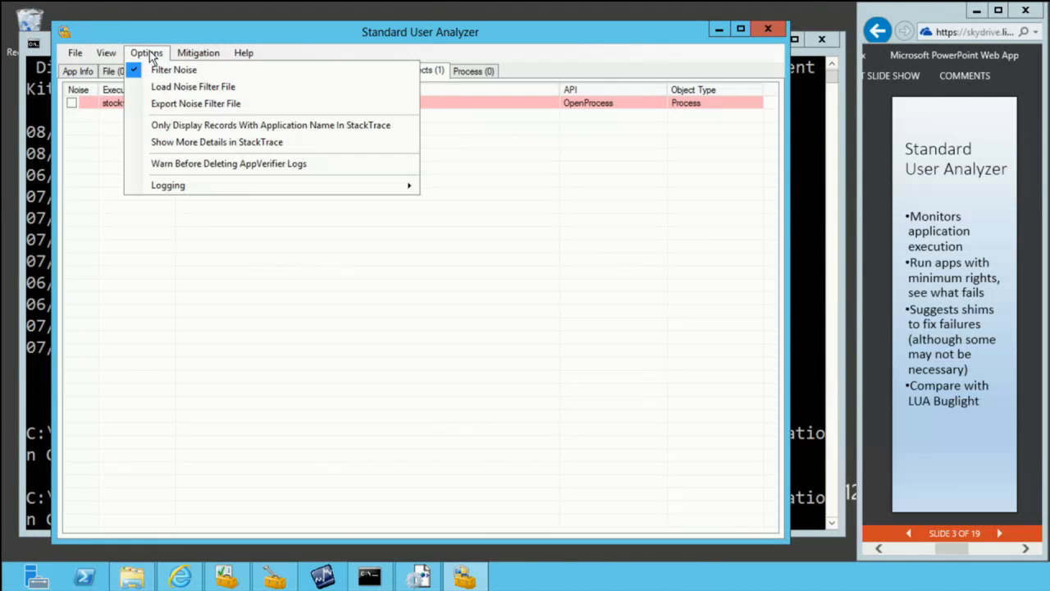
pyautogui.moveTo(184, 59)
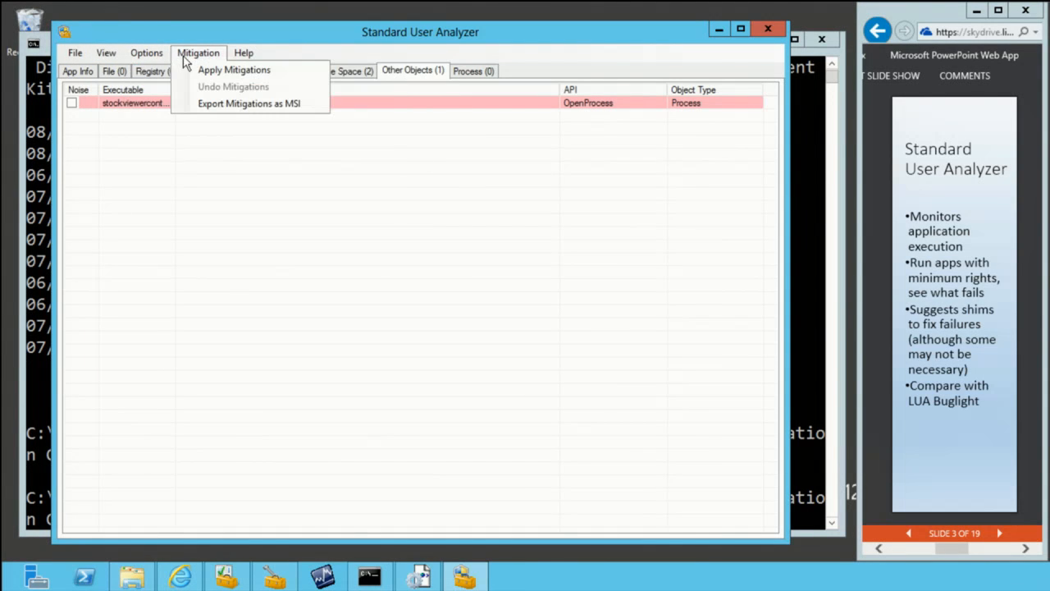
pyautogui.click(223, 73)
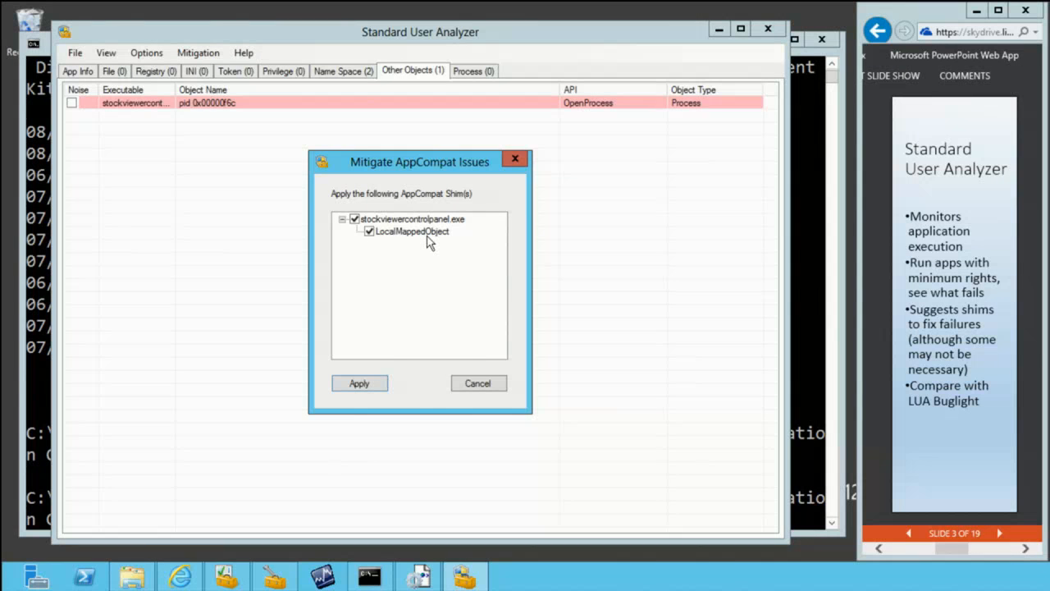
pyautogui.click(491, 385)
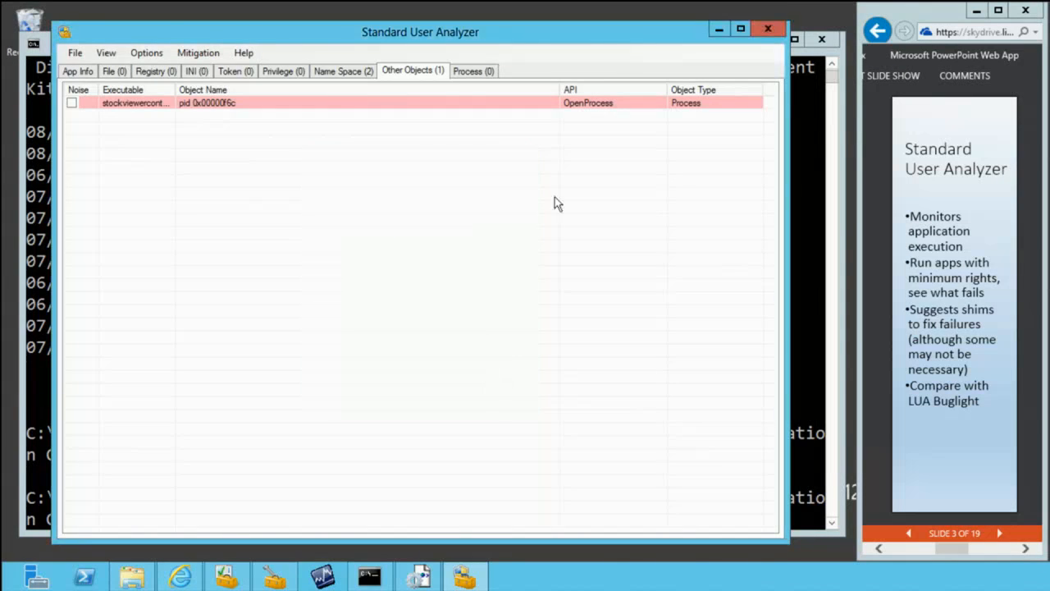
pyautogui.click(768, 30)
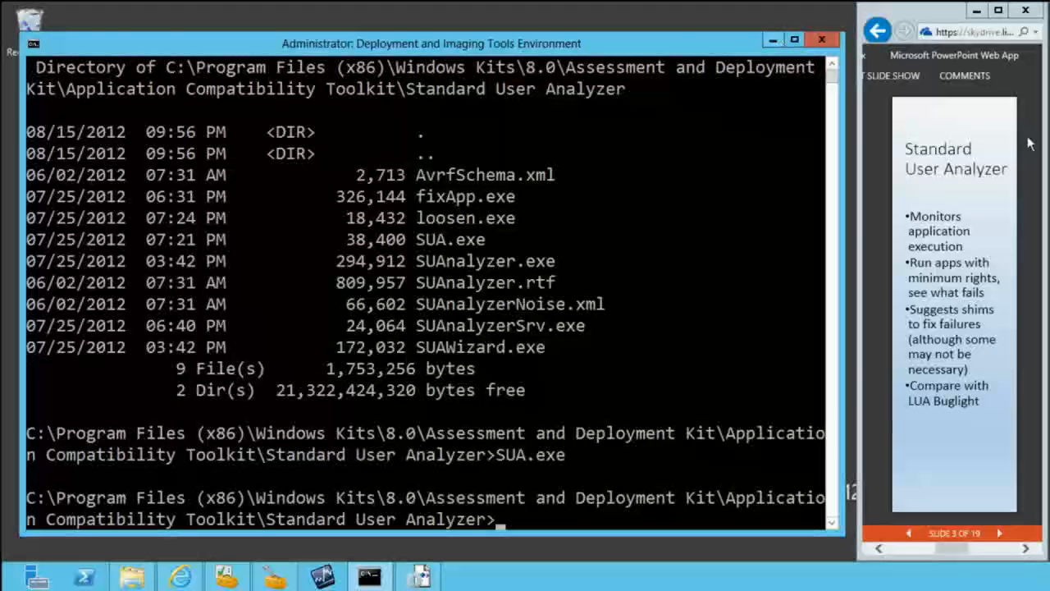
# Step: Advance the presentation to the BCDBOOT slide and change the command prompt to the root of C:
pyautogui.click(1000, 534)
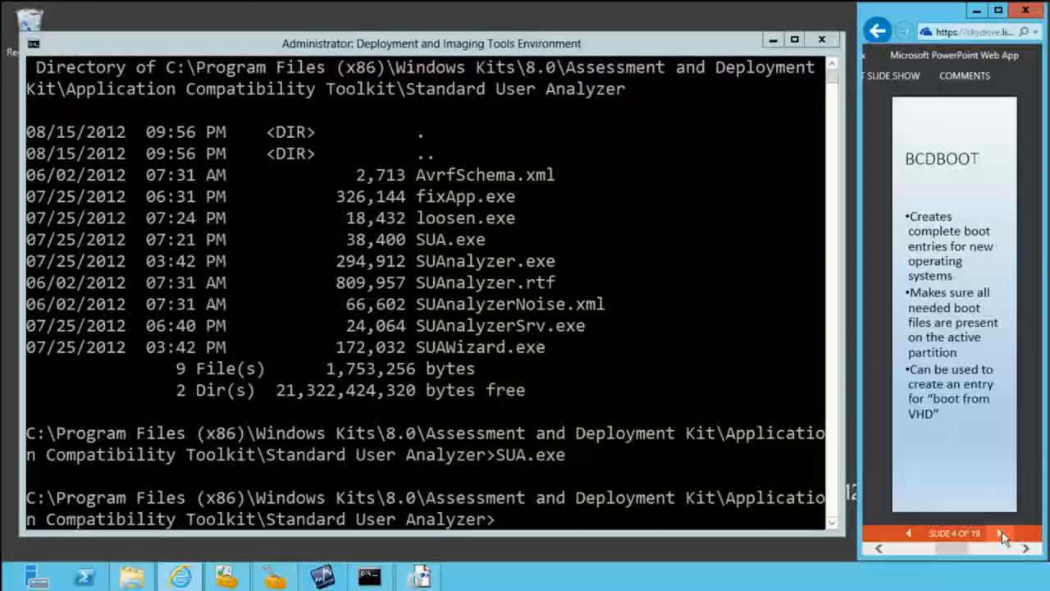
pyautogui.click(659, 322)
pyautogui.write('cd \\')
pyautogui.press('Return')
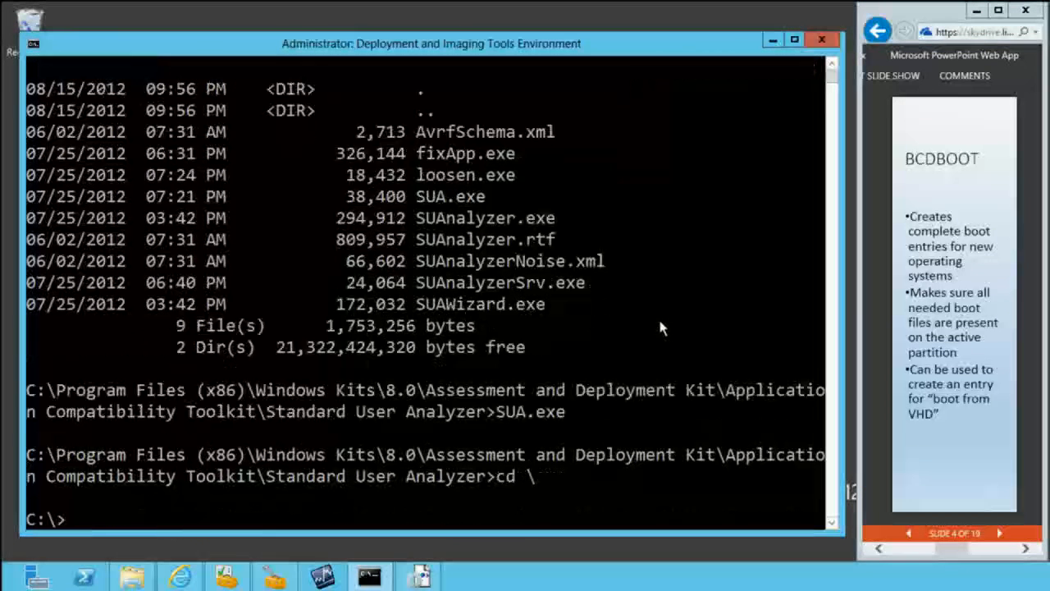
# Step: List the contents of the C: root with dir and clear the screen with cls
pyautogui.write('dir')
pyautogui.press('Return')
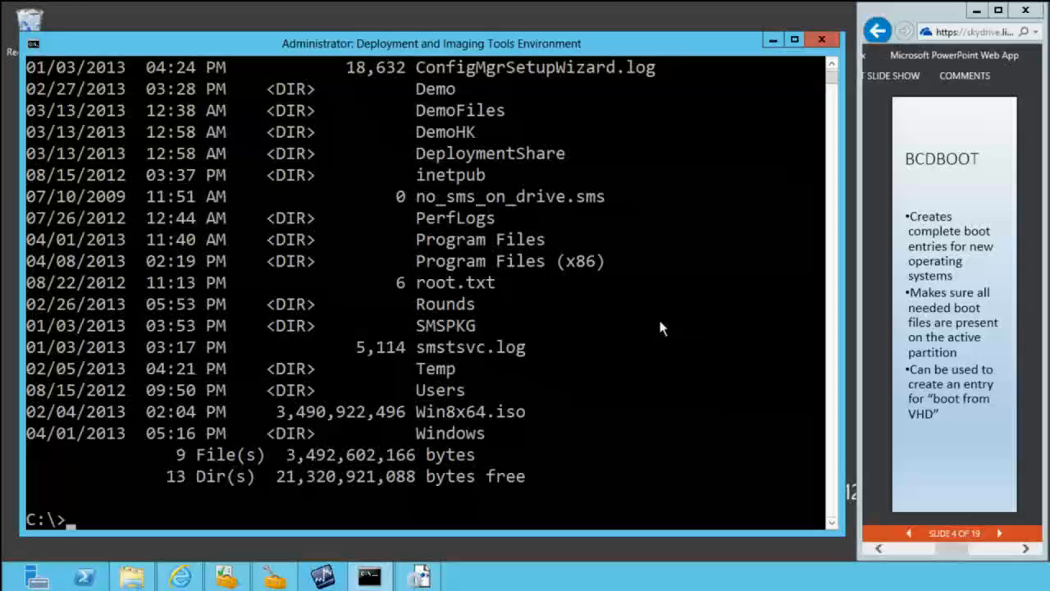
pyautogui.write('cls')
pyautogui.press('Return')
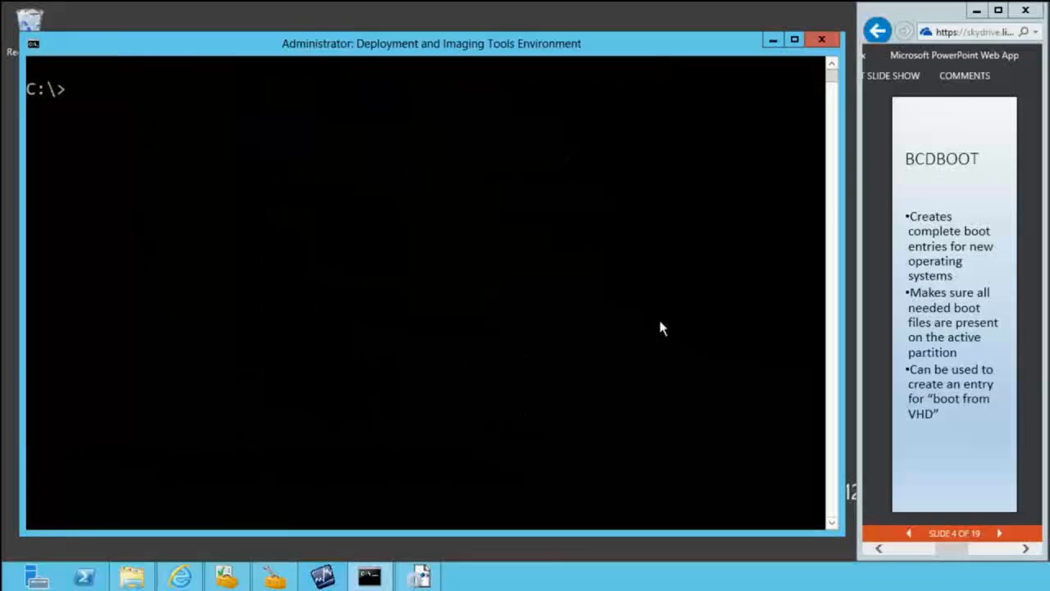
# Step: Display the bcdboot help with bcdboot /? and read it from the beginning
pyautogui.write('bcdbtoo')
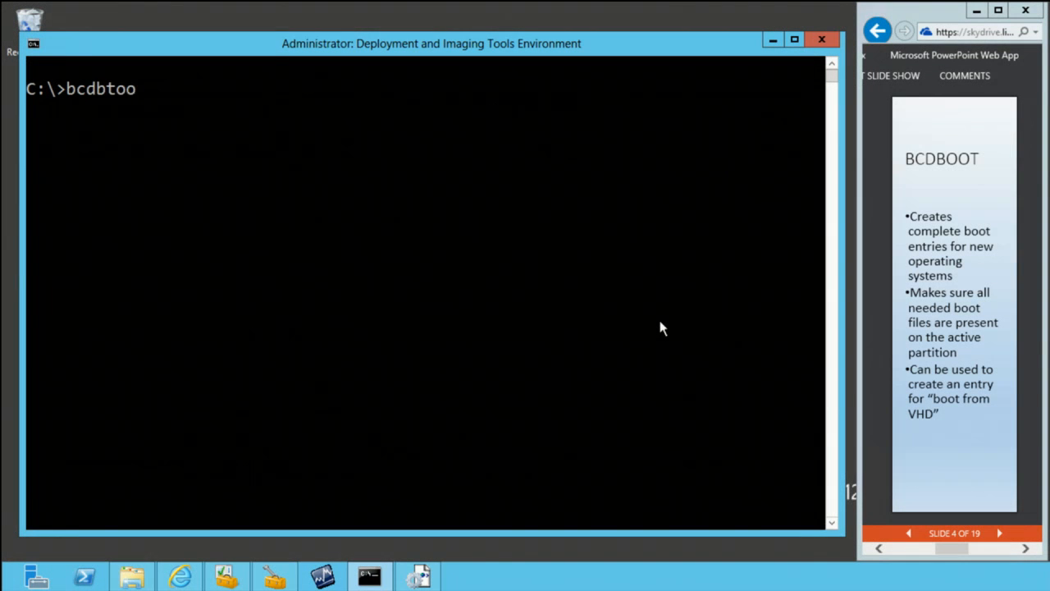
pyautogui.press('BackSpace')
pyautogui.press('BackSpace')
pyautogui.press('BackSpace')
pyautogui.write('oot /?')
pyautogui.press('Return')
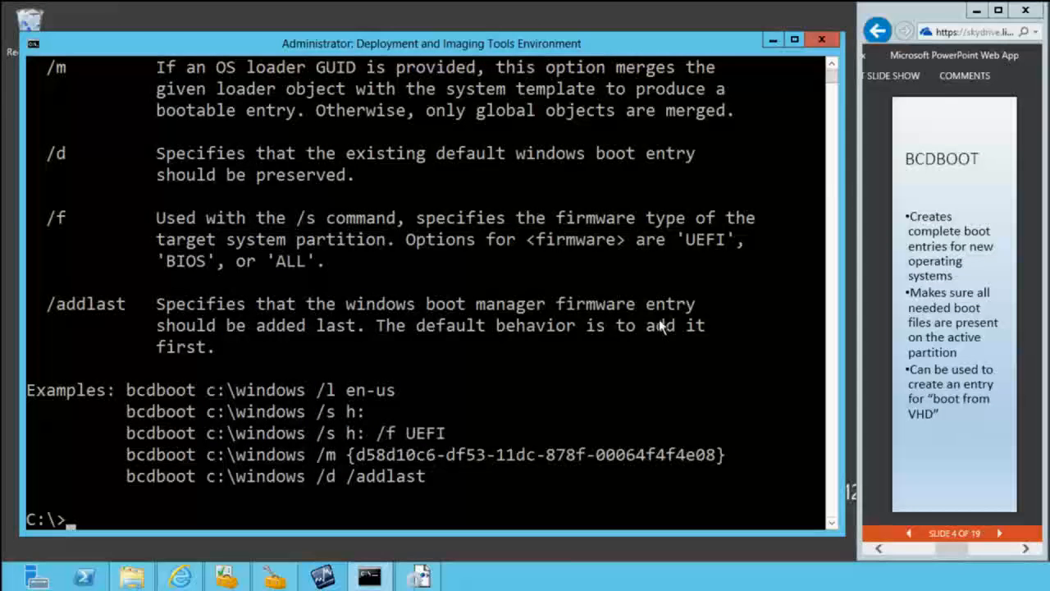
pyautogui.click(831, 66)
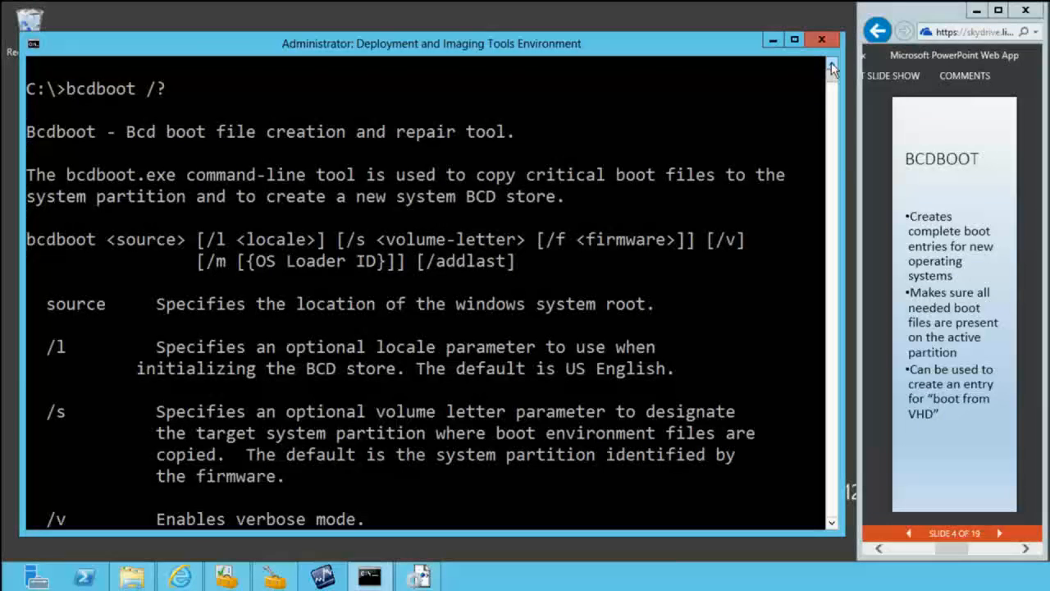
# Step: Create boot files for the Windows installation on V: by running bcdboot v:\windows /addlast
pyautogui.press('Return')
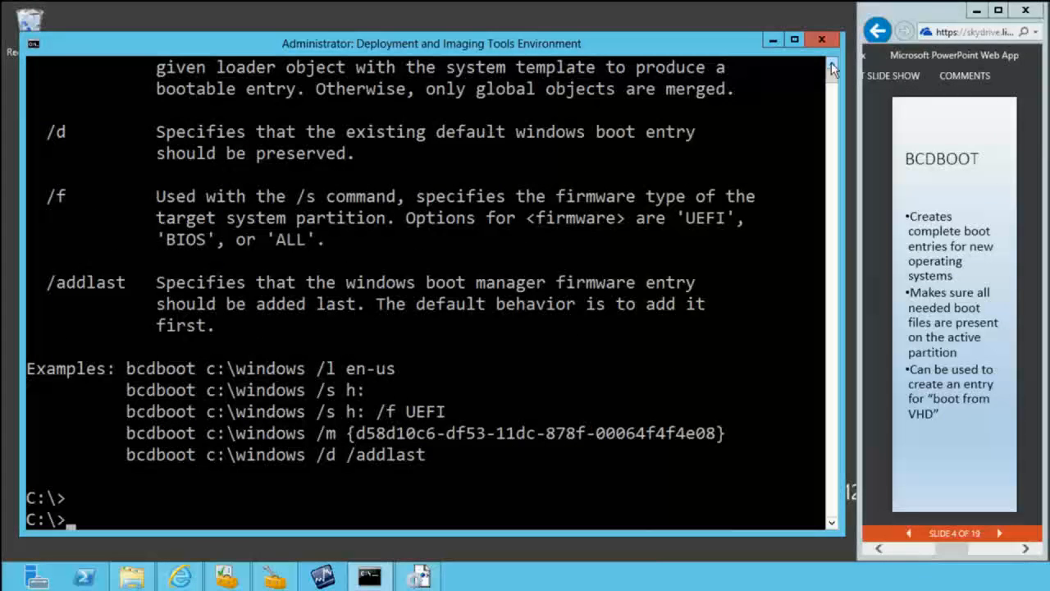
pyautogui.write('bcdboot')
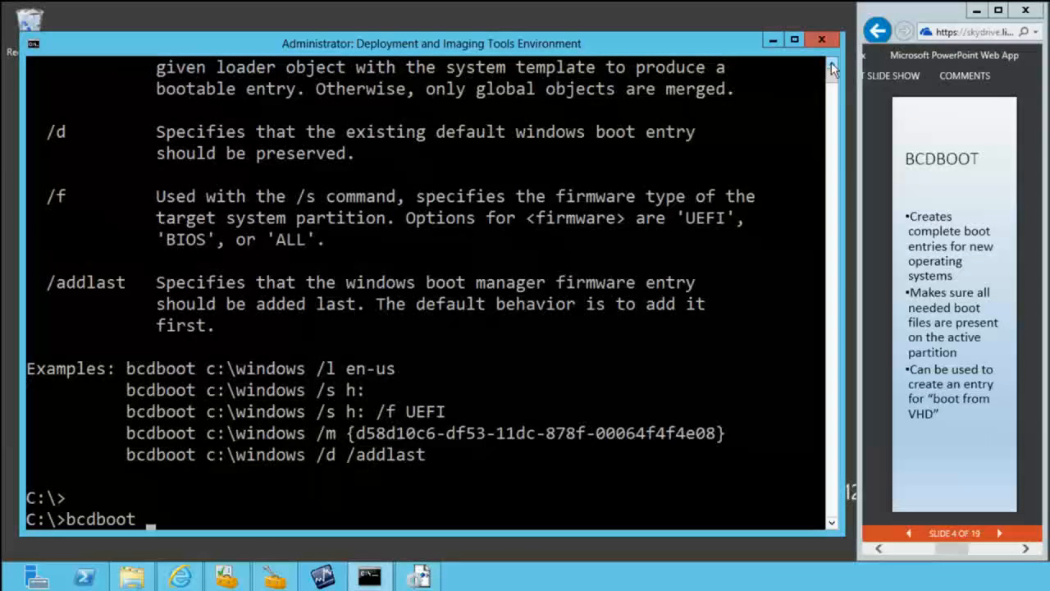
pyautogui.write(' v:\\windows')
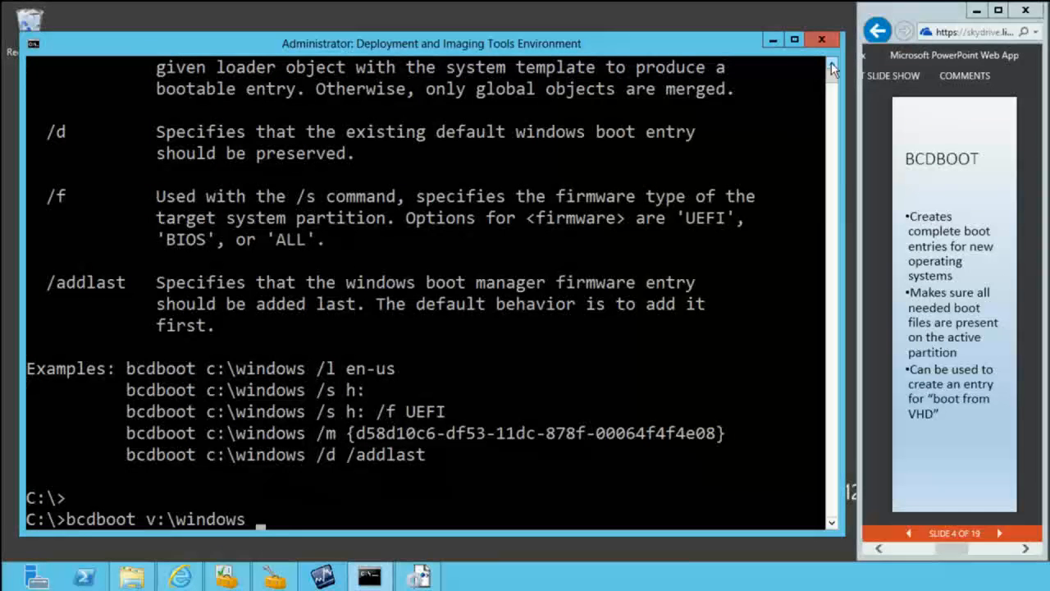
pyautogui.write(' /')
pyautogui.write('addlist')
pyautogui.press('BackSpace')
pyautogui.press('BackSpace')
pyautogui.press('BackSpace')
pyautogui.write('ast')
pyautogui.press('Return')
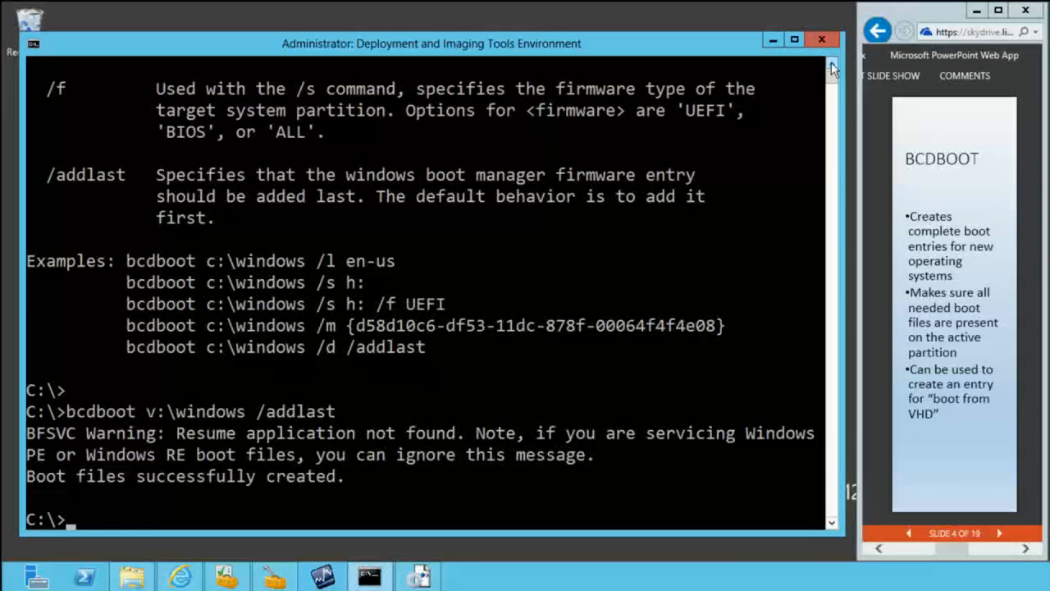
# Step: Start diskpart and list the computer's volumes with list vol
pyautogui.write('diskpart')
pyautogui.press('Return')
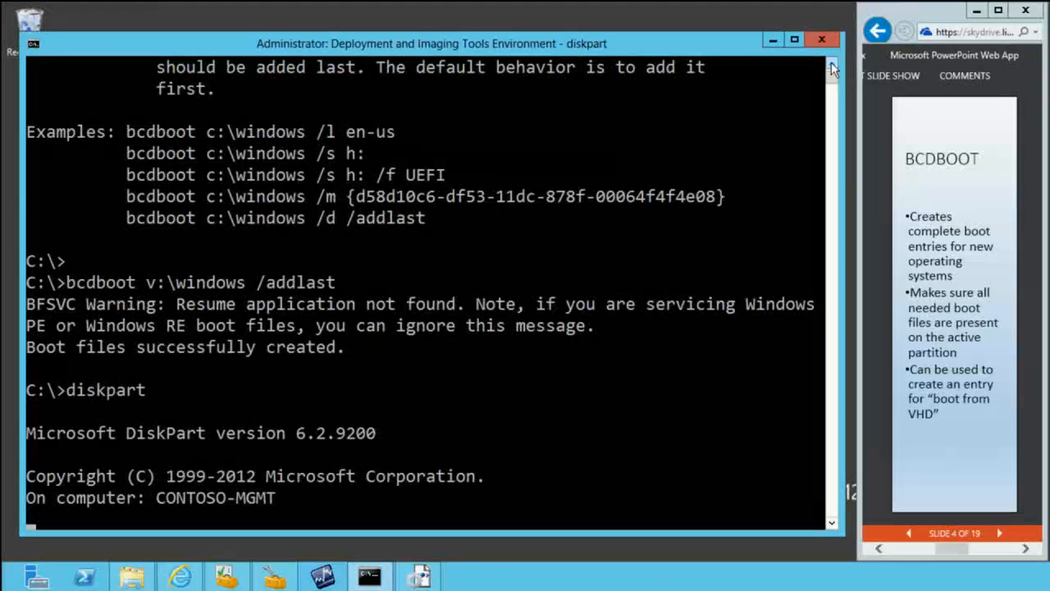
pyautogui.write('list vol')
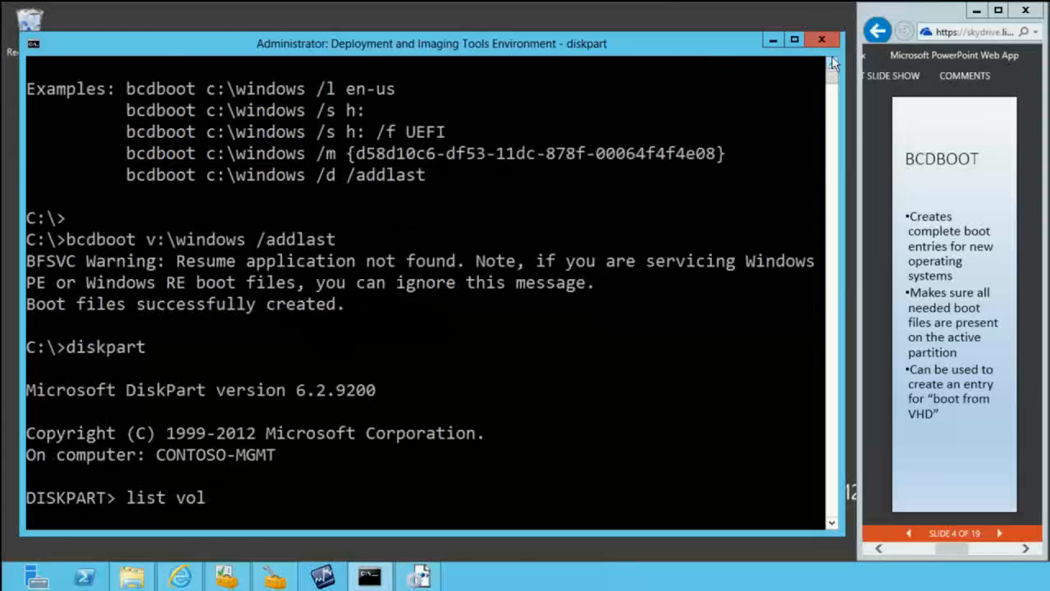
pyautogui.press('Return')
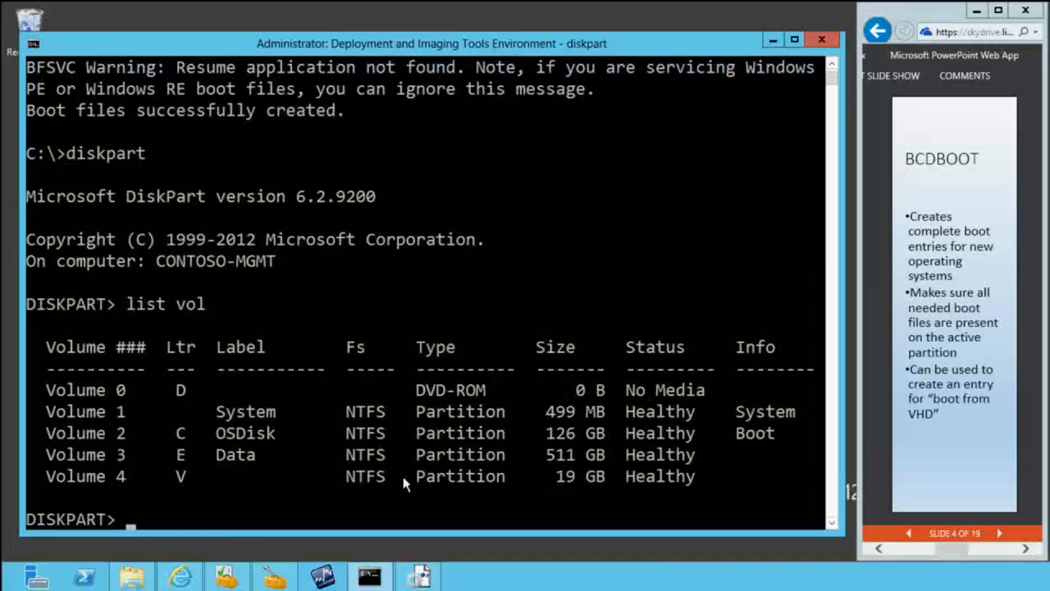
# Step: Take a brief look in File Explorer, return to the command prompt, and exit DiskPart
pyautogui.click(132, 577)
pyautogui.click(71, 379)
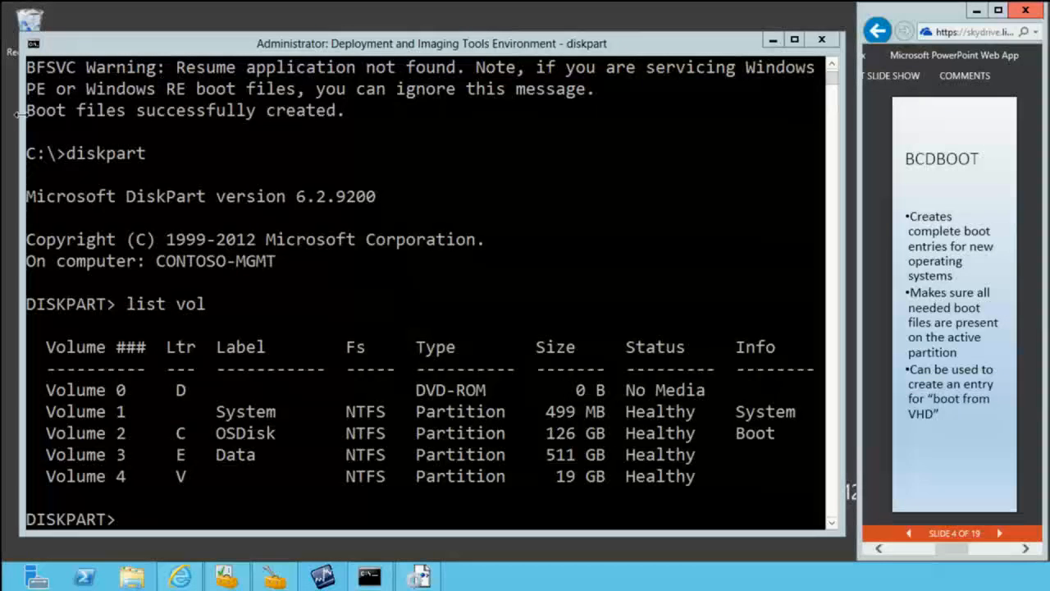
pyautogui.click(406, 176)
pyautogui.write('exit')
pyautogui.press('Return')
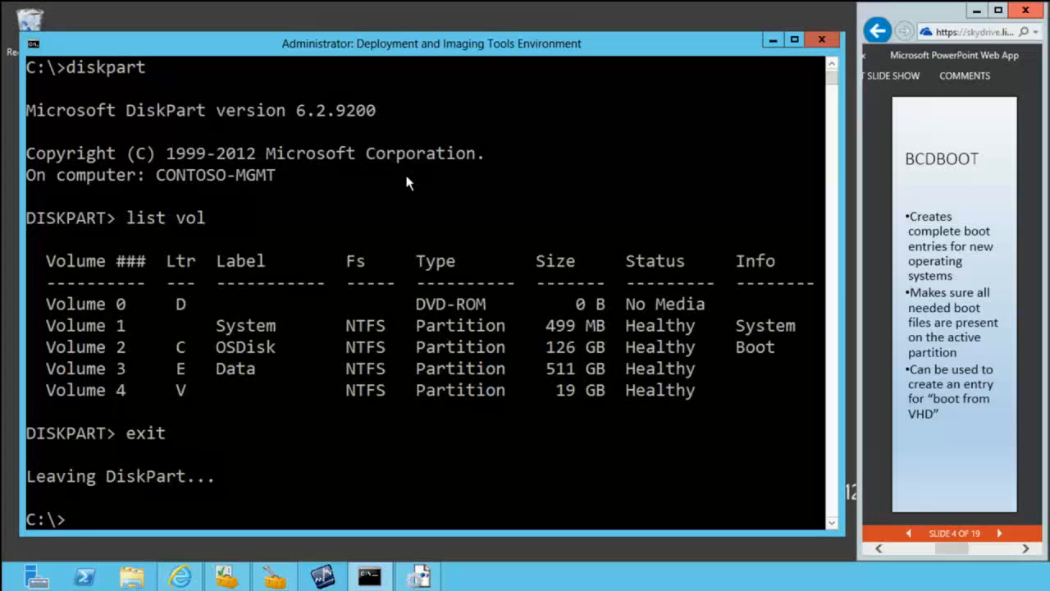
# Step: List the boot entries with bcdedit /enum and review the Windows Boot Loader entries for V: and C:
pyautogui.write('bcdedit /enum')
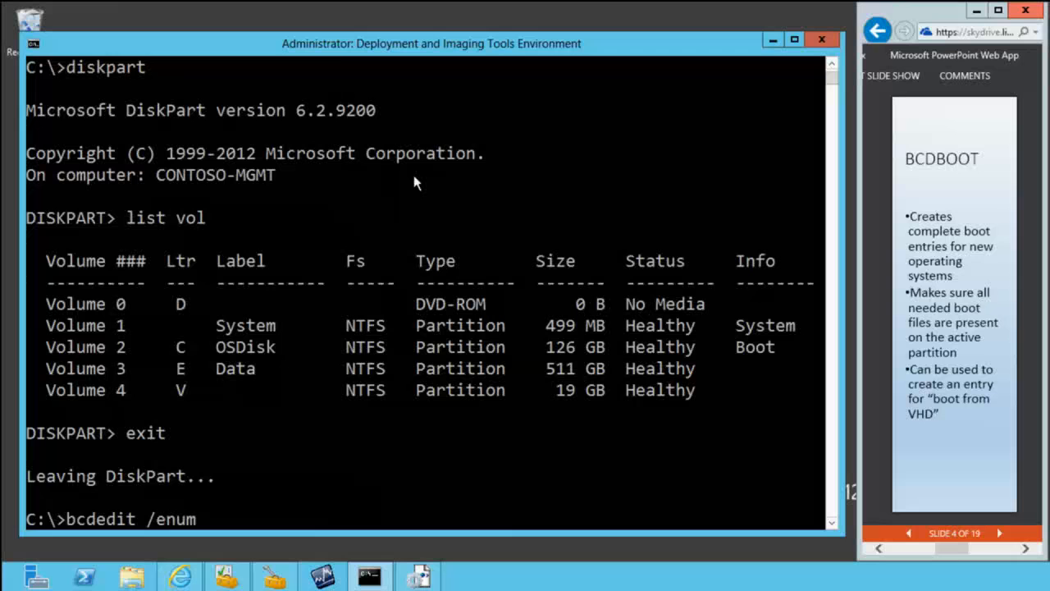
pyautogui.press('Return')
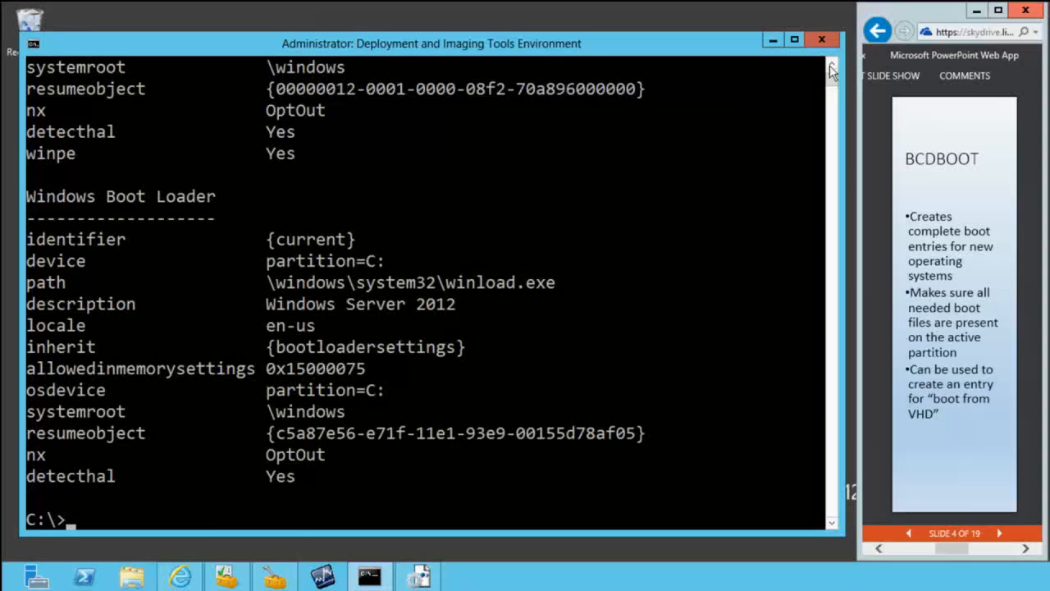
pyautogui.scroll(4, 833, 69)
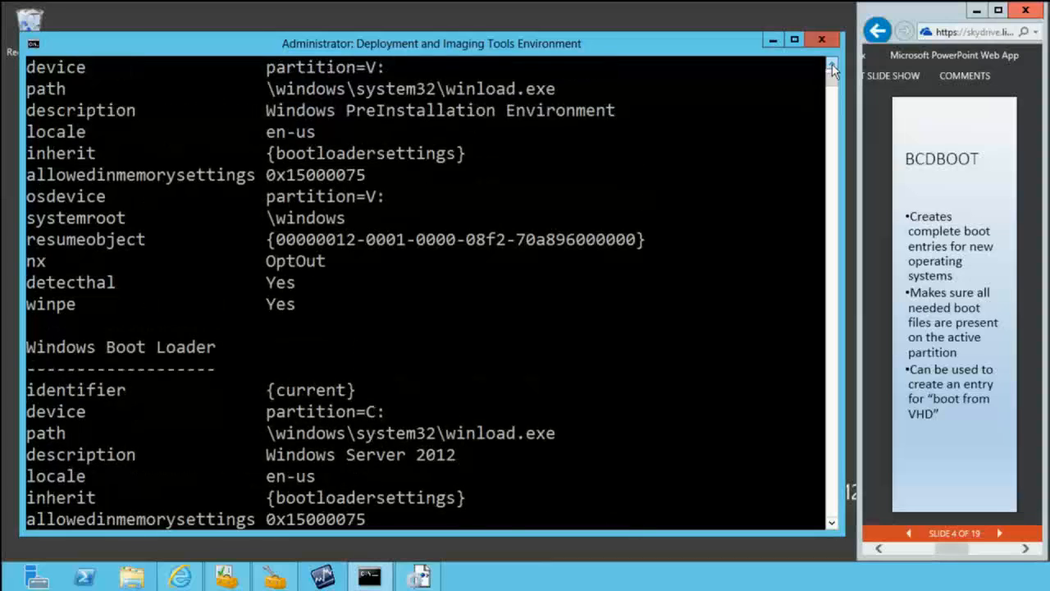
pyautogui.click(832, 65)
pyautogui.click(832, 66)
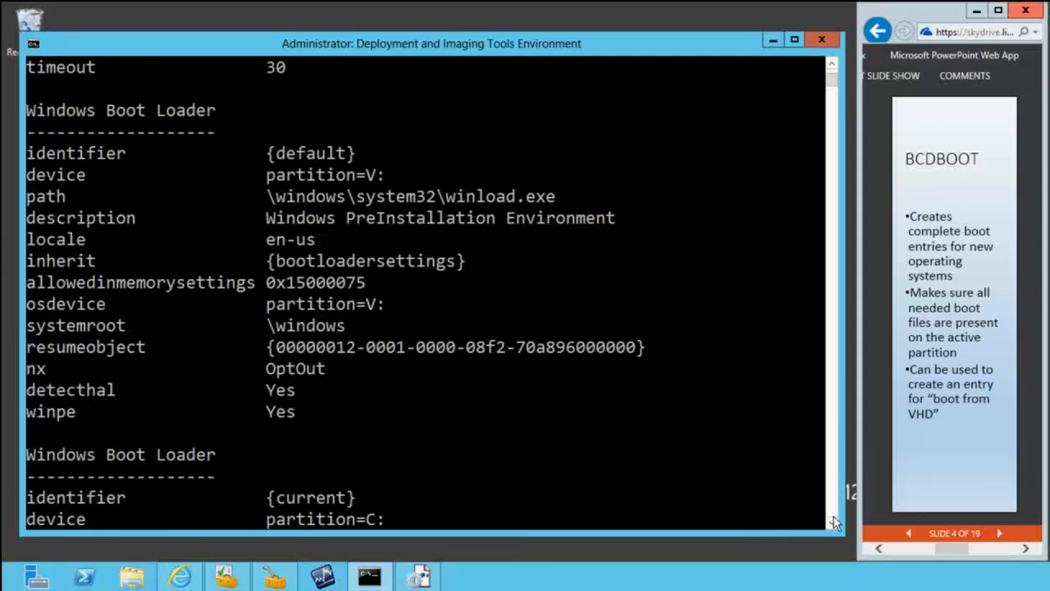
pyautogui.scroll(-4, 832, 525)
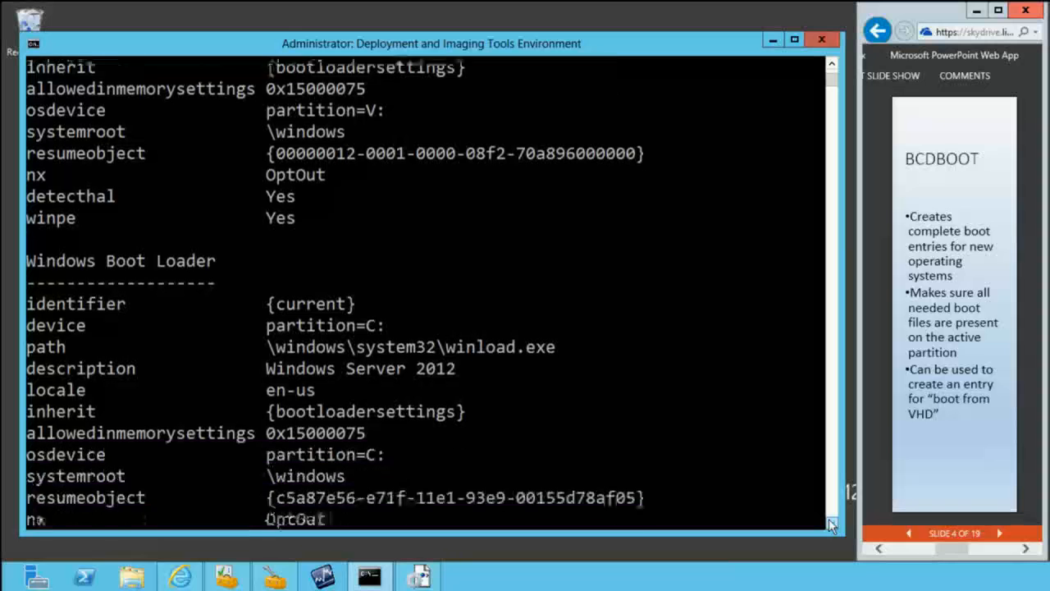
pyautogui.click(832, 525)
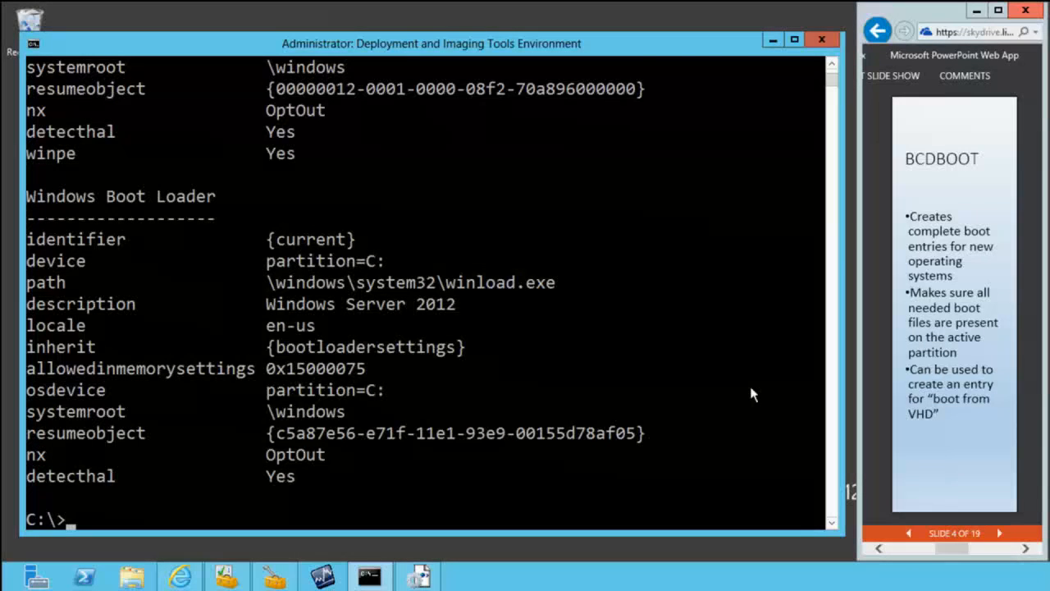
pyautogui.click(831, 66)
pyautogui.click(830, 66)
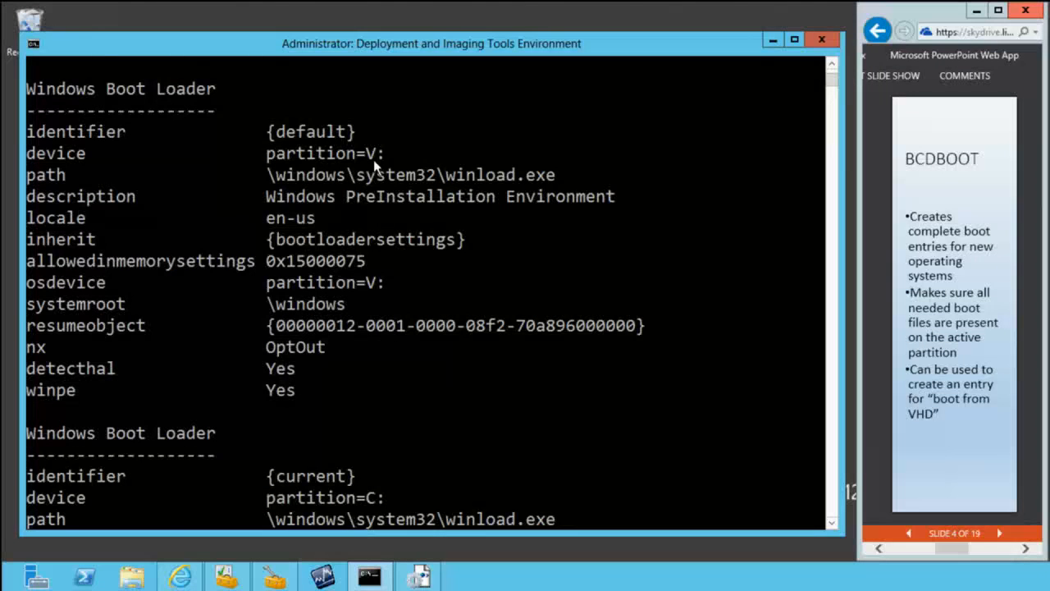
pyautogui.press('Return')
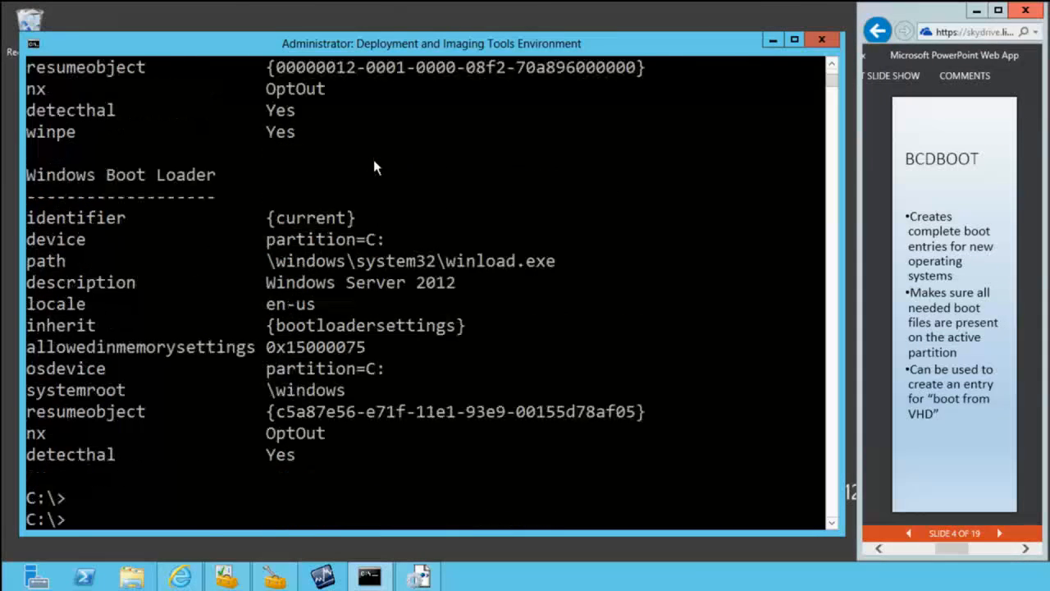
pyautogui.write('bc')
pyautogui.press('BackSpace')
pyautogui.press('BackSpace')
# Step: Copy the {default} identifier from the V: partition's Windows Boot Loader entry in the bcdedit output
pyautogui.click(832, 66)
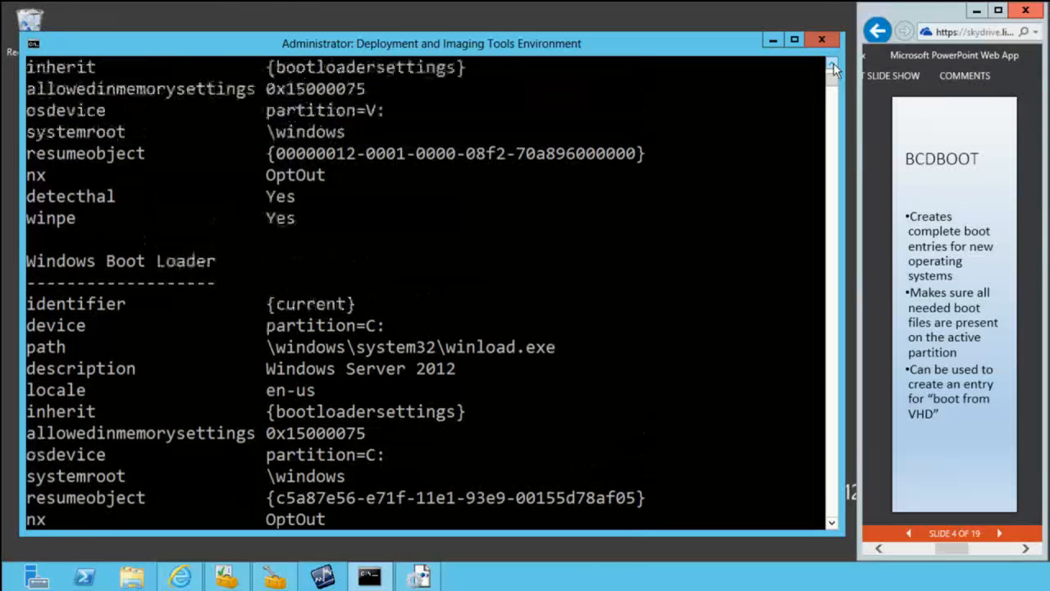
pyautogui.click(831, 65)
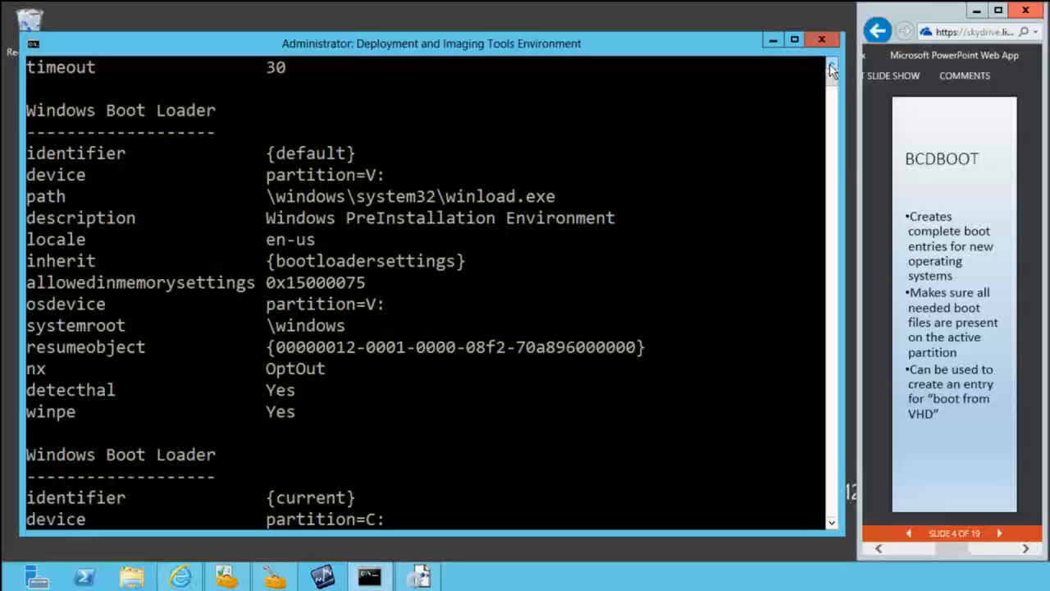
pyautogui.rightClick(266, 155)
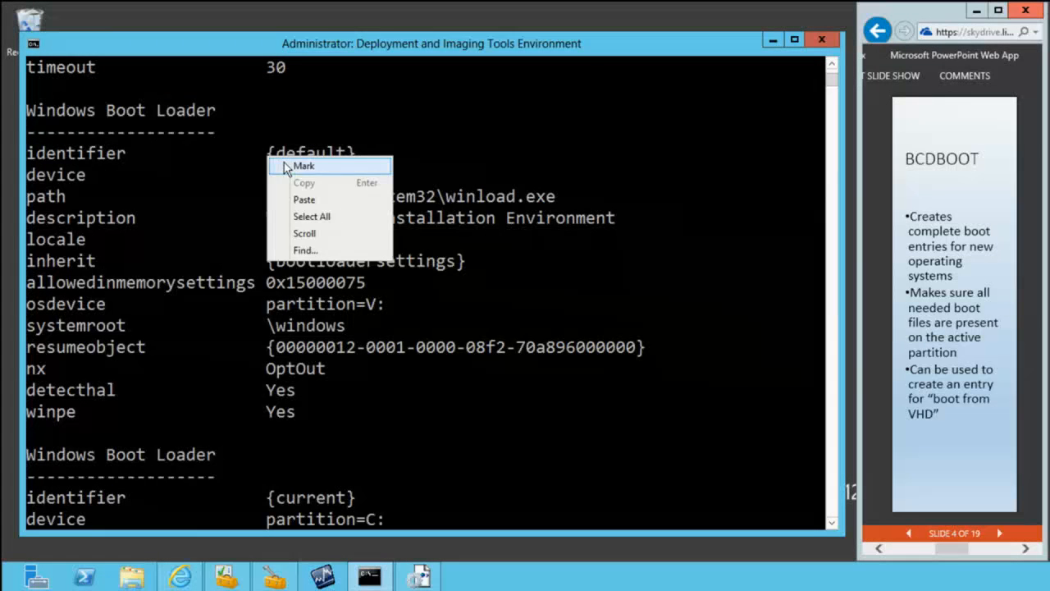
pyautogui.click(284, 163)
pyautogui.moveTo(273, 155); pyautogui.dragTo(354, 152)
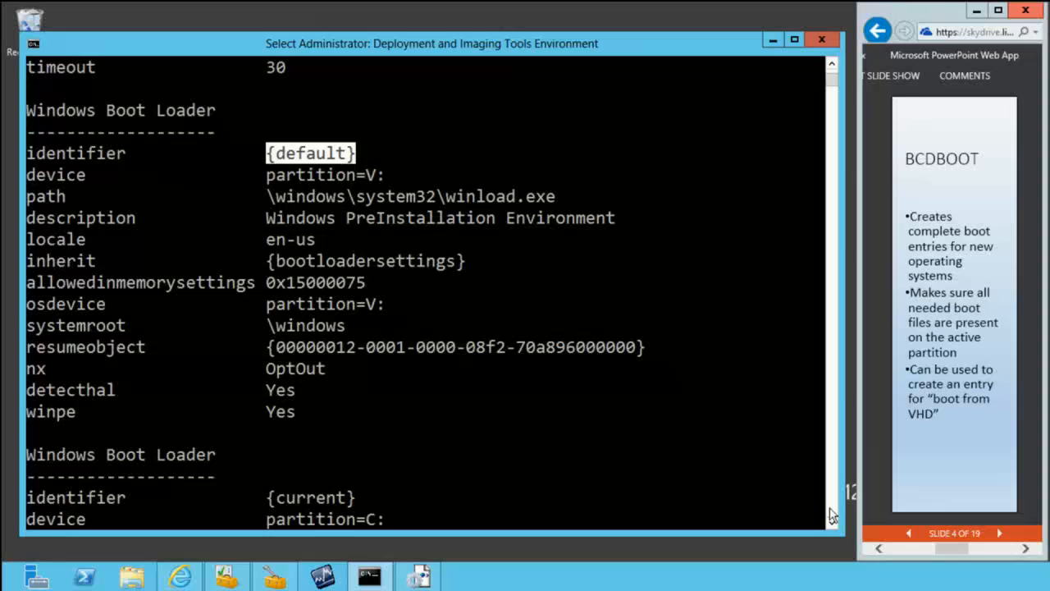
pyautogui.press('Return')
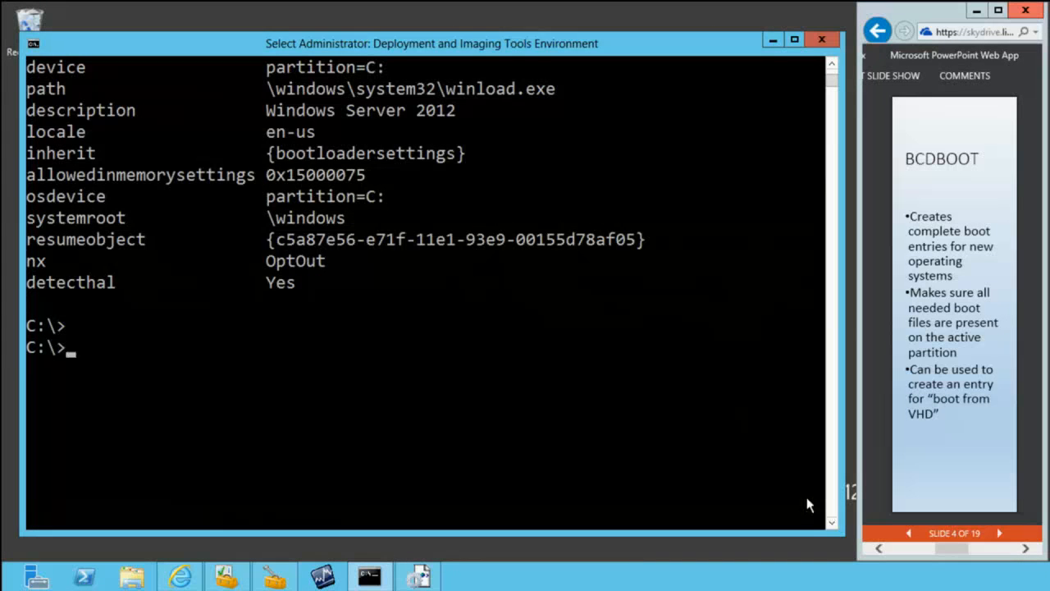
# Step: Set the {default} boot entry's osdevice to vhd=[c:]\temp\temp.vhd with bcdedit /set
pyautogui.write('bcdedit /')
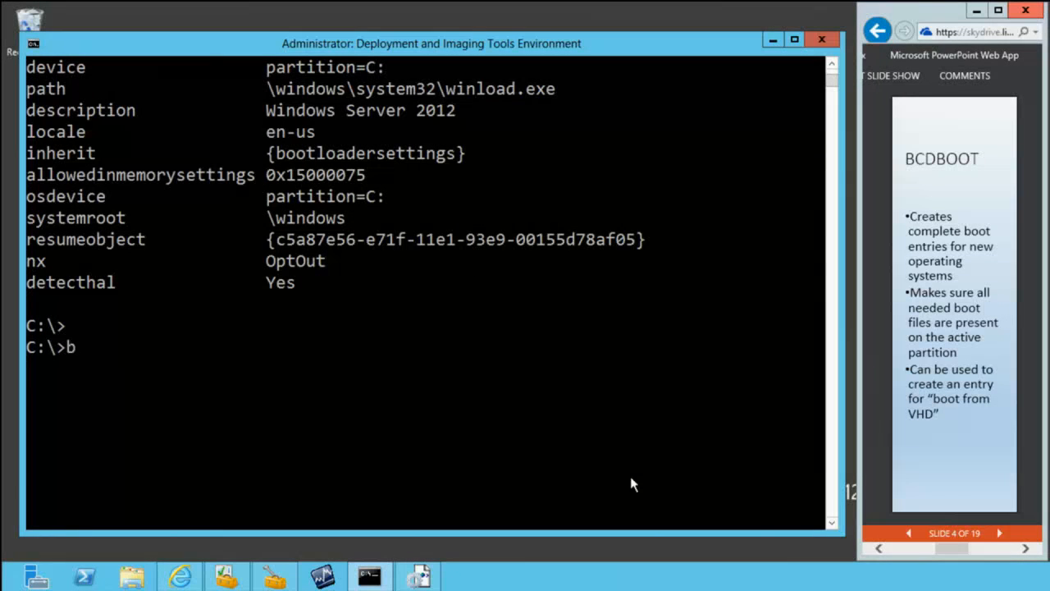
pyautogui.write('set')
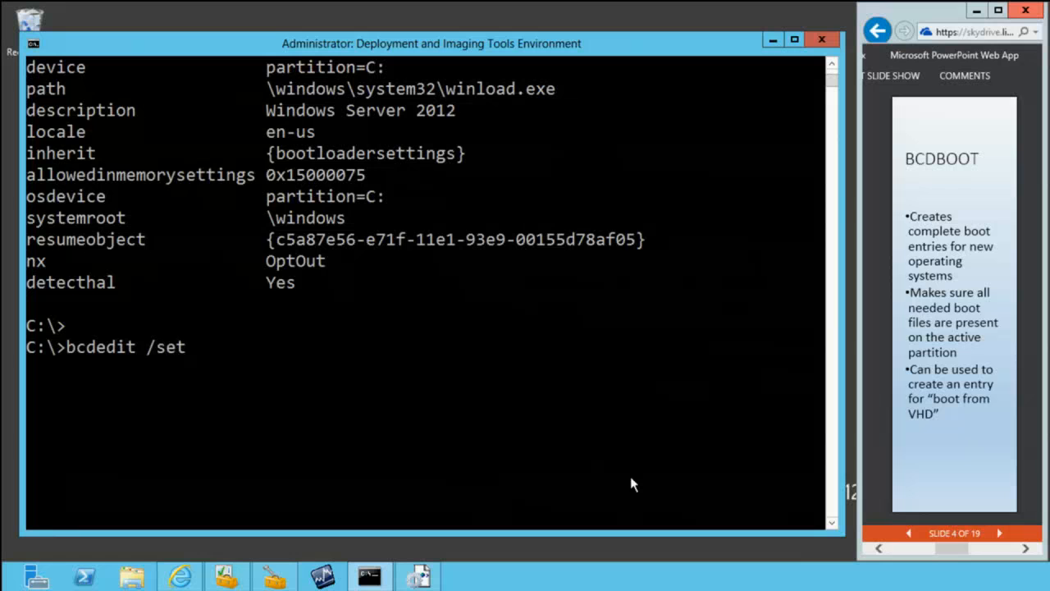
pyautogui.write(' {default}')
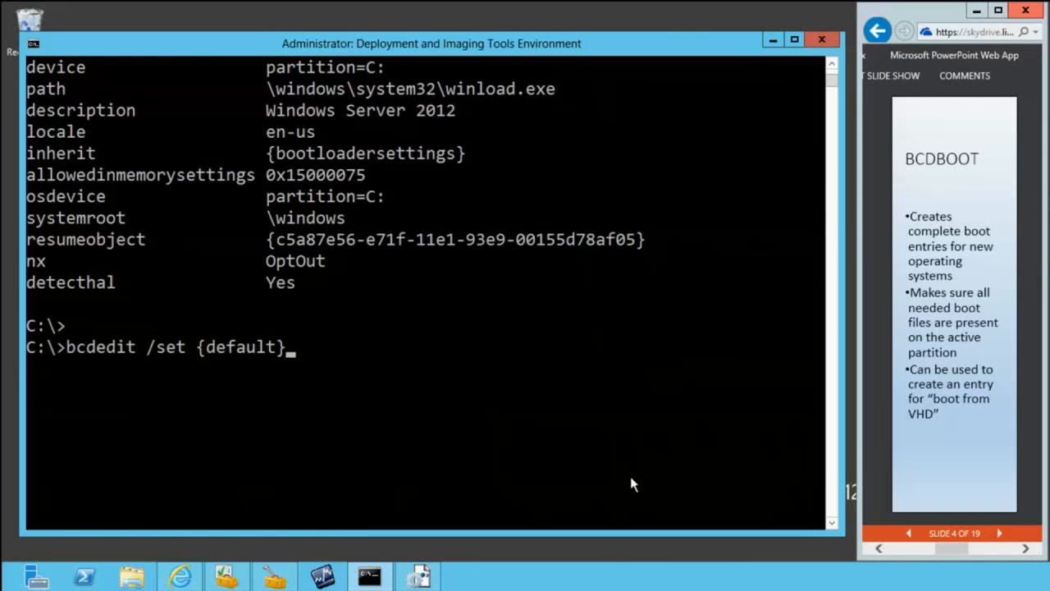
pyautogui.write(' osdevice ')
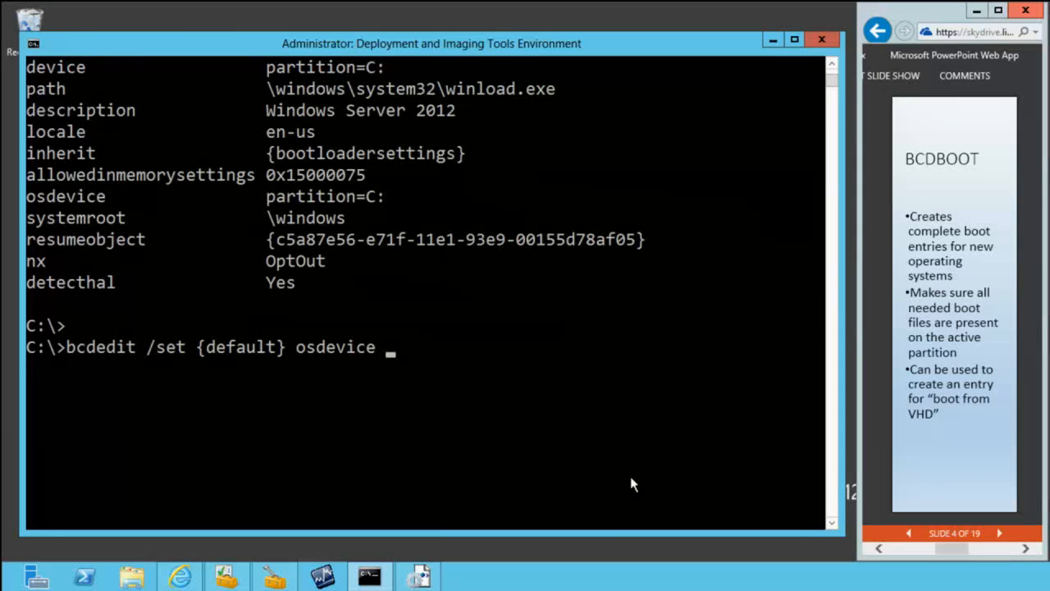
pyautogui.write('vhd=c')
pyautogui.press('BackSpace')
pyautogui.write('[c:]\\')
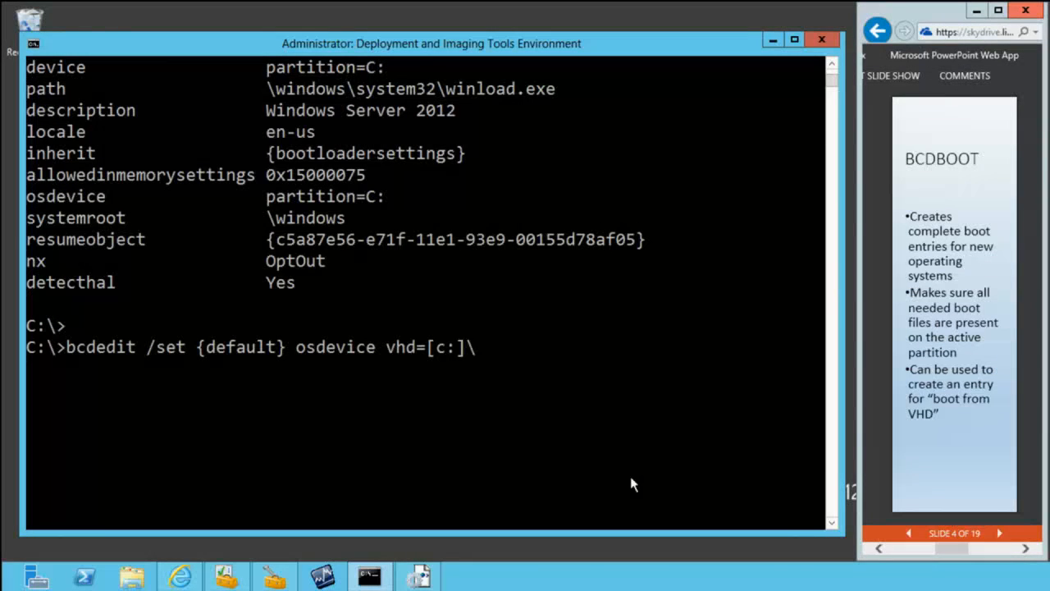
pyautogui.write('temp\\temp.vhd')
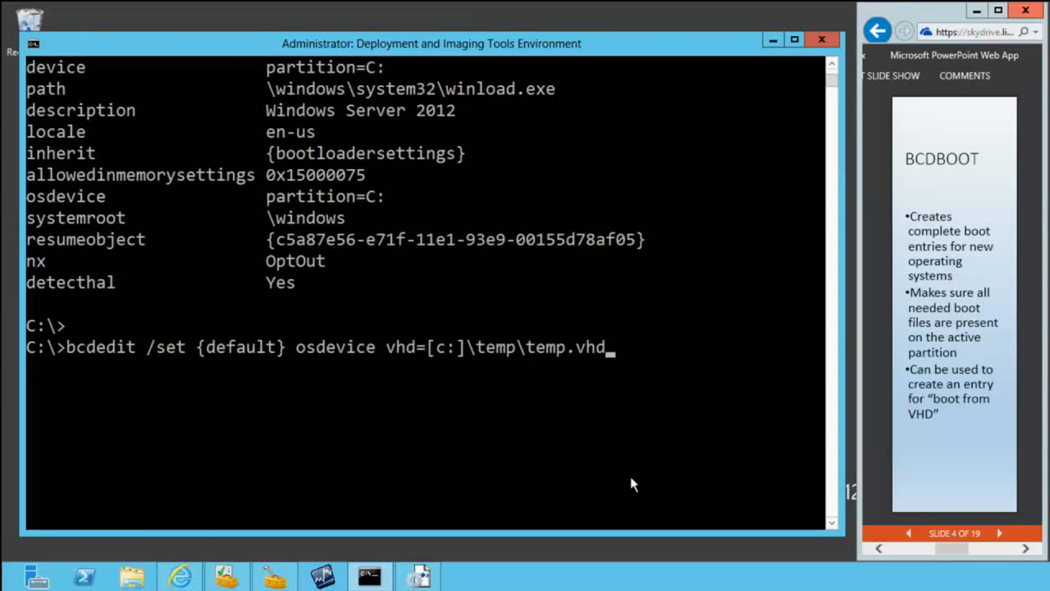
pyautogui.press('Return')
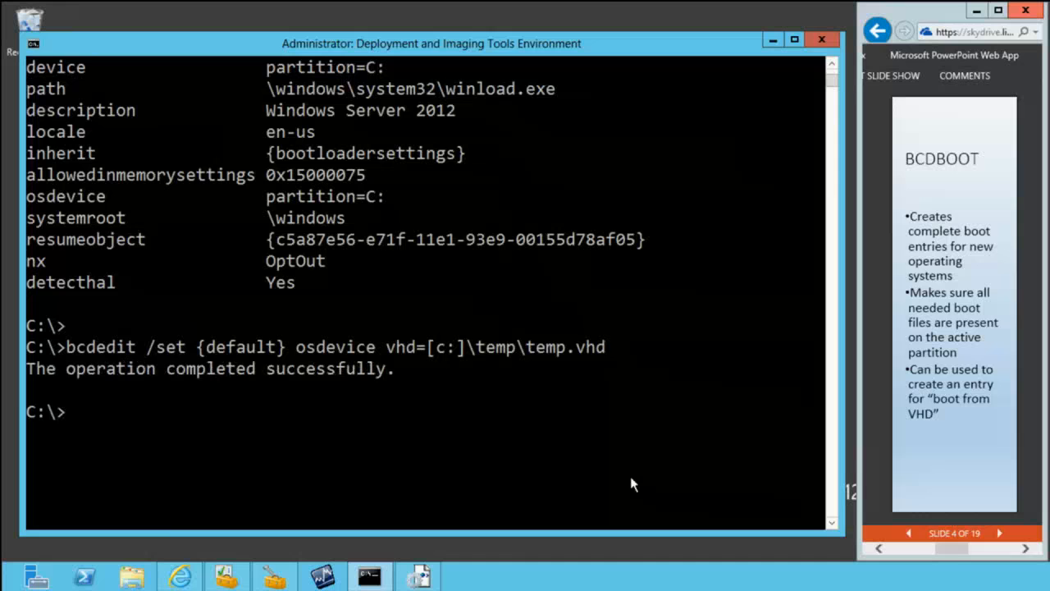
# Step: Set the {default} boot entry's device to vhd=[c:]\temp\temp.vhd with bcdedit /set
pyautogui.press('Up')
pyautogui.press('Left')
pyautogui.press('Left')
pyautogui.press('Left')
pyautogui.press('Left')
pyautogui.press('Left')
pyautogui.press('Left')
pyautogui.press('Left')
pyautogui.press('Left')
pyautogui.press('Left')
pyautogui.press('Left')
pyautogui.press('Left')
pyautogui.press('Left')
pyautogui.press('Left')
pyautogui.press('Left')
pyautogui.press('Left')
pyautogui.press('Left')
pyautogui.press('Left')
pyautogui.press('Left')
pyautogui.press('Left')
pyautogui.press('Left')
pyautogui.press('Left')
pyautogui.press('Left')
pyautogui.press('Left')
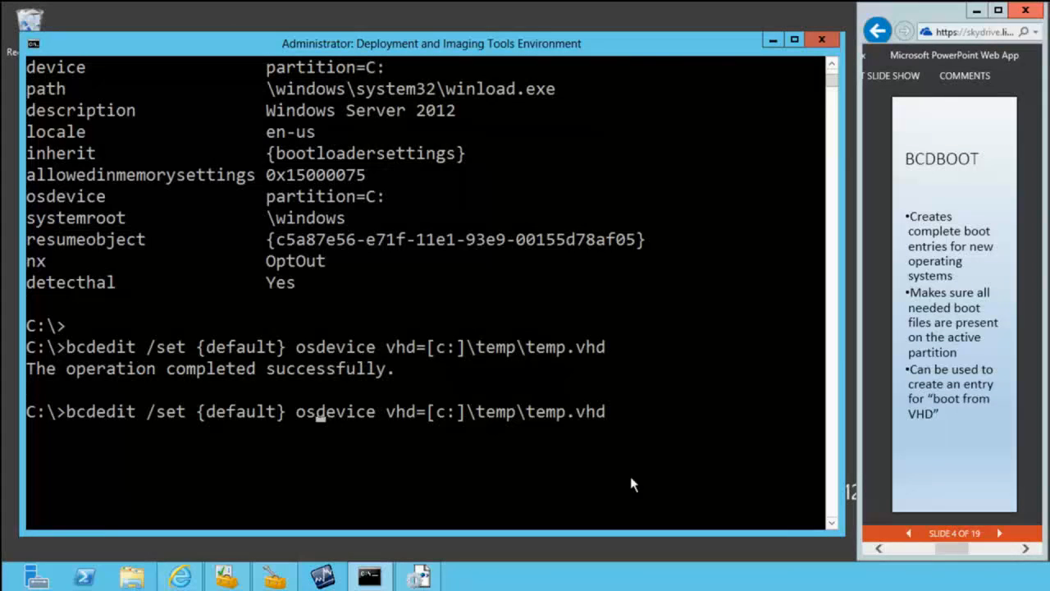
pyautogui.press('BackSpace')
pyautogui.press('BackSpace')
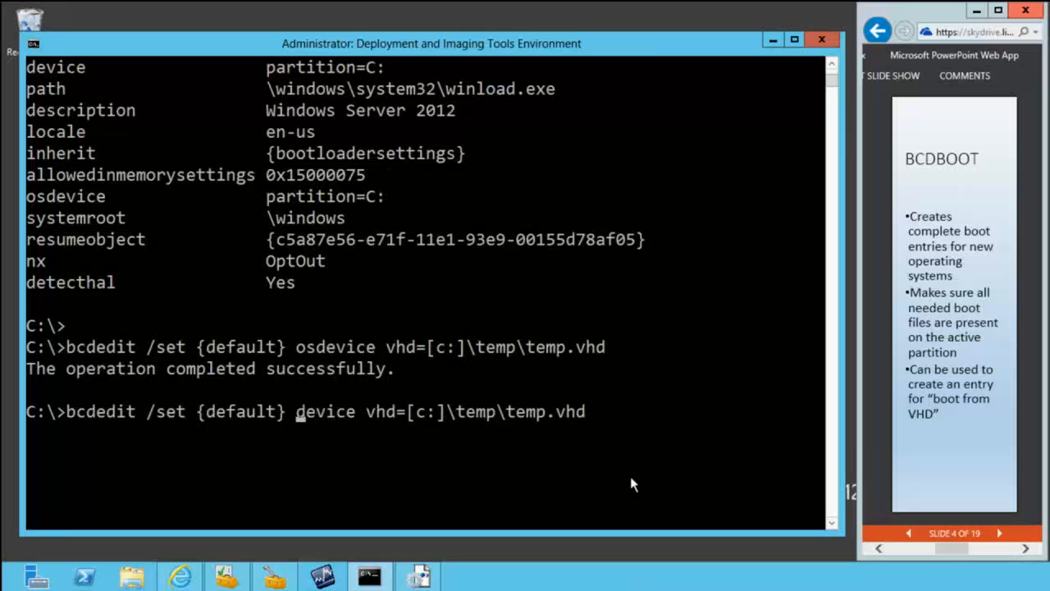
pyautogui.press('Return')
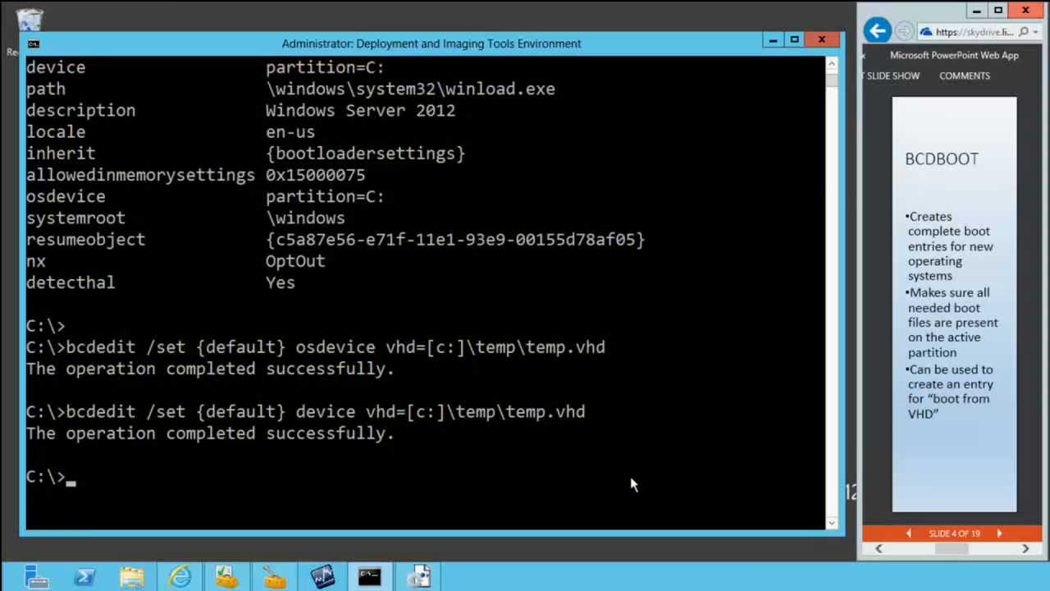
# Step: List the boot entries with bcdedit /enum and examine the osdevice value of the {default} Windows Boot Loader entry
pyautogui.write('bcedit')
pyautogui.press('BackSpace')
pyautogui.press('BackSpace')
pyautogui.press('BackSpace')
pyautogui.press('BackSpace')
pyautogui.write('dedit /enum')
pyautogui.press('Return')
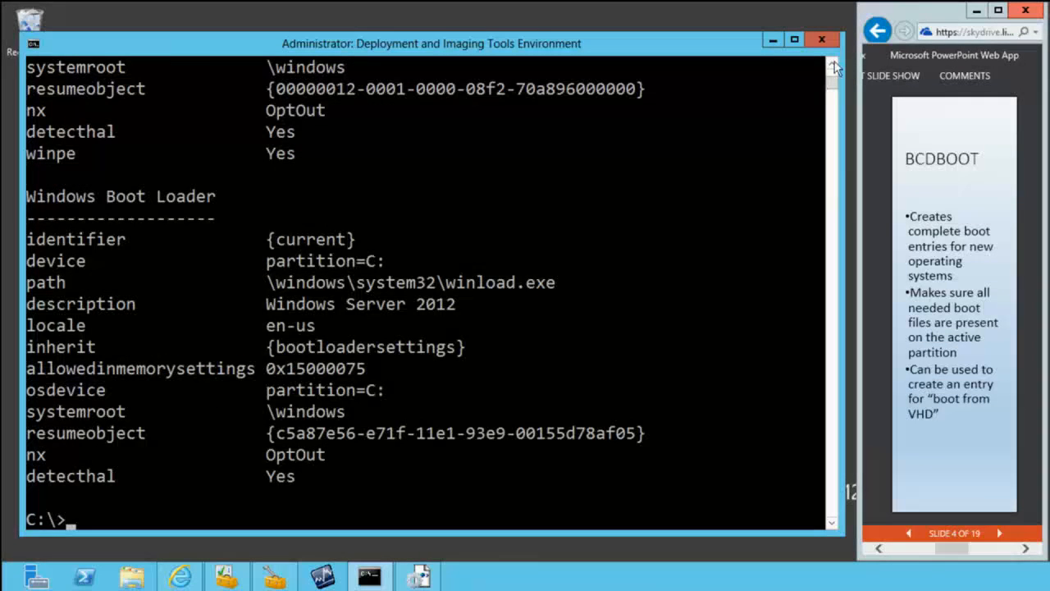
pyautogui.scroll(4, 830, 67)
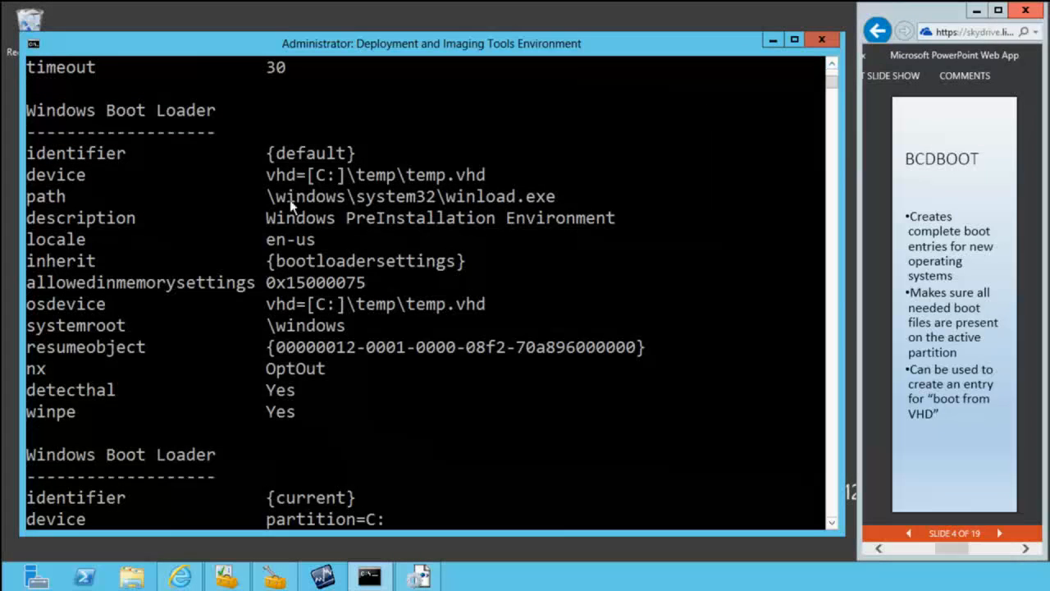
pyautogui.rightClick(276, 305)
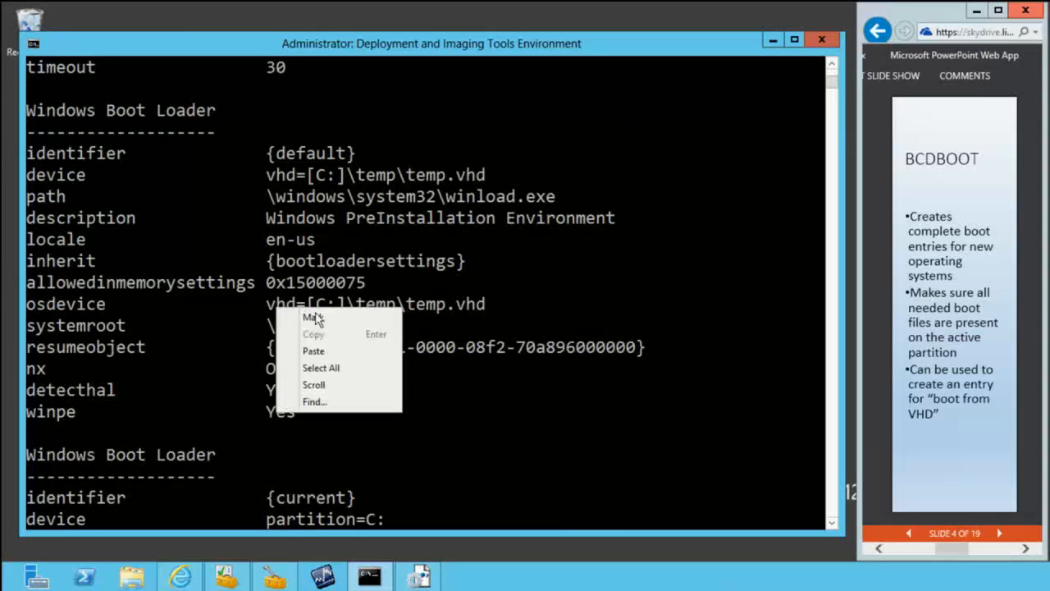
pyautogui.click(313, 319)
pyautogui.moveTo(271, 305); pyautogui.dragTo(493, 309)
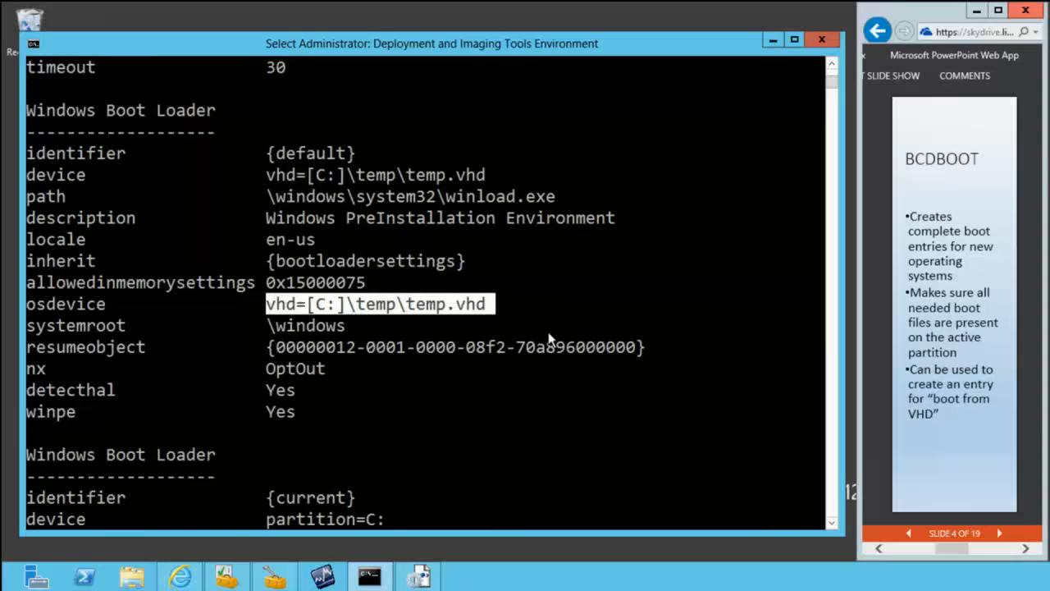
pyautogui.press('Escape')
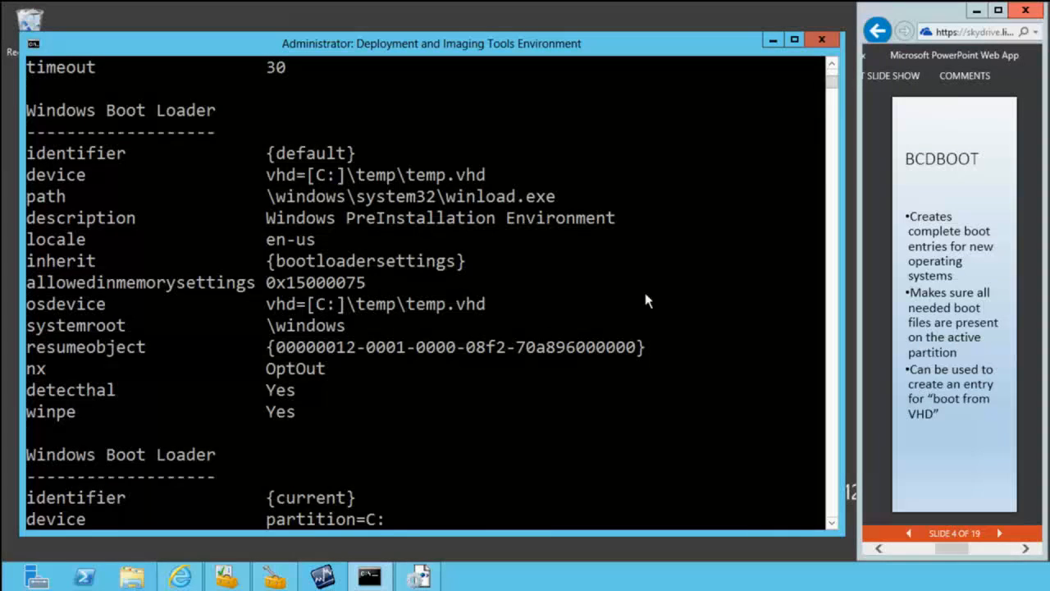
# Step: Advance the presentation to the BCDEDIT slide, and delete the {default} boot entry with bcdedit /delete
pyautogui.click(1000, 536)
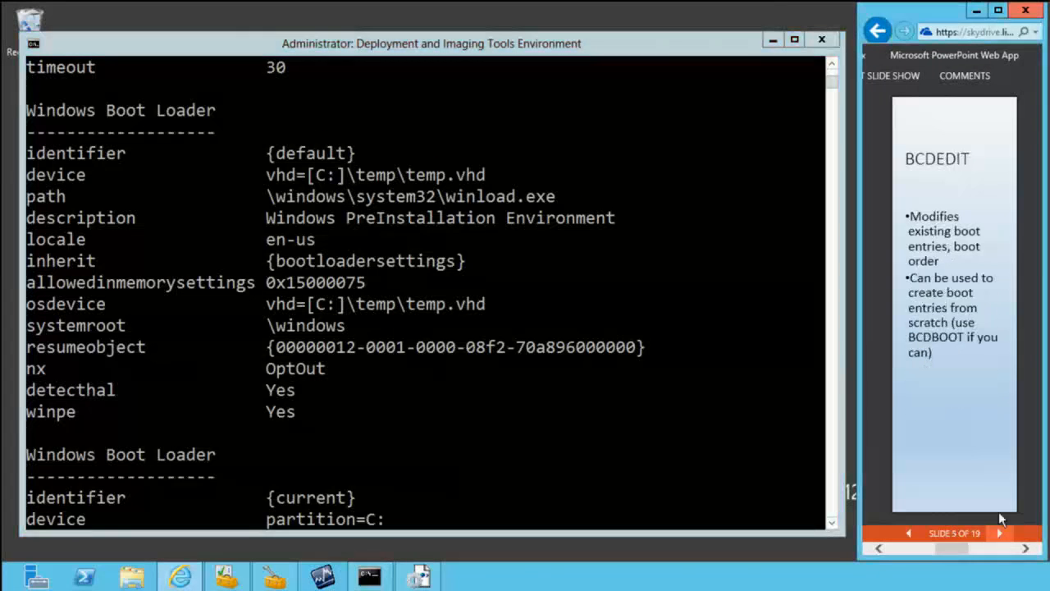
pyautogui.click(833, 507)
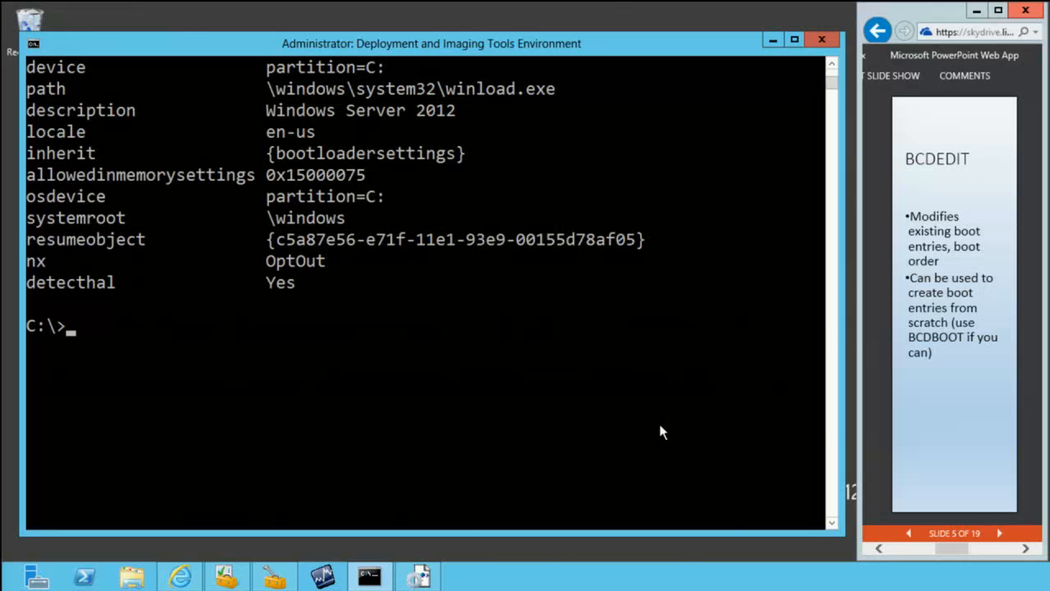
pyautogui.write('bcdedit /del')
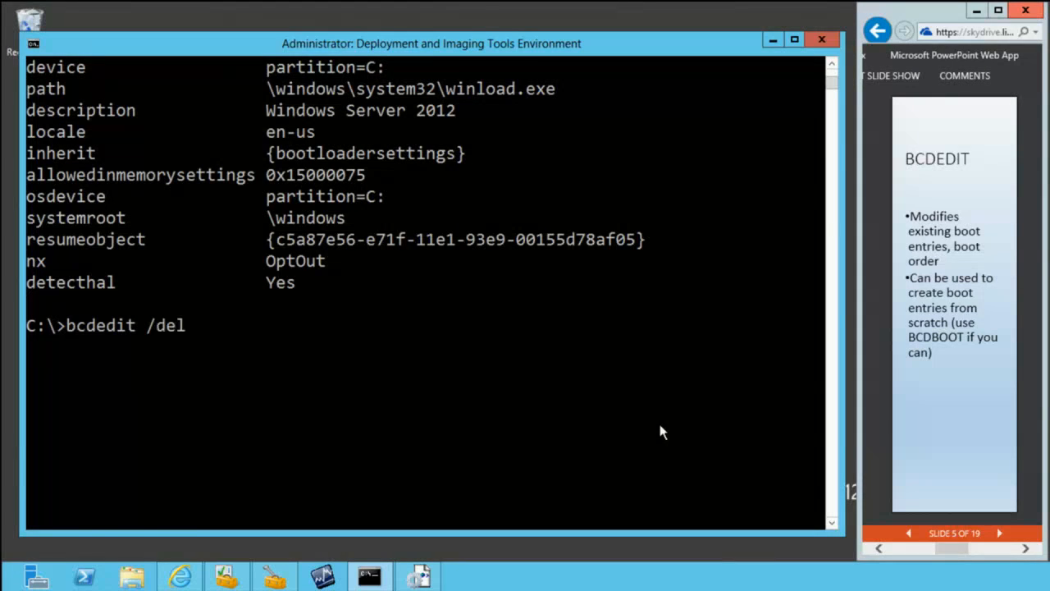
pyautogui.write('ete {default}')
pyautogui.press('Return')
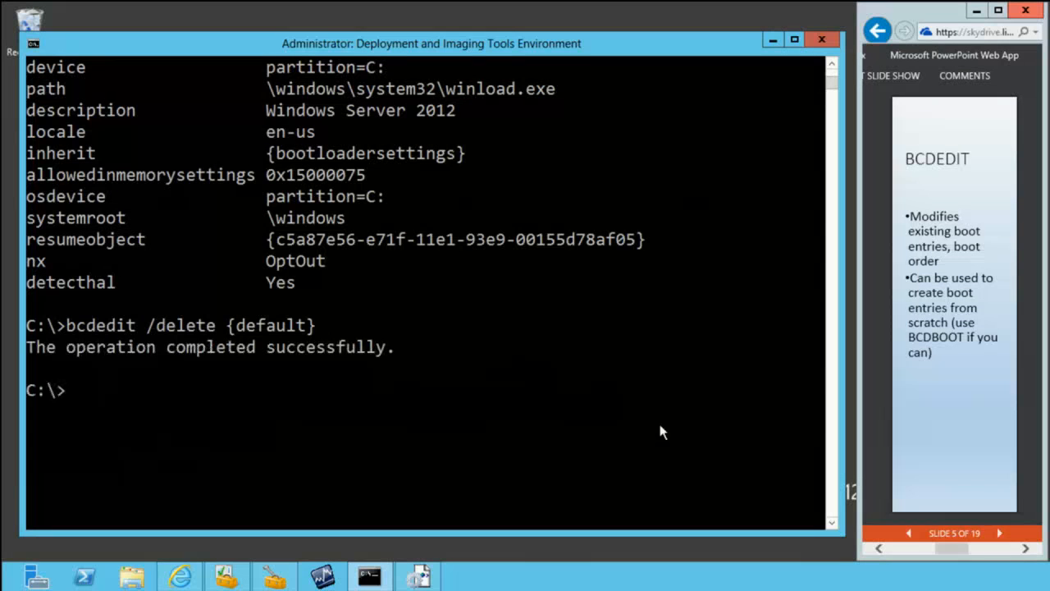
# Step: List the boot entries again with bcdedit /enum and review the Windows Boot Manager and Windows Boot Loader sections
pyautogui.press('Up')
pyautogui.press('Up')
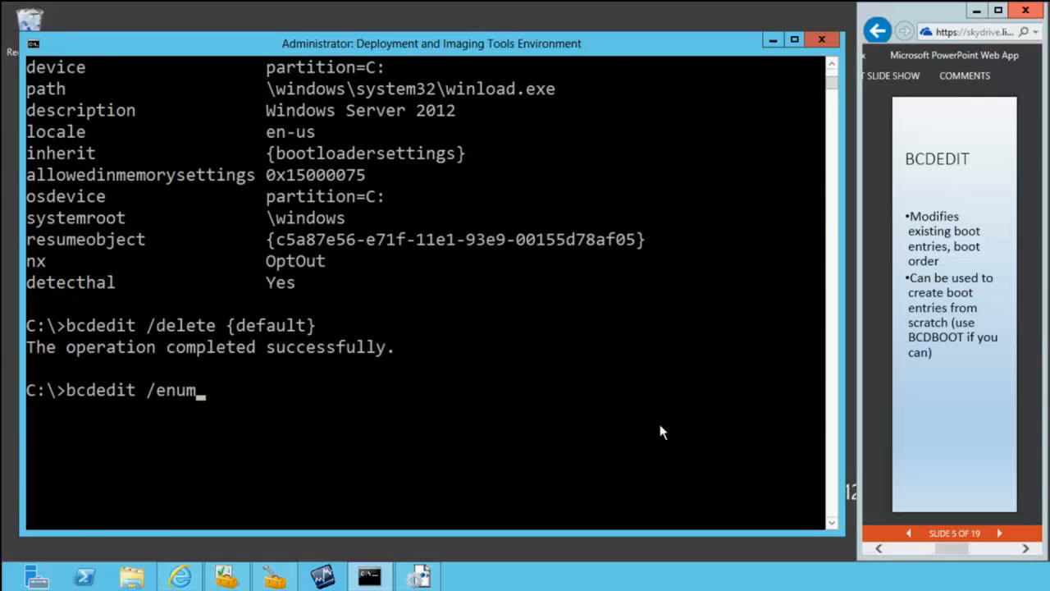
pyautogui.press('Return')
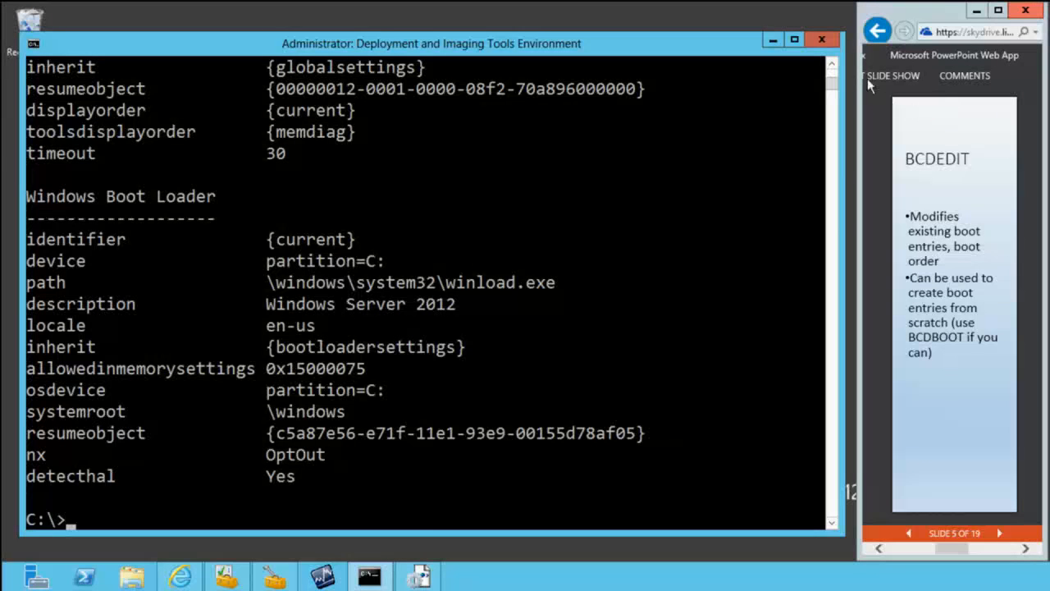
pyautogui.click(832, 64)
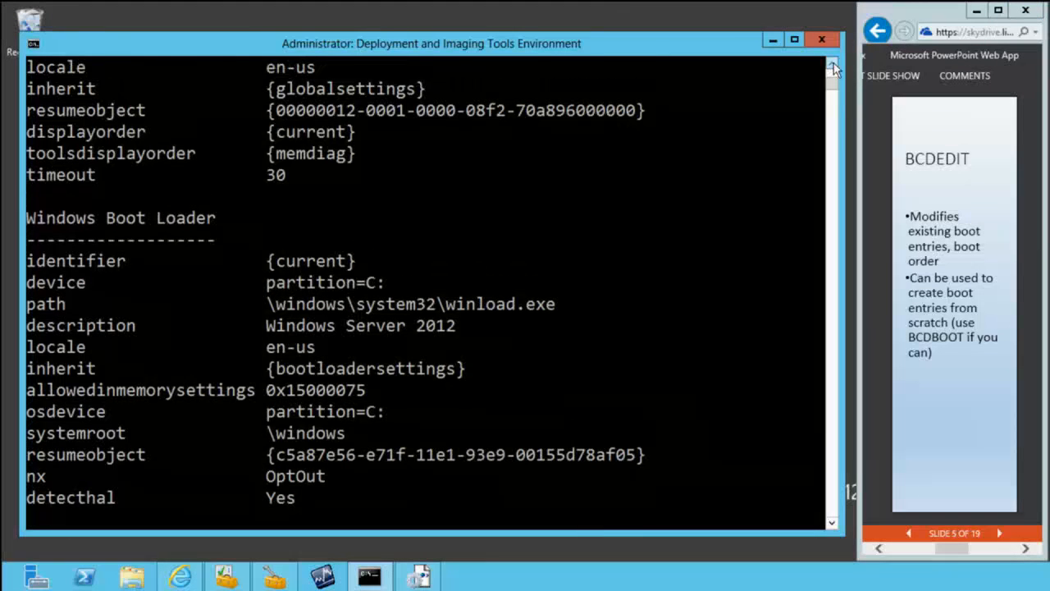
pyautogui.click(832, 64)
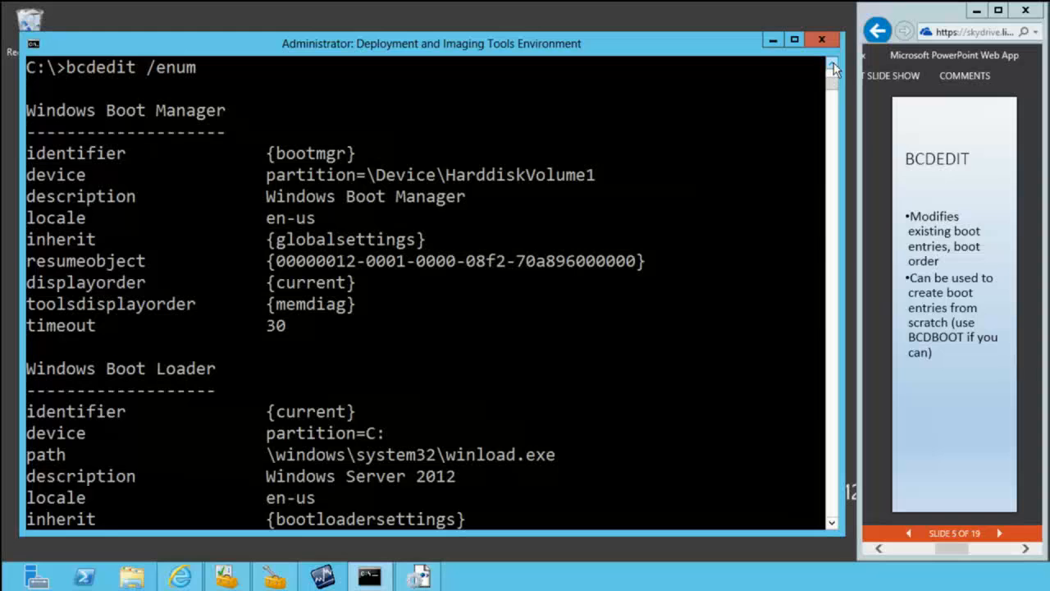
pyautogui.click(832, 526)
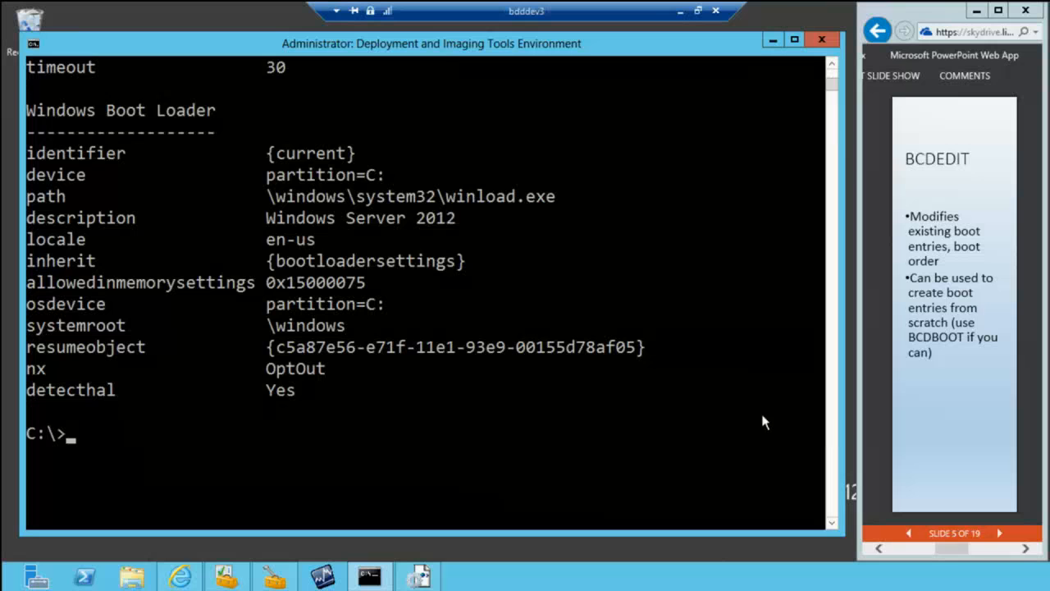
# Step: Advance the presentation to the BOOTSECT slide, and display the bootsect usage help with bootsect /? at the command prompt
pyautogui.click(999, 534)
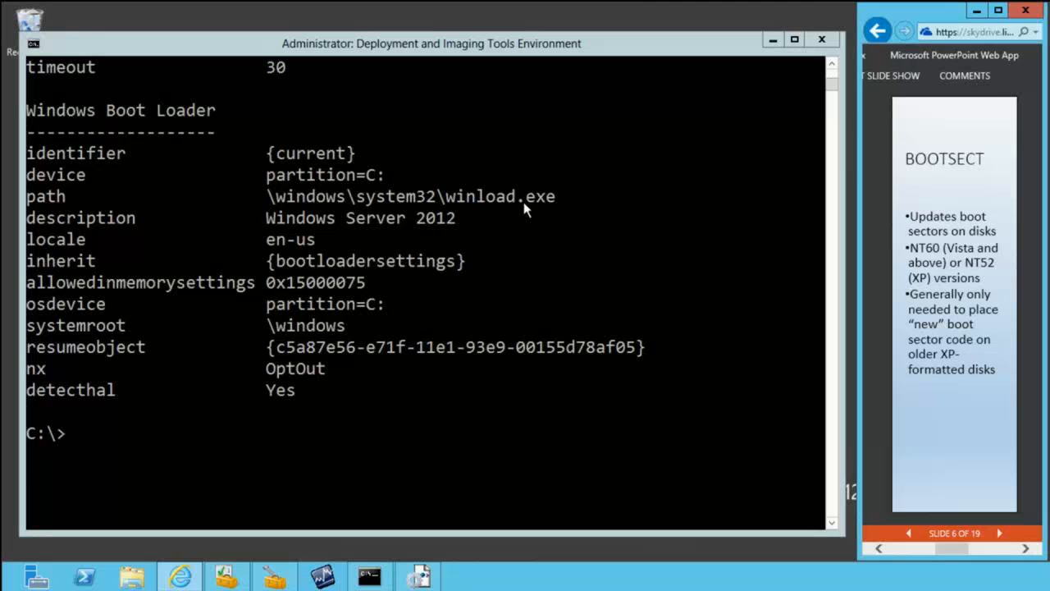
pyautogui.click(474, 47)
pyautogui.write('b')
pyautogui.write('bc')
pyautogui.press('BackSpace')
pyautogui.press('BackSpace')
pyautogui.press('BackSpace')
pyautogui.write('bootsect /?')
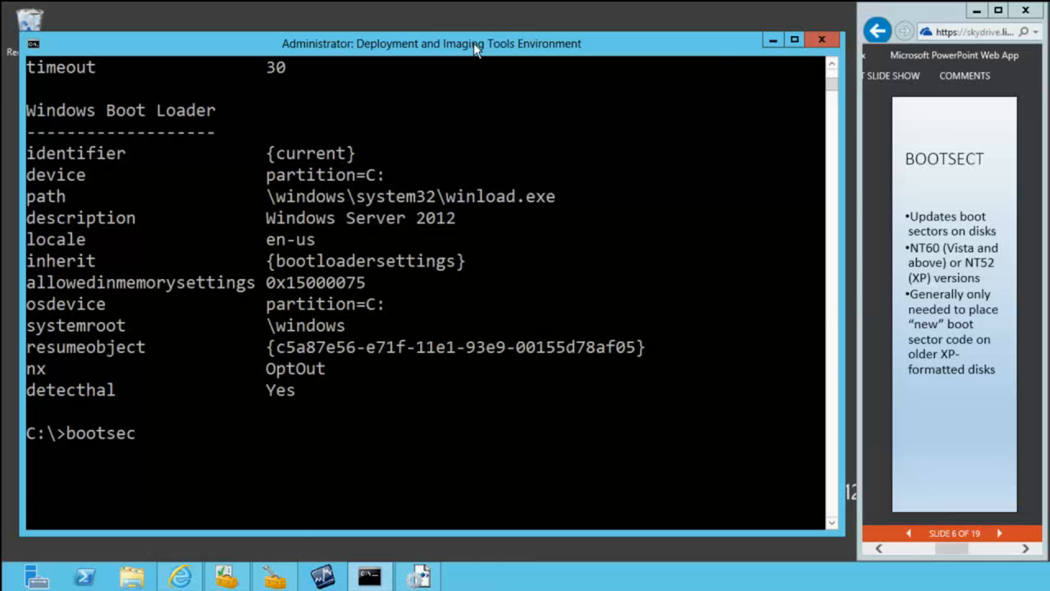
pyautogui.press('Return')
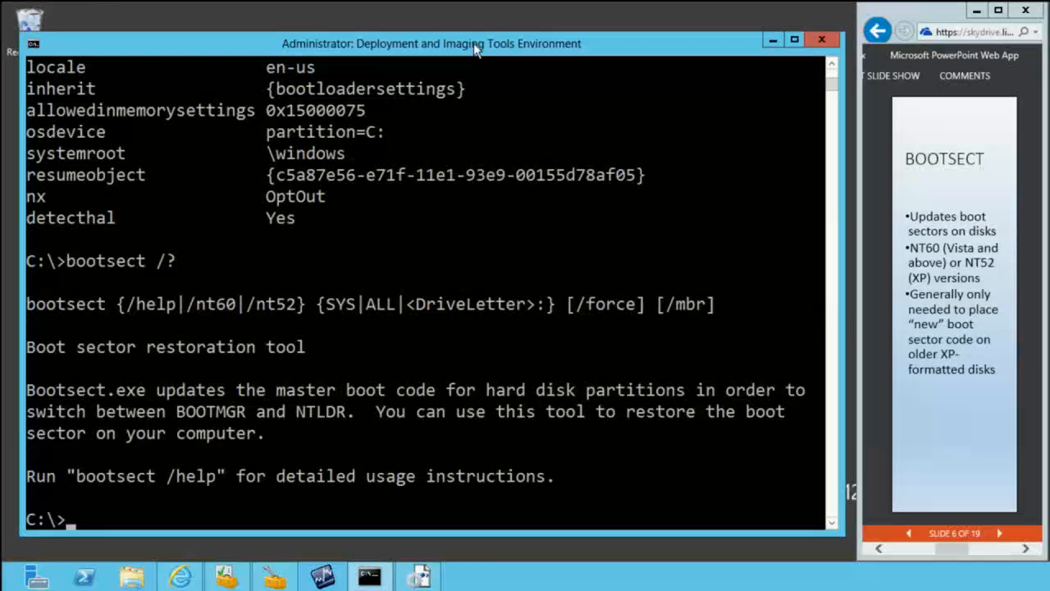
# Step: Update the system partition's boot code to the Vista-and-above version by running bootsect /nt60 SYS
pyautogui.press('Up')
pyautogui.press('BackSpace')
pyautogui.write('nt60')
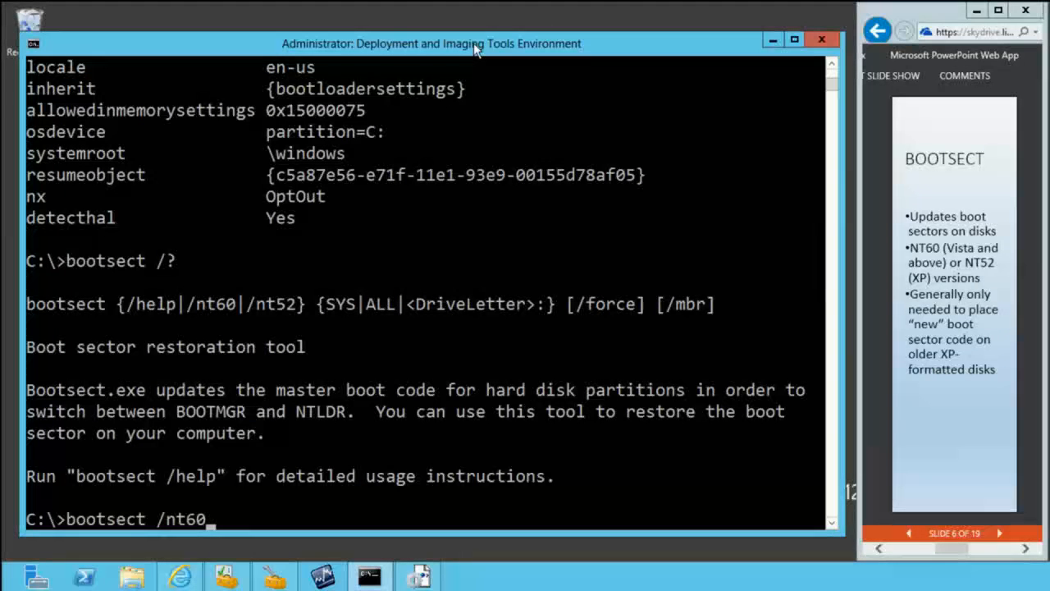
pyautogui.press('BackSpace')
pyautogui.press('BackSpace')
pyautogui.write('52')
pyautogui.press('BackSpace')
pyautogui.press('BackSpace')
pyautogui.write('60 ALL')
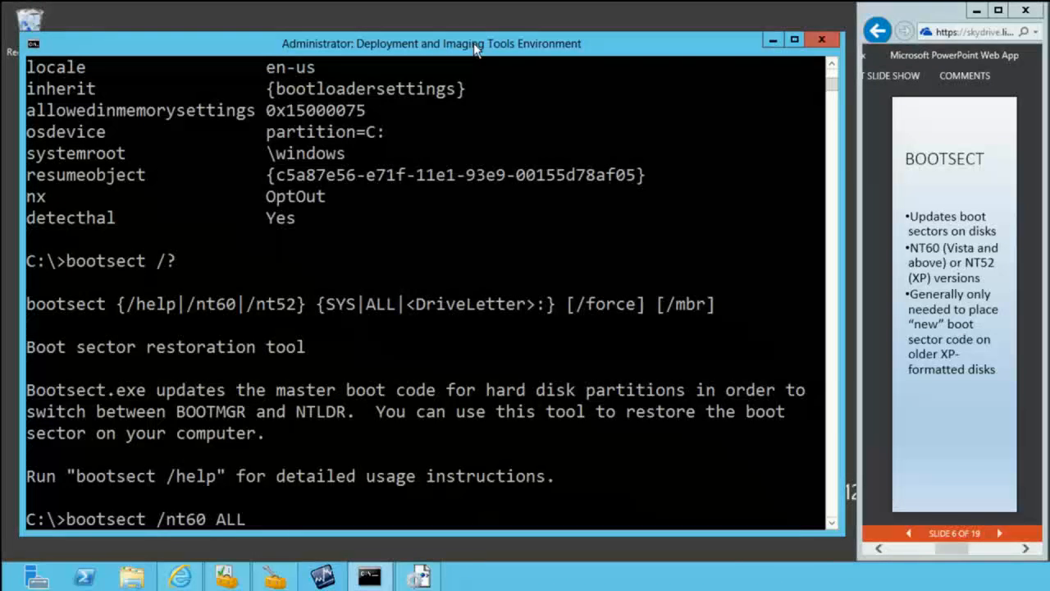
pyautogui.press('BackSpace')
pyautogui.press('BackSpace')
pyautogui.press('BackSpace')
pyautogui.write('SYS')
pyautogui.press('Return')
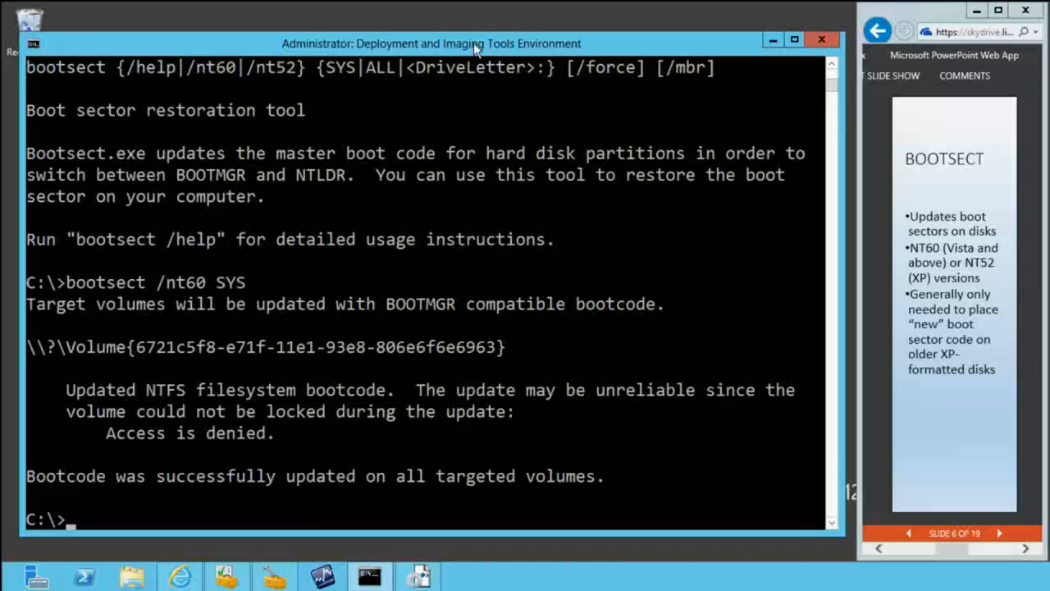
pyautogui.press('Up')
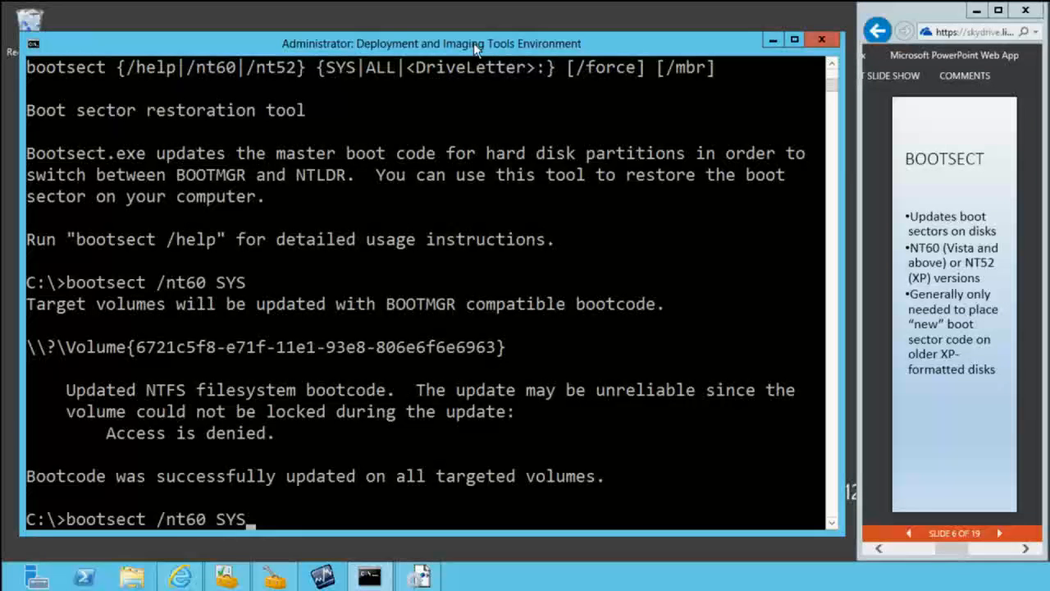
pyautogui.press('Up')
pyautogui.press('Up')
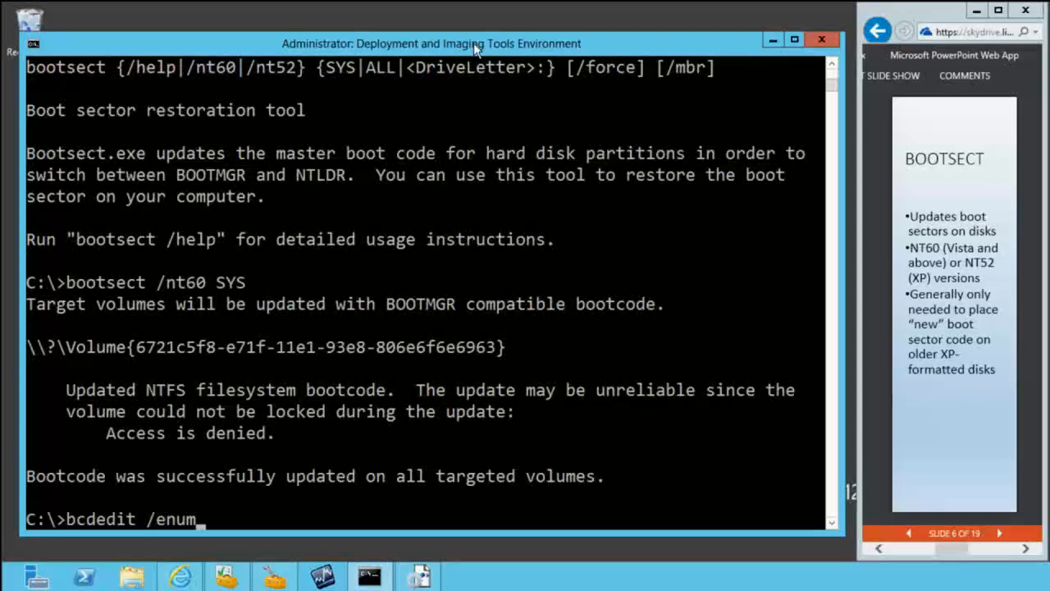
pyautogui.press('Escape')
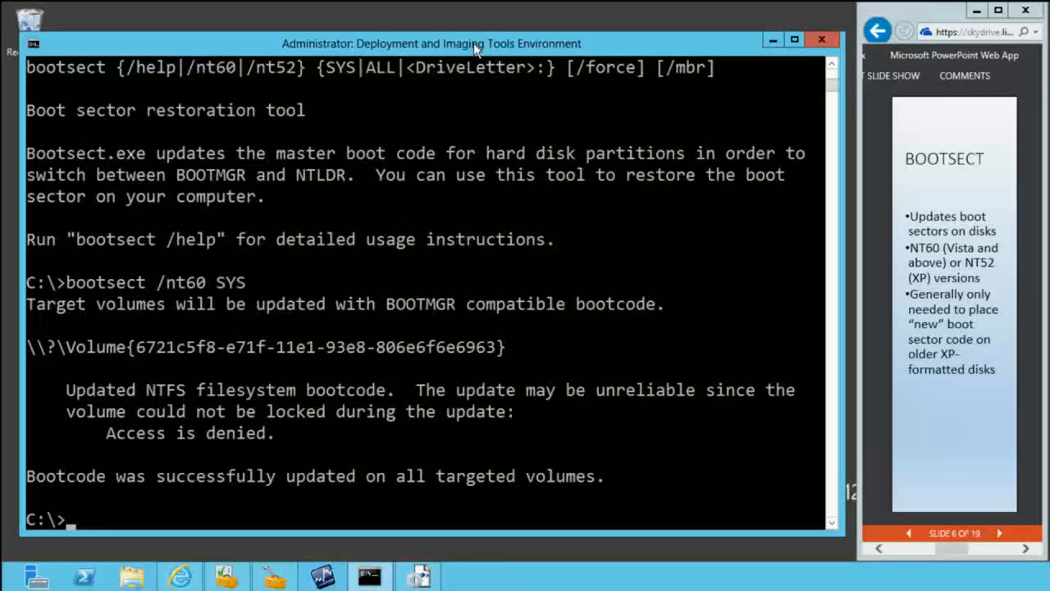
# Step: Advance the presentation to the DISM slide and return to the Deployment and Imaging Tools command prompt
pyautogui.click(999, 534)
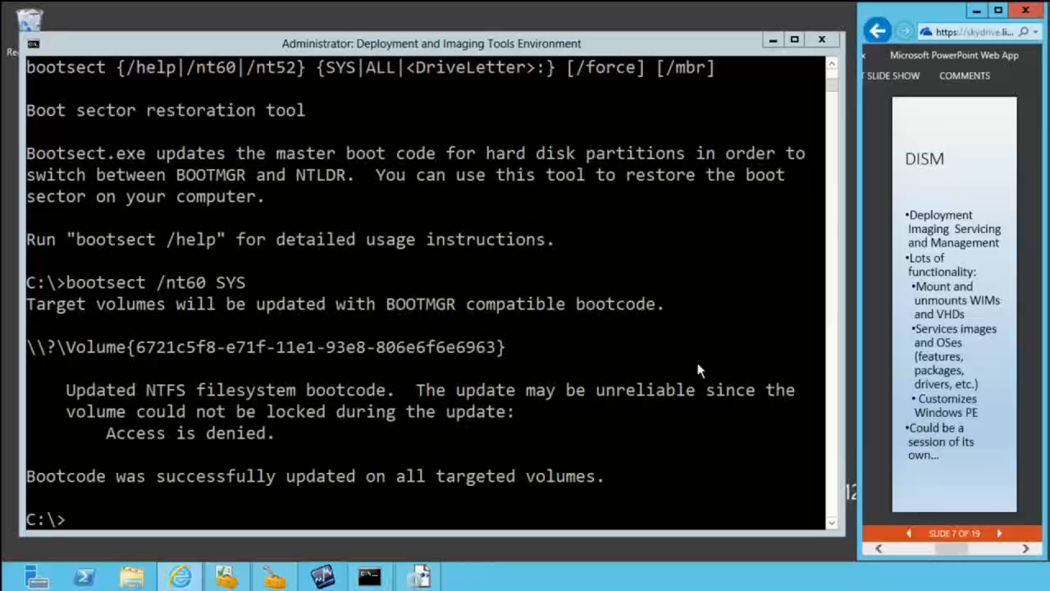
pyautogui.click(222, 49)
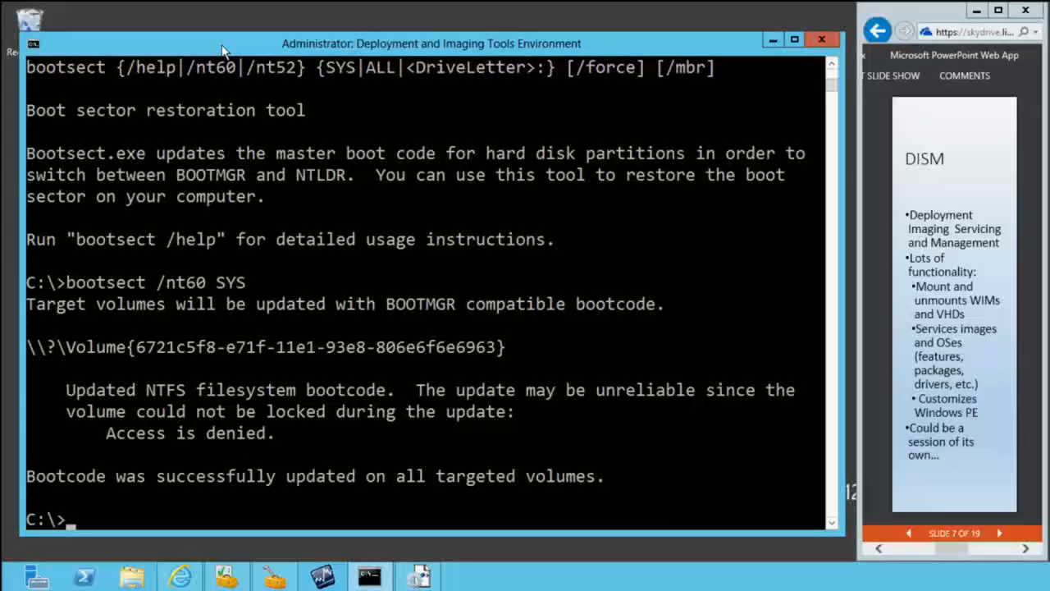
# Step: Display the general DISM usage help by running dism /? at the command prompt
pyautogui.write('dism /?')
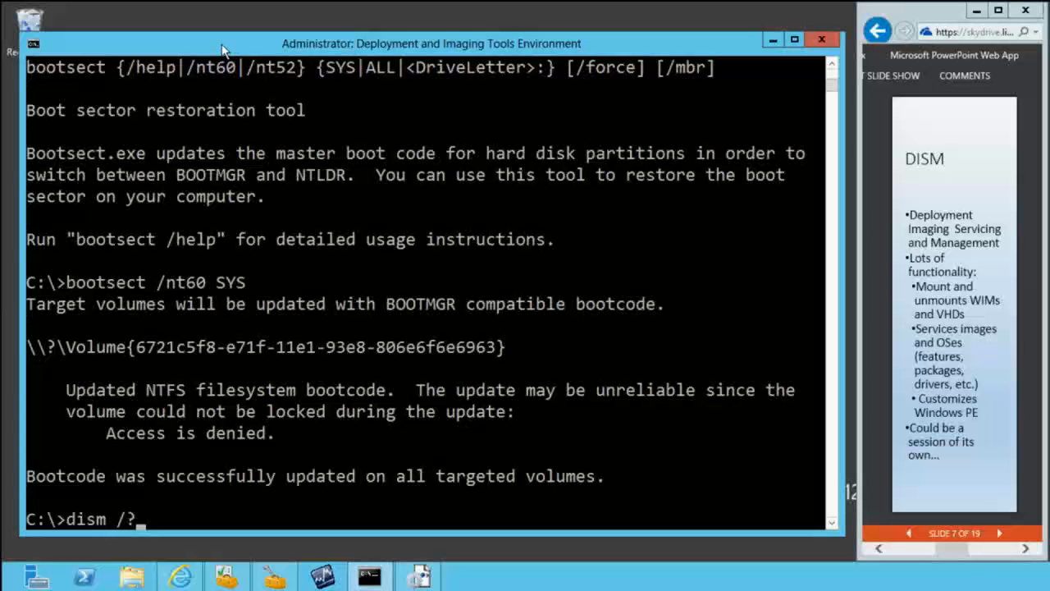
pyautogui.click(830, 523)
pyautogui.press('Return')
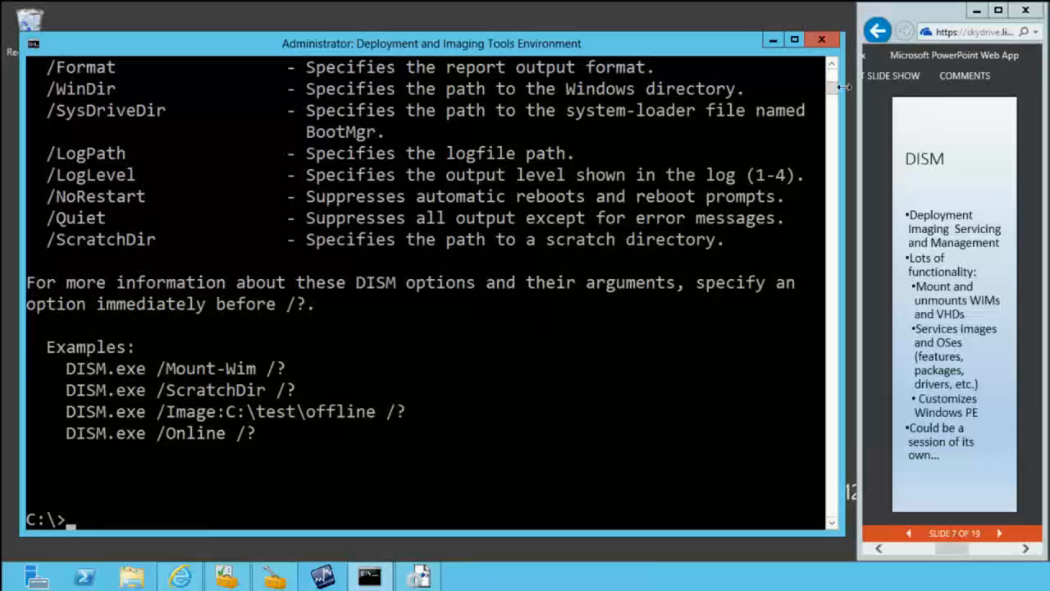
# Step: Review the DISM help from its description through the generic imaging commands and the WIM commands
pyautogui.moveTo(835, 88); pyautogui.dragTo(830, 70)
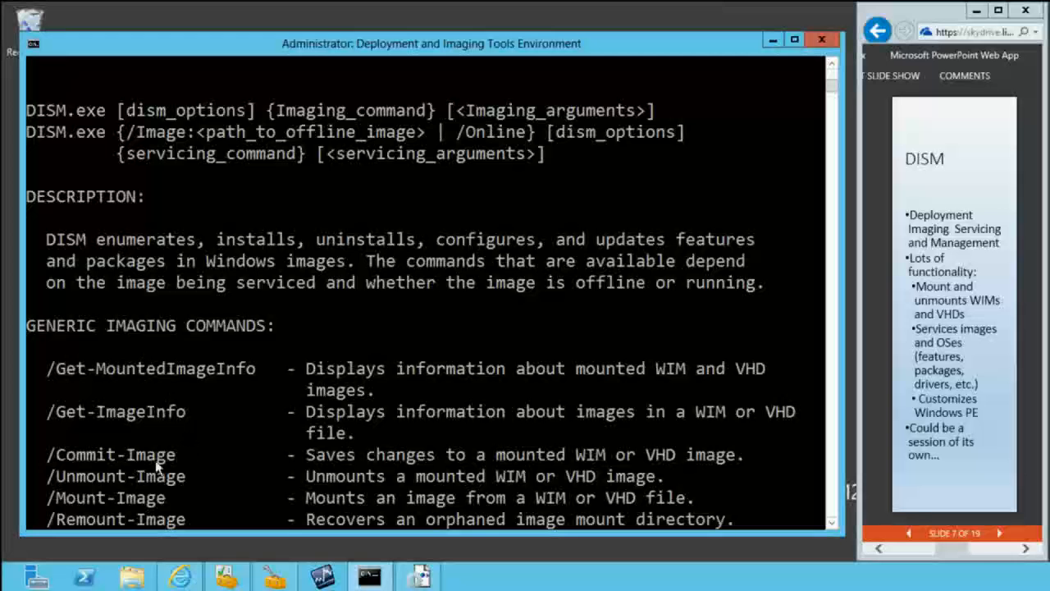
pyautogui.click(831, 523)
pyautogui.click(831, 524)
pyautogui.click(831, 524)
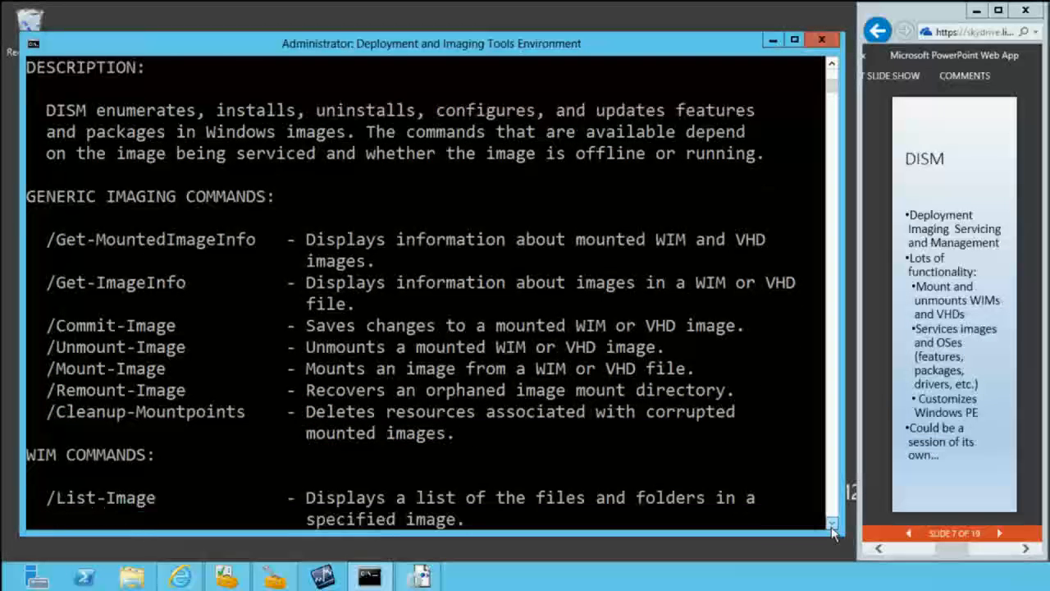
pyautogui.click(831, 523)
pyautogui.click(831, 523)
pyautogui.click(831, 524)
pyautogui.click(831, 524)
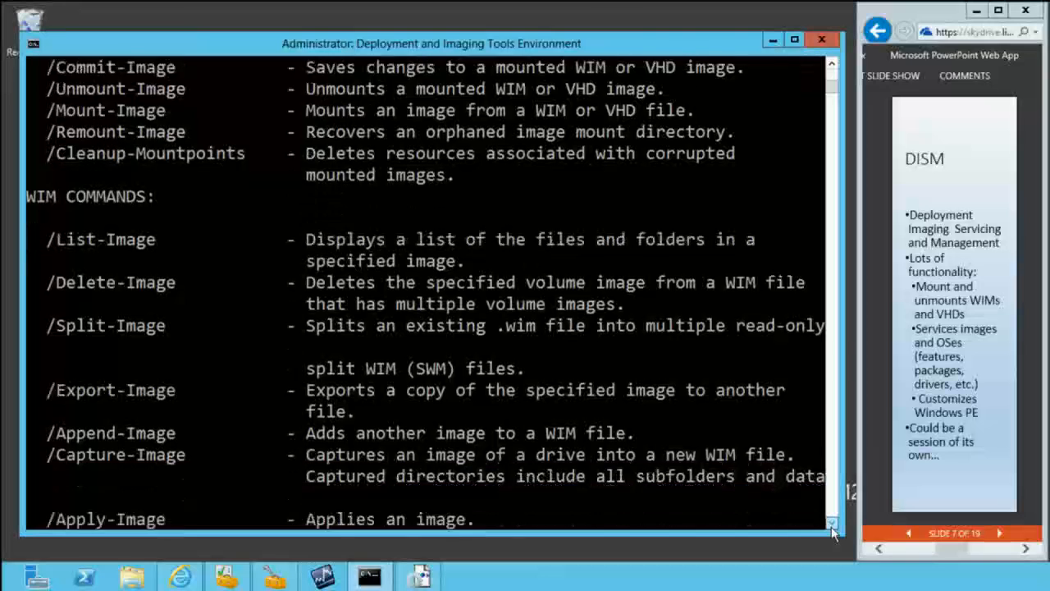
pyautogui.click(831, 524)
pyautogui.click(831, 523)
pyautogui.click(831, 525)
pyautogui.click(831, 525)
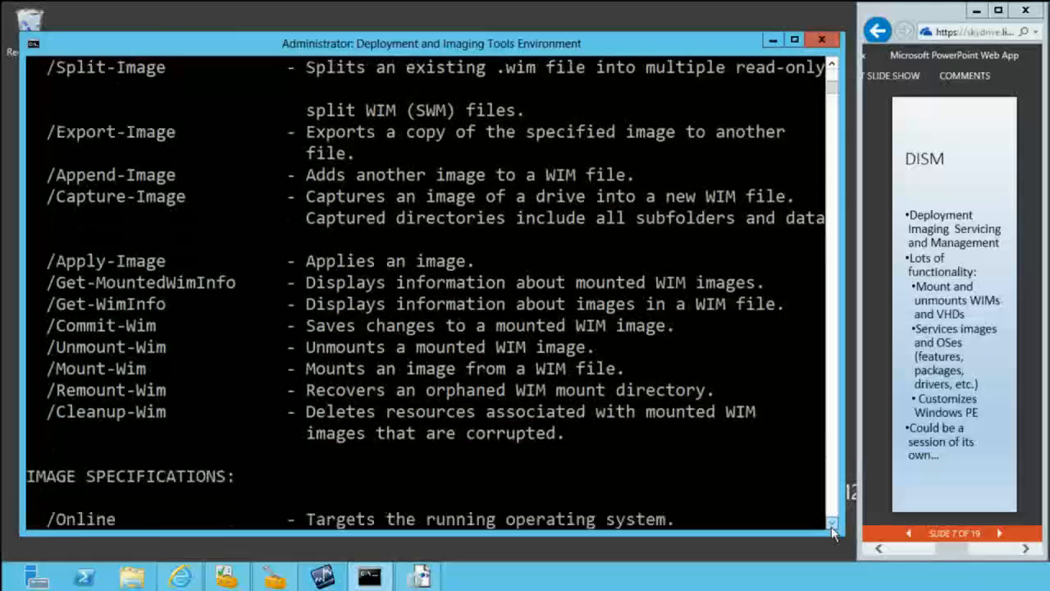
# Step: Review the image specifications, DISM options and examples in the rest of the DISM help
pyautogui.click(831, 525)
pyautogui.click(831, 525)
pyautogui.click(831, 525)
pyautogui.click(831, 525)
pyautogui.click(831, 525)
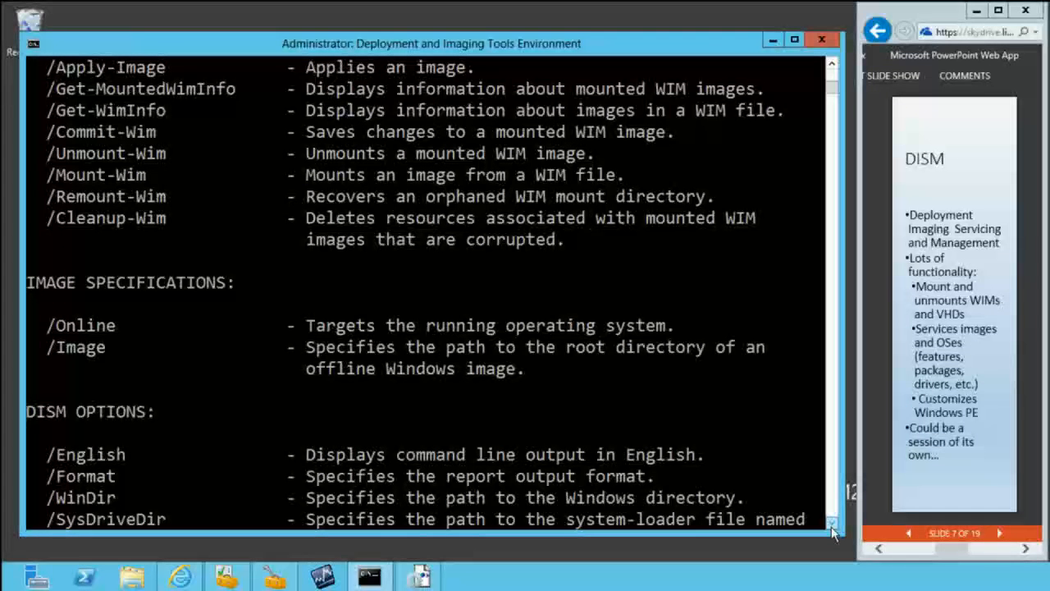
pyautogui.click(831, 525)
pyautogui.click(831, 525)
pyautogui.click(831, 525)
pyautogui.click(831, 525)
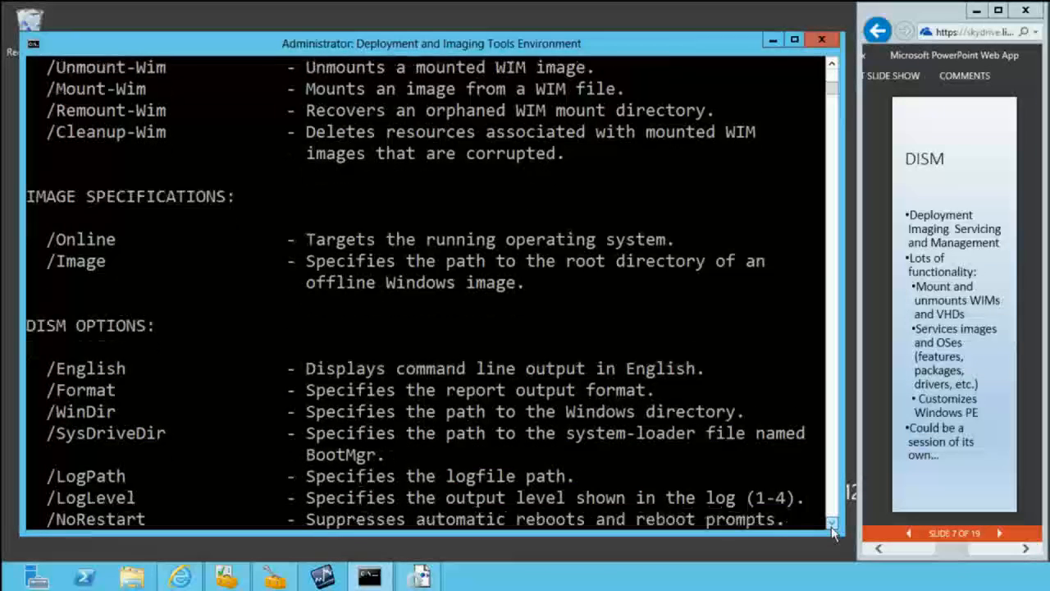
pyautogui.click(831, 525)
pyautogui.click(831, 525)
pyautogui.click(832, 525)
pyautogui.click(831, 525)
pyautogui.click(831, 525)
pyautogui.click(831, 525)
pyautogui.click(831, 525)
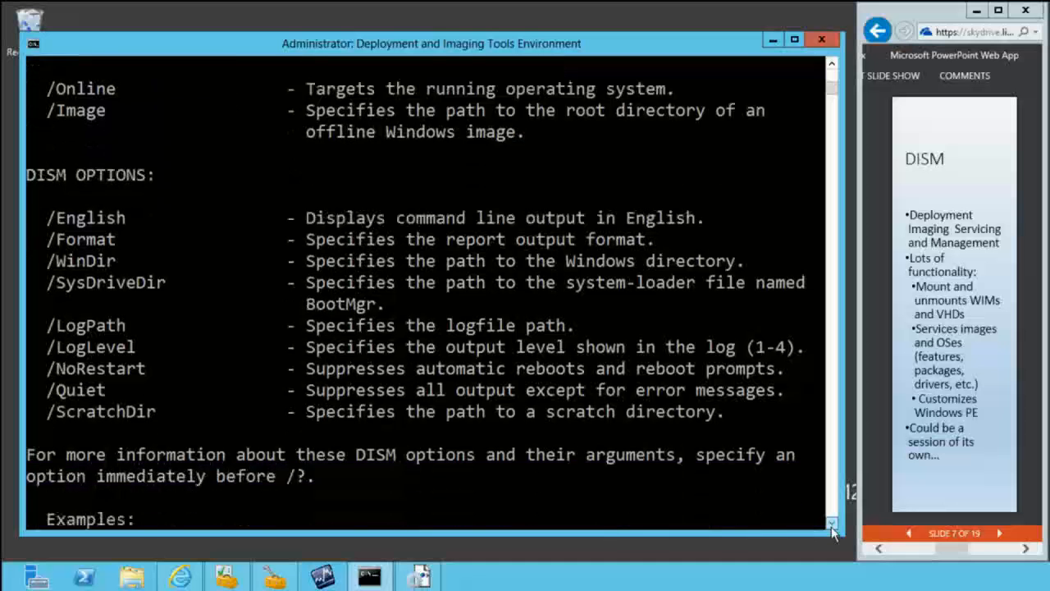
pyautogui.click(831, 525)
pyautogui.click(831, 525)
pyautogui.click(831, 525)
pyautogui.click(831, 525)
pyautogui.click(831, 525)
pyautogui.click(831, 525)
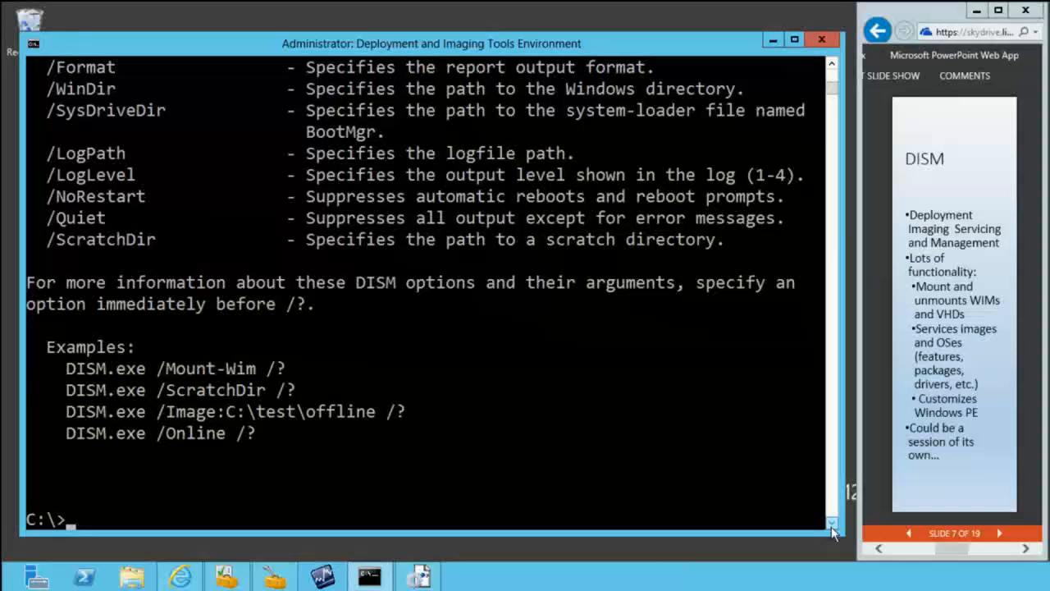
# Step: Display the servicing commands for the running operating system with dism /online /?
pyautogui.write('dism /online /?')
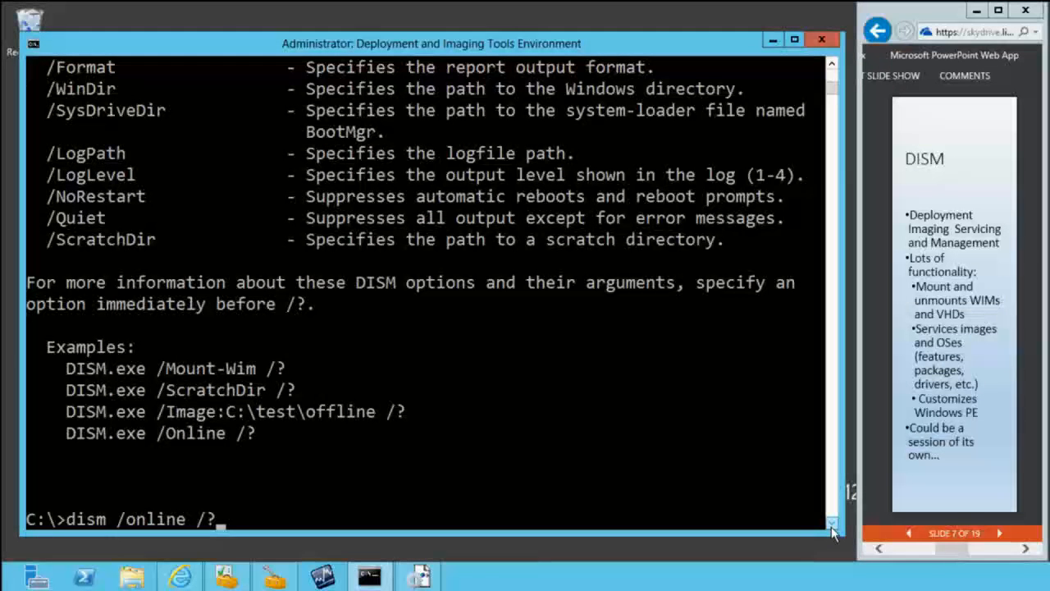
pyautogui.press('Return')
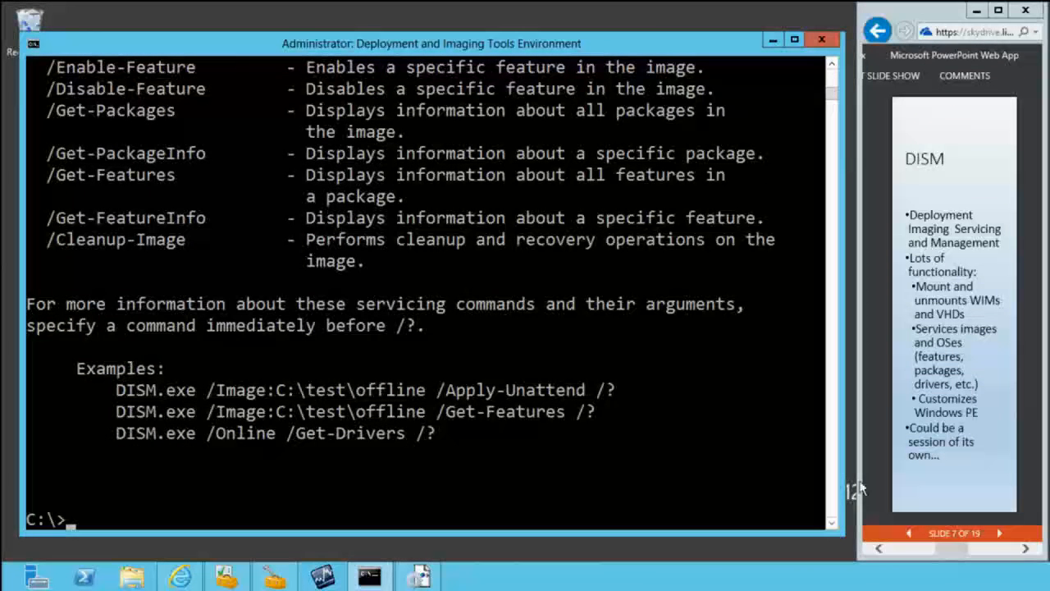
# Step: Review the package servicing and application servicing commands in the online DISM help
pyautogui.click(833, 65)
pyautogui.click(832, 65)
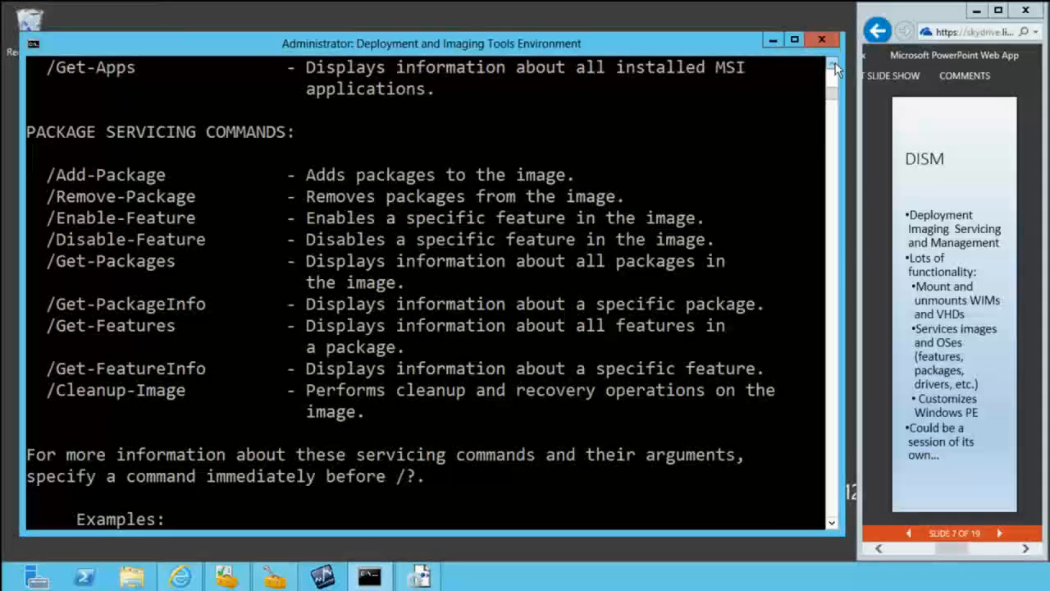
pyautogui.click(833, 65)
pyautogui.click(833, 65)
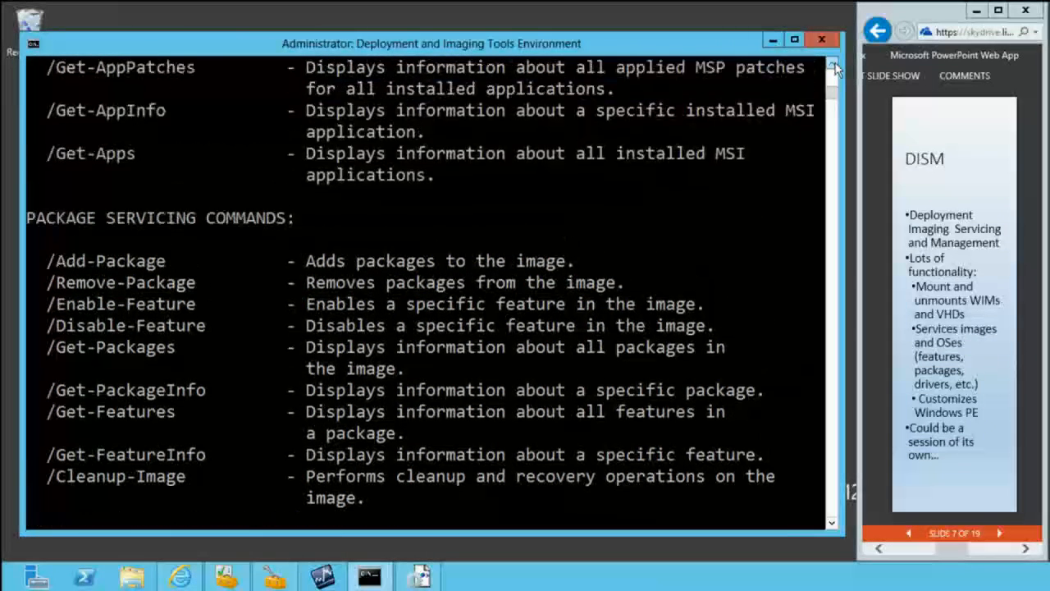
pyautogui.click(832, 65)
pyautogui.click(833, 65)
pyautogui.click(832, 65)
pyautogui.click(833, 65)
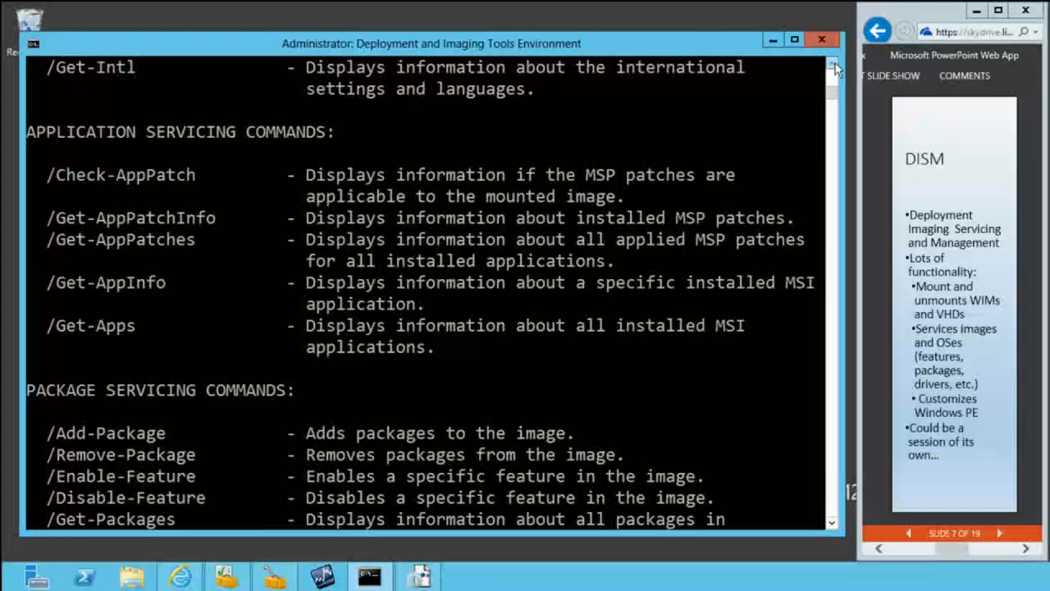
# Step: Review the international, driver, unattend, APPX, default associations and Windows edition servicing commands in the online DISM help
pyautogui.moveTo(833, 65); pyautogui.dragTo(836, 69)
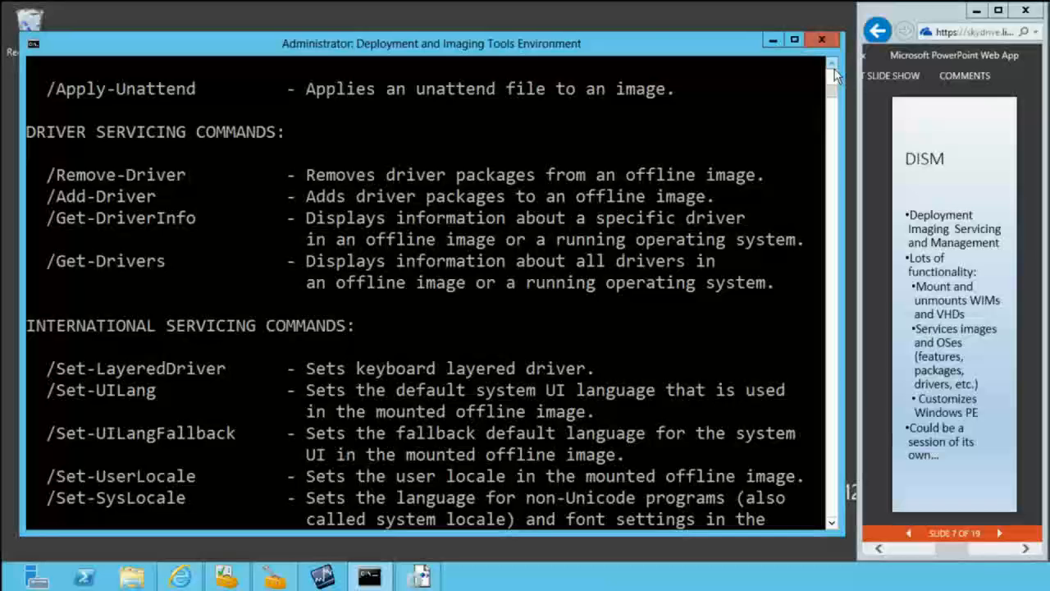
pyautogui.moveTo(835, 69); pyautogui.dragTo(835, 72)
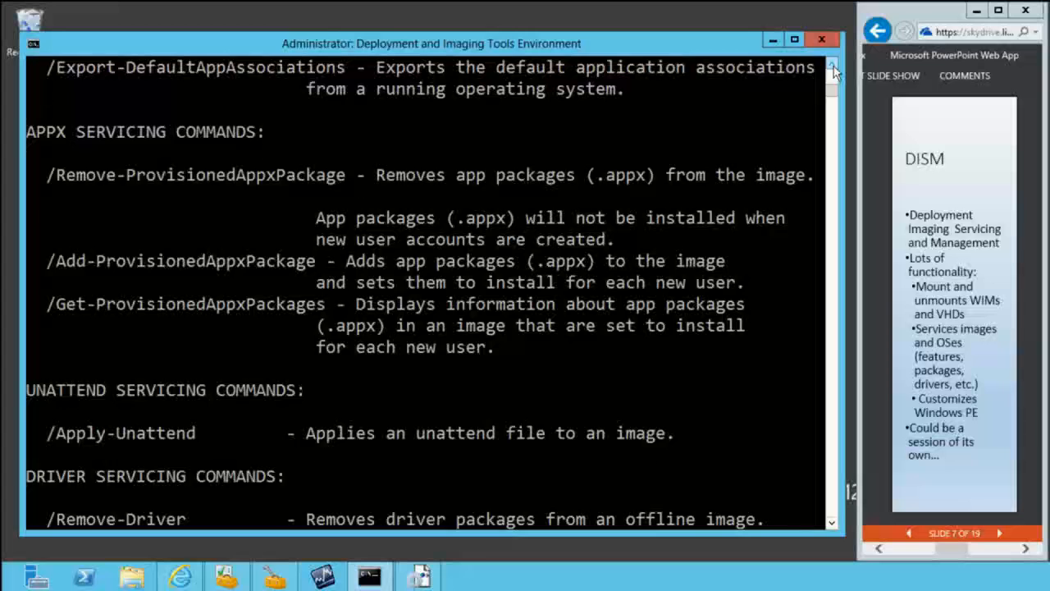
pyautogui.click(833, 65)
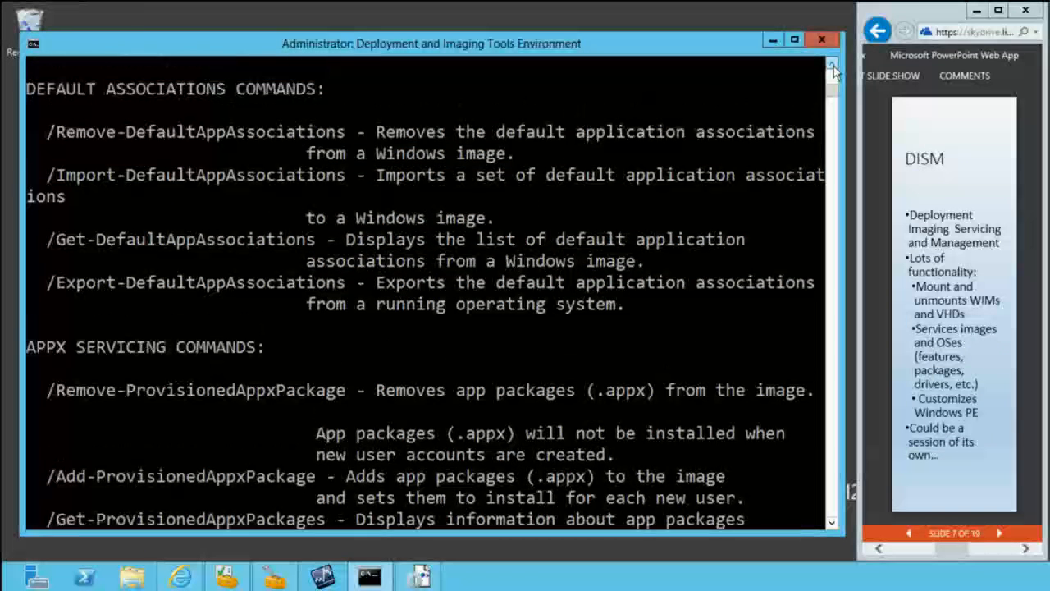
pyautogui.click(833, 66)
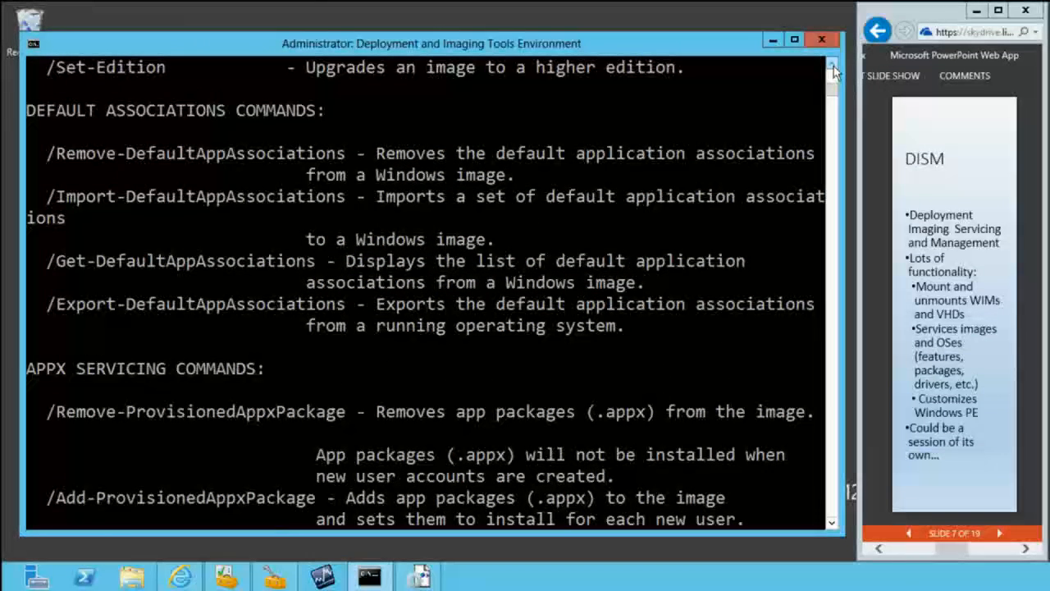
pyautogui.click(832, 65)
pyautogui.click(832, 66)
pyautogui.click(832, 66)
pyautogui.click(832, 65)
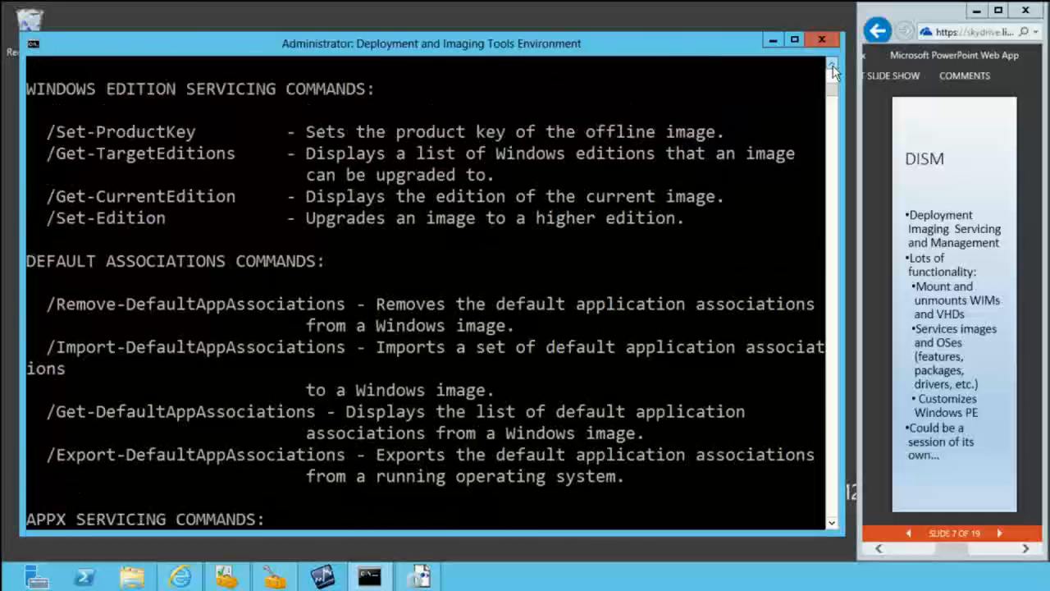
pyautogui.click(831, 66)
pyautogui.click(832, 66)
pyautogui.click(832, 66)
pyautogui.click(832, 65)
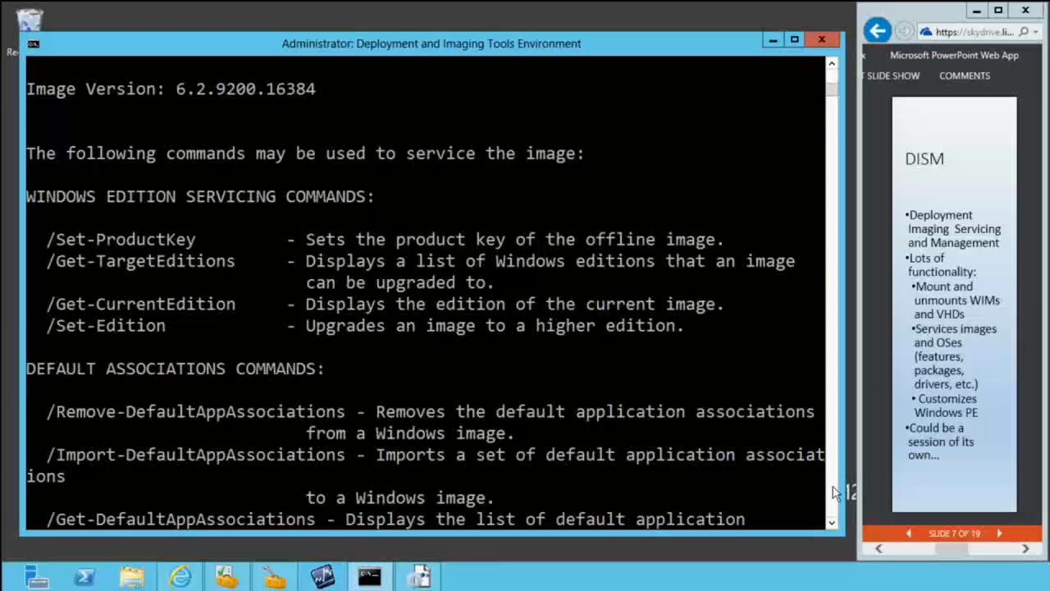
# Step: Compose the command dism /get-wiminfo /wimfile: c:\DeploymentShare\ at the prompt without running it
pyautogui.scroll(-10, 833, 493)
pyautogui.write('dism /online /?')
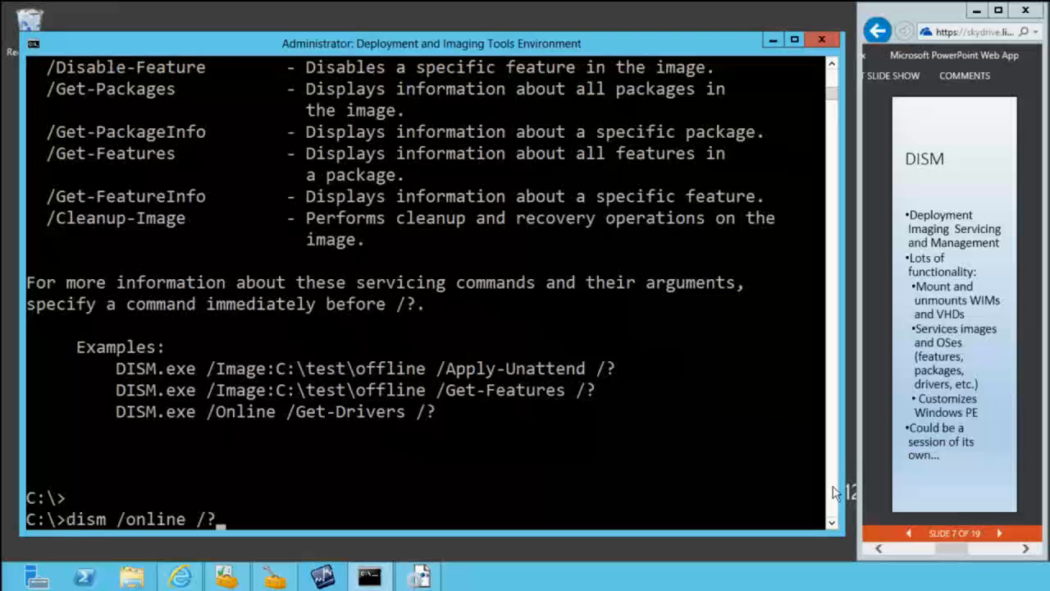
pyautogui.write('get-')
pyautogui.press('BackSpace')
pyautogui.press('BackSpace')
pyautogui.press('BackSpace')
pyautogui.press('BackSpace')
pyautogui.press('BackSpace')
pyautogui.press('BackSpace')
pyautogui.press('BackSpace')
pyautogui.press('BackSpace')
pyautogui.press('BackSpace')
pyautogui.press('BackSpace')
pyautogui.press('BackSpace')
pyautogui.press('BackSpace')
pyautogui.write('get-wiminfo /win')
pyautogui.press('BackSpace')
pyautogui.write('mfile: c:\\DeploymentShare\\')
# Step: Complete the WIM path in the command to Operating Systems\Windows 8 Enterprise x64\sources\install.wim inside the deployment share
pyautogui.press('Tab')
pyautogui.press('Tab')
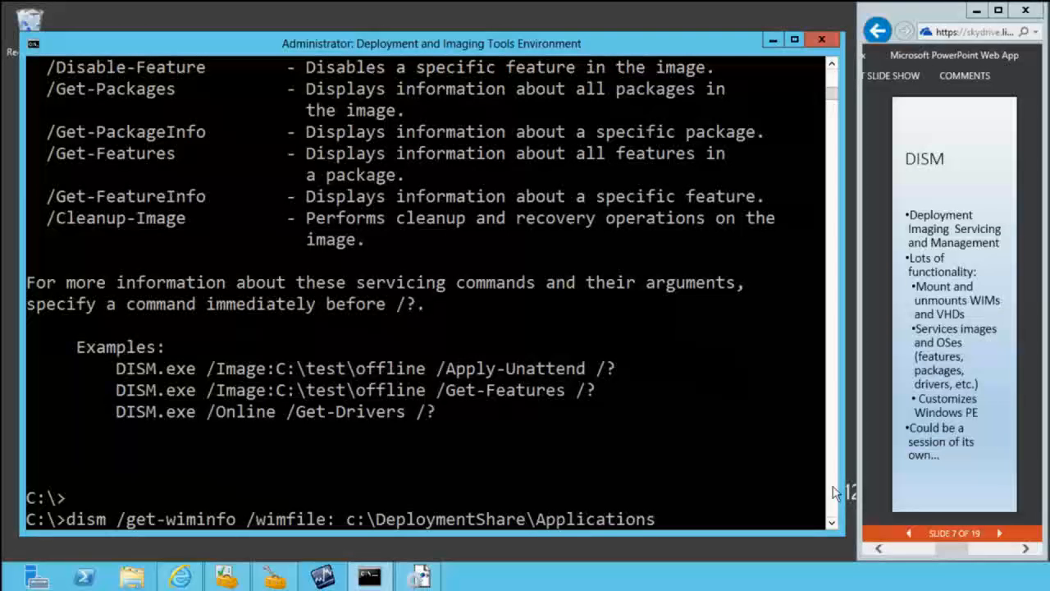
pyautogui.press('Tab')
pyautogui.press('Tab')
pyautogui.press('Tab')
pyautogui.press('Tab')
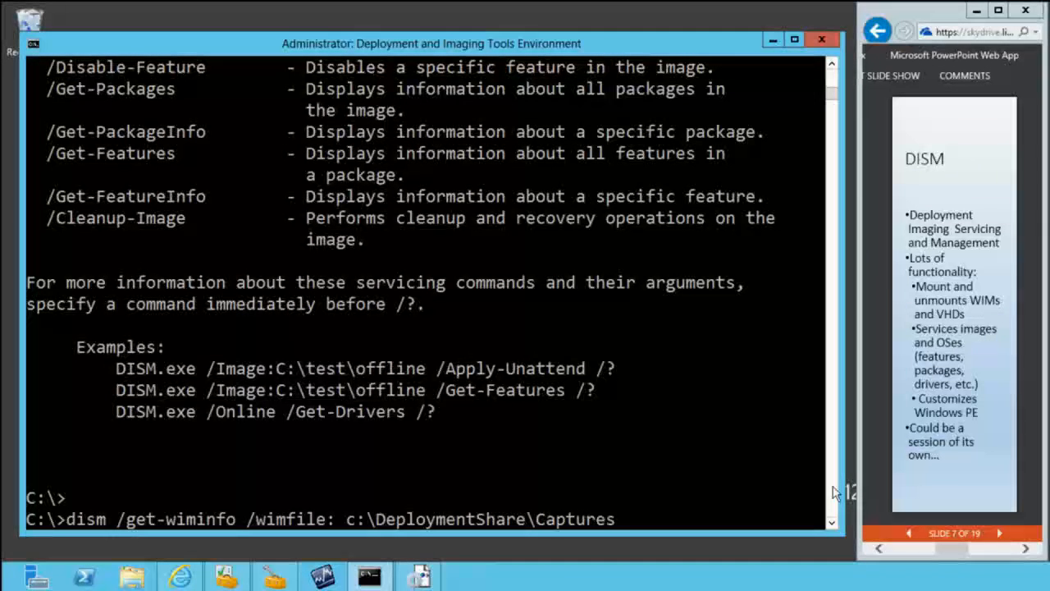
pyautogui.press('Tab')
pyautogui.press('Tab')
pyautogui.hotkey('shift', 'Tab')
pyautogui.write('\\')
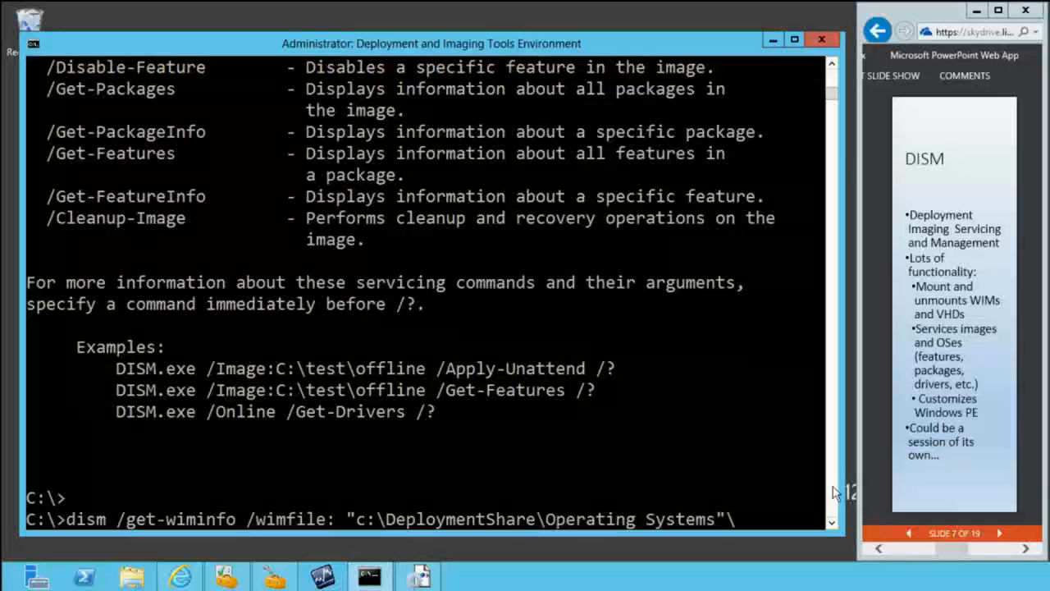
pyautogui.write('w')
pyautogui.press('Tab')
pyautogui.press('Tab')
pyautogui.write('\\Op')
pyautogui.press('BackSpace')
pyautogui.write('s 8 Enterprise x64')
pyautogui.press('Tab')
pyautogui.write('\\install')
pyautogui.press('Tab')
pyautogui.press('Tab')
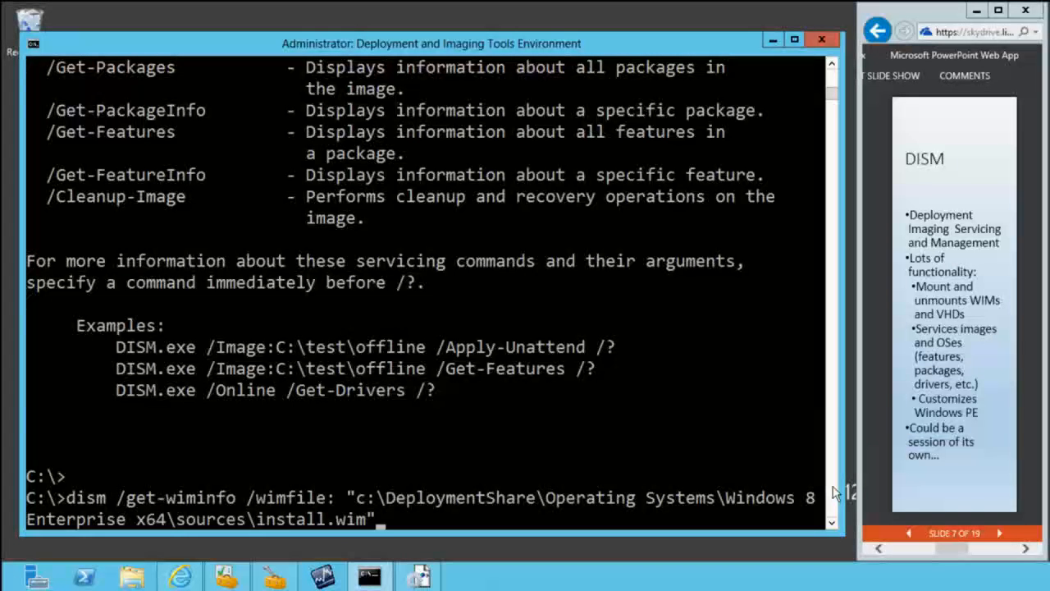
# Step: Remove the space after /wimfile: and run the command to list the image details of install.wim
pyautogui.press('Home')
pyautogui.press('Right')
pyautogui.press('Right')
pyautogui.press('Right')
pyautogui.press('Right')
pyautogui.press('Right')
pyautogui.press('Right')
pyautogui.press('Right')
pyautogui.press('Right')
pyautogui.press('Right')
pyautogui.press('Right')
pyautogui.press('Right')
pyautogui.press('Right')
pyautogui.press('Right')
pyautogui.press('Right')
pyautogui.press('Right')
pyautogui.press('Right')
pyautogui.press('Right')
pyautogui.press('Right')
pyautogui.press('Right')
pyautogui.press('Right')
pyautogui.press('Right')
pyautogui.press('BackSpace')
pyautogui.press('Return')
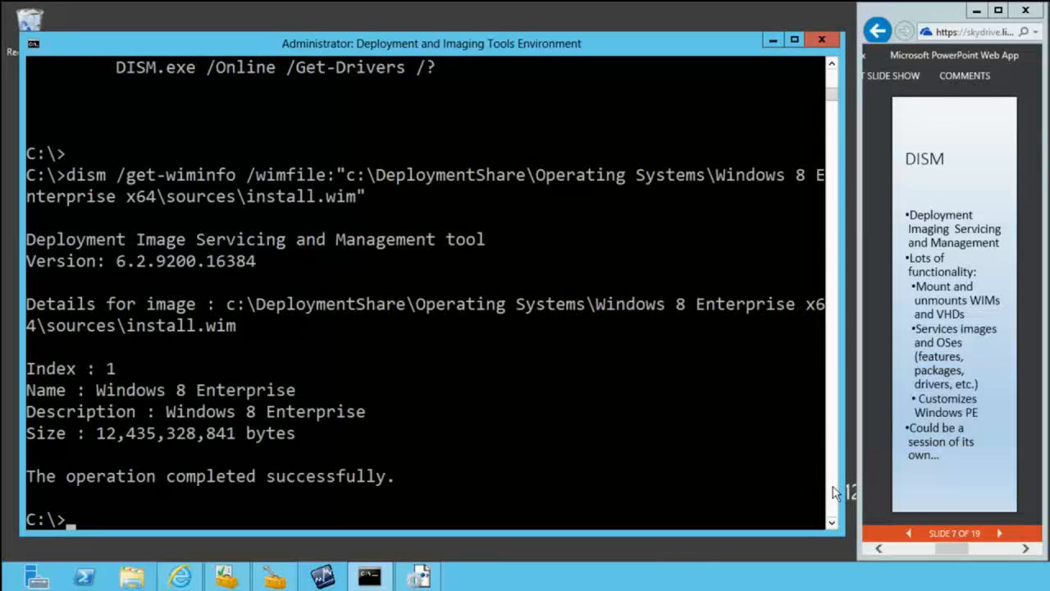
# Step: Clean up the running system's component store with dism /online /cleanup-image /startcomponentcleanup, and answer n to the restart question
pyautogui.press('Up')
pyautogui.press('BackSpace')
pyautogui.press('BackSpace')
pyautogui.press('BackSpace')
pyautogui.press('BackSpace')
pyautogui.press('BackSpace')
pyautogui.press('BackSpace')
pyautogui.press('BackSpace')
pyautogui.press('BackSpace')
pyautogui.press('BackSpace')
pyautogui.press('BackSpace')
pyautogui.press('BackSpace')
pyautogui.press('BackSpace')
pyautogui.press('BackSpace')
pyautogui.press('BackSpace')
pyautogui.press('BackSpace')
pyautogui.press('BackSpace')
pyautogui.press('BackSpace')
pyautogui.press('BackSpace')
pyautogui.press('BackSpace')
pyautogui.press('BackSpace')
pyautogui.press('BackSpace')
pyautogui.press('BackSpace')
pyautogui.press('BackSpace')
pyautogui.press('BackSpace')
pyautogui.press('BackSpace')
pyautogui.press('BackSpace')
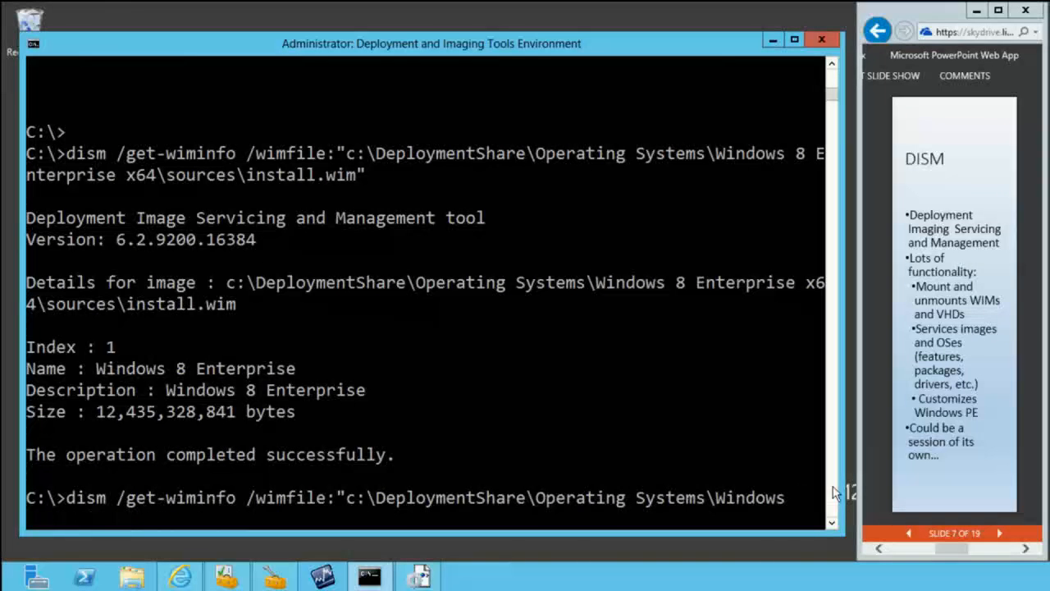
pyautogui.press('BackSpace')
pyautogui.press('BackSpace')
pyautogui.press('BackSpace')
pyautogui.press('BackSpace')
pyautogui.press('BackSpace')
pyautogui.press('BackSpace')
pyautogui.press('BackSpace')
pyautogui.press('BackSpace')
pyautogui.press('BackSpace')
pyautogui.press('BackSpace')
pyautogui.press('BackSpace')
pyautogui.press('BackSpace')
pyautogui.press('BackSpace')
pyautogui.press('BackSpace')
pyautogui.press('BackSpace')
pyautogui.press('BackSpace')
pyautogui.press('BackSpace')
pyautogui.press('BackSpace')
pyautogui.press('BackSpace')
pyautogui.press('BackSpace')
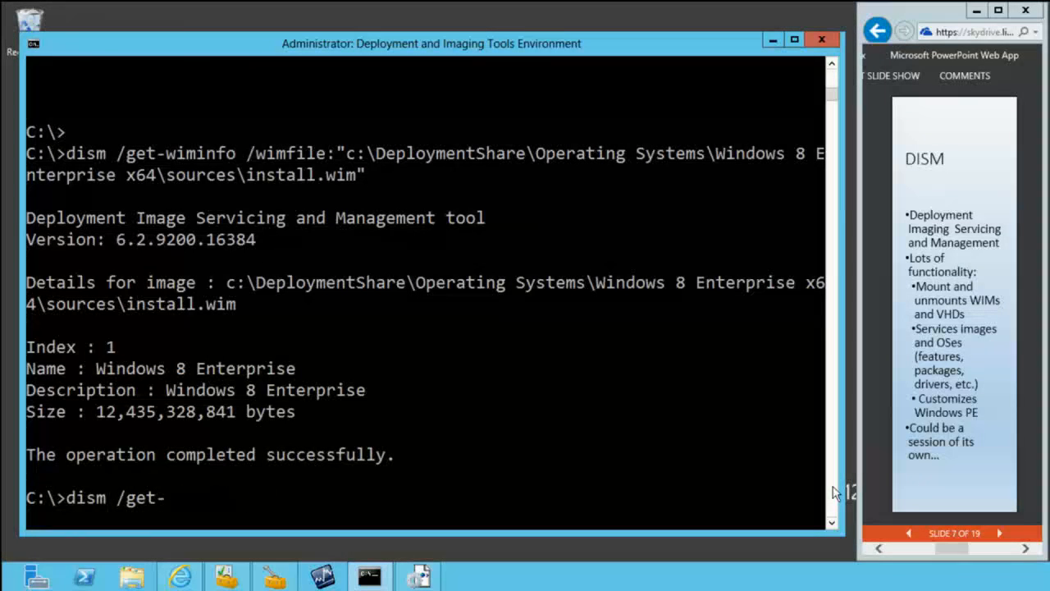
pyautogui.write('/l')
pyautogui.press('BackSpace')
pyautogui.write('online /cleanup-i')
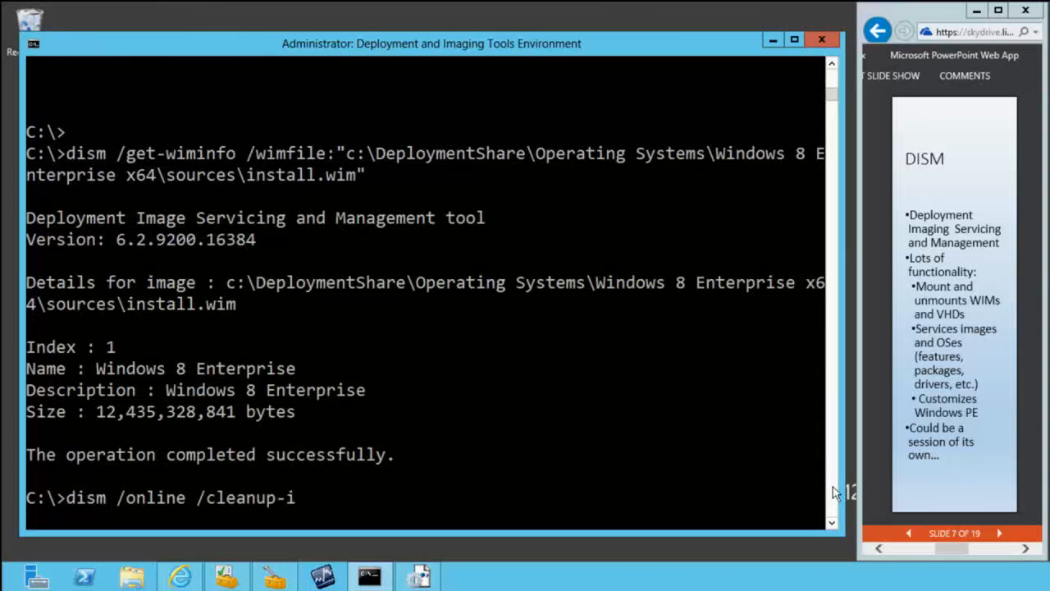
pyautogui.write('mage /st')
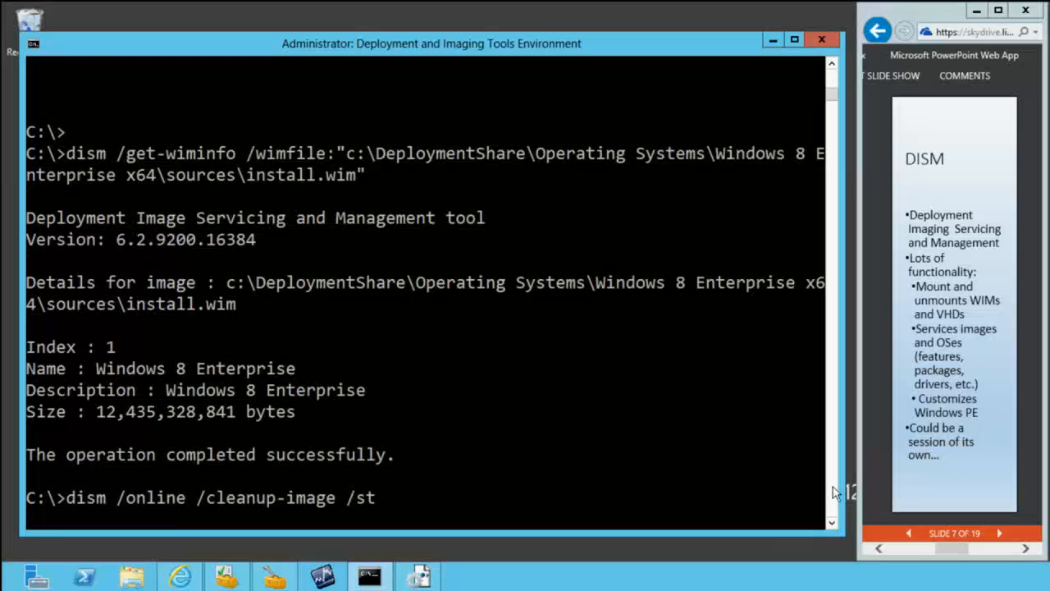
pyautogui.write('artcomponentcleanup')
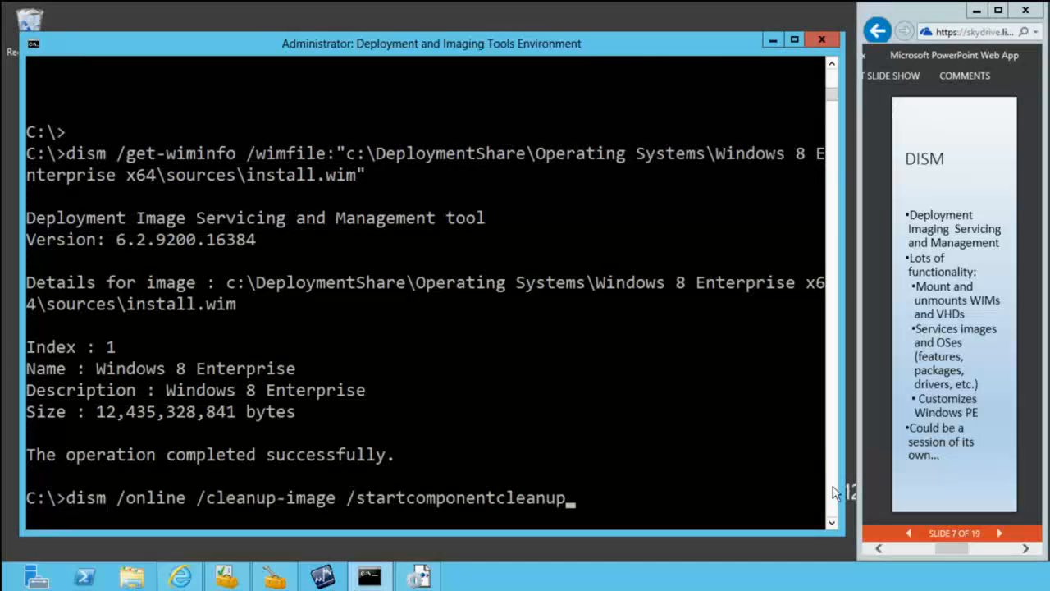
pyautogui.press('Return')
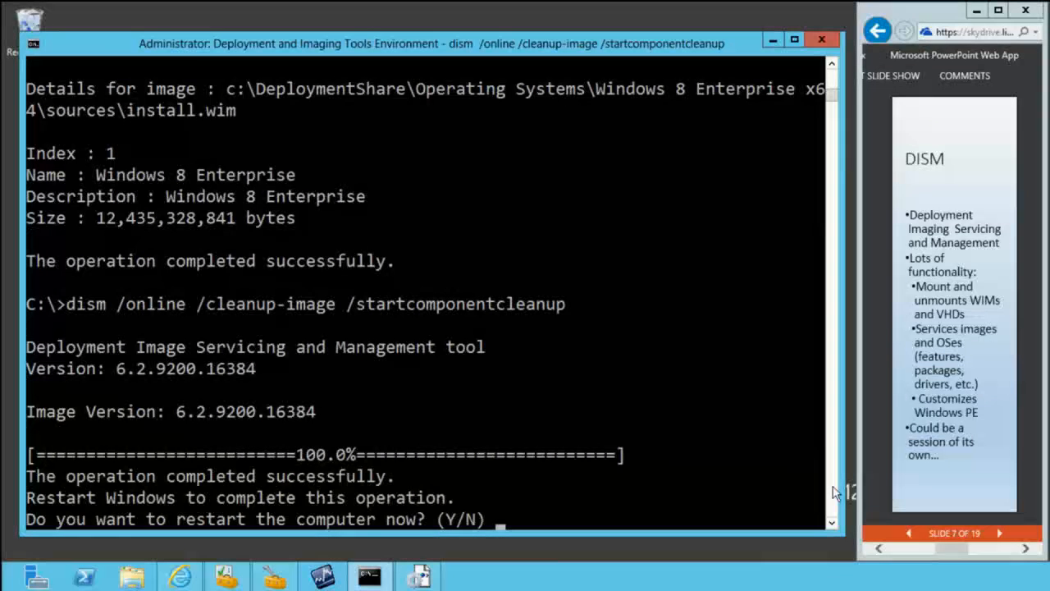
pyautogui.write('n')
pyautogui.press('Return')
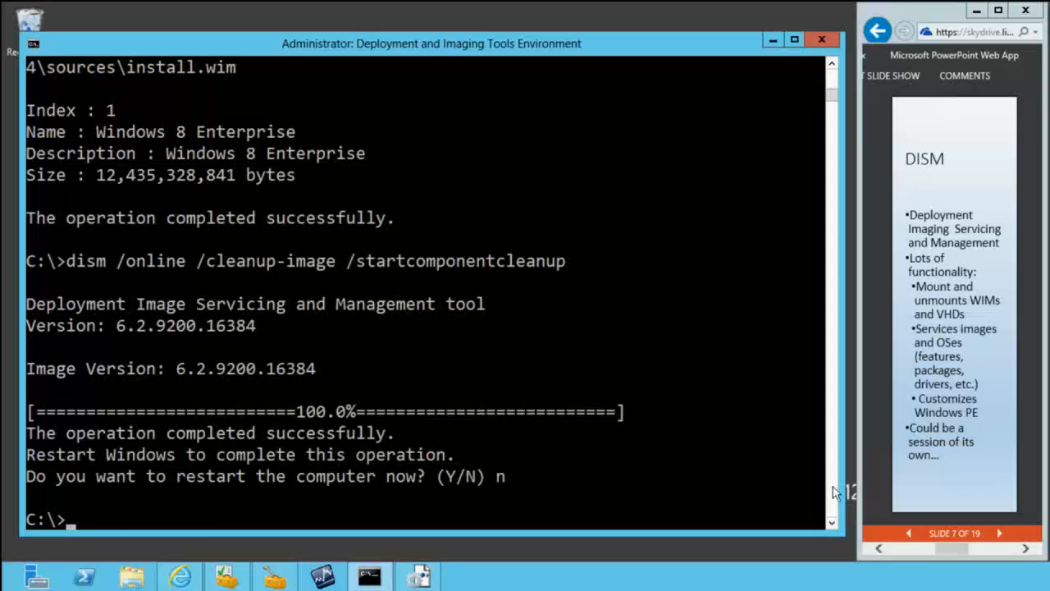
# Step: Try to list the running system's Windows features with the command dism /online /get-windowsfeatures
pyautogui.press('Up')
pyautogui.press('BackSpace')
pyautogui.press('BackSpace')
pyautogui.press('BackSpace')
pyautogui.press('BackSpace')
pyautogui.press('BackSpace')
pyautogui.press('BackSpace')
pyautogui.press('BackSpace')
pyautogui.press('BackSpace')
pyautogui.press('BackSpace')
pyautogui.press('BackSpace')
pyautogui.press('BackSpace')
pyautogui.press('BackSpace')
pyautogui.press('BackSpace')
pyautogui.press('BackSpace')
pyautogui.press('BackSpace')
pyautogui.press('BackSpace')
pyautogui.press('BackSpace')
pyautogui.press('BackSpace')
pyautogui.press('BackSpace')
pyautogui.press('BackSpace')
pyautogui.press('BackSpace')
pyautogui.press('BackSpace')
pyautogui.press('BackSpace')
pyautogui.press('BackSpace')
pyautogui.press('BackSpace')
pyautogui.press('BackSpace')
pyautogui.press('BackSpace')
pyautogui.press('BackSpace')
pyautogui.press('BackSpace')
pyautogui.press('BackSpace')
pyautogui.press('BackSpace')
pyautogui.press('BackSpace')
pyautogui.press('BackSpace')
pyautogui.press('BackSpace')
pyautogui.press('BackSpace')
pyautogui.press('BackSpace')
pyautogui.press('BackSpace')
pyautogui.press('BackSpace')
pyautogui.press('BackSpace')
pyautogui.press('BackSpace')
pyautogui.write('online /?')
pyautogui.press('BackSpace')
pyautogui.write('get-windowsfeature')
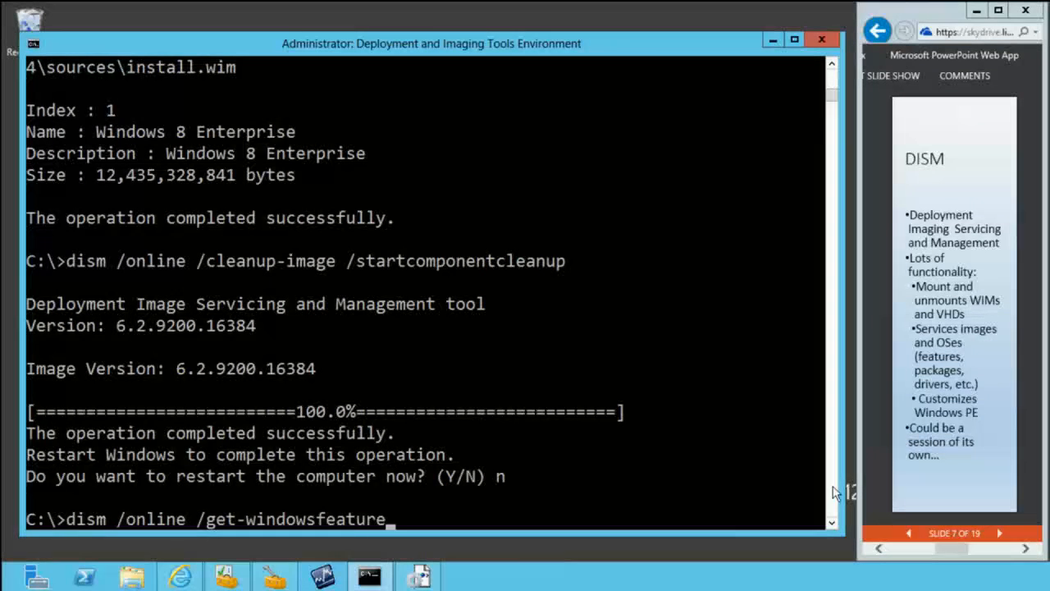
pyautogui.write('s')
pyautogui.press('Return')
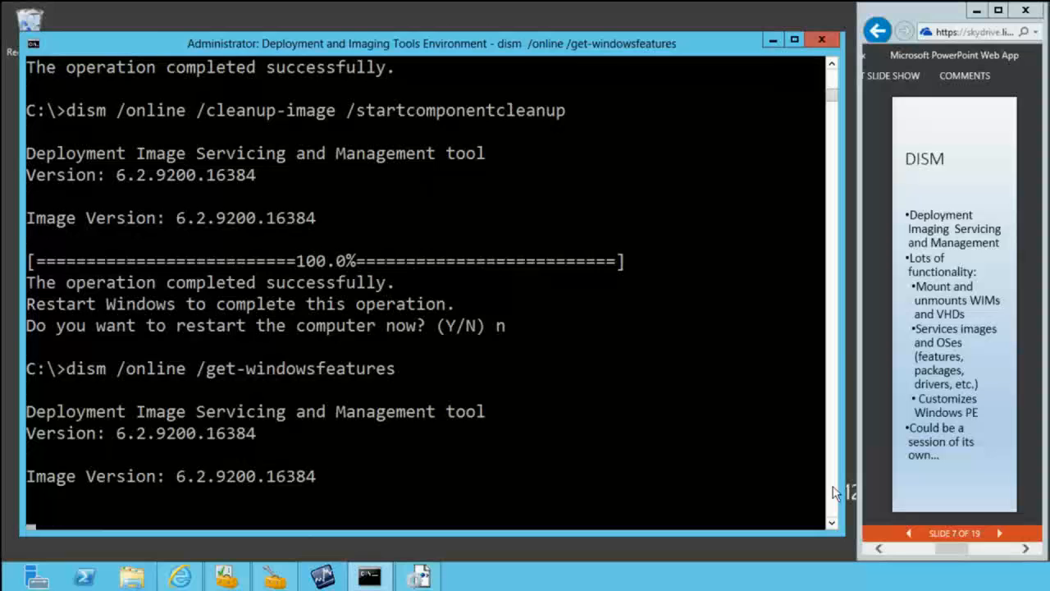
# Step: Retry the feature query with the singular option, running dism /online /get-windowsfeature
pyautogui.press('Up')
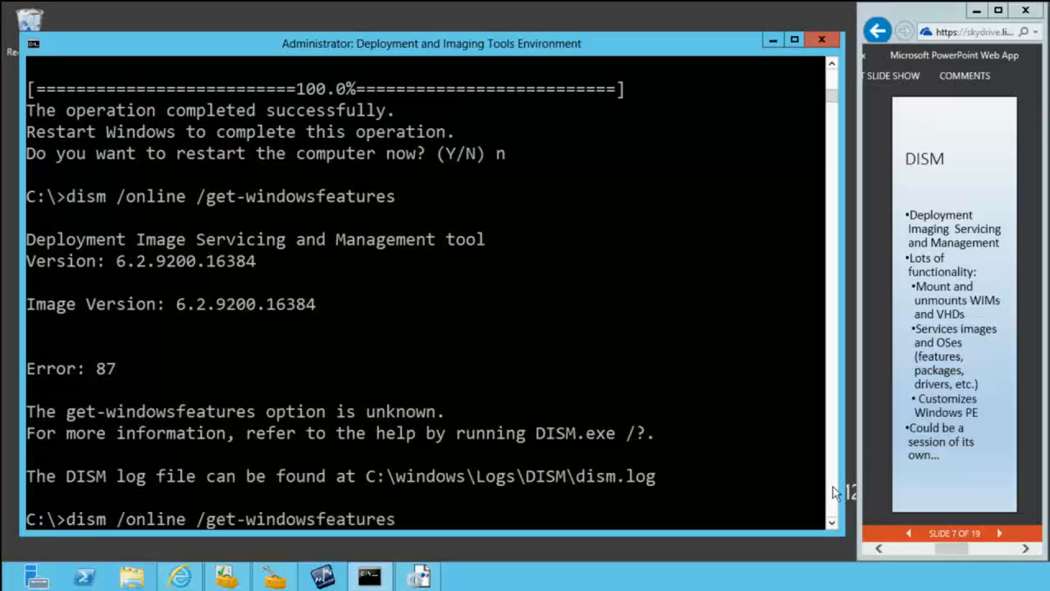
pyautogui.press('BackSpace')
pyautogui.press('Return')
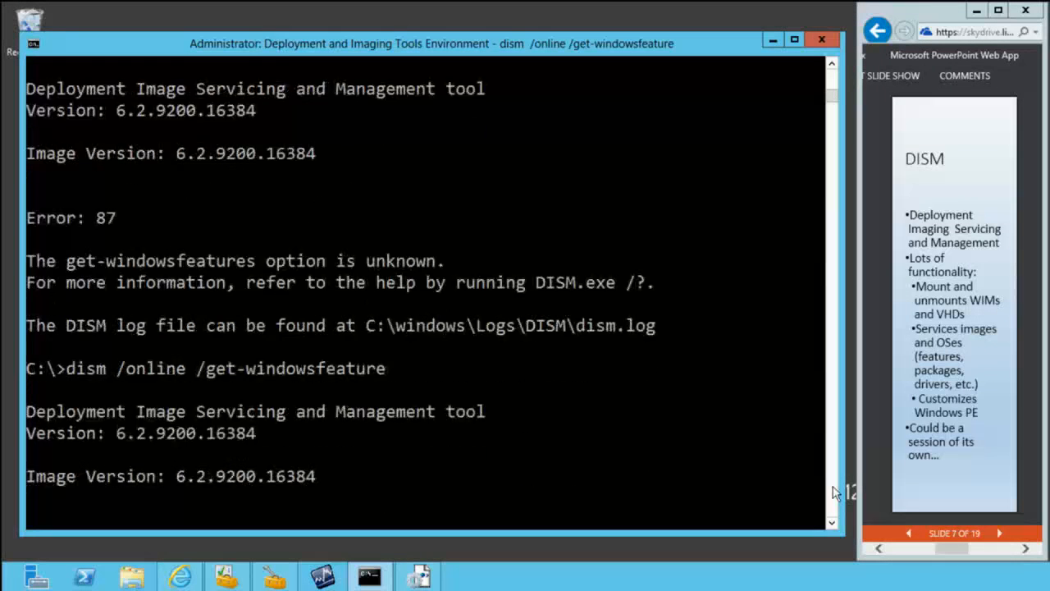
# Step: Display the help for servicing the running system with dism /online /? to find the correct feature-listing option
pyautogui.press('Up')
pyautogui.press('BackSpace')
pyautogui.press('BackSpace')
pyautogui.press('BackSpace')
pyautogui.press('BackSpace')
pyautogui.press('BackSpace')
pyautogui.press('BackSpace')
pyautogui.press('BackSpace')
pyautogui.press('BackSpace')
pyautogui.press('BackSpace')
pyautogui.press('BackSpace')
pyautogui.press('BackSpace')
pyautogui.press('BackSpace')
pyautogui.press('BackSpace')
pyautogui.press('BackSpace')
pyautogui.press('BackSpace')
pyautogui.press('BackSpace')
pyautogui.press('BackSpace')
pyautogui.press('BackSpace')
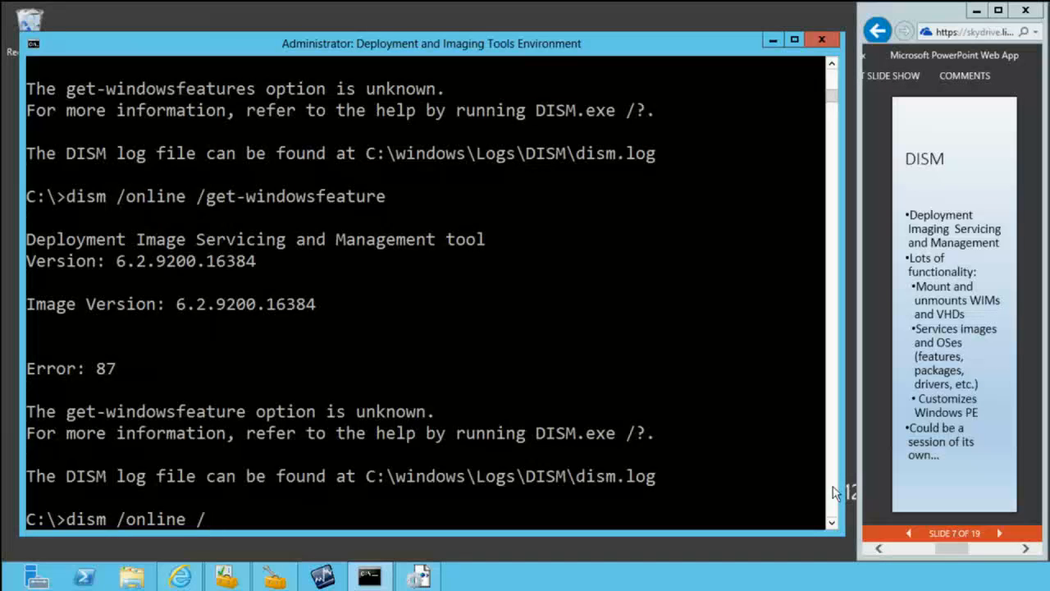
pyautogui.write('?')
pyautogui.press('Return')
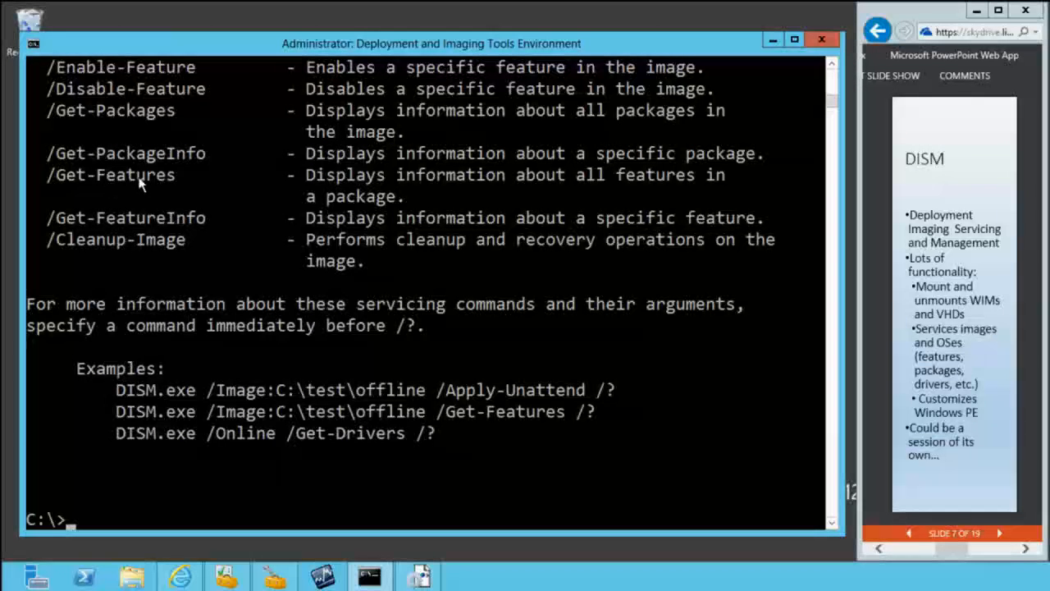
# Step: List the features of the running system with dism /online /get-features and look through their names and states
pyautogui.write('dism /online /get-windowsfeature')
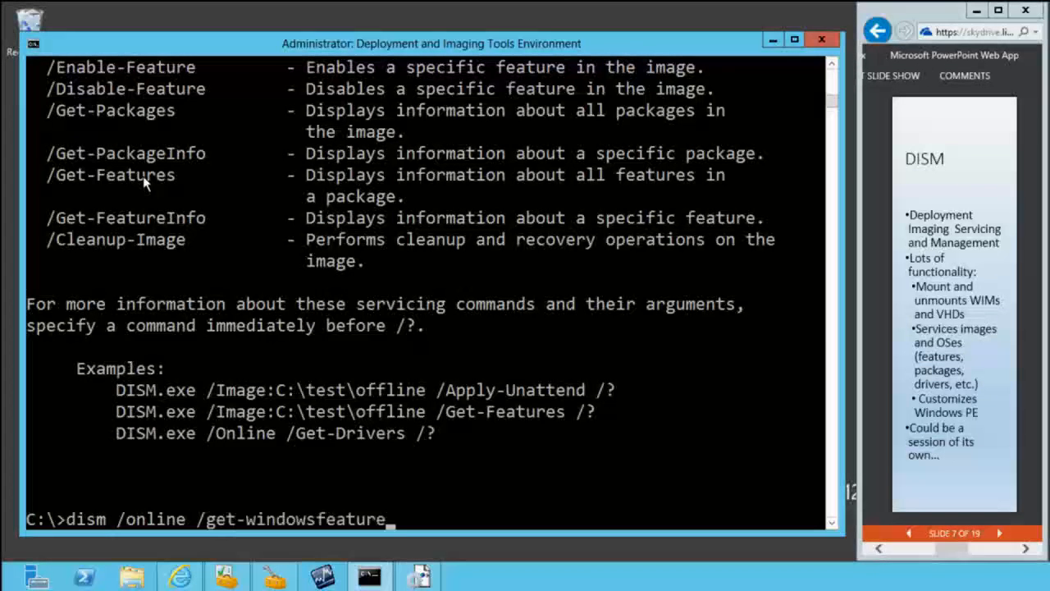
pyautogui.press('BackSpace')
pyautogui.press('BackSpace')
pyautogui.press('BackSpace')
pyautogui.press('BackSpace')
pyautogui.press('BackSpace')
pyautogui.press('BackSpace')
pyautogui.press('BackSpace')
pyautogui.press('BackSpace')
pyautogui.press('BackSpace')
pyautogui.press('BackSpace')
pyautogui.press('BackSpace')
pyautogui.press('BackSpace')
pyautogui.press('BackSpace')
pyautogui.press('BackSpace')
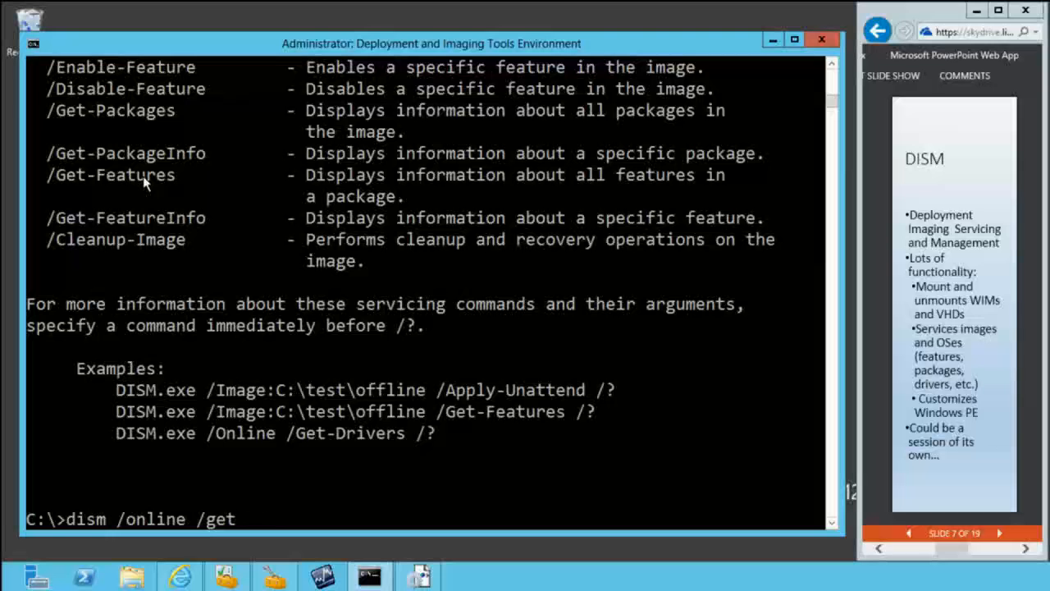
pyautogui.write('-features')
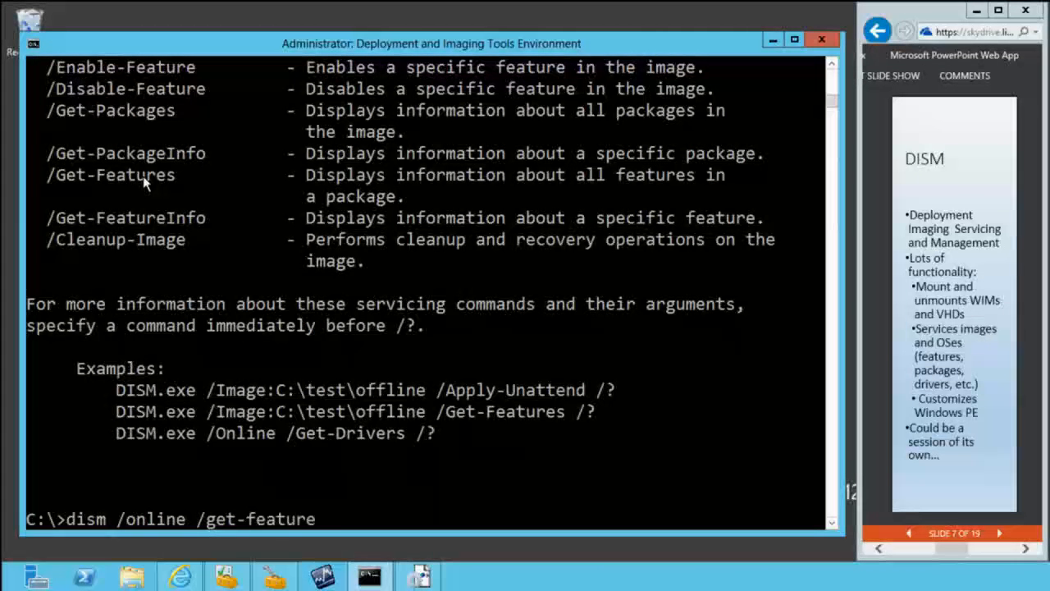
pyautogui.press('Return')
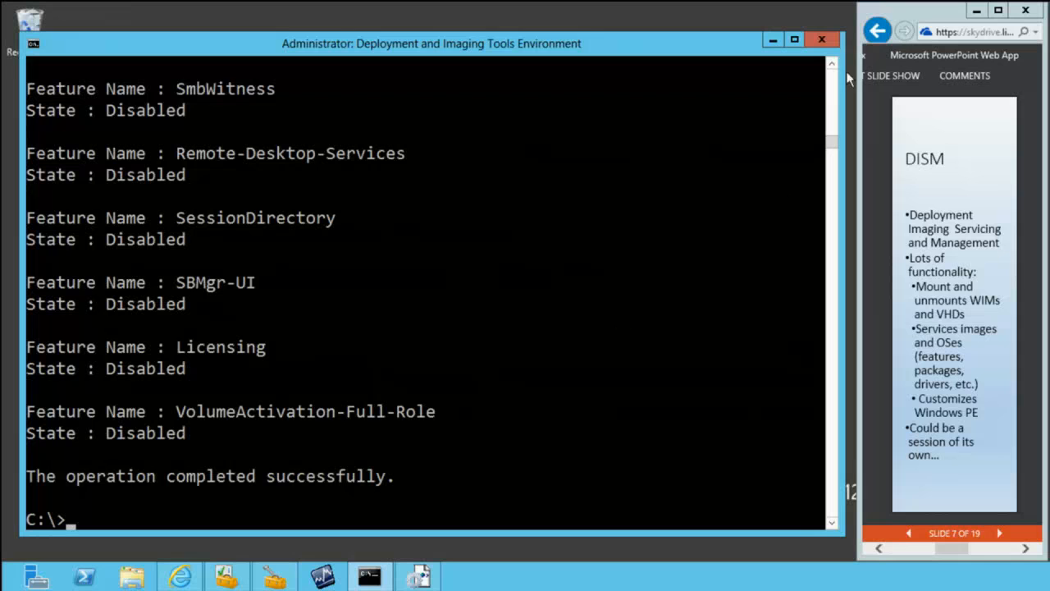
pyautogui.scroll(5, 834, 86)
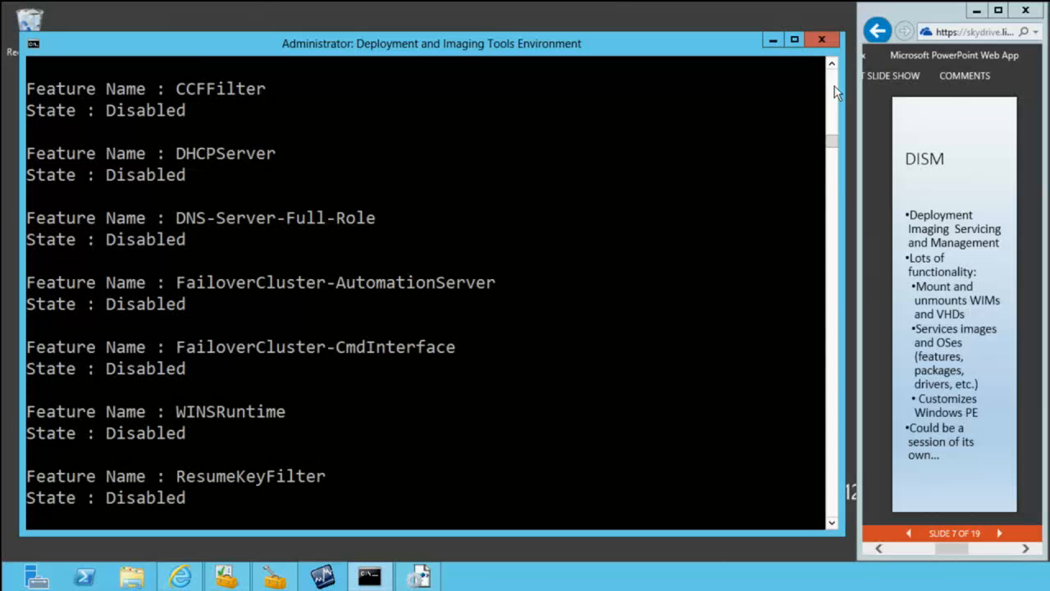
pyautogui.scroll(-5, 835, 86)
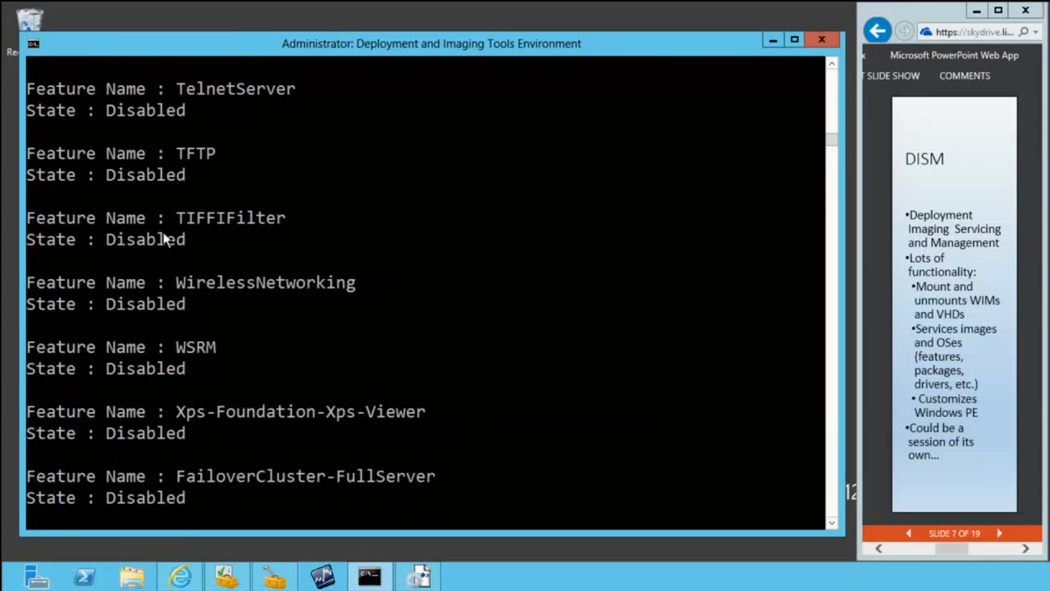
# Step: Show the online servicing help again with dism /online /? to check the option for enabling features
pyautogui.press('Up')
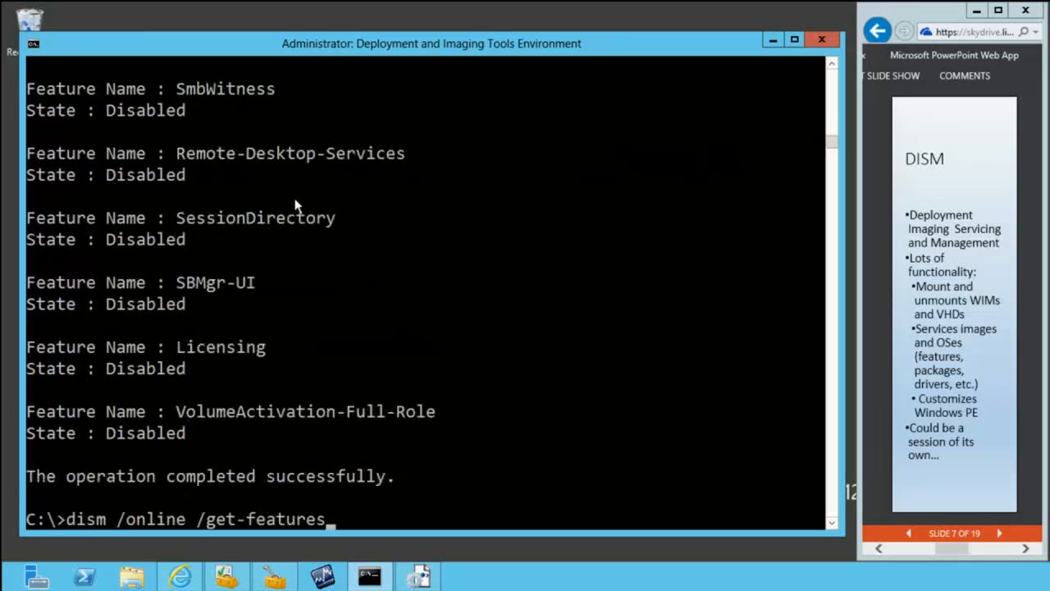
pyautogui.press('BackSpace')
pyautogui.press('BackSpace')
pyautogui.press('BackSpace')
pyautogui.press('BackSpace')
pyautogui.press('BackSpace')
pyautogui.press('BackSpace')
pyautogui.press('BackSpace')
pyautogui.press('BackSpace')
pyautogui.press('BackSpace')
pyautogui.press('BackSpace')
pyautogui.press('BackSpace')
pyautogui.press('BackSpace')
pyautogui.press('BackSpace')
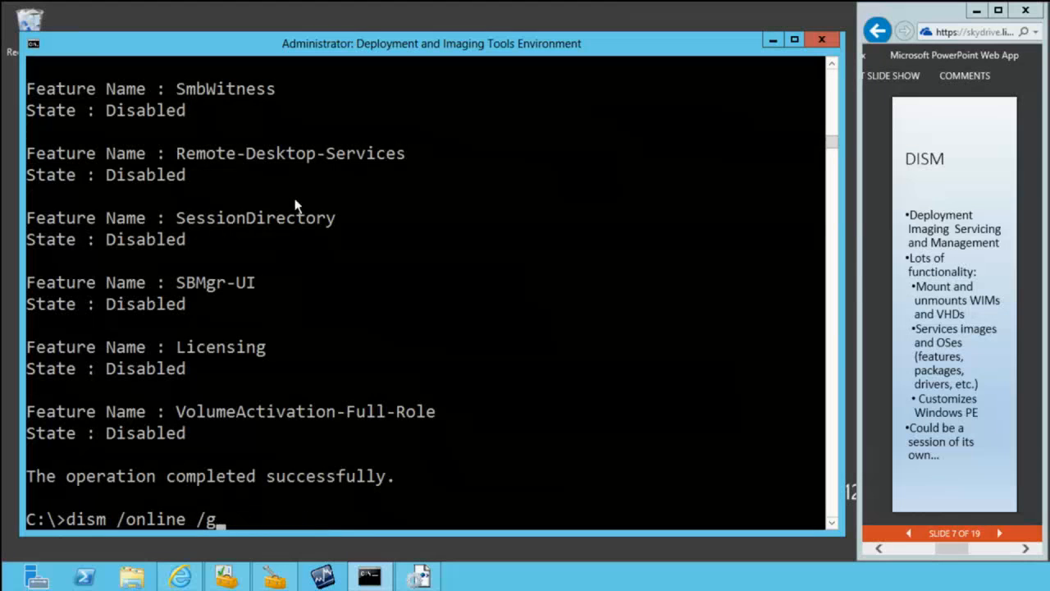
pyautogui.write('/')
pyautogui.write('?')
pyautogui.press('Return')
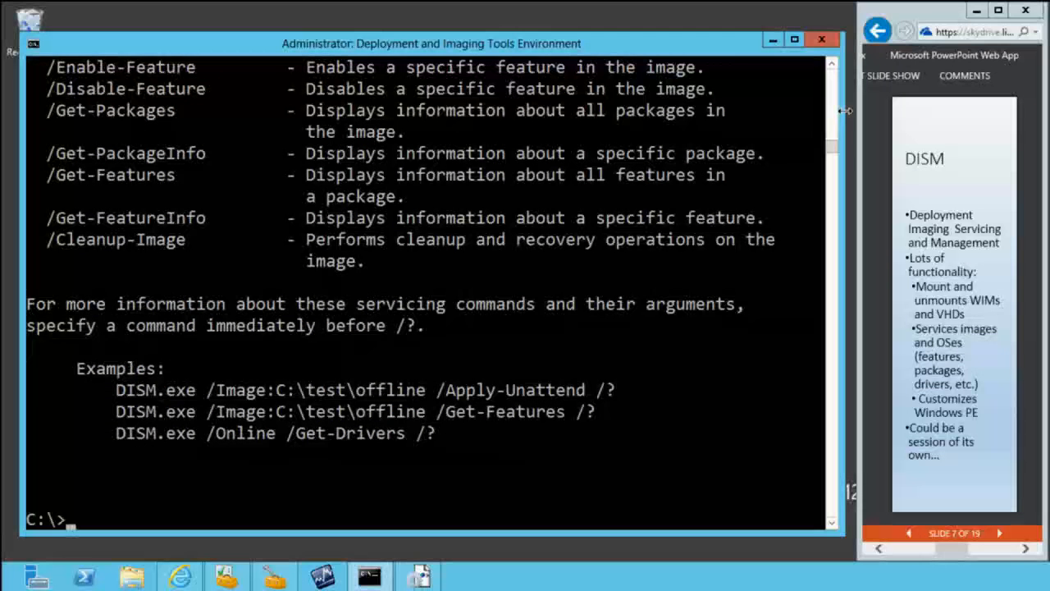
# Step: Enable the TIFF filter feature with dism /online /enable-feature /featurename:TIFFIFilter, and answer n to the restart question
pyautogui.press('Up')
pyautogui.press('BackSpace')
pyautogui.write('en')
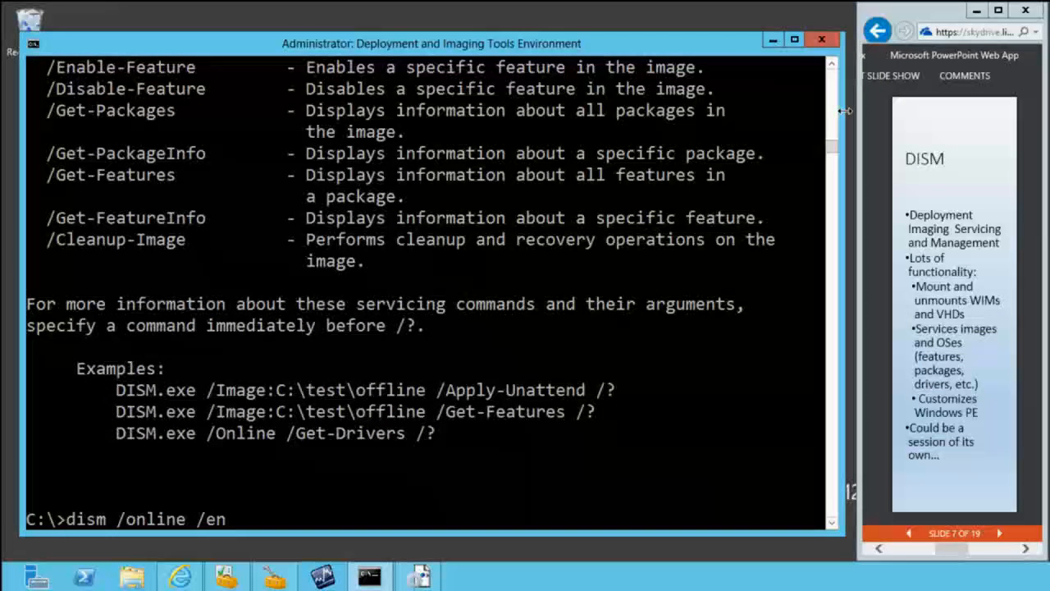
pyautogui.write('able-feature /f')
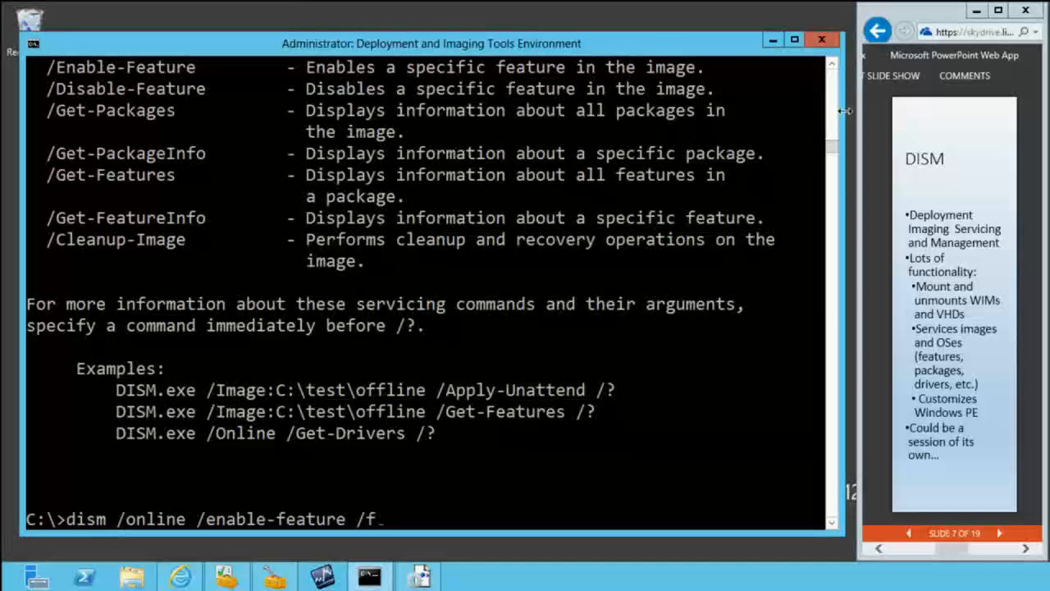
pyautogui.write('eaturename:')
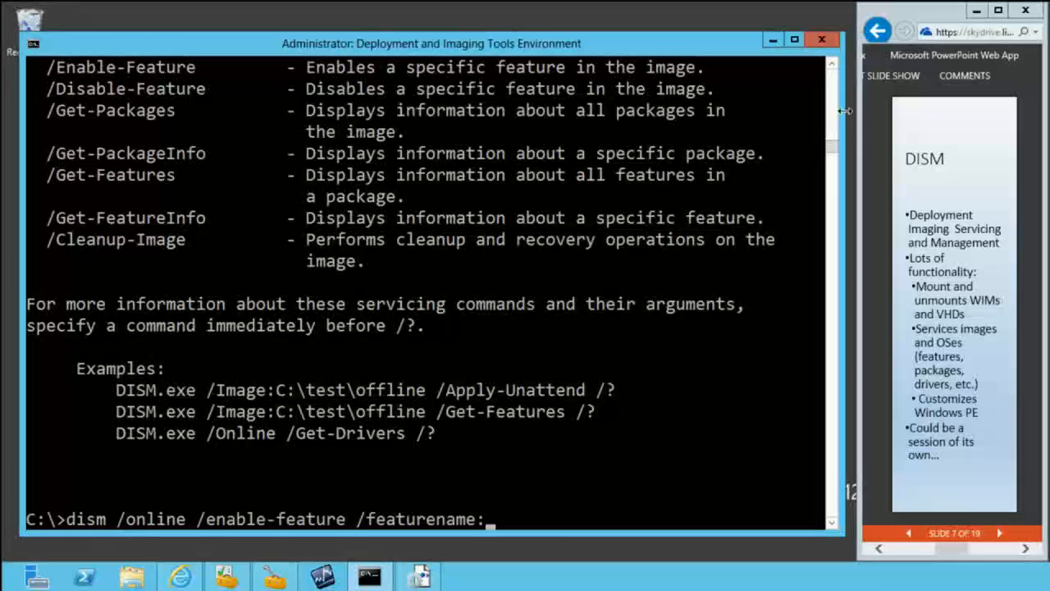
pyautogui.write('TIFFIFIL')
pyautogui.press('BackSpace')
pyautogui.press('BackSpace')
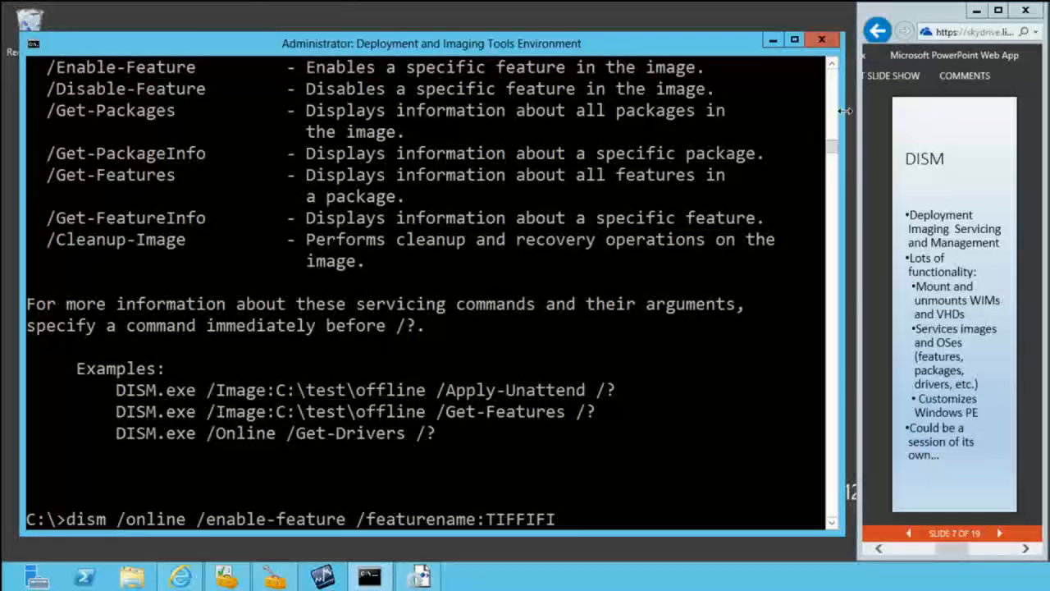
pyautogui.write('ilter')
pyautogui.press('Return')
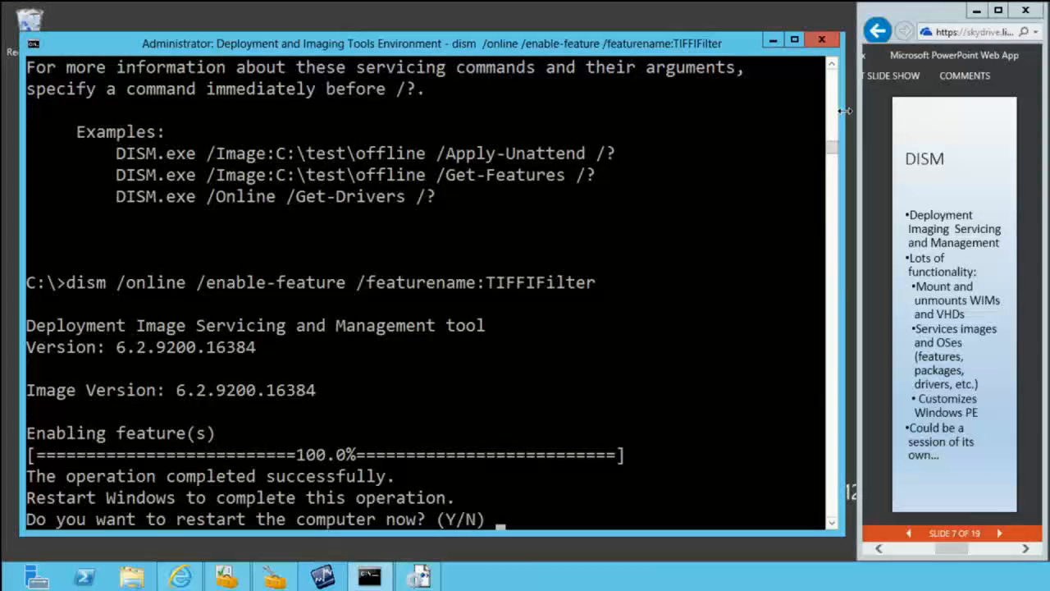
pyautogui.write('n')
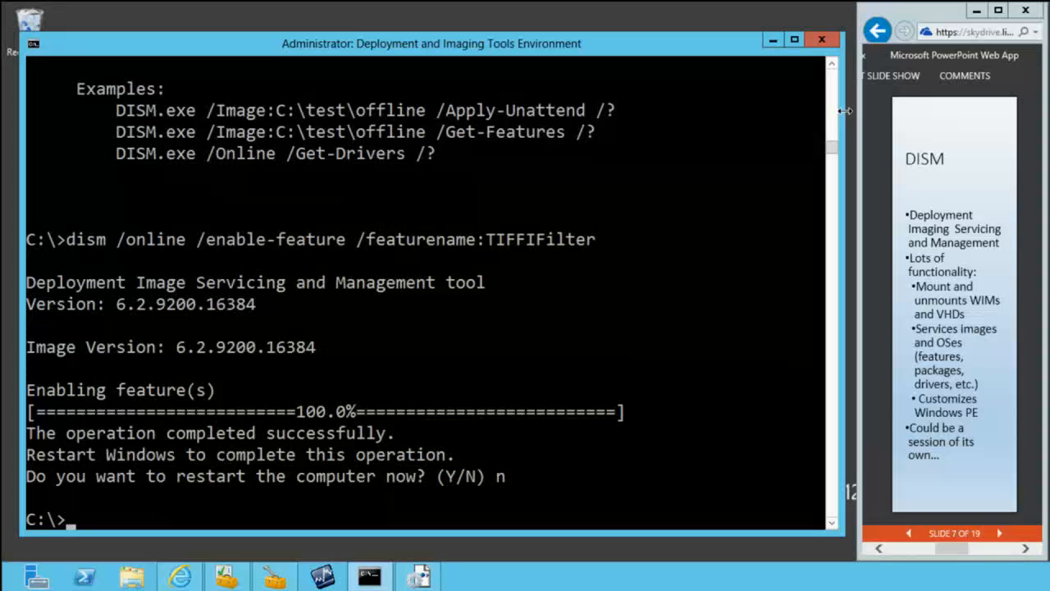
# Step: Display the general DISM help with dism /? and review its imaging commands, WIM commands and options
pyautogui.write('dism /?')
pyautogui.press('Return')
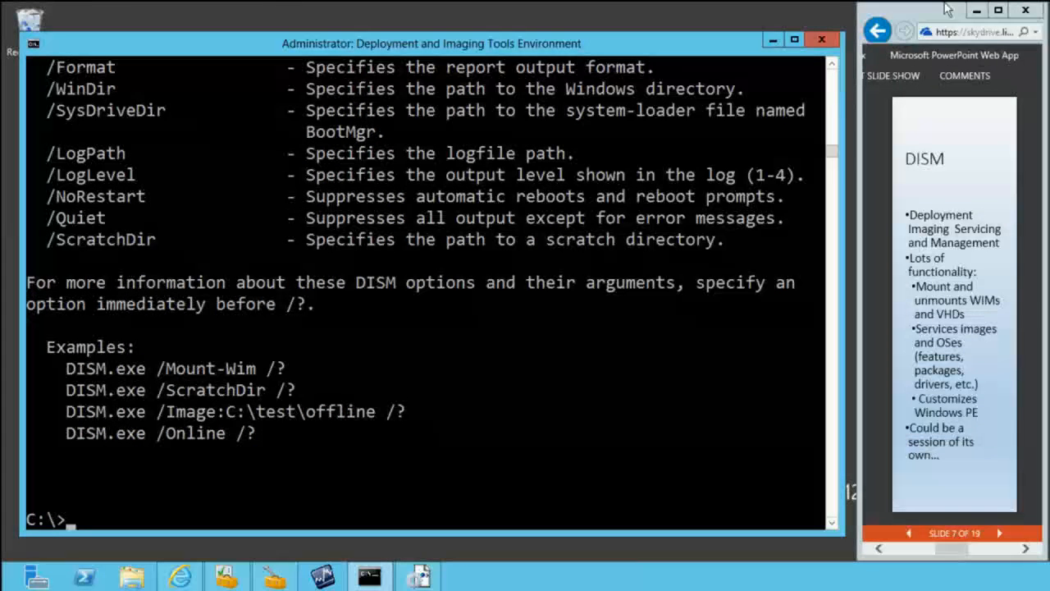
pyautogui.click(836, 82)
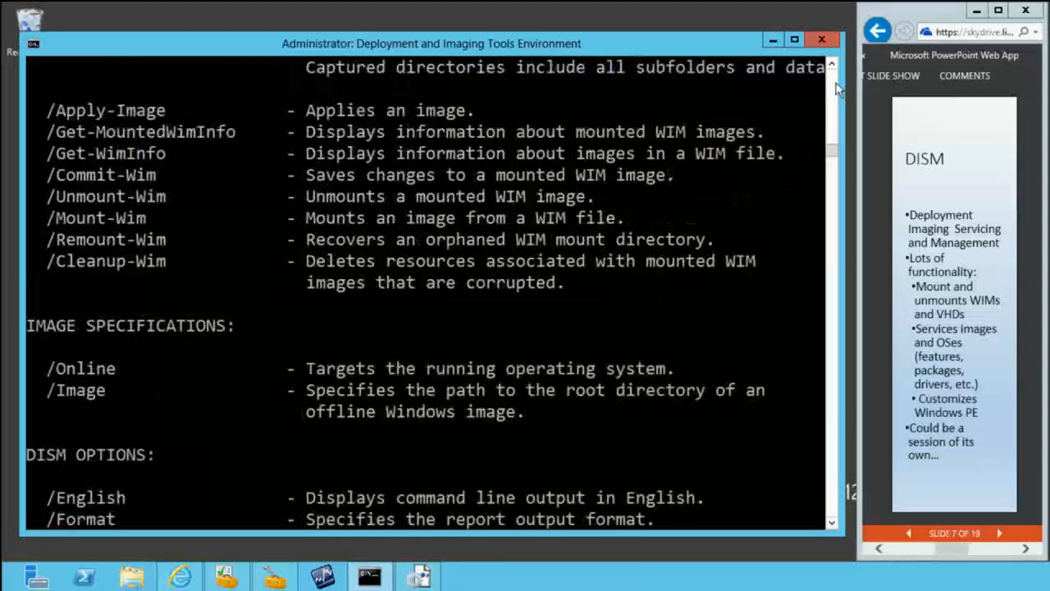
pyautogui.click(836, 83)
pyautogui.click(836, 83)
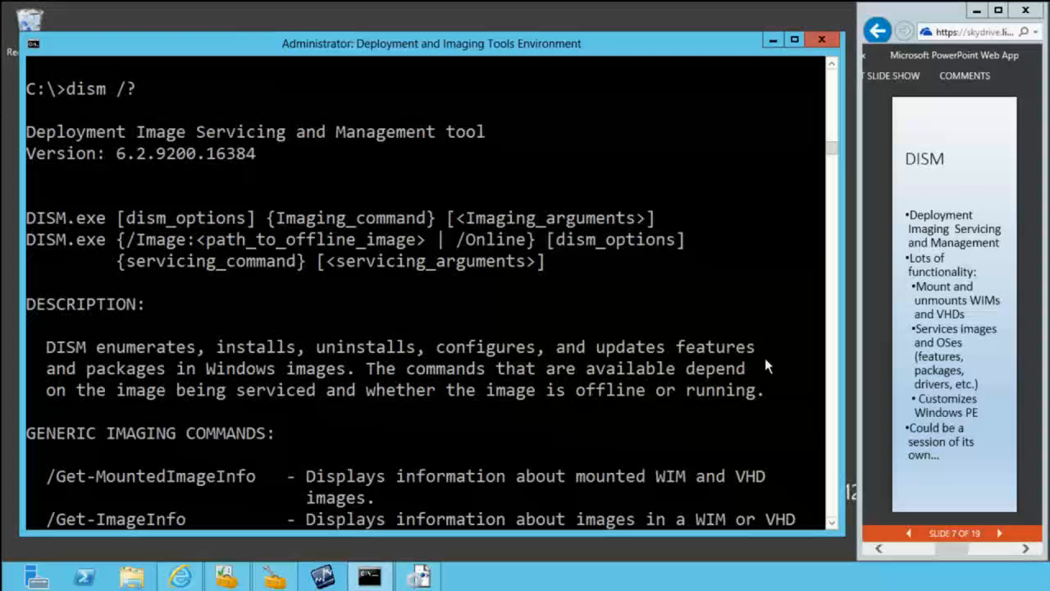
pyautogui.click(834, 504)
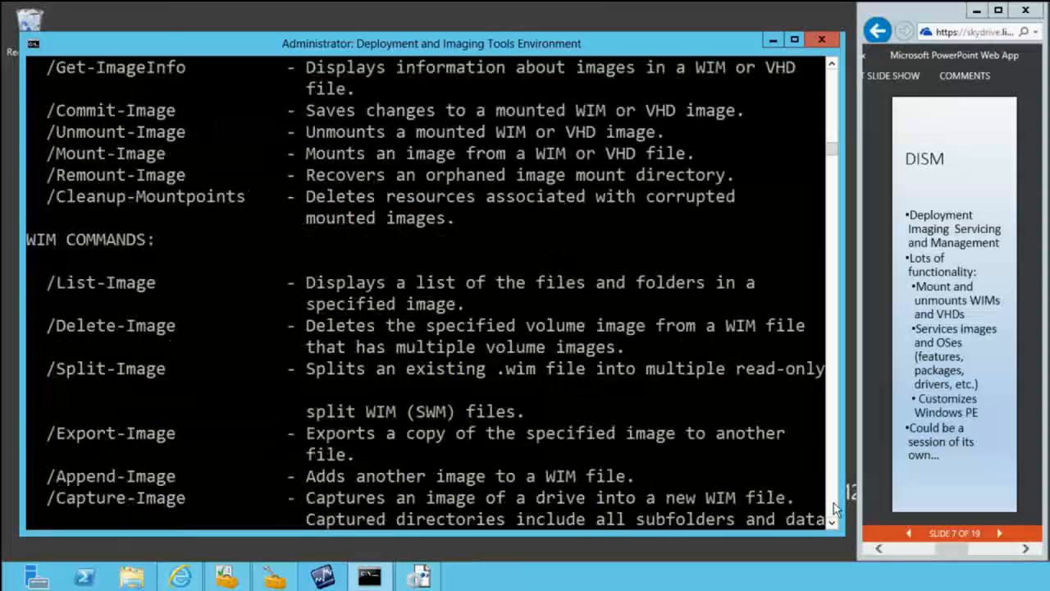
pyautogui.click(834, 509)
pyautogui.click(834, 509)
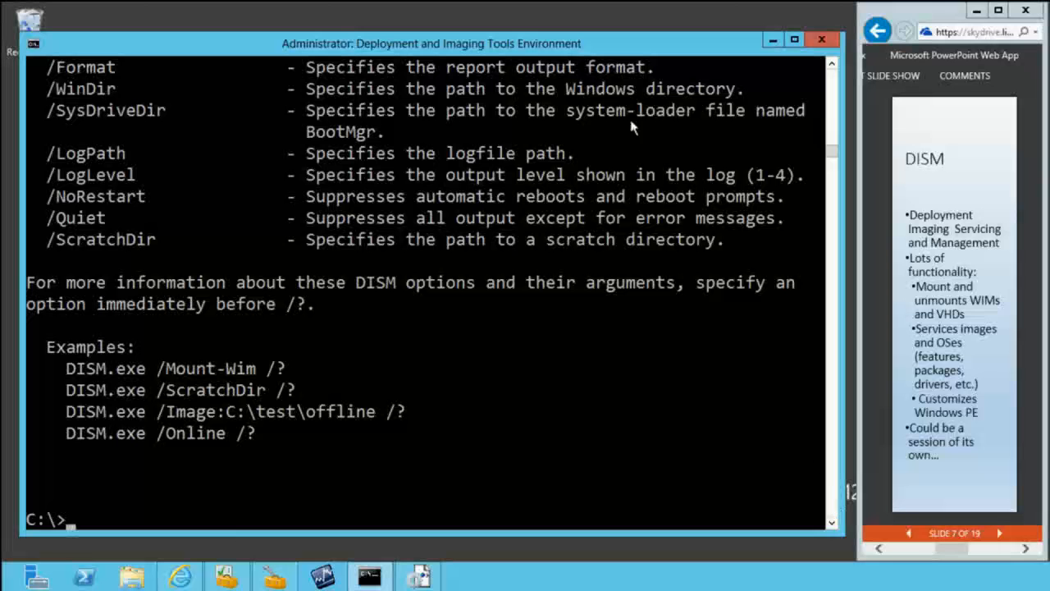
# Step: Switch to the PowerPoint Web App presentation and advance it to slide 9 about OSCDIMG
pyautogui.click(1000, 534)
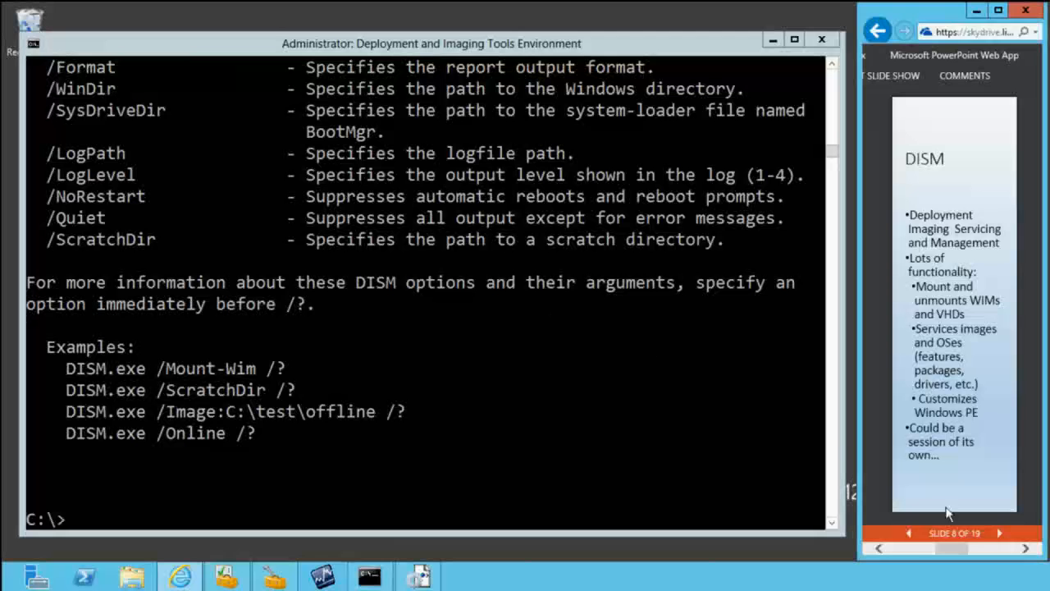
pyautogui.click(1000, 534)
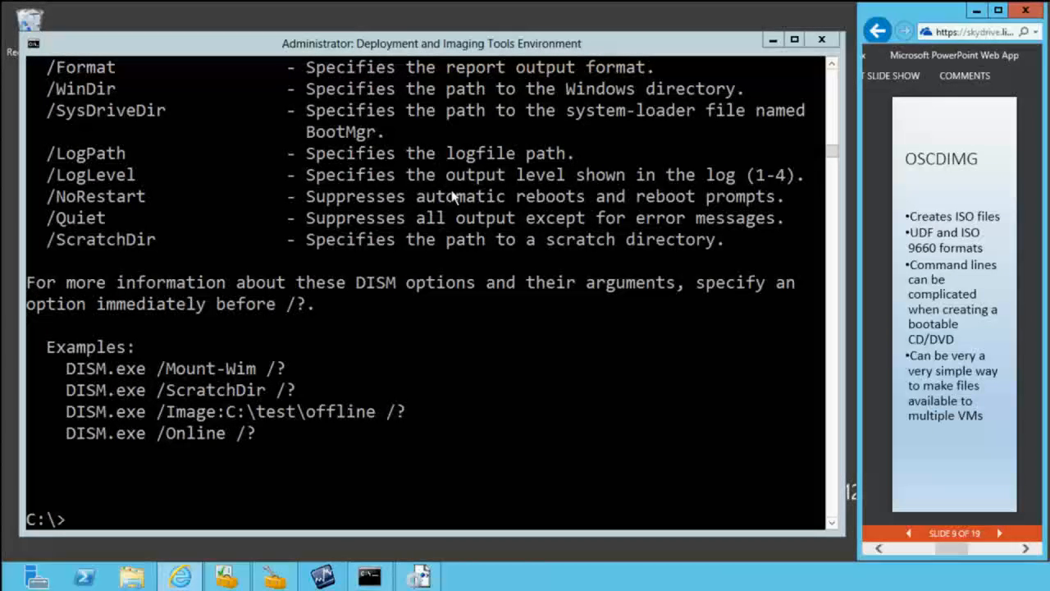
# Step: Switch to the Deployment and Imaging Tools Environment and display the OSCDIMG help with oscdimg /?
pyautogui.click(289, 105)
pyautogui.write('os')
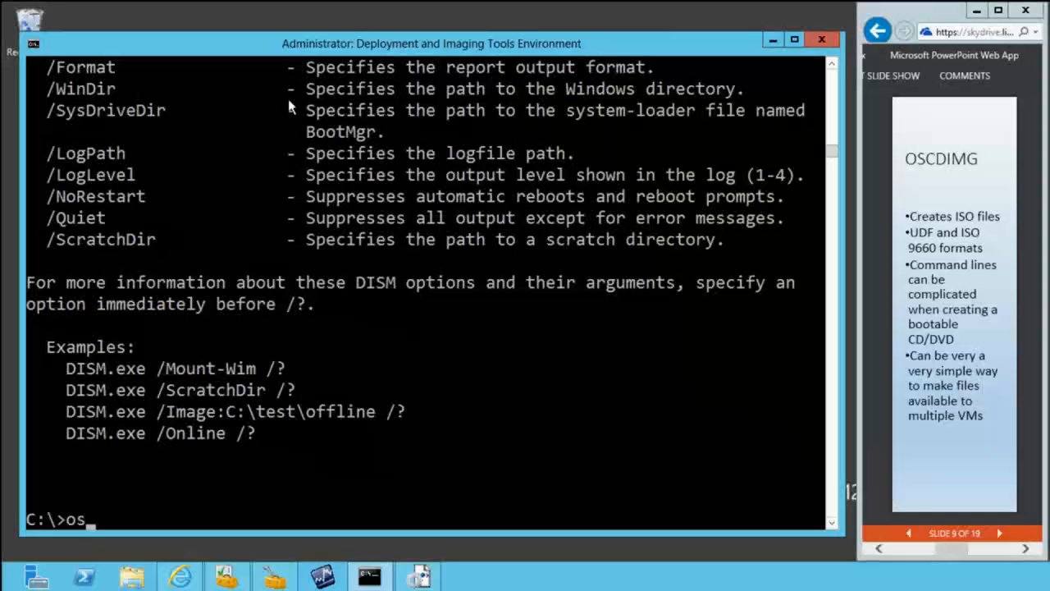
pyautogui.write('cdimg /?')
pyautogui.press('Return')
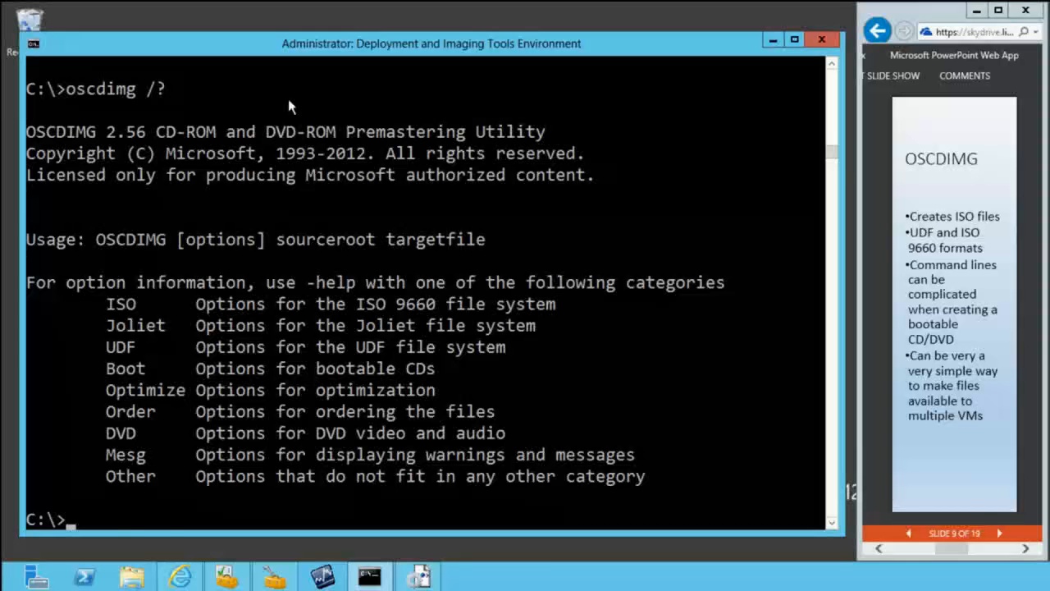
# Step: Display the ISO 9660 file system options with oscdimg -help iso
pyautogui.press('Up')
pyautogui.press('BackSpace')
pyautogui.press('BackSpace')
pyautogui.write('iso')
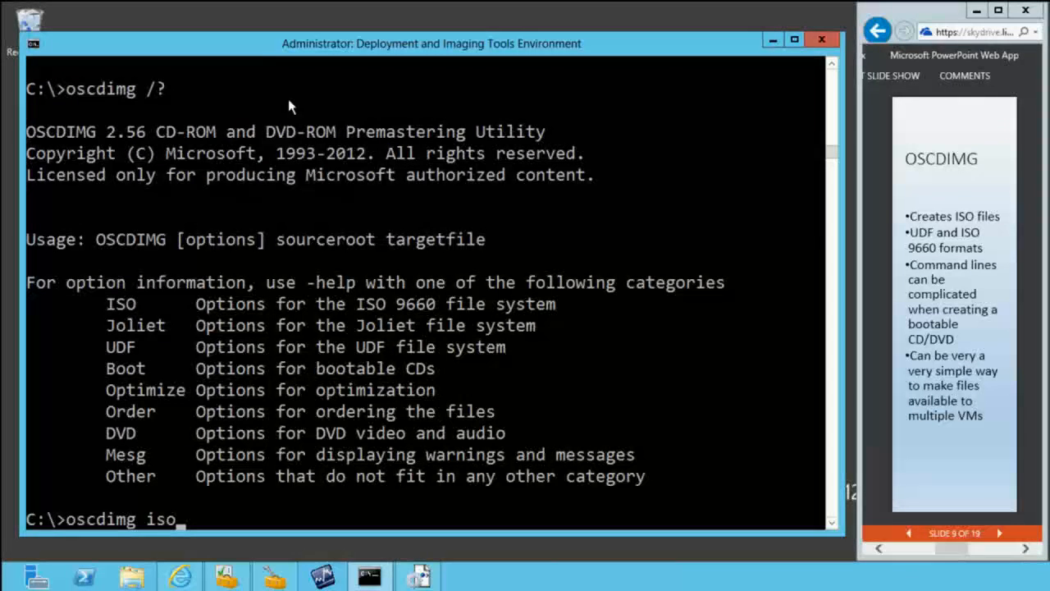
pyautogui.press('BackSpace')
pyautogui.press('BackSpace')
pyautogui.press('BackSpace')
pyautogui.write('-ehp')
pyautogui.press('BackSpace')
pyautogui.press('BackSpace')
pyautogui.press('BackSpace')
pyautogui.press('BackSpace')
pyautogui.write('help iso')
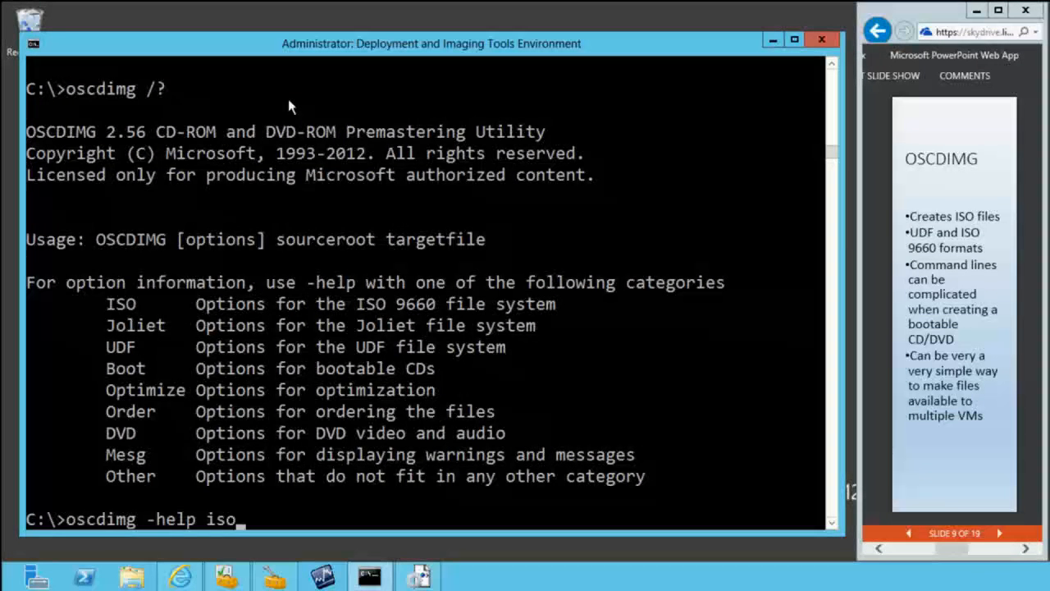
pyautogui.press('Return')
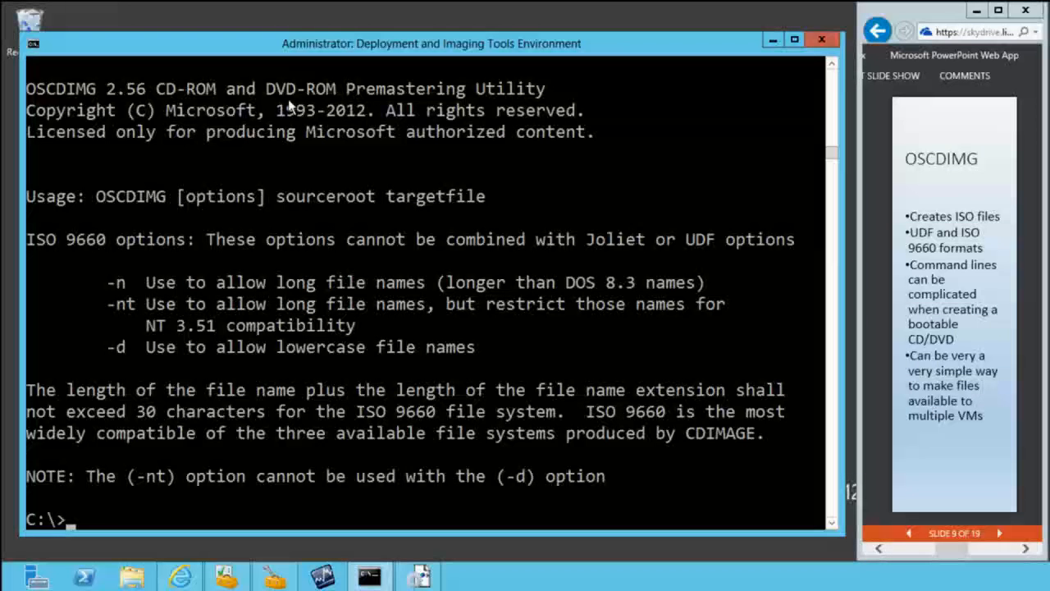
# Step: Try to create an ISO without any options using oscdimg e:\Source\DemoApps c:\temp\mms.iso
pyautogui.write('oscdimg ')
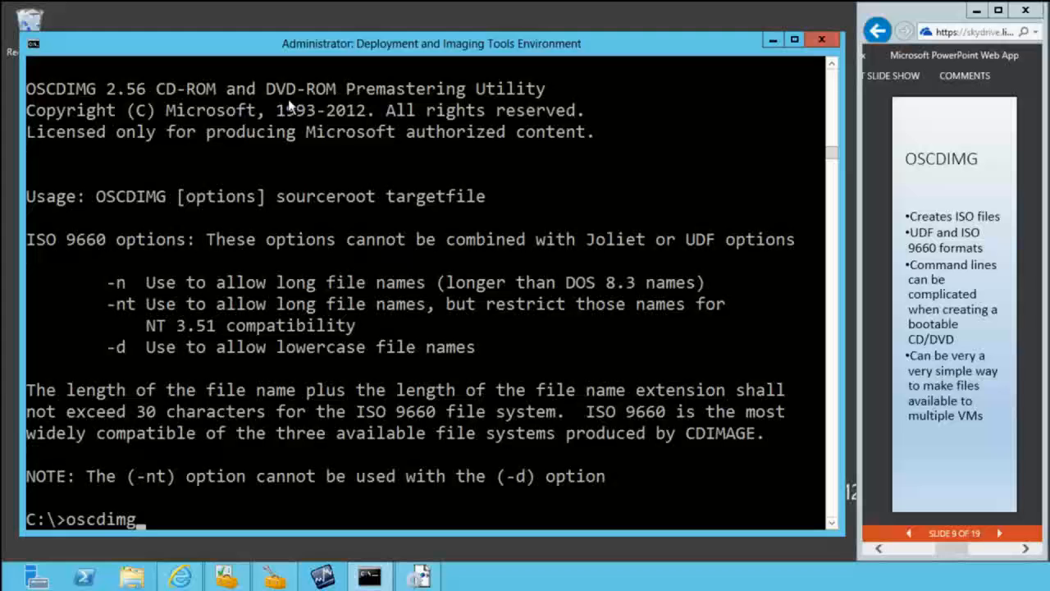
pyautogui.write('e:\\')
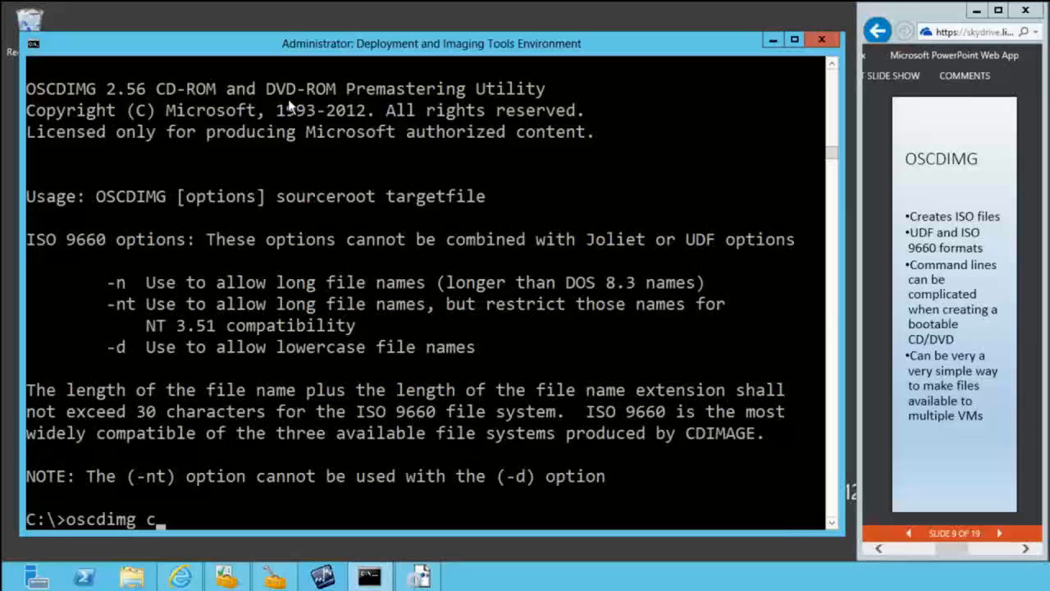
pyautogui.write('\\d')
pyautogui.press('Tab')
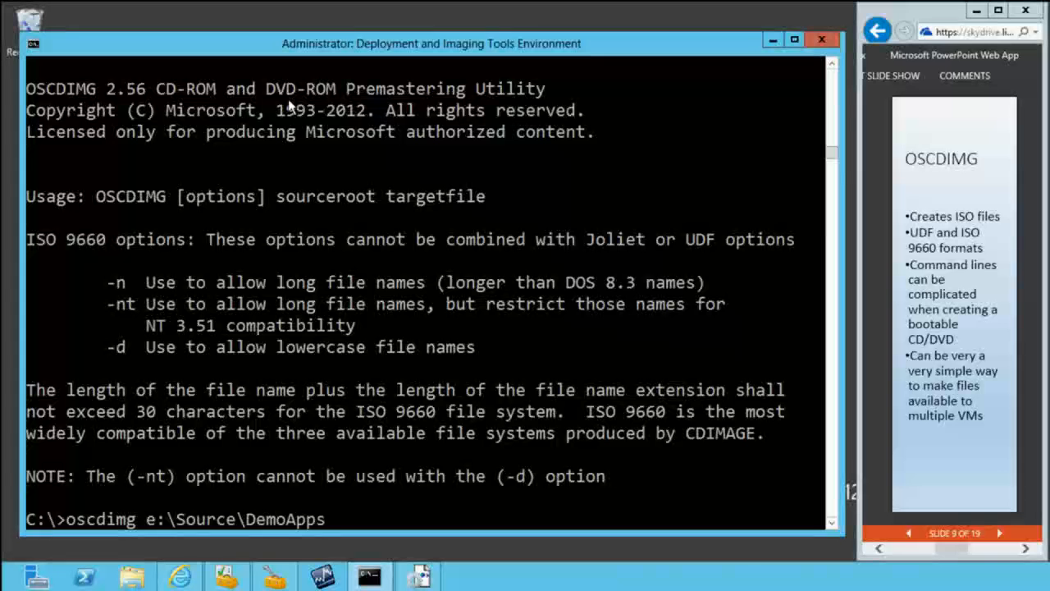
pyautogui.write('c:\\temp\\mms.iso')
pyautogui.press('Return')
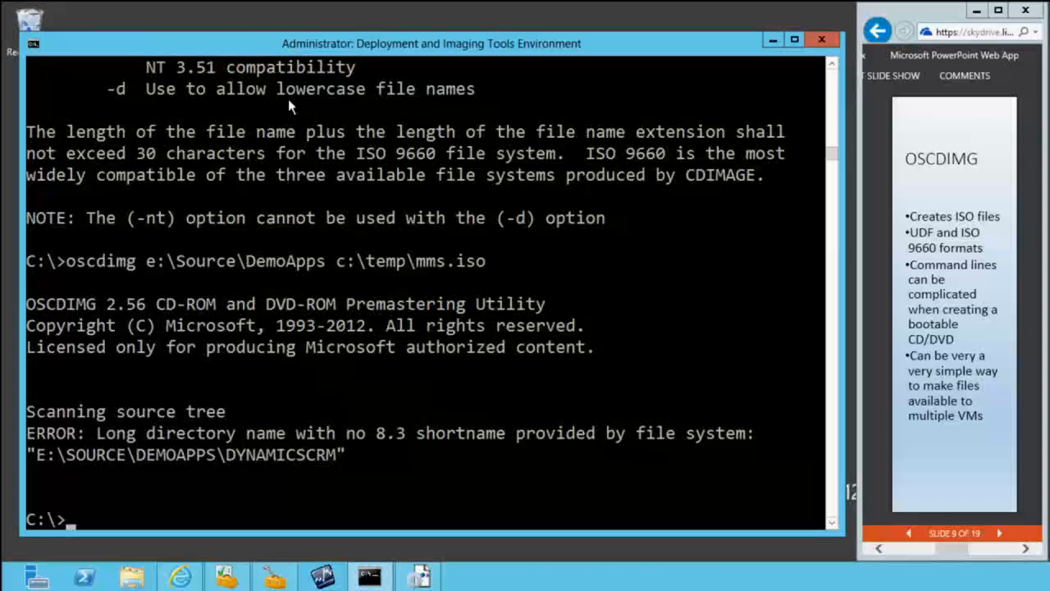
# Step: Check the ISO option help and rerun the image creation as oscdimg -n -d e:\Source\DemoApps c:\temp\mms.iso
pyautogui.press('Up')
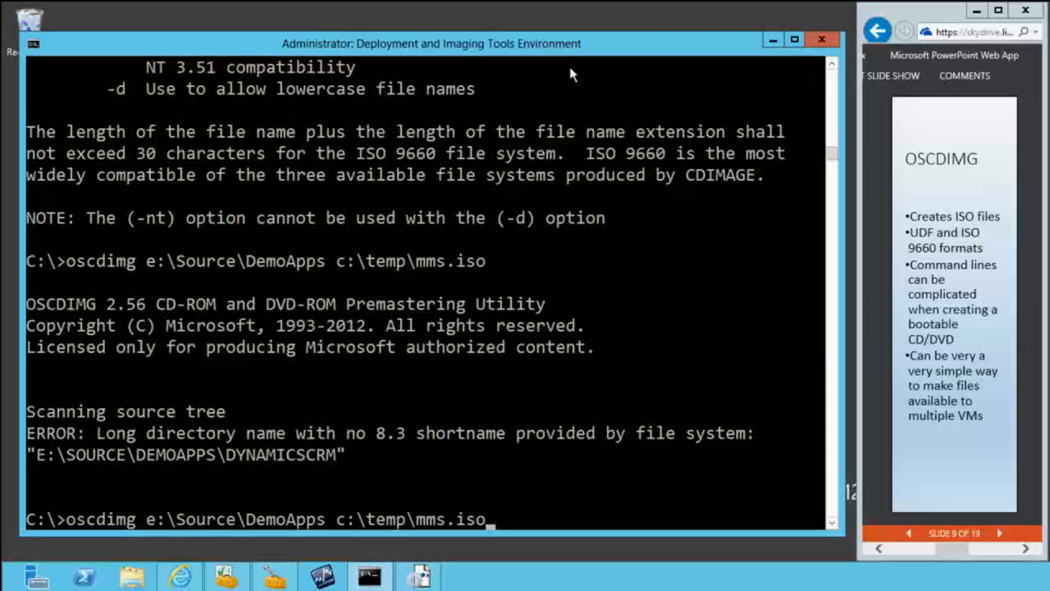
pyautogui.click(832, 64)
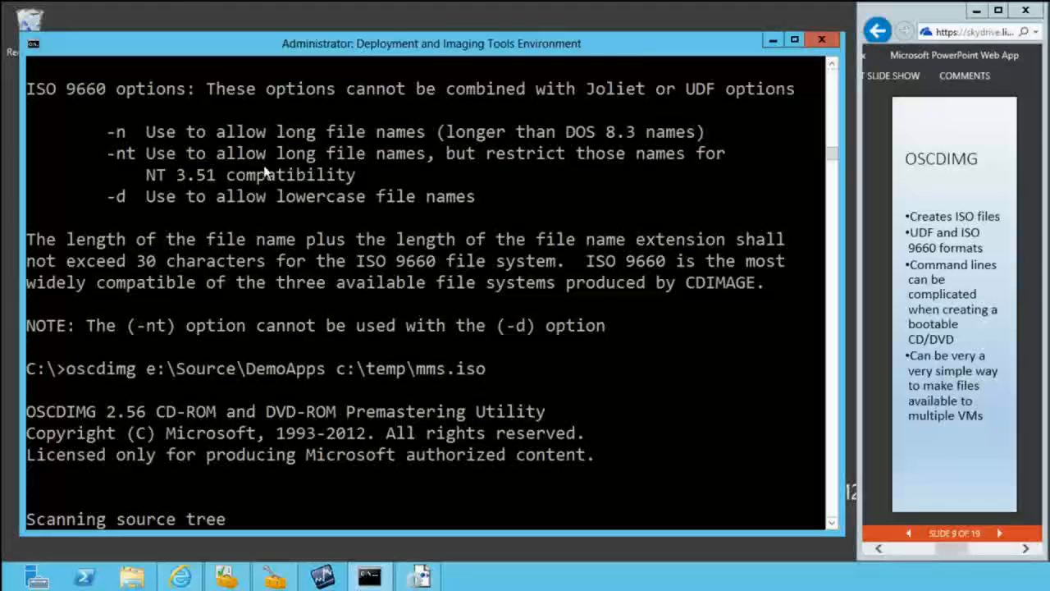
pyautogui.scroll(-2, 316, 190)
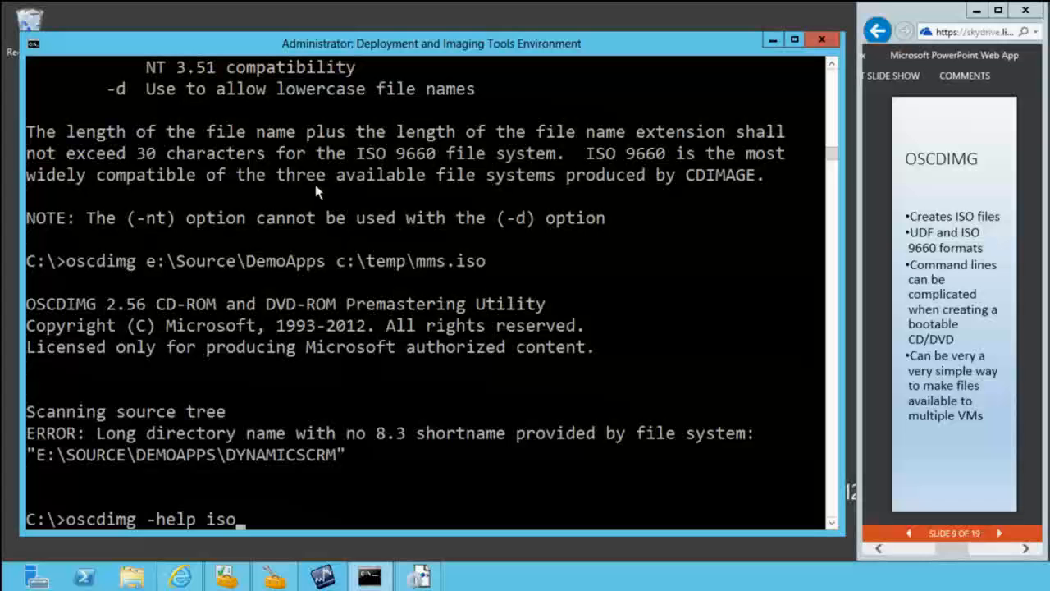
pyautogui.press('Up')
pyautogui.press('Left')
pyautogui.press('Left')
pyautogui.press('Left')
pyautogui.press('Left')
pyautogui.press('Left')
pyautogui.press('Left')
pyautogui.press('Left')
pyautogui.press('Left')
pyautogui.press('Left')
pyautogui.press('Left')
pyautogui.press('Left')
pyautogui.press('Left')
pyautogui.press('Left')
pyautogui.press('Left')
pyautogui.press('Left')
pyautogui.press('Left')
pyautogui.press('Left')
pyautogui.press('Left')
pyautogui.press('Left')
pyautogui.press('Left')
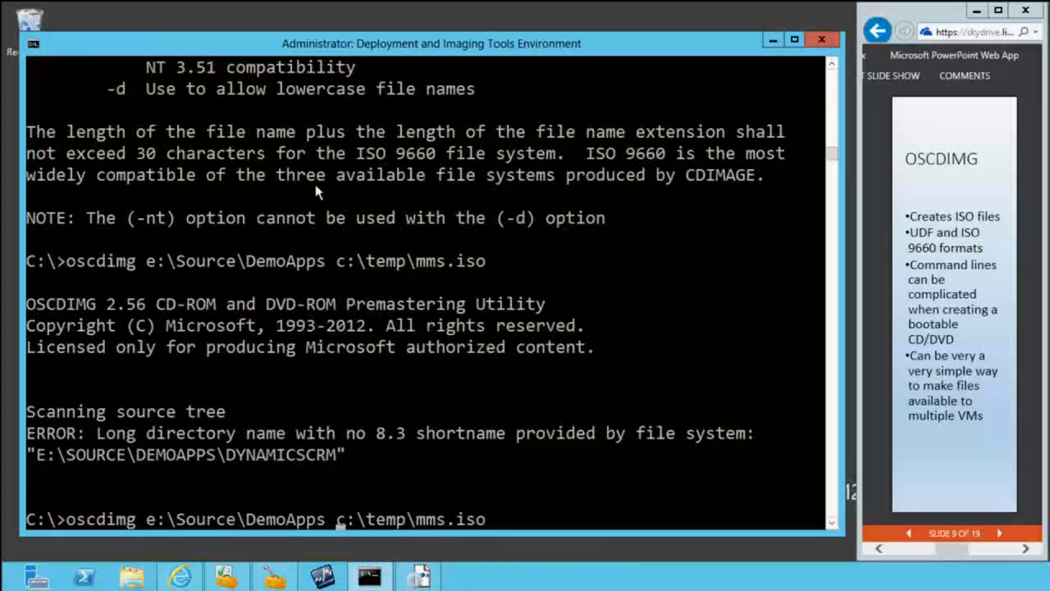
pyautogui.press('Left')
pyautogui.press('Left')
pyautogui.press('Left')
pyautogui.press('Left')
pyautogui.press('Left')
pyautogui.write('-n ')
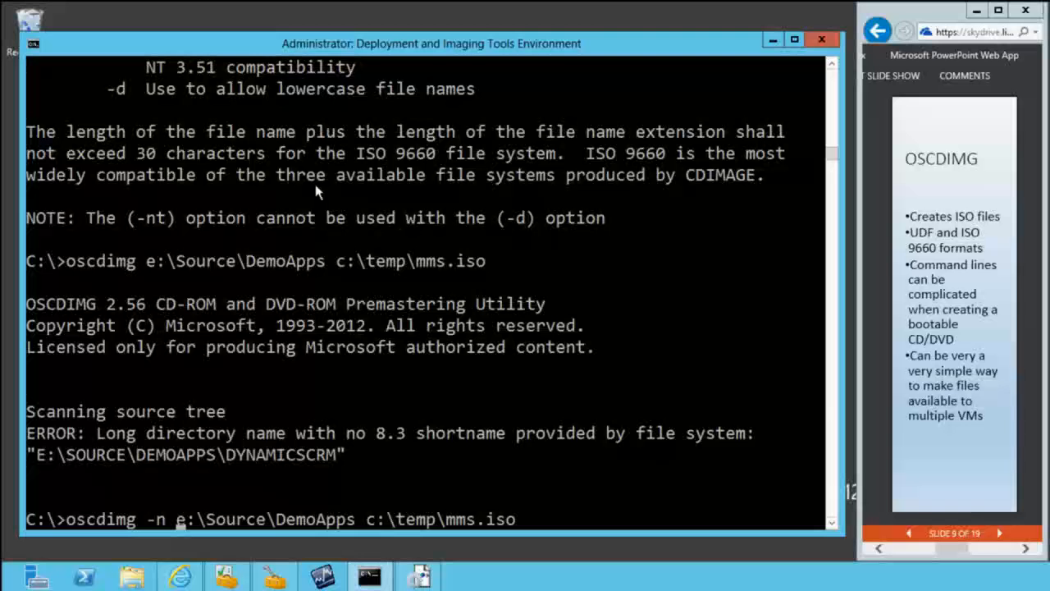
pyautogui.write('-d')
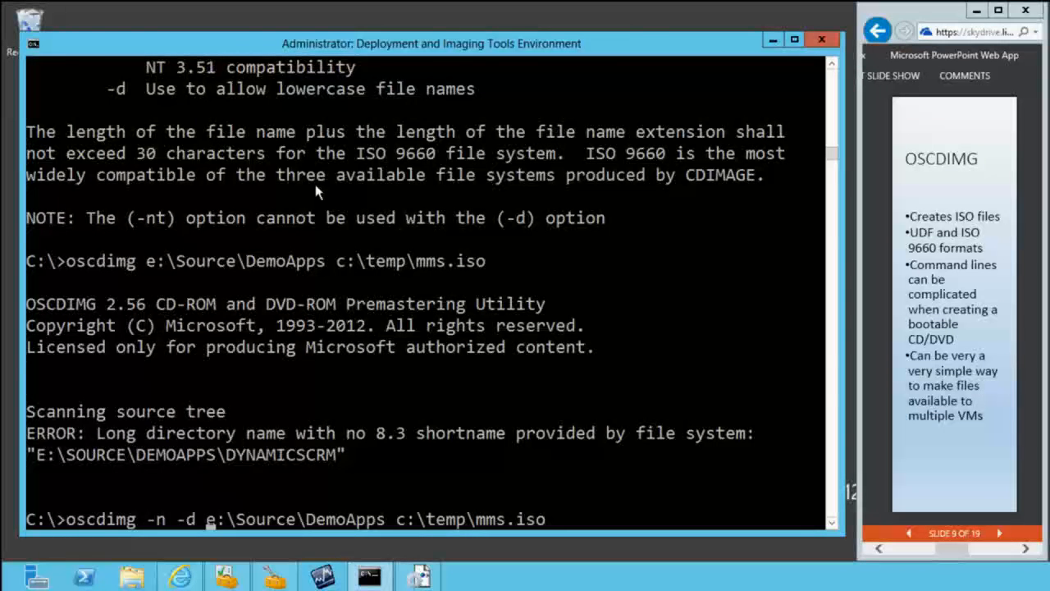
pyautogui.press('Return')
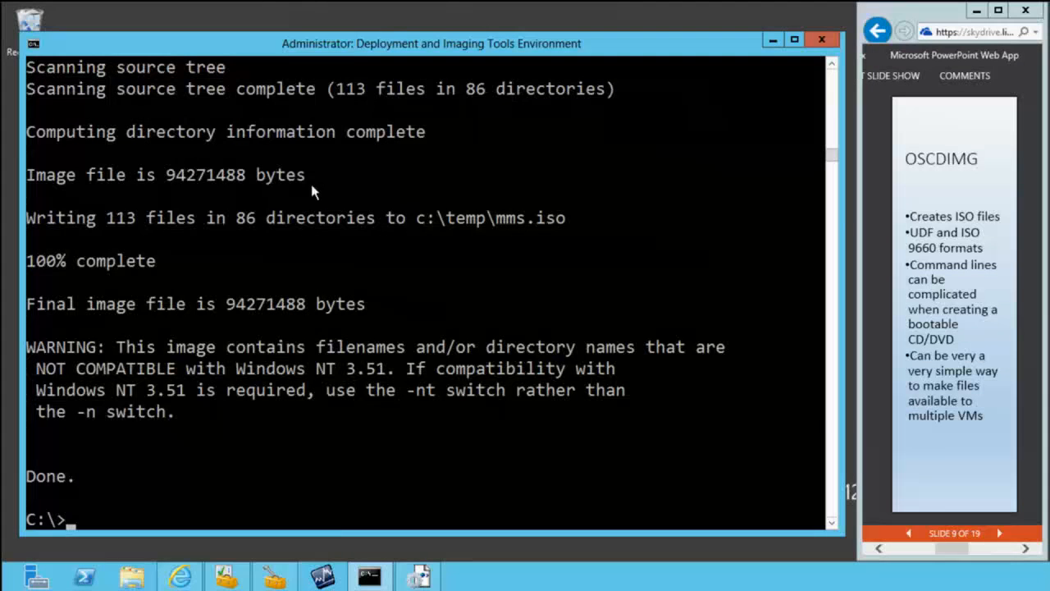
# Step: Open the folder with start c:\temp and mount mms.iso to show its contents
pyautogui.write('start c:\\temp')
pyautogui.press('Return')
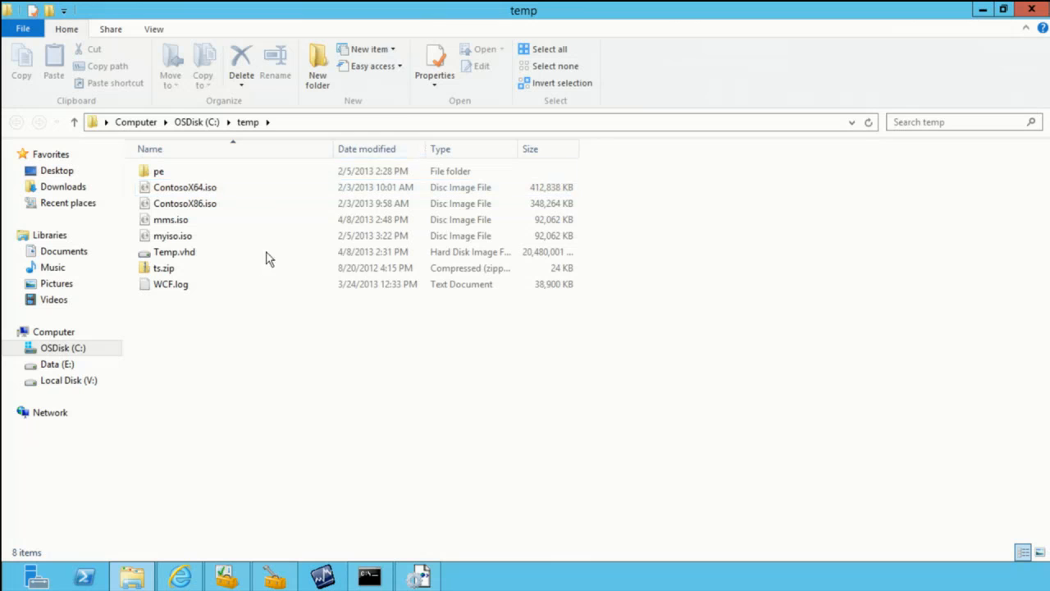
pyautogui.click(190, 221)
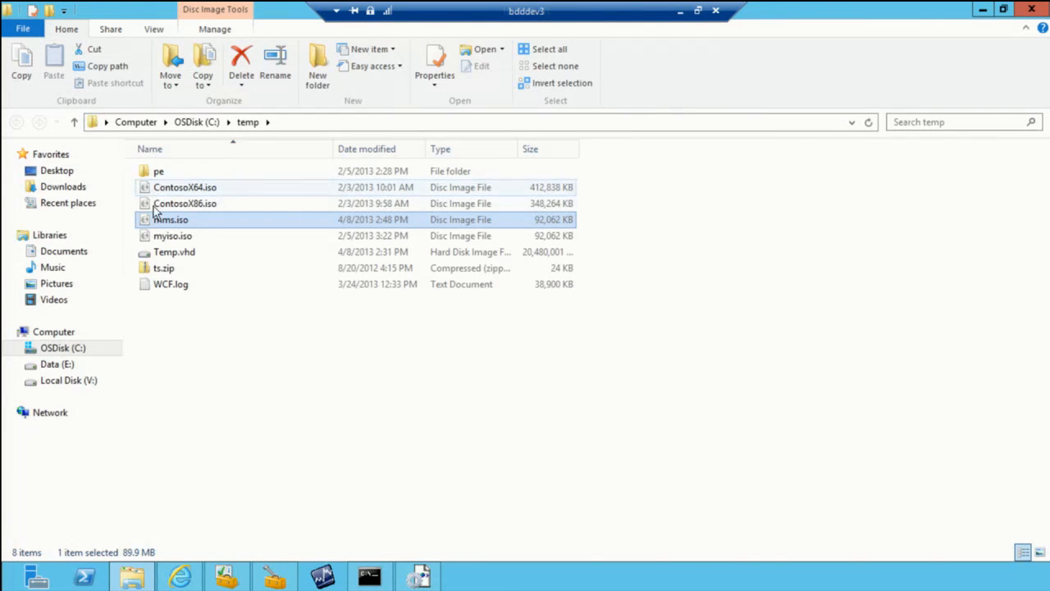
pyautogui.rightClick(175, 227)
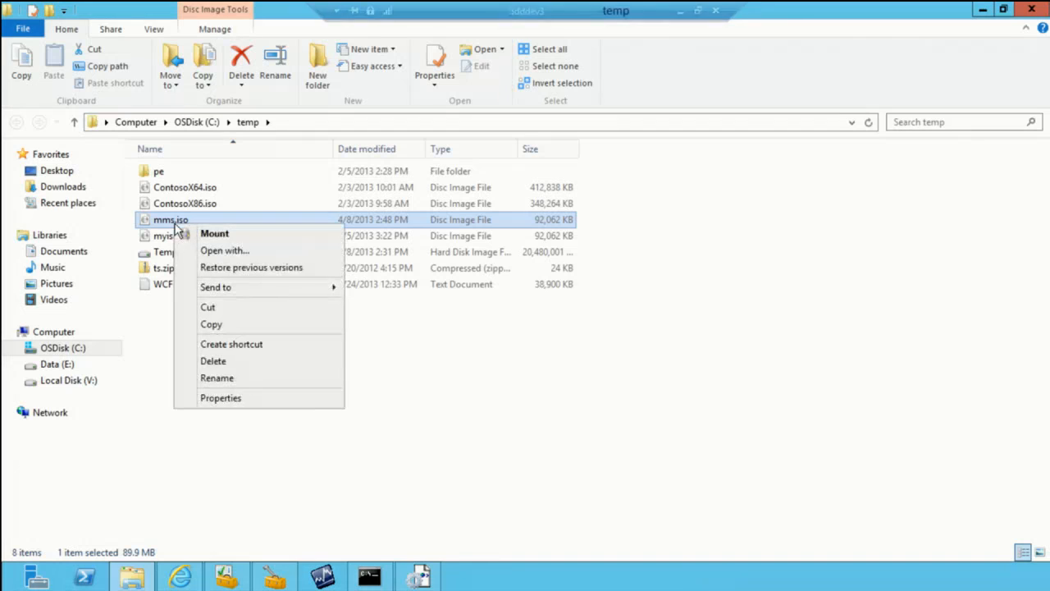
pyautogui.click(215, 234)
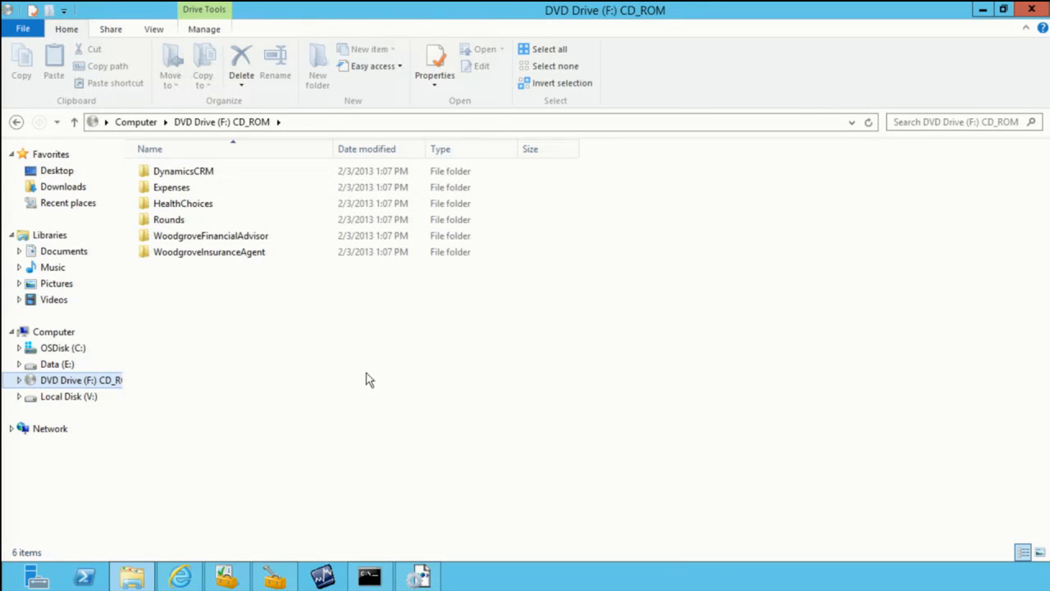
# Step: Eject the mounted DVD Drive (F:)
pyautogui.rightClick(72, 386)
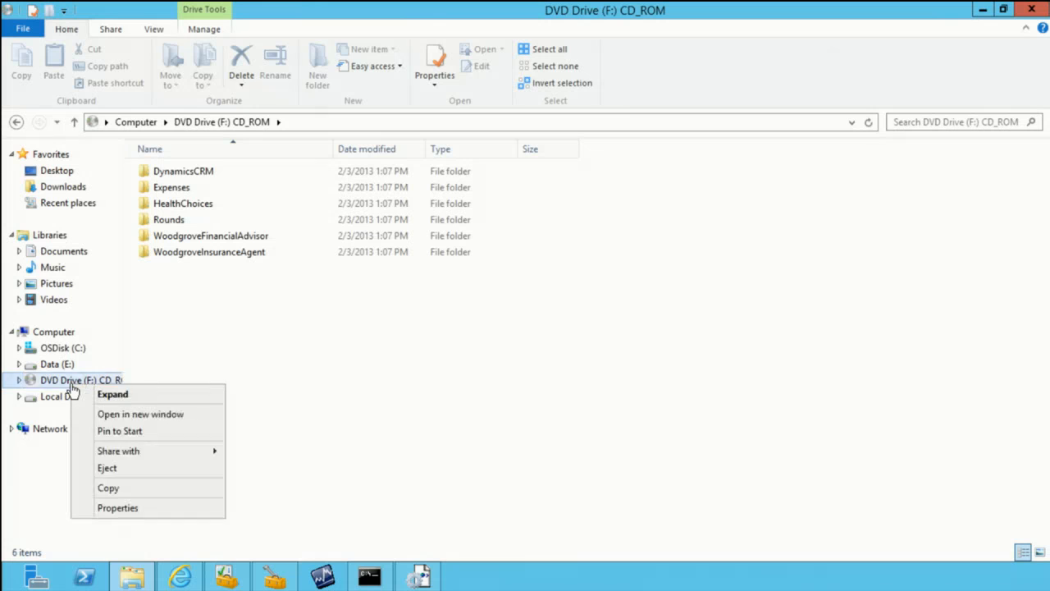
pyautogui.click(108, 469)
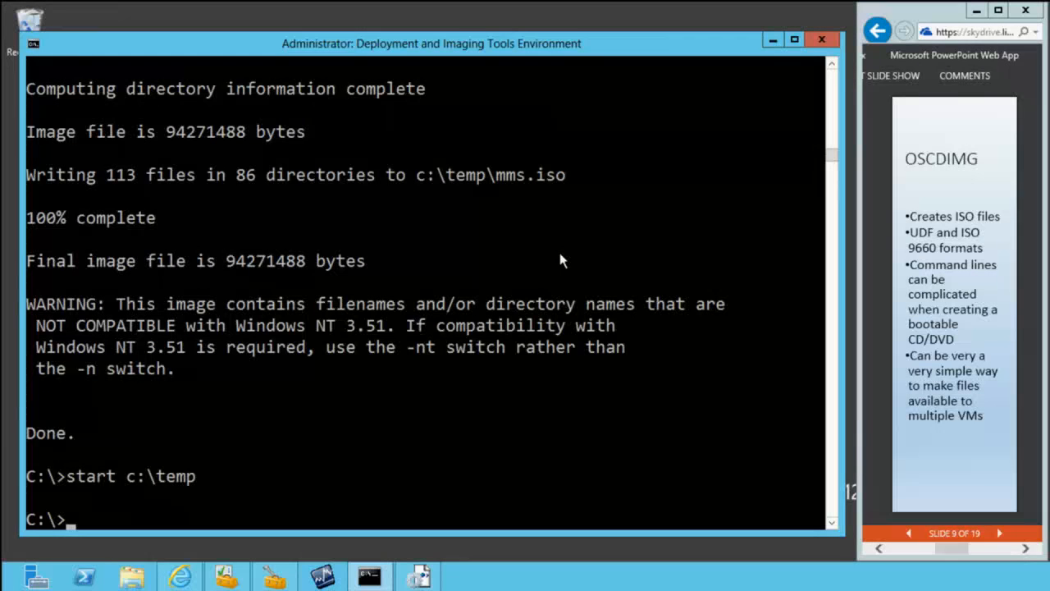
# Step: Change the prompt's directory to \Program Files (x86)\Windows Kits\8.0\Assessment and Deployment Kit\Deployment Tools
pyautogui.write('cd \\P')
pyautogui.press('Tab')
pyautogui.write('\\')
pyautogui.press('BackSpace')
pyautogui.press('Tab')
pyautogui.write('\\de')
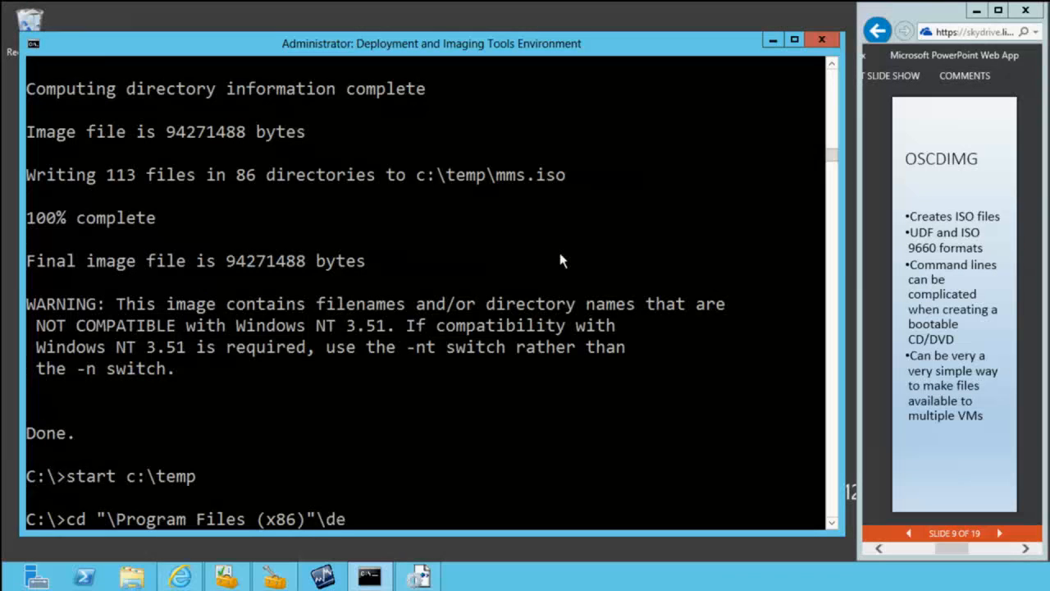
pyautogui.press('BackSpace')
pyautogui.press('BackSpace')
pyautogui.write('a')
pyautogui.press('BackSpace')
pyautogui.write('ws Kits')
pyautogui.press('Tab')
pyautogui.write('\\')
pyautogui.press('Tab')
pyautogui.write('\\a')
pyautogui.press('Tab')
pyautogui.write('\\>cd')
pyautogui.press('Tab')
pyautogui.press('Return')
# Step: List the contents of the Deployment Tools directory with dir
pyautogui.write('d')
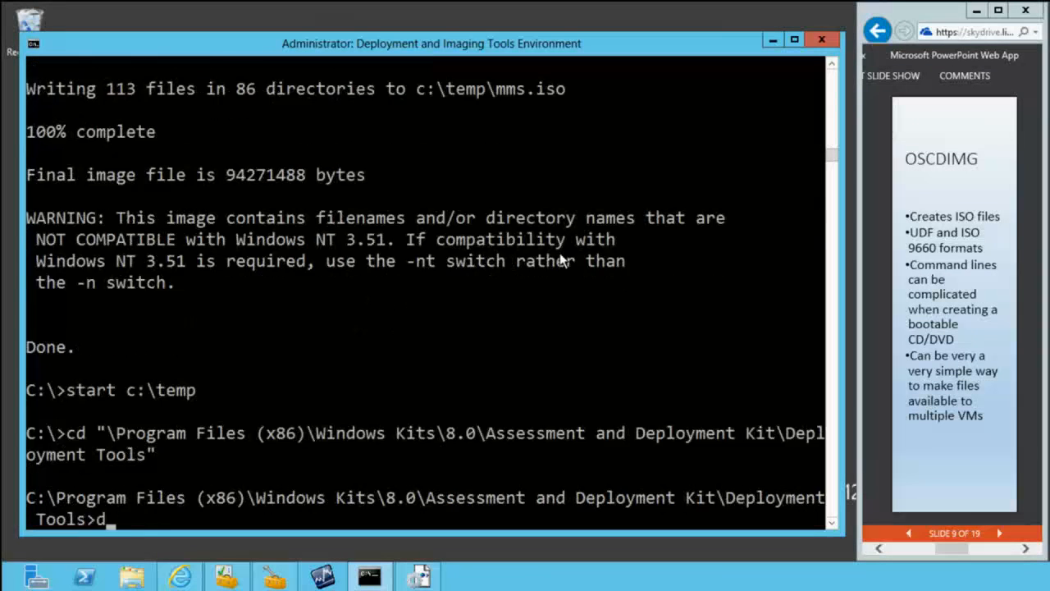
pyautogui.write('ir')
pyautogui.press('Return')
pyautogui.write('dir')
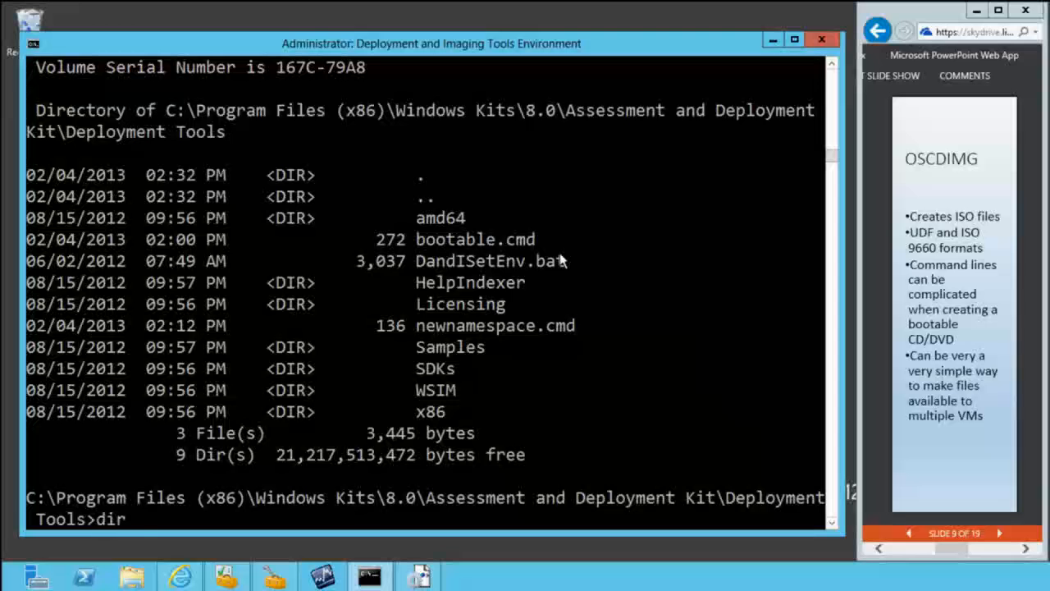
# Step: Open the bootable.cmd script with notepad bootable.cmd
pyautogui.press('BackSpace')
pyautogui.press('BackSpace')
pyautogui.press('BackSpace')
pyautogui.press('BackSpace')
pyautogui.write('notepad boot')
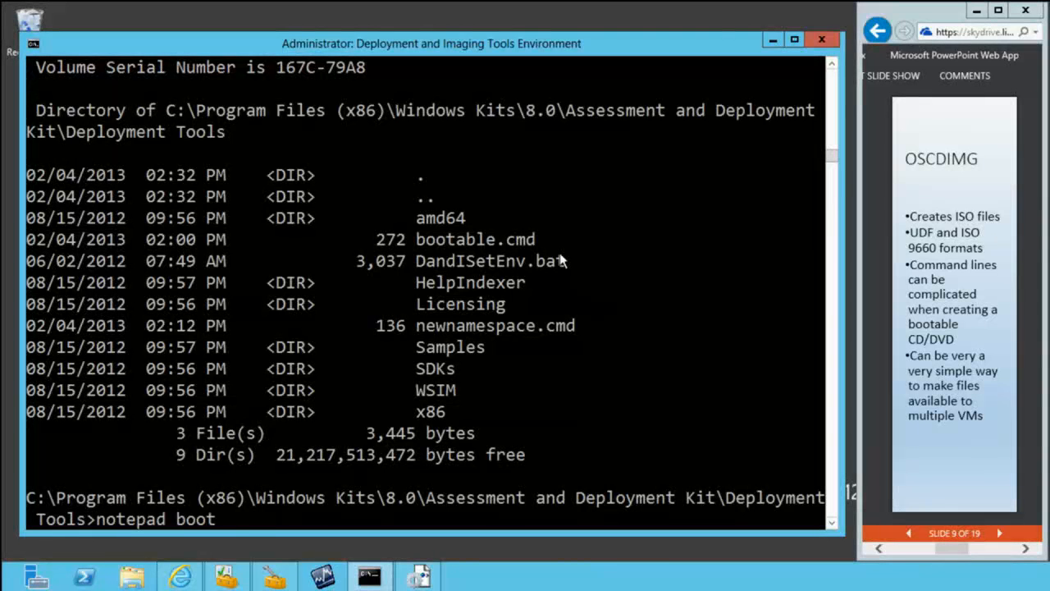
pyautogui.press('Tab')
pyautogui.press('Return')
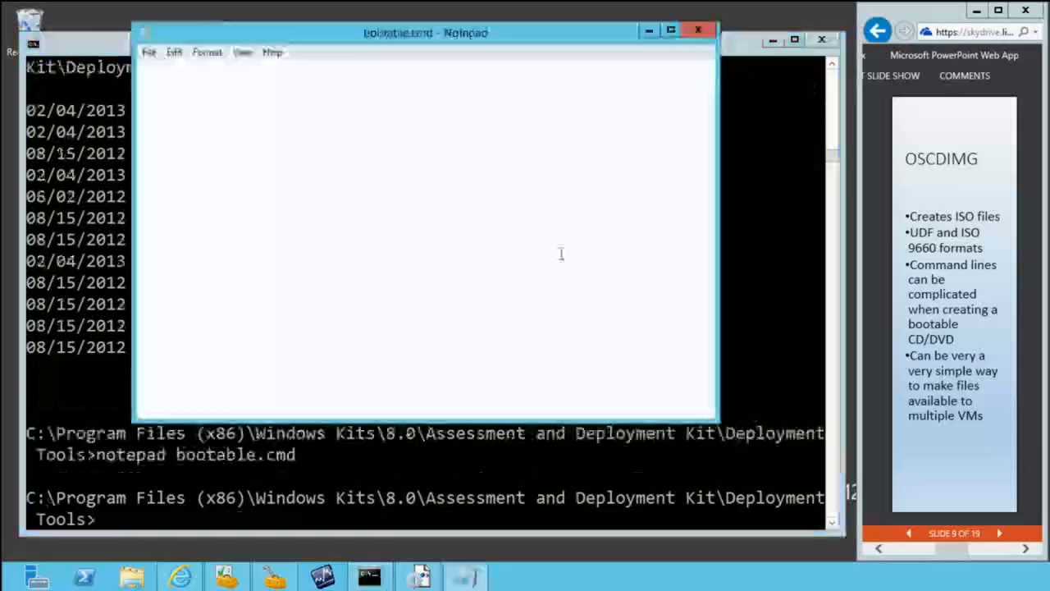
# Step: Maximize the bootable.cmd window and turn on word wrap to show the whole command line
pyautogui.doubleClick(475, 34)
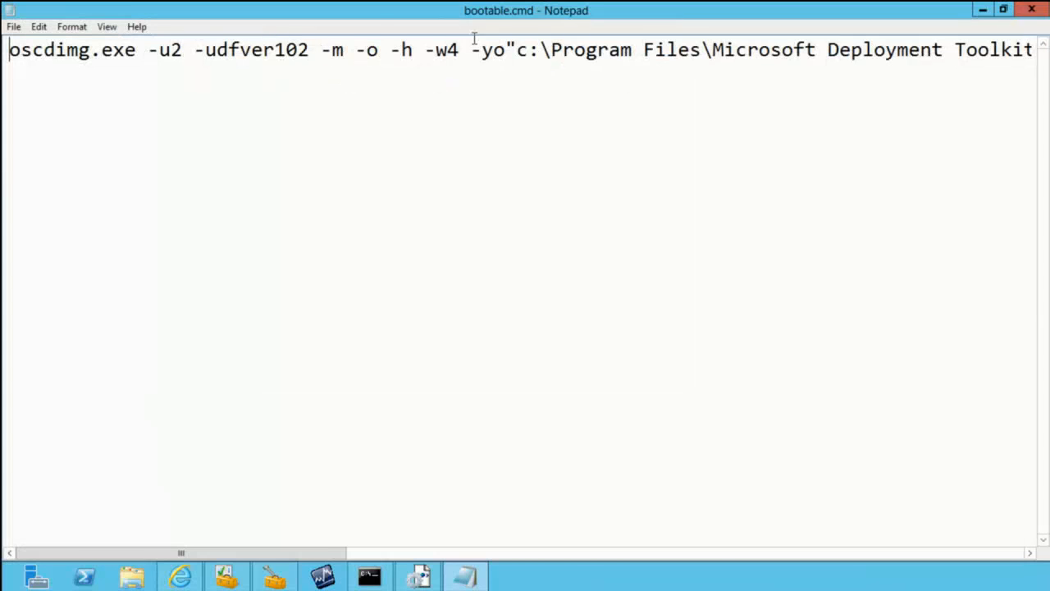
pyautogui.click(109, 32)
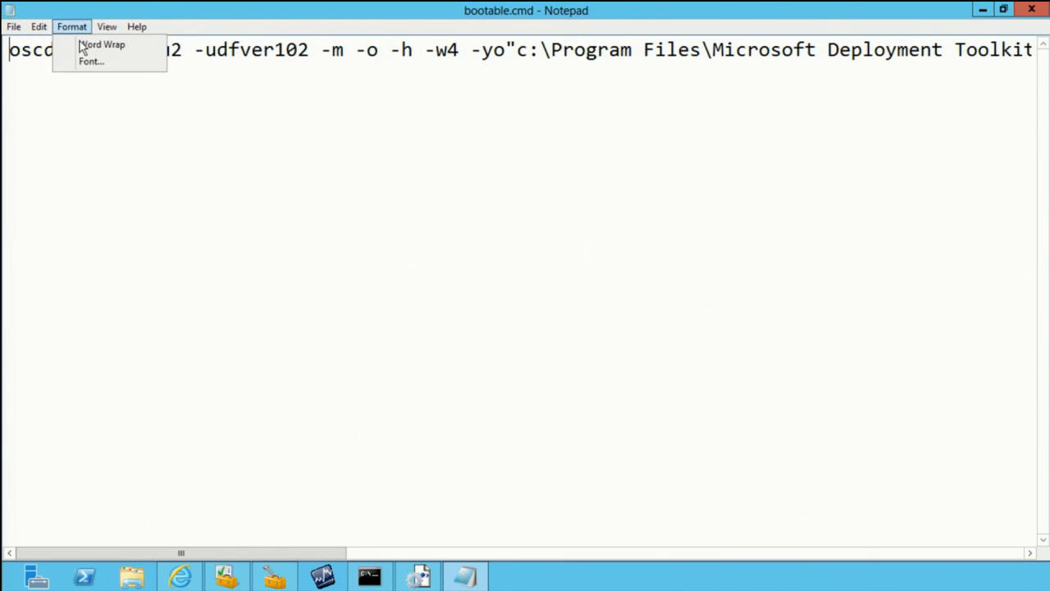
pyautogui.click(82, 45)
# Step: Highlight the oscdimg command's boot order option, Windows 8 source path and c:\Win8x64.iso target in turn, and close Notepad
pyautogui.moveTo(324, 8)
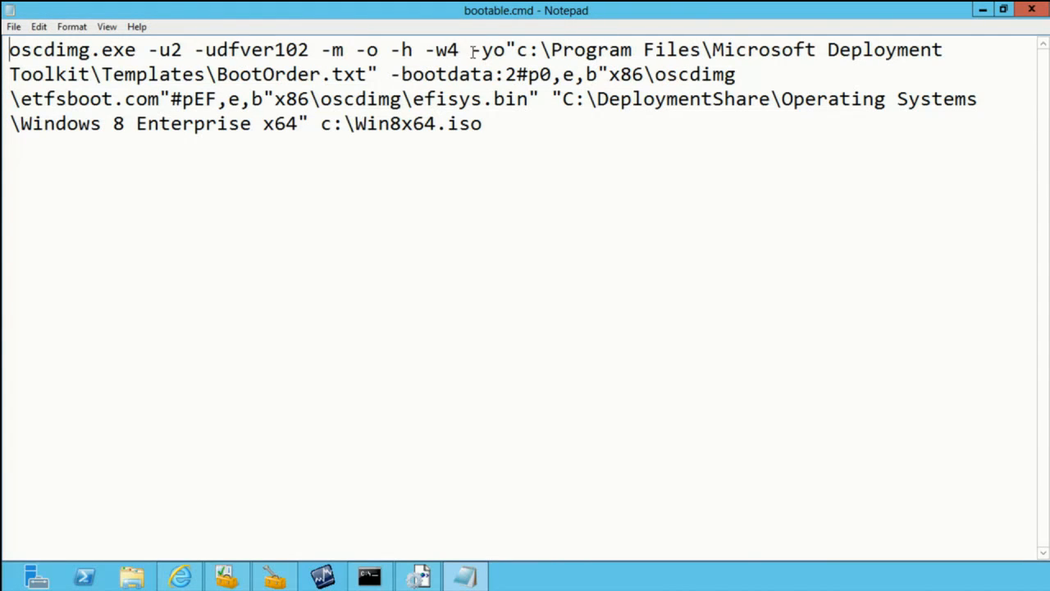
pyautogui.moveTo(472, 51); pyautogui.dragTo(382, 72)
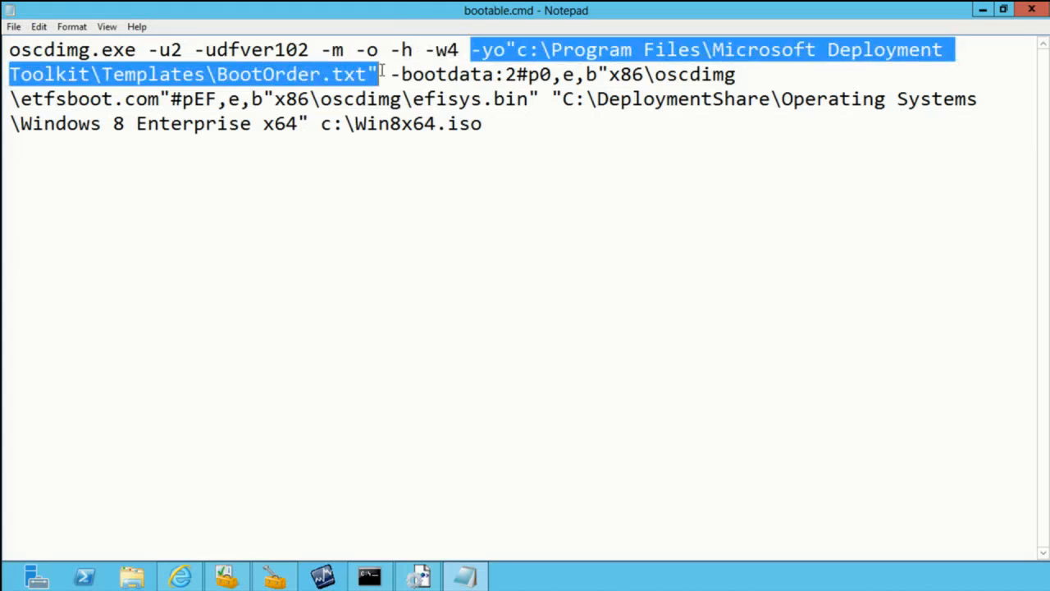
pyautogui.moveTo(454, 9)
pyautogui.moveTo(392, 75); pyautogui.dragTo(309, 123)
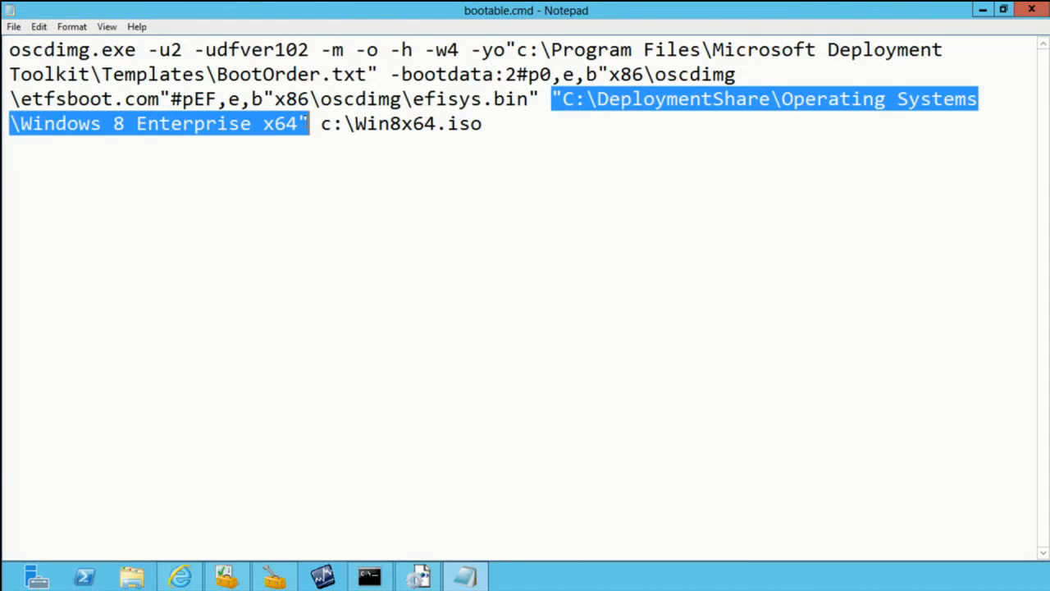
pyautogui.moveTo(320, 123); pyautogui.dragTo(497, 129)
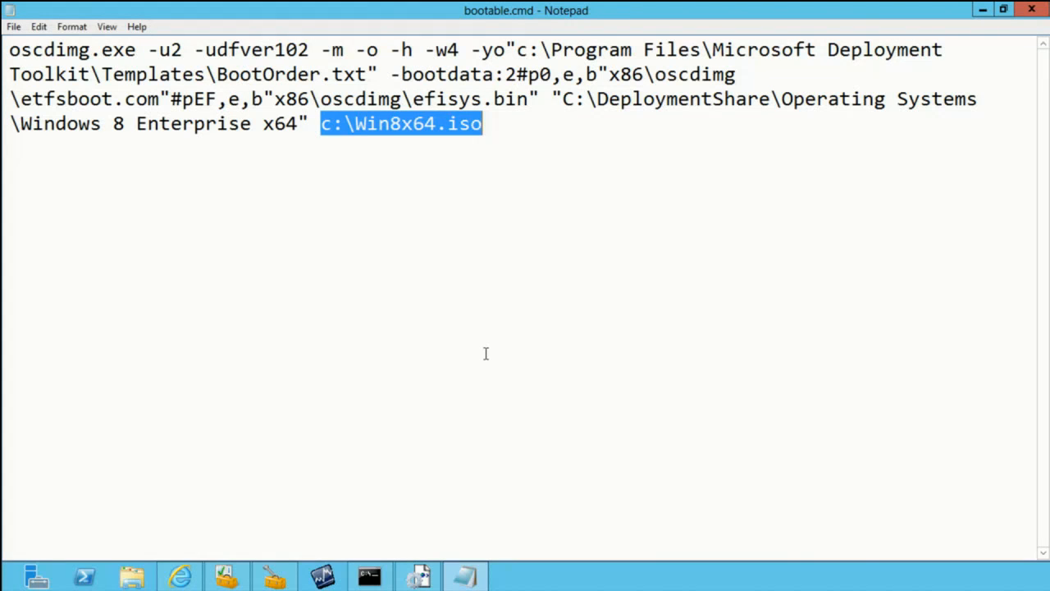
pyautogui.click(486, 353)
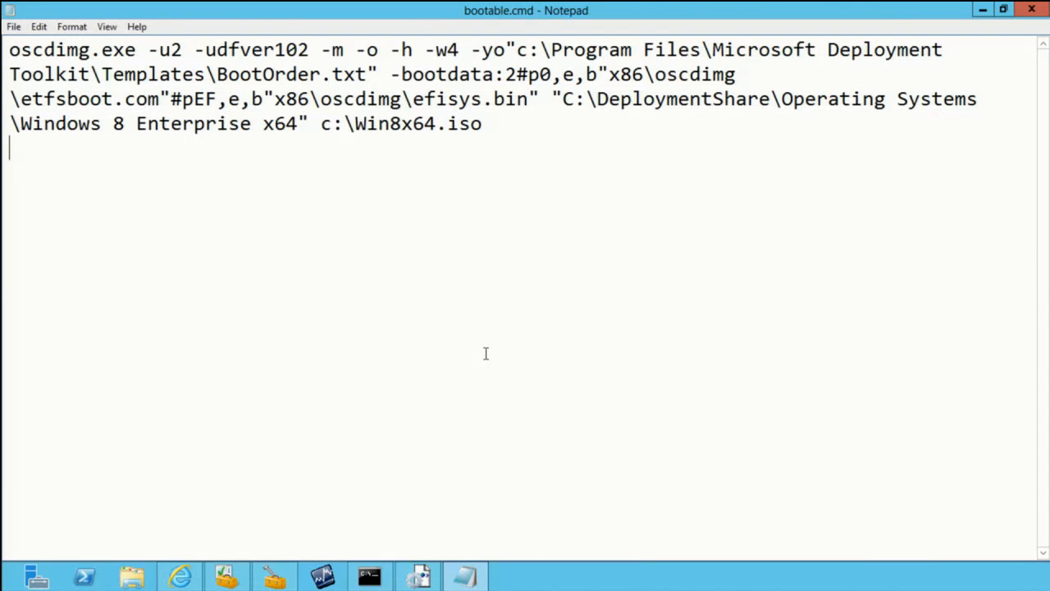
pyautogui.hotkey('alt', 'f')
pyautogui.press('x')
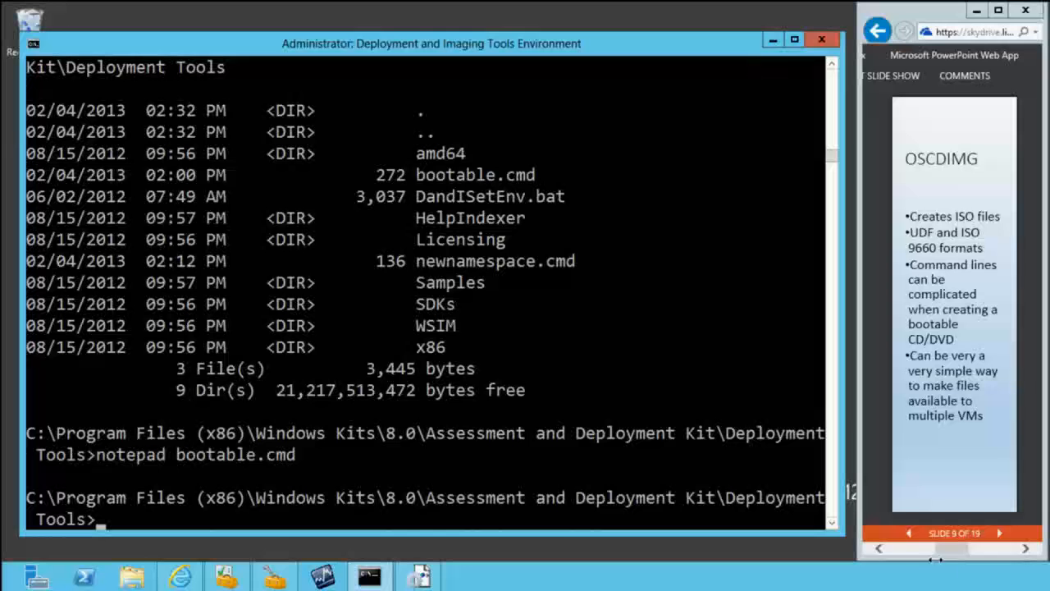
# Step: Advance the presentation to the WDSMCAST slide and open the Windows Deployment Services console on the remote server
pyautogui.click(998, 531)
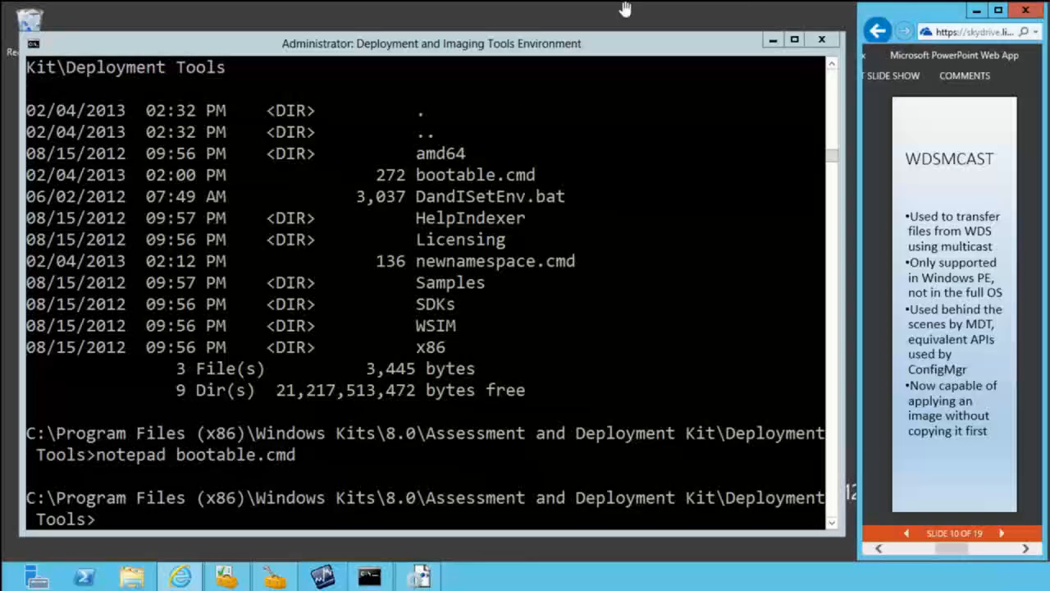
pyautogui.moveTo(625, 8)
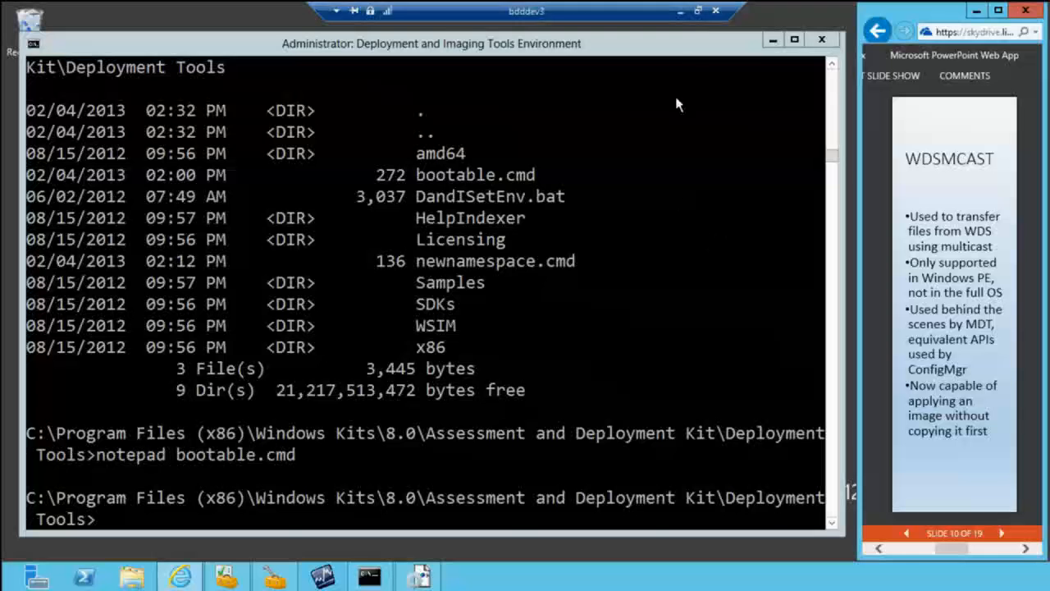
pyautogui.moveTo(609, 8); pyautogui.dragTo(325, 8)
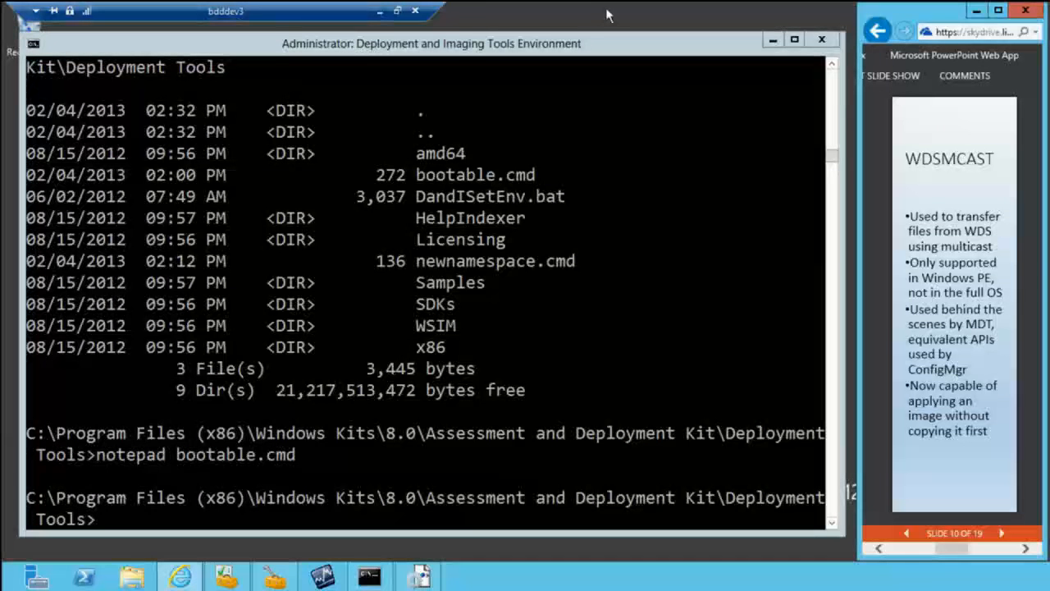
pyautogui.click(24, 581)
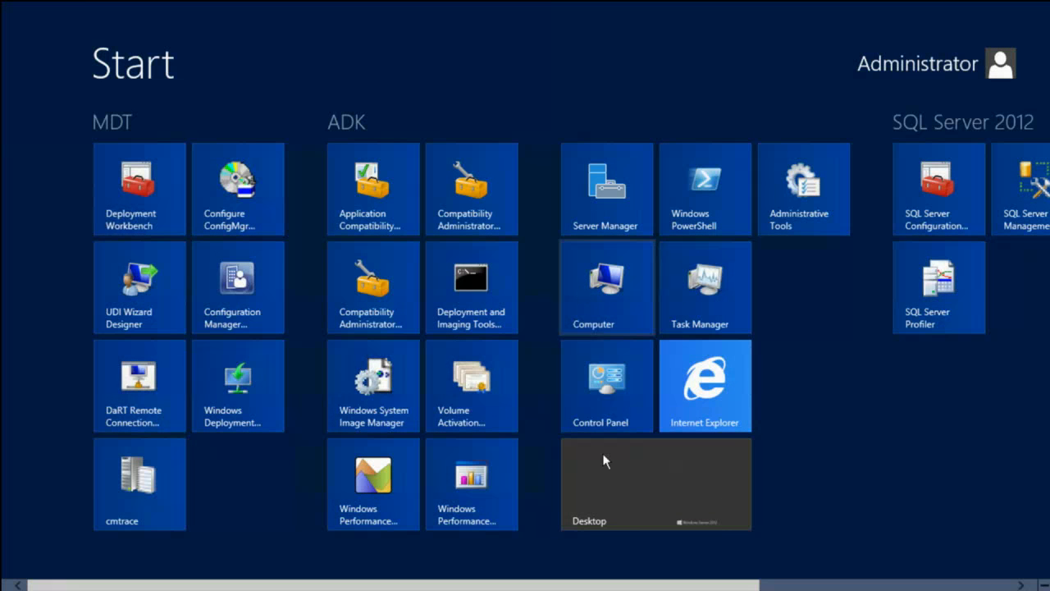
pyautogui.click(214, 360)
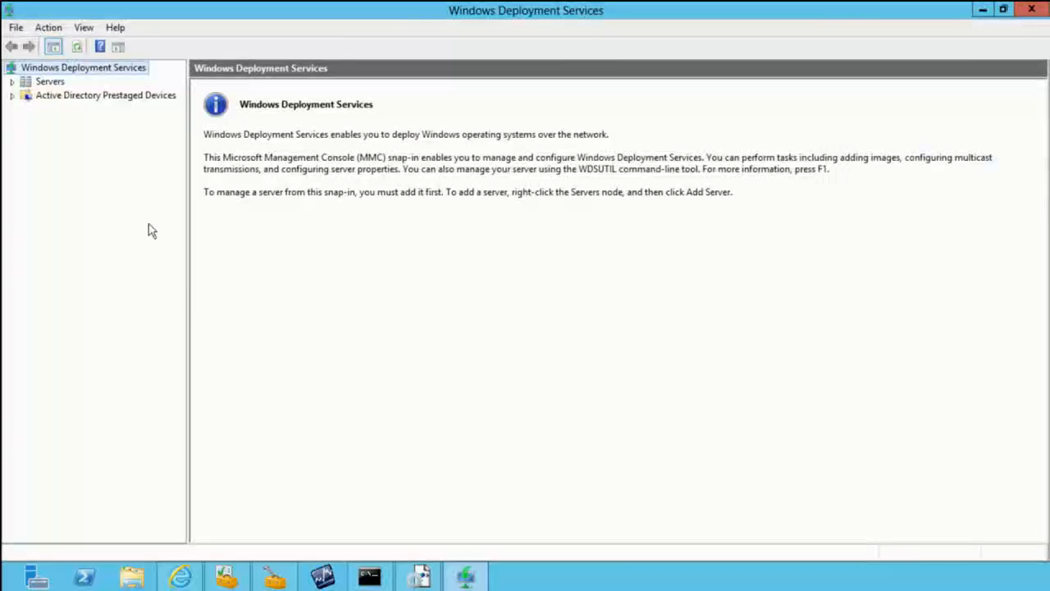
# Step: Expand the CONTOSO-MGMT.contoso.com server down to Multicast Transmissions and select the Source transmission
pyautogui.click(12, 82)
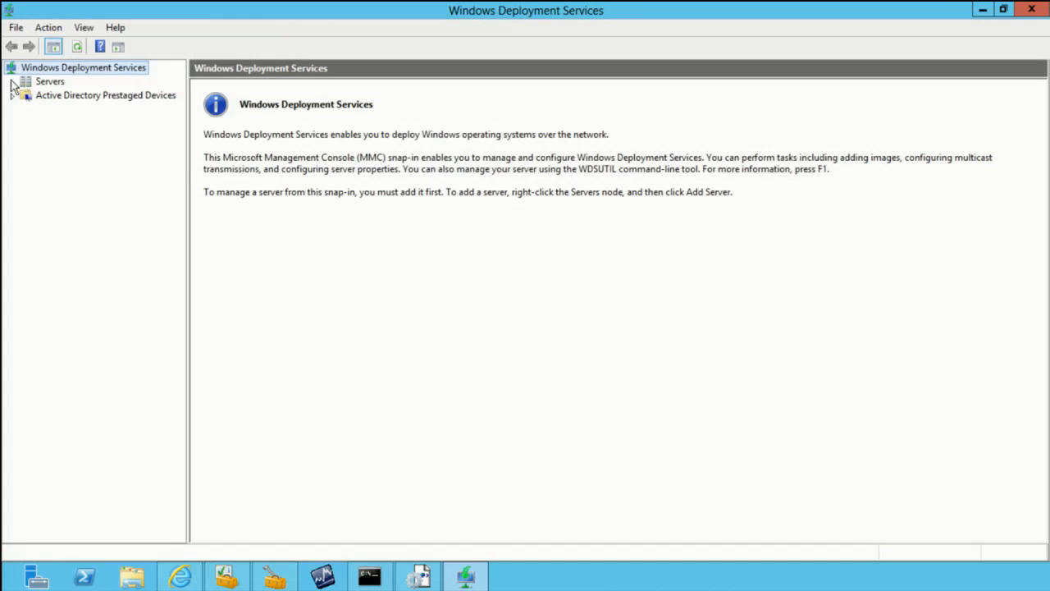
pyautogui.click(49, 96)
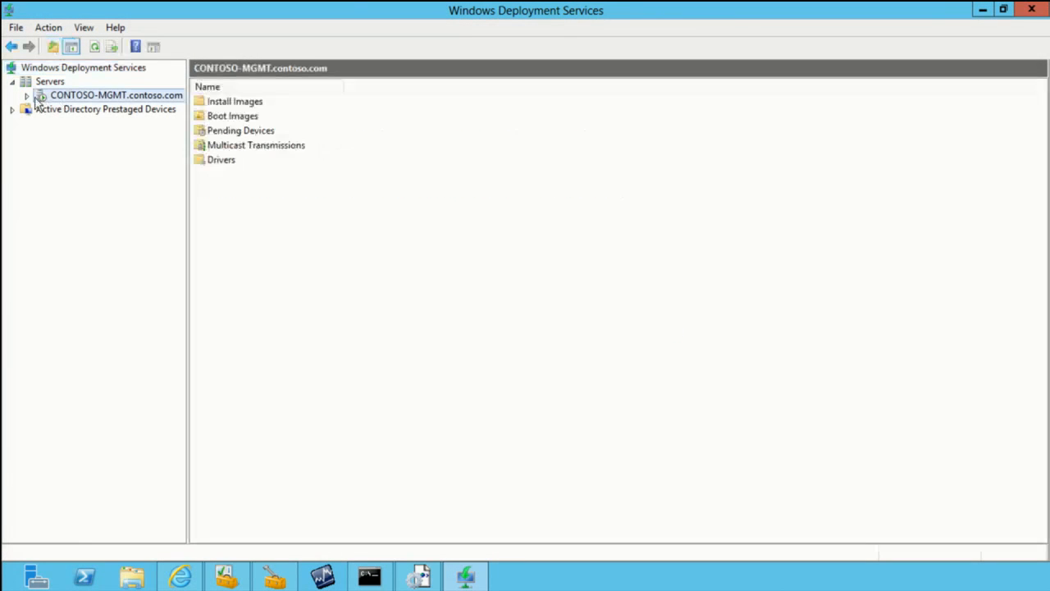
pyautogui.click(27, 95)
pyautogui.click(87, 152)
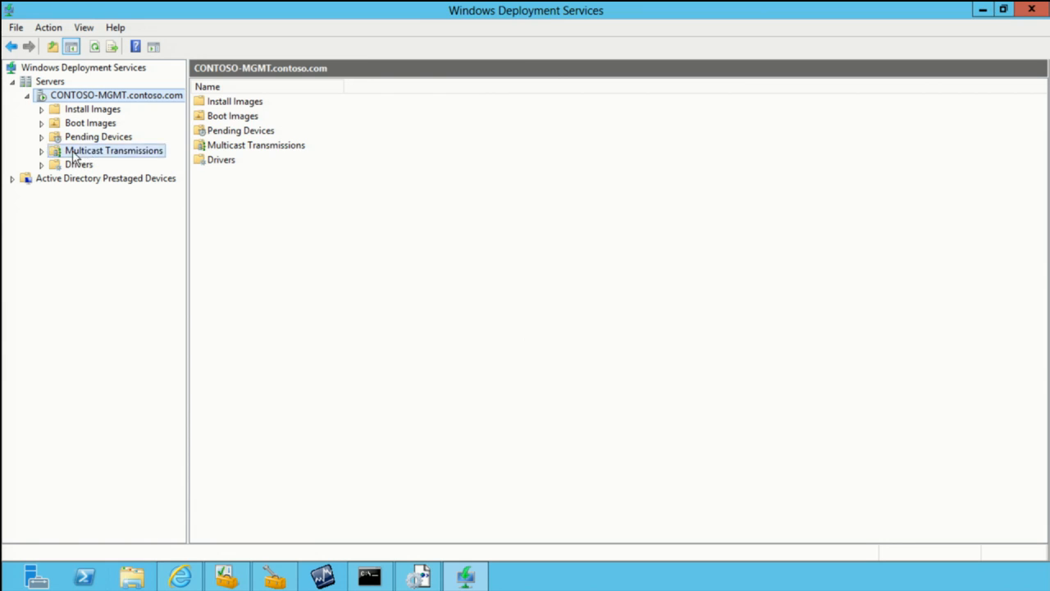
pyautogui.click(42, 151)
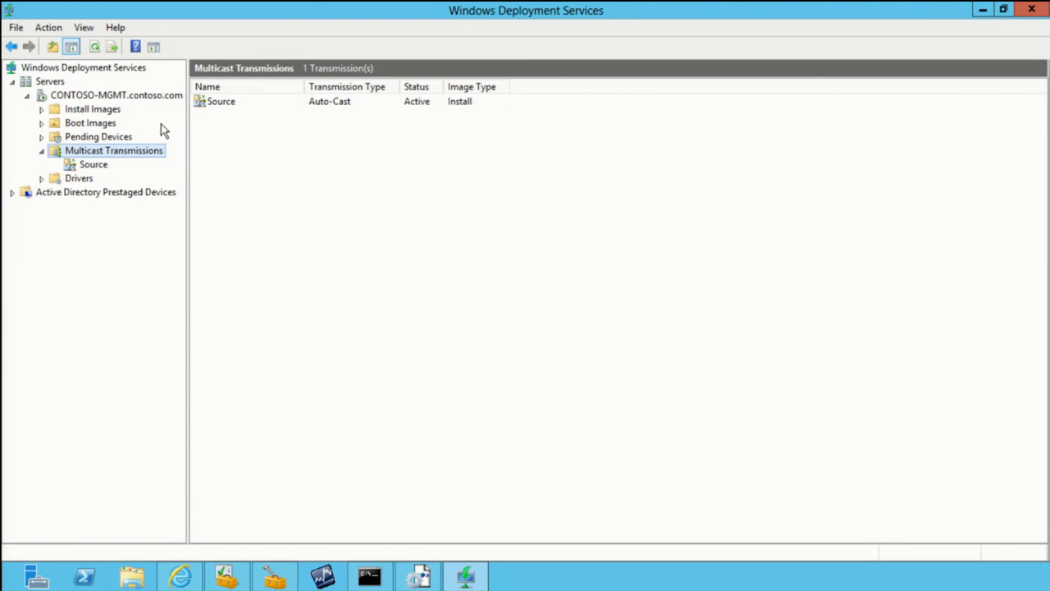
pyautogui.click(244, 101)
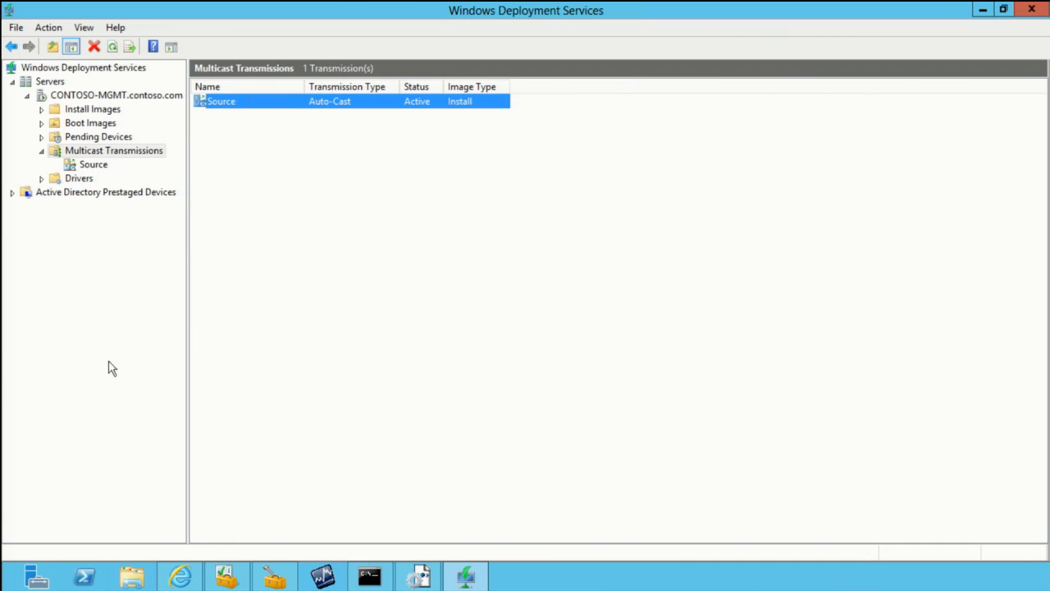
# Step: Examine the contents of the Source folder on the Data (E:) drive in File Explorer, and close the window
pyautogui.click(130, 579)
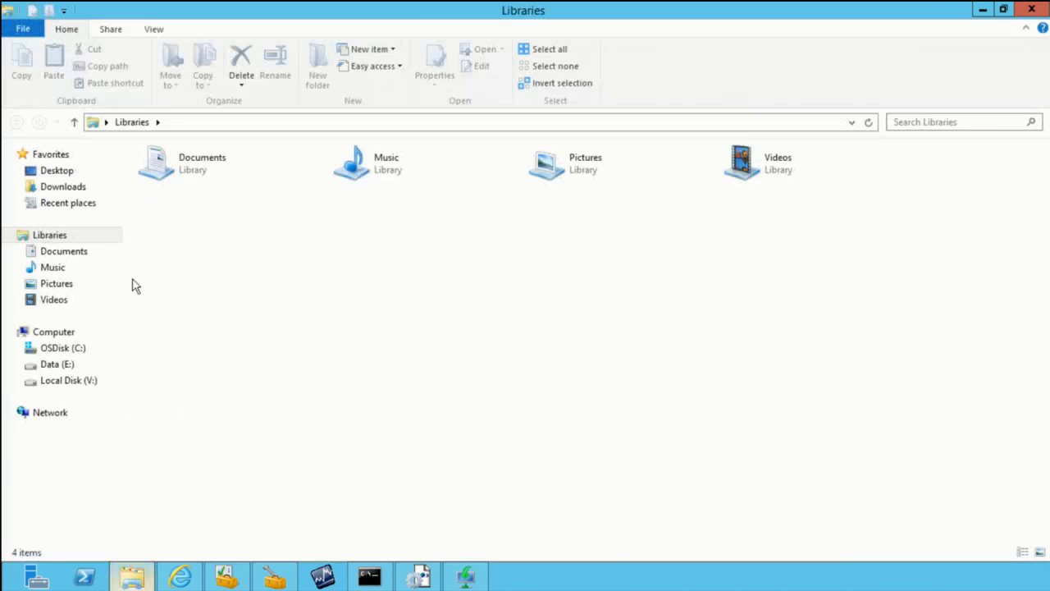
pyautogui.click(64, 364)
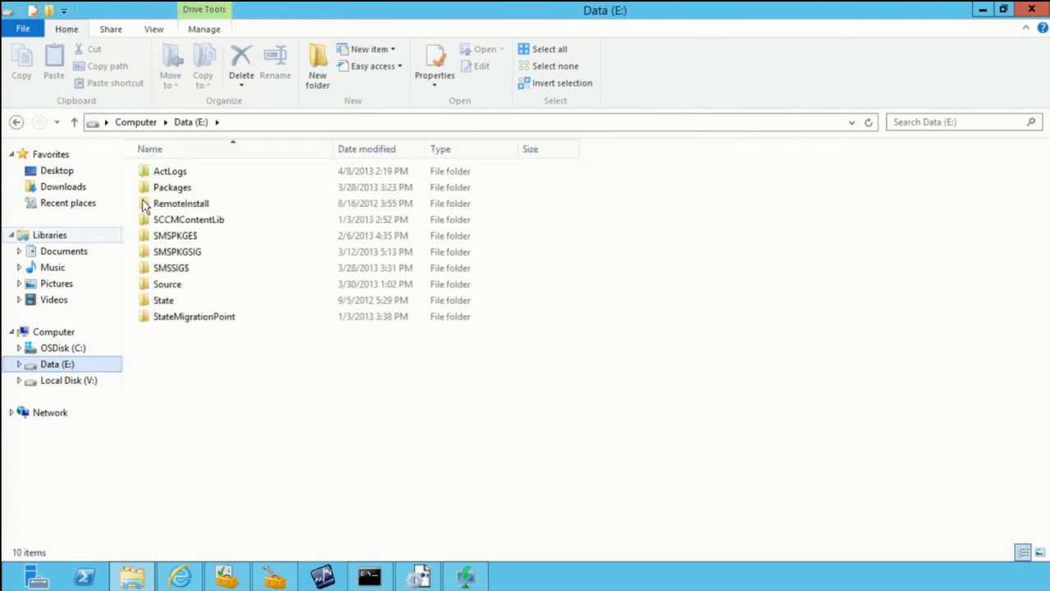
pyautogui.click(174, 287)
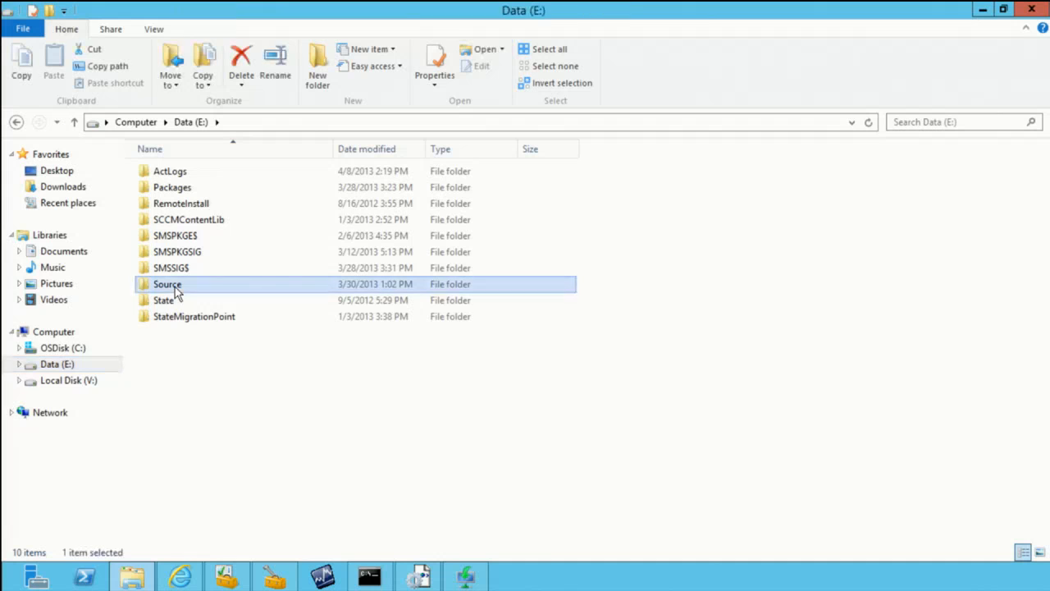
pyautogui.doubleClick(175, 288)
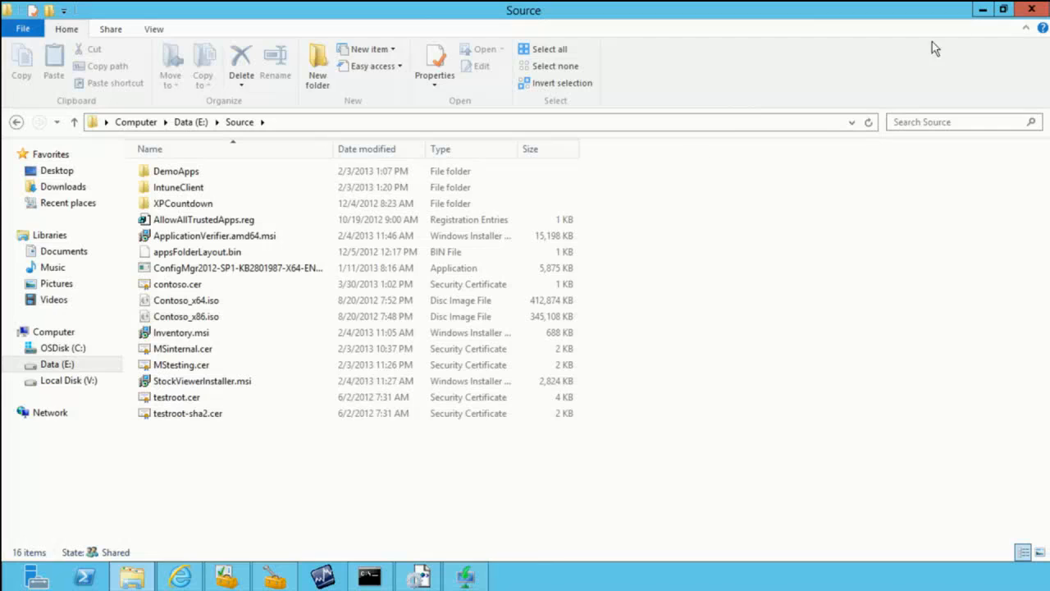
pyautogui.click(1032, 13)
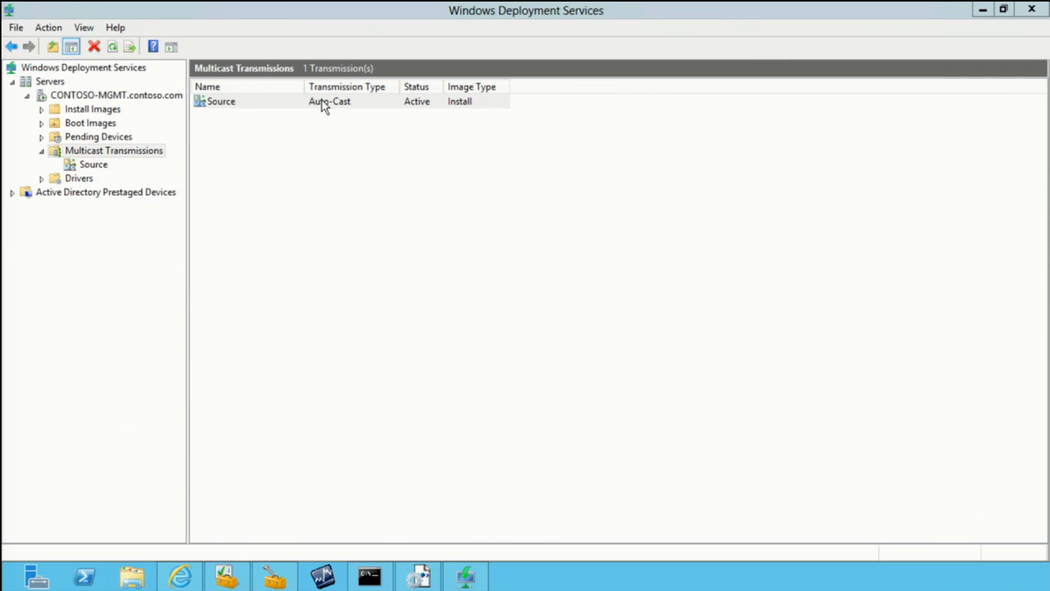
# Step: Switch to the Windows PE virtual machine, run the prepared wdsmcast command transferring Contoso_x86.iso from namespace Source to c:\test.iso, and submit the account password
pyautogui.moveTo(689, 8)
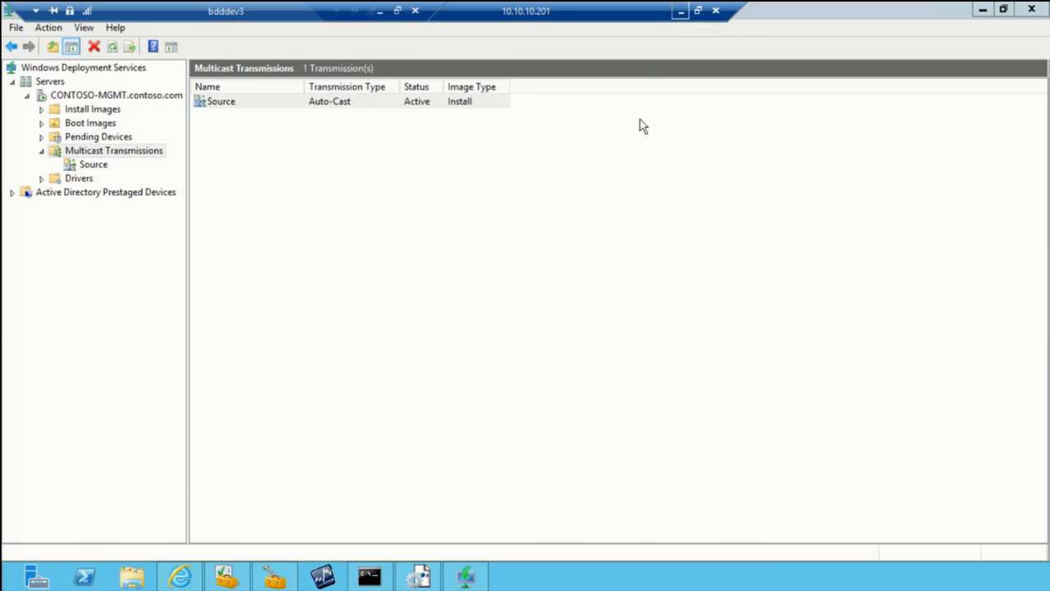
pyautogui.click(681, 10)
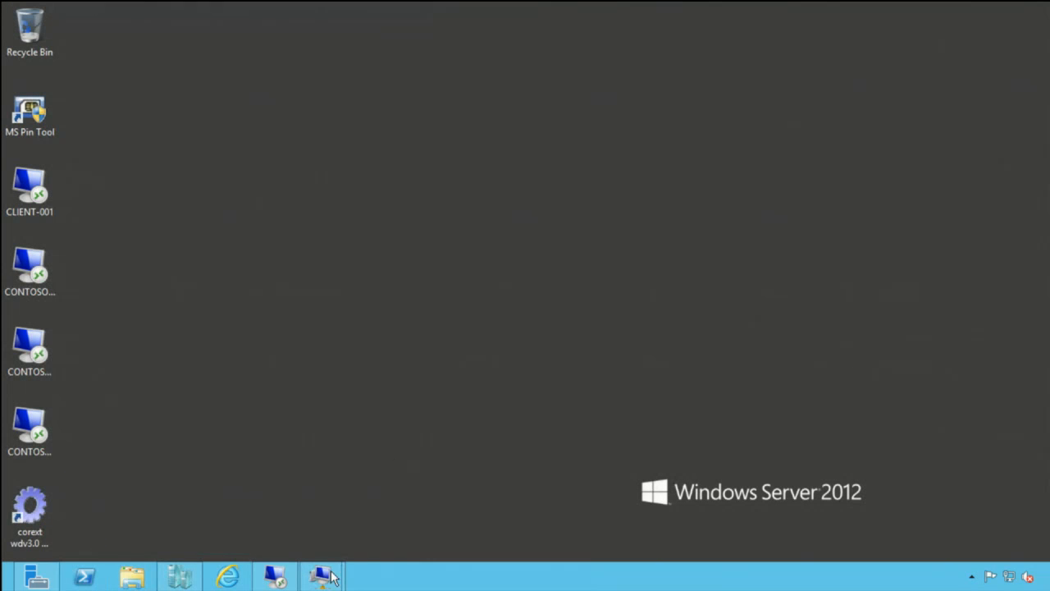
pyautogui.moveTo(320, 575)
pyautogui.click(263, 518)
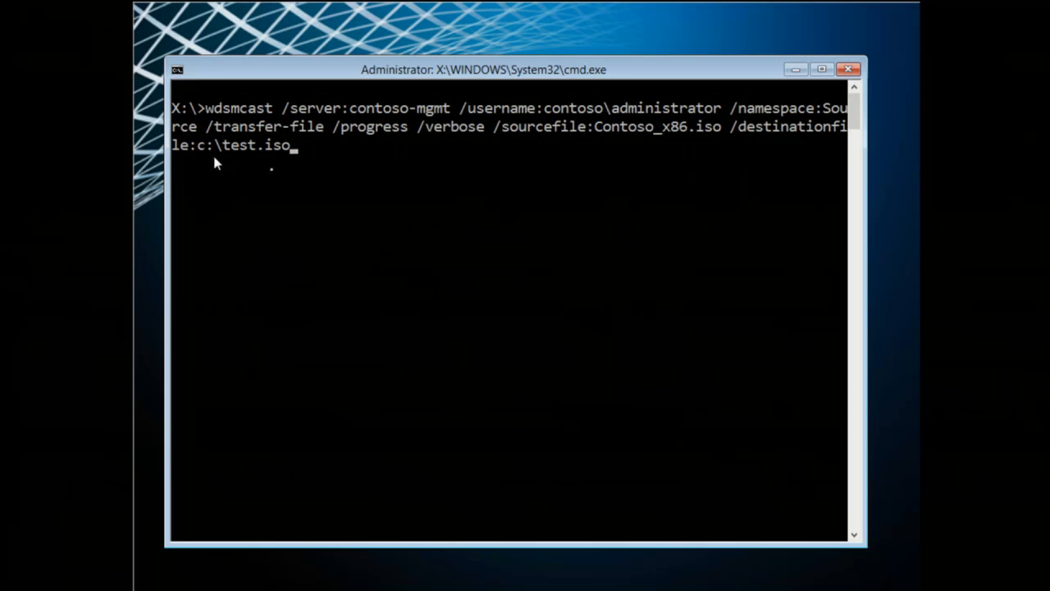
pyautogui.press('Return')
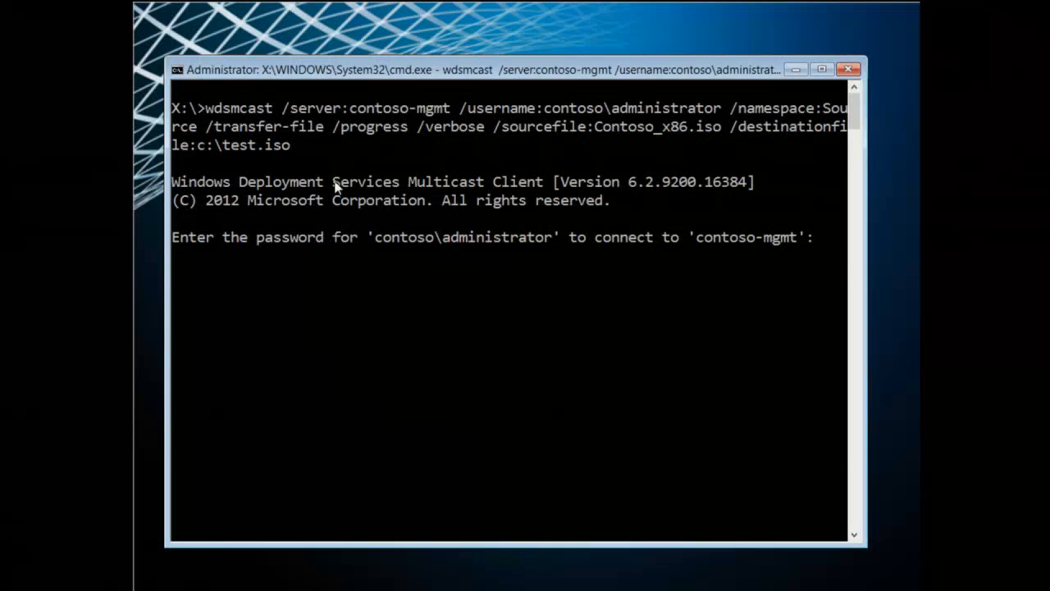
pyautogui.press('Return')
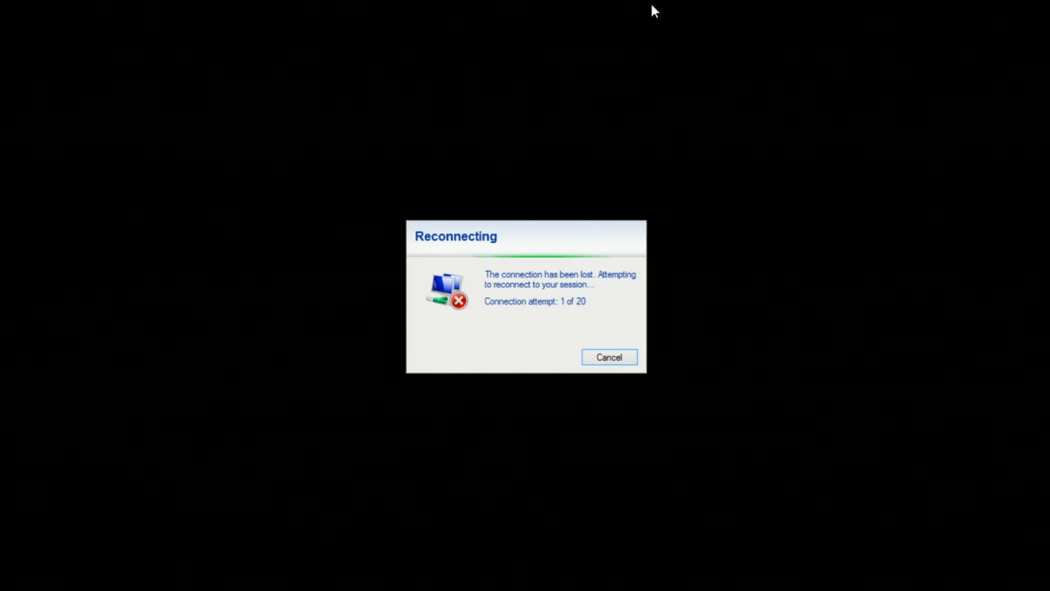
# Step: Switch to the local desktop, dismiss the SHOWWLAN network error, and connect DirectAccess with the sign-in password
pyautogui.hotkey('alt', 'Tab')
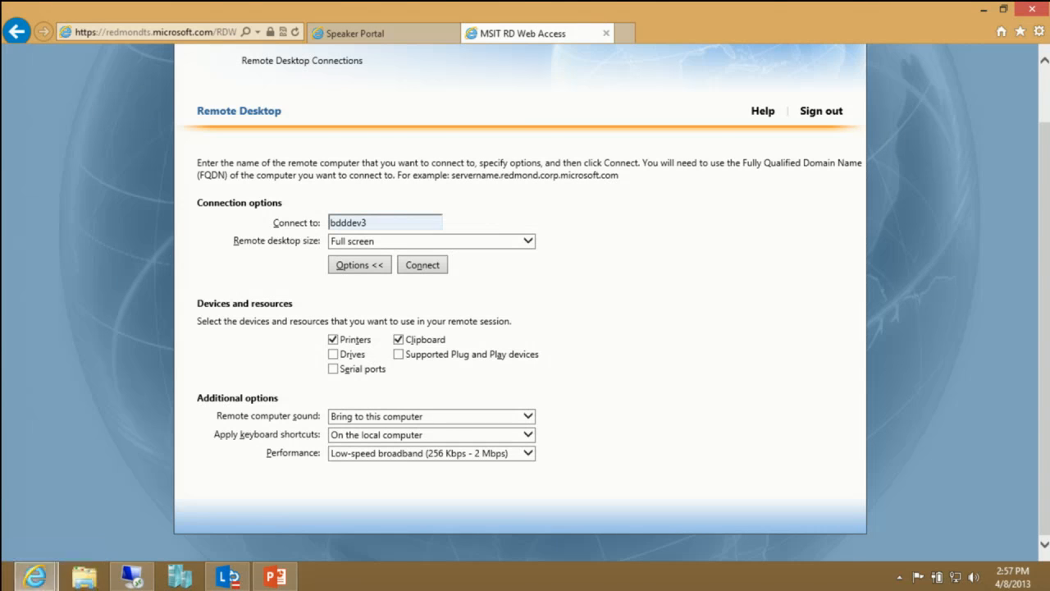
pyautogui.click(936, 577)
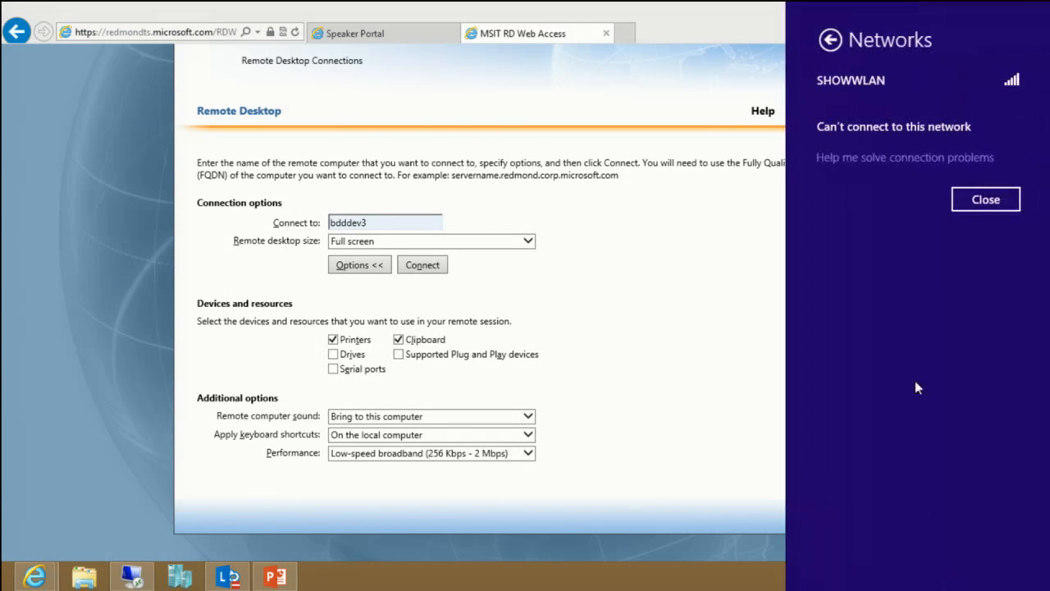
pyautogui.click(987, 200)
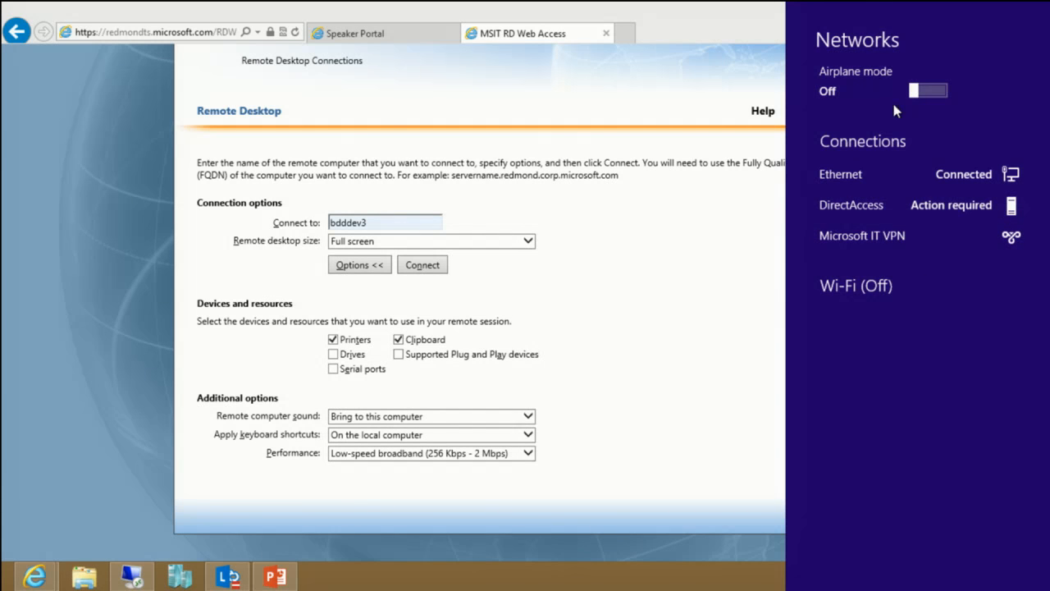
pyautogui.click(888, 206)
pyautogui.click(943, 272)
pyautogui.write('********')
pyautogui.press('Return')
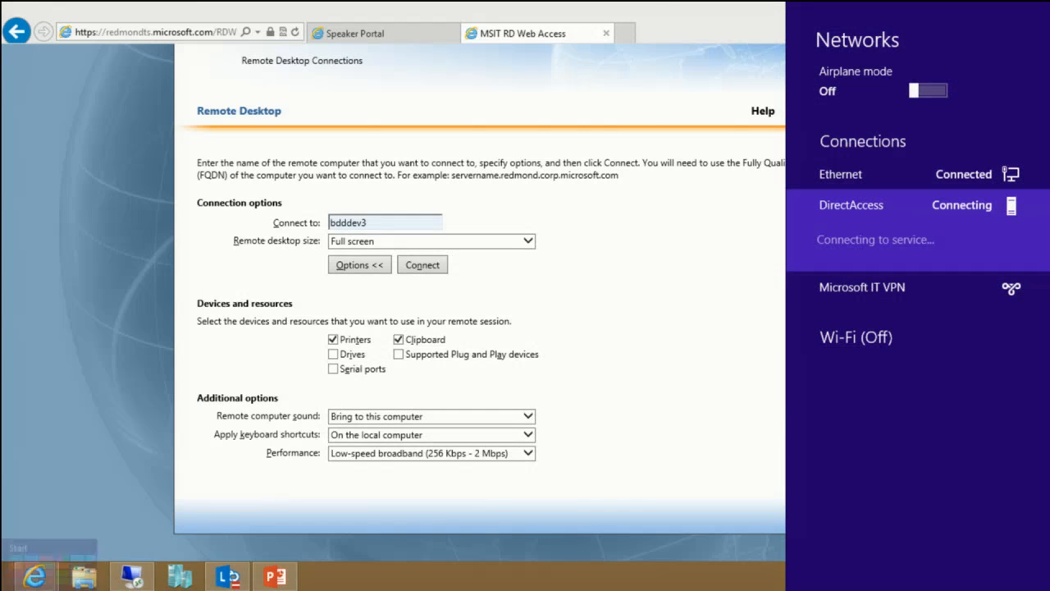
# Step: Try to launch Remote Desktop with mstsc, and cancel the lost remote session's reconnection attempt
pyautogui.click(7, 584)
pyautogui.write('mstsc')
pyautogui.press('Return')
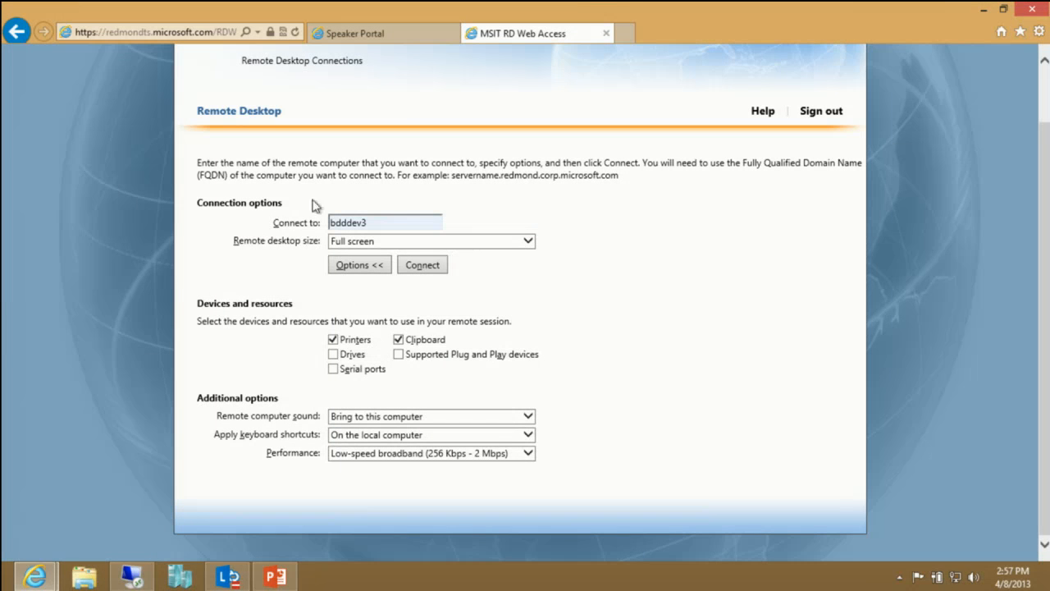
pyautogui.click(982, 9)
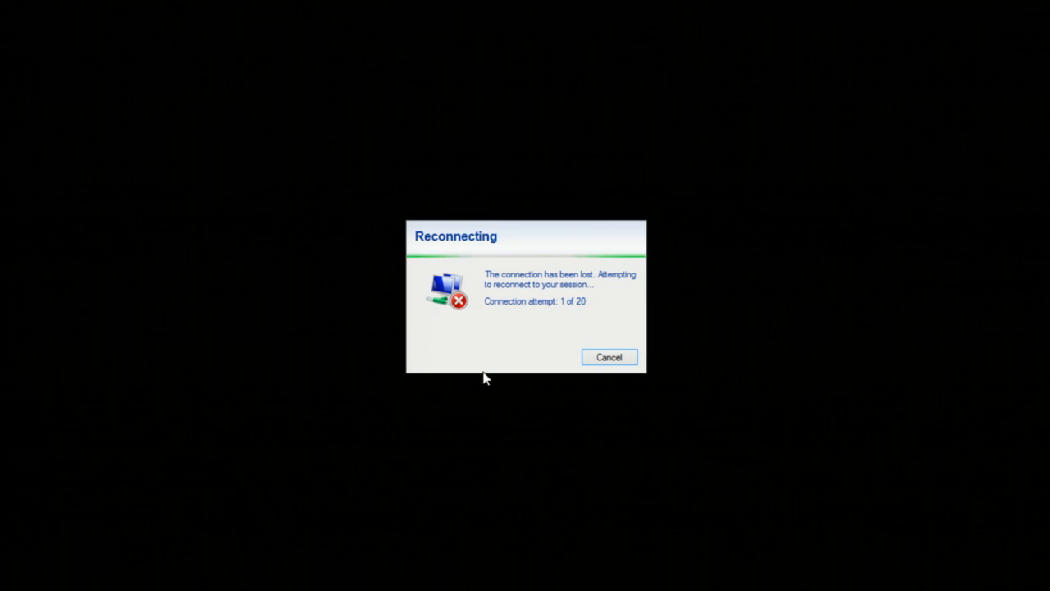
pyautogui.click(619, 358)
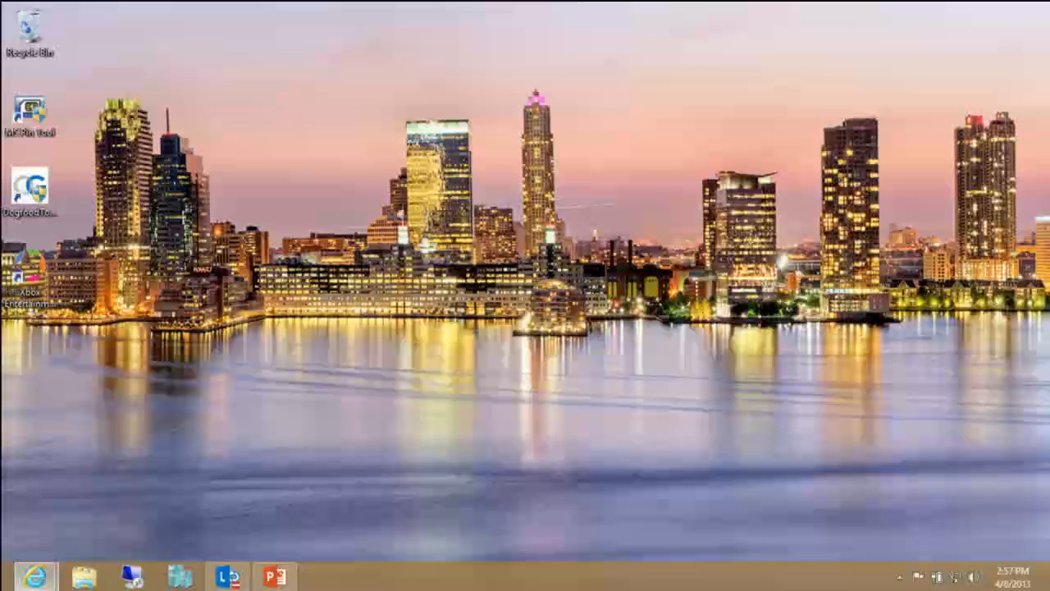
# Step: Open Remote Desktop Connection for bdddev3 and show its display options
pyautogui.moveTo(34, 577)
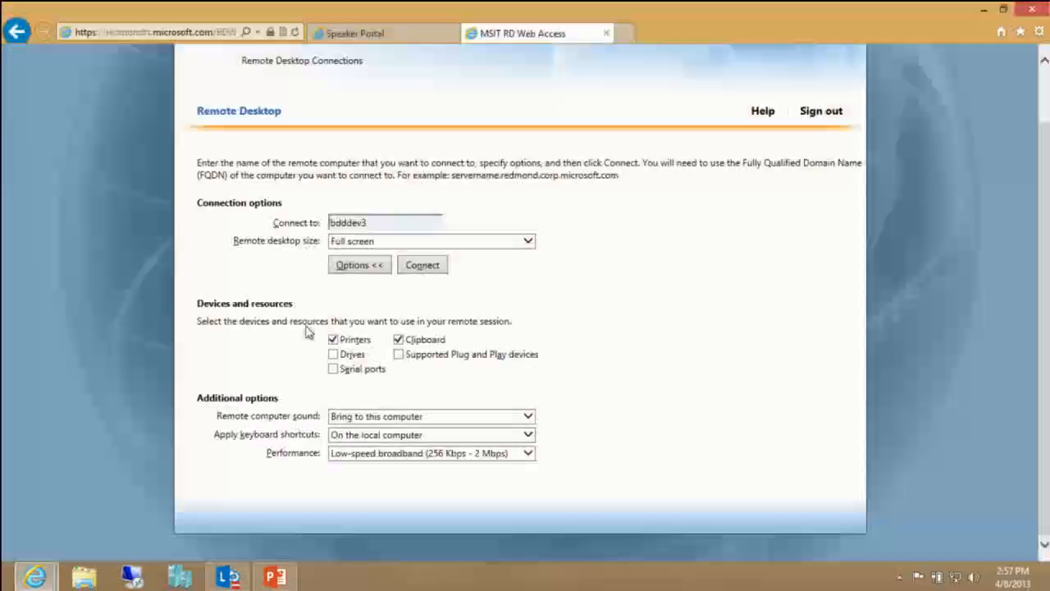
pyautogui.click(137, 577)
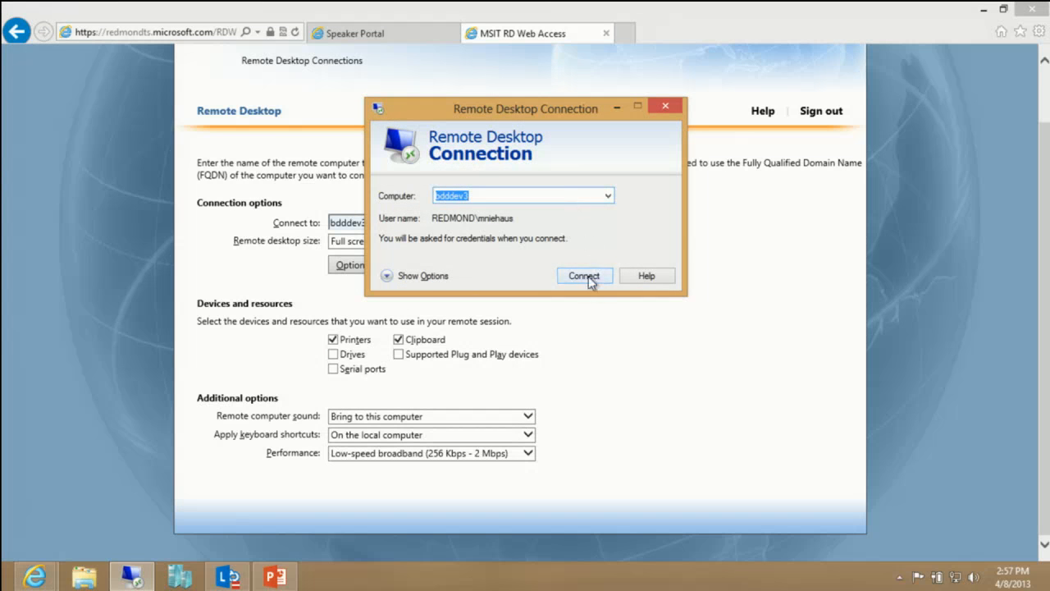
pyautogui.click(418, 277)
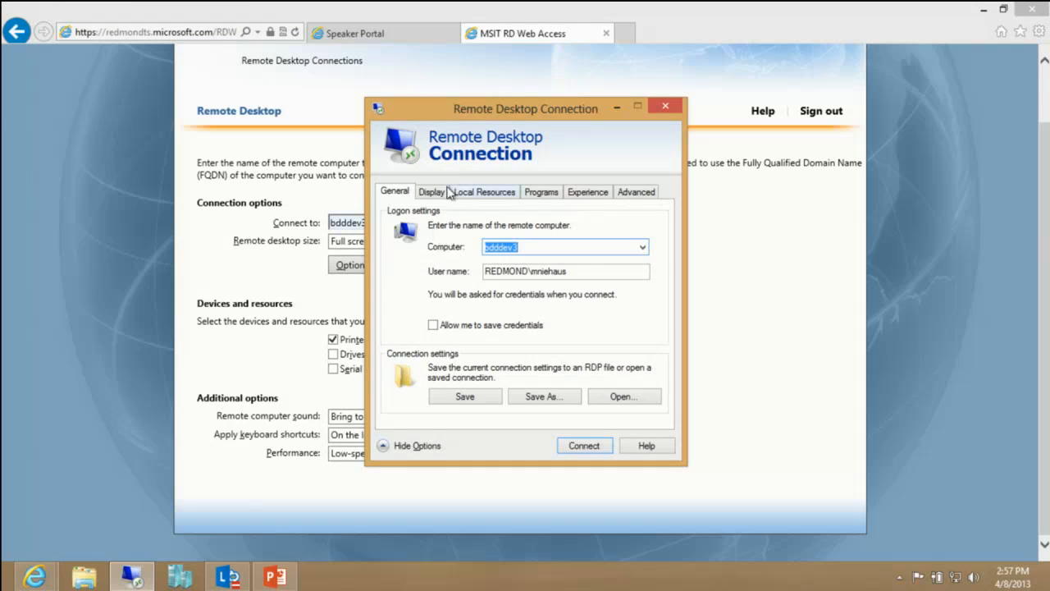
pyautogui.click(423, 195)
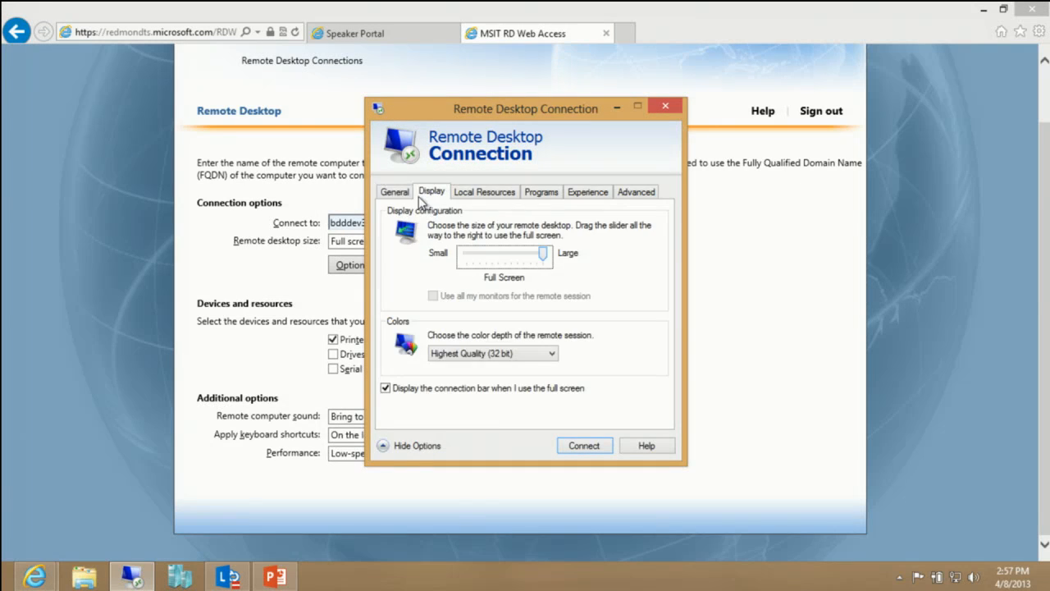
# Step: Start the remote connection to bdddev3 with the account password, and check the DirectAccess status in the network list
pyautogui.click(585, 451)
pyautogui.write('••')
pyautogui.press('BackSpace')
pyautogui.press('BackSpace')
pyautogui.write('••••••••••')
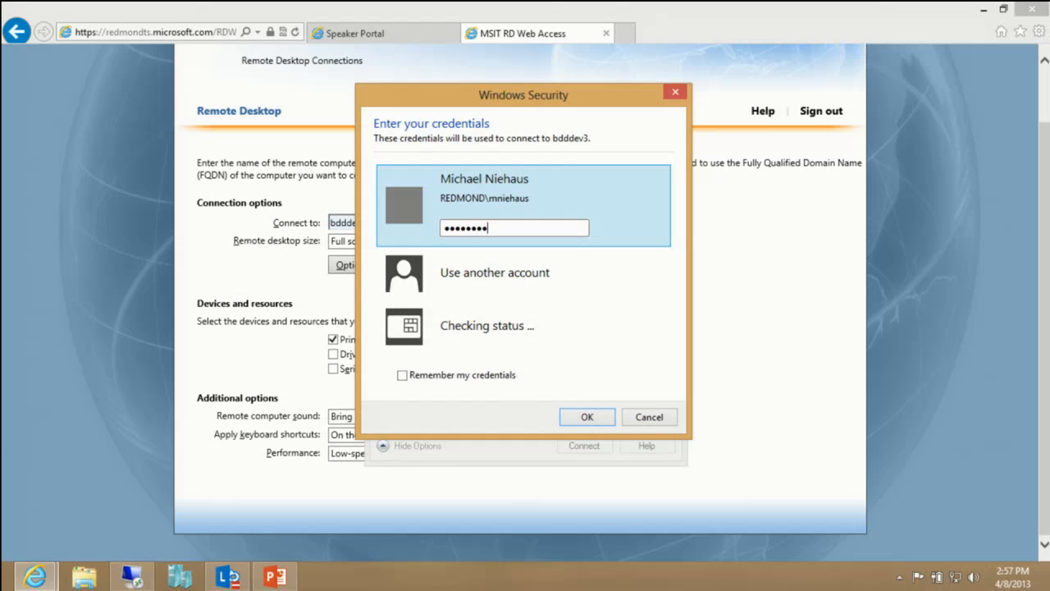
pyautogui.press('Return')
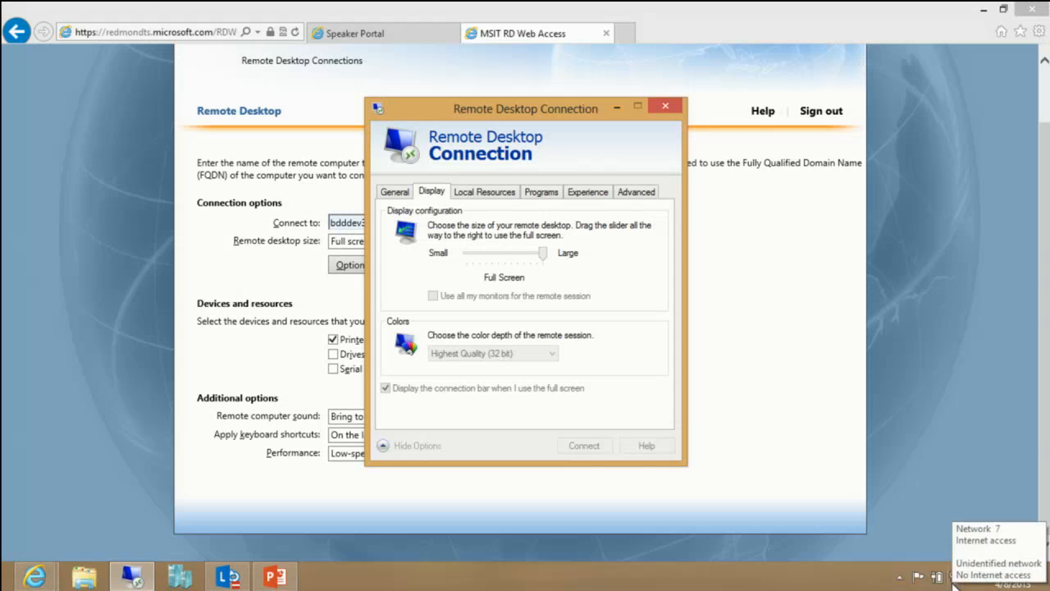
pyautogui.click(954, 581)
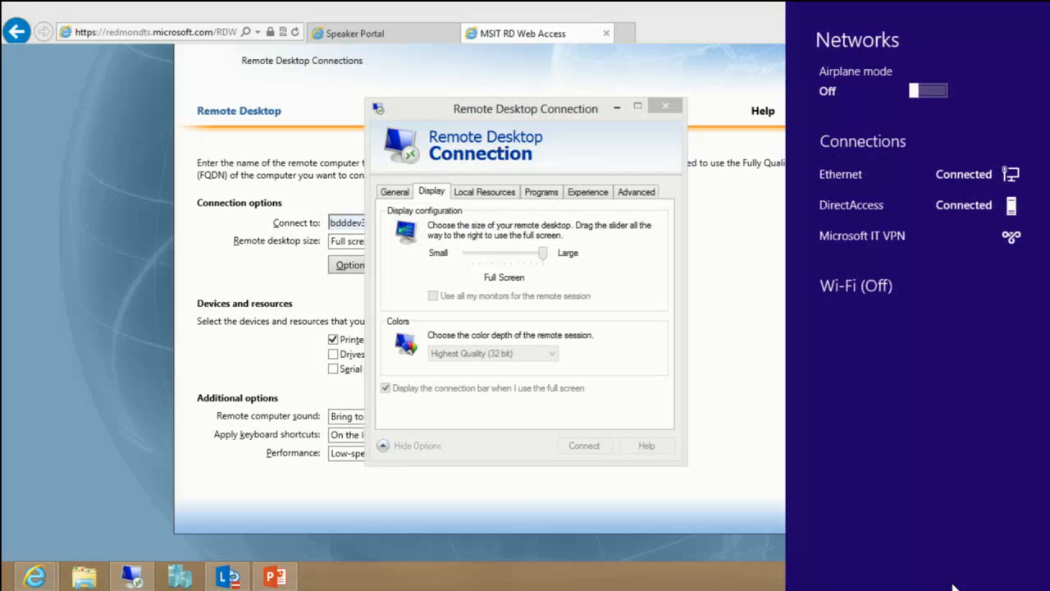
pyautogui.click(510, 113)
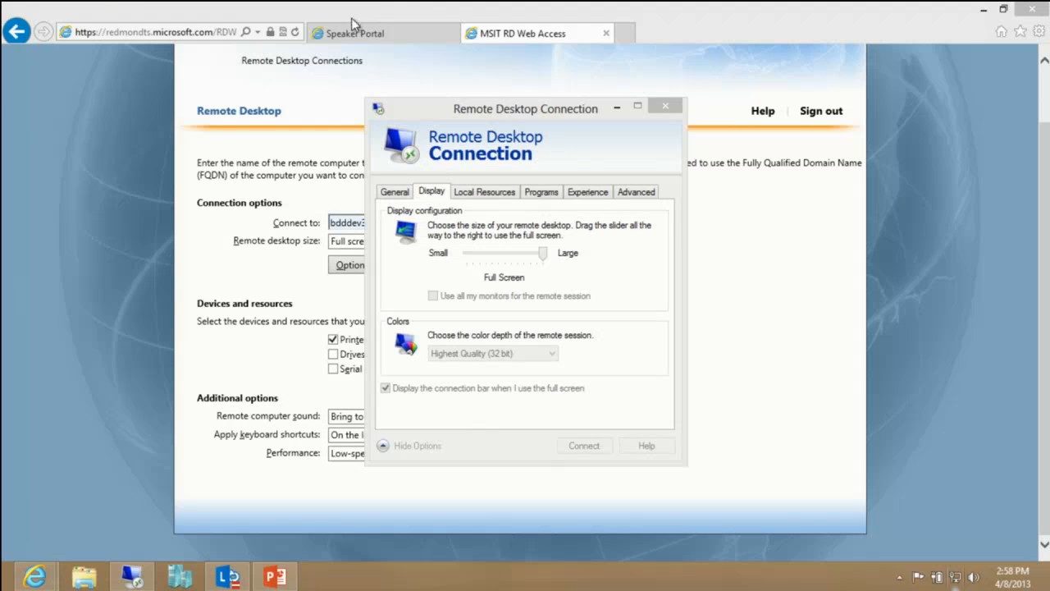
# Step: Check the pending Remote Desktop Connection window and return to the RD Web Access page
pyautogui.hotkey('alt', 'Tab')
pyautogui.hotkey('alt', 'Tab')
pyautogui.hotkey('alt', 'Tab')
pyautogui.hotkey('alt', 'Tab')
pyautogui.hotkey('alt', 'Tab')
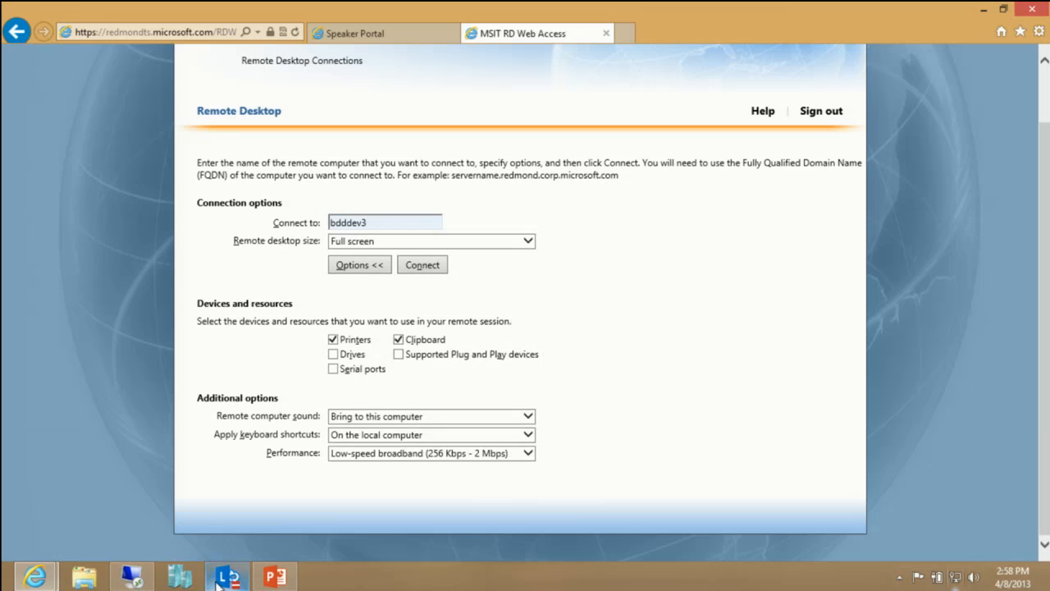
pyautogui.click(131, 576)
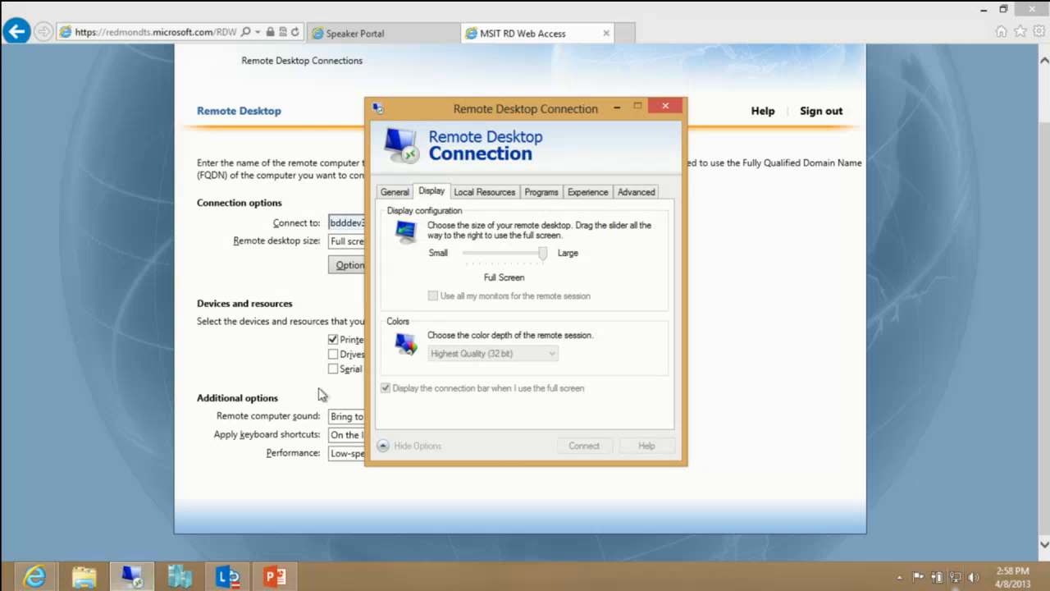
pyautogui.click(201, 459)
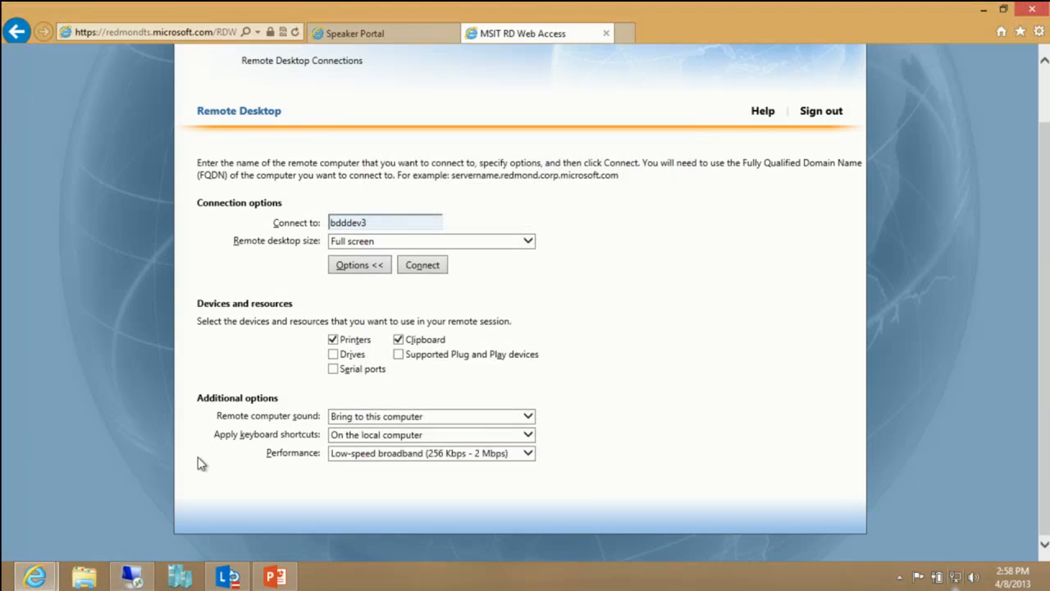
# Step: Connect to bdddev3 from the RD Web Access page, signing in with the account password
pyautogui.click(416, 273)
pyautogui.click(613, 415)
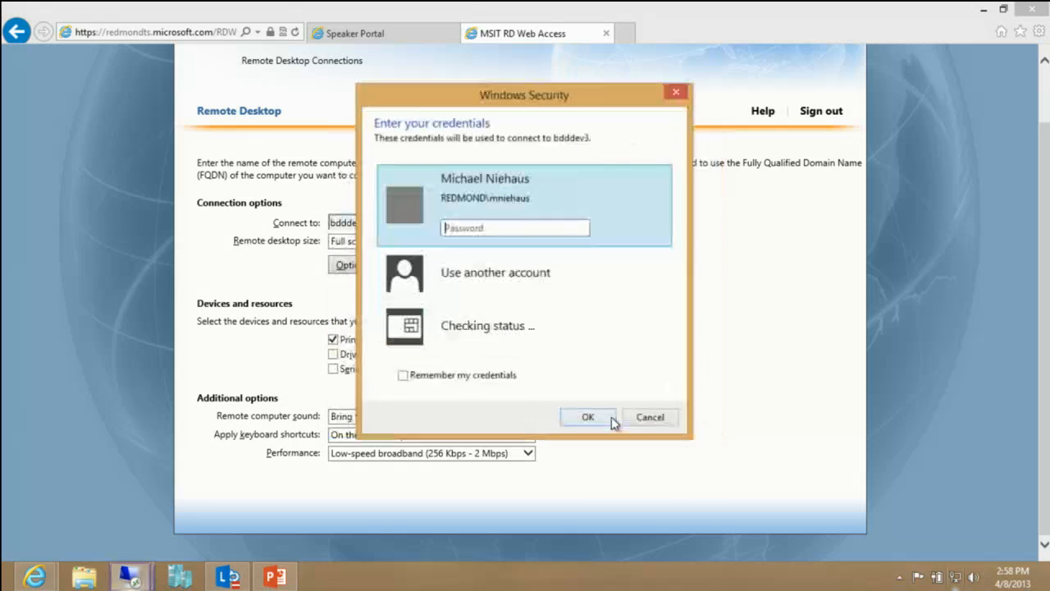
pyautogui.write('••••••••••')
pyautogui.press('Return')
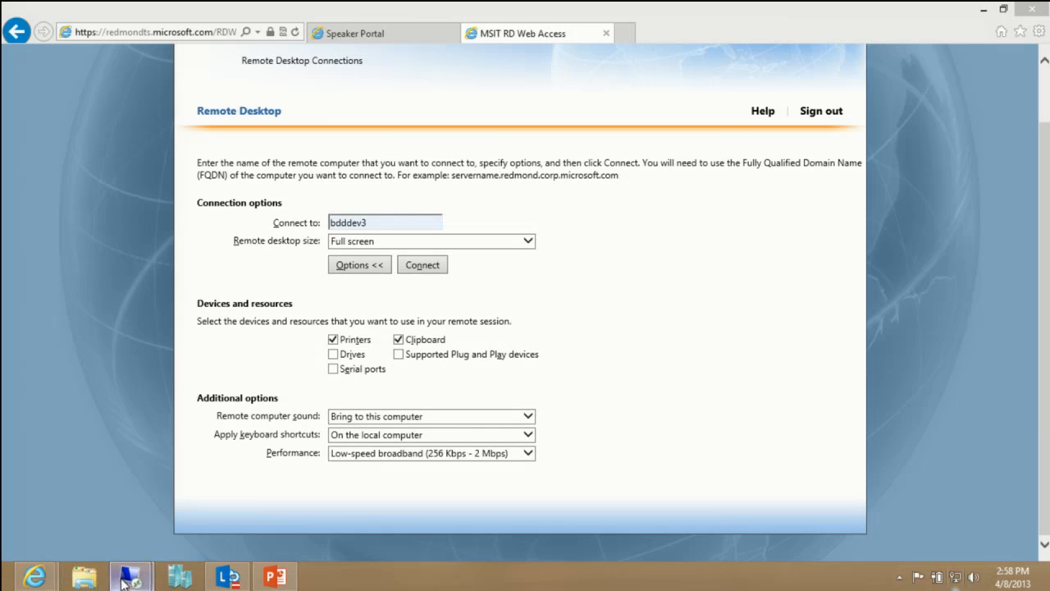
# Step: Minimize the browser to reveal the bdddev3 connection and dismiss the Remote Desktop Services busy message
pyautogui.moveTo(128, 577)
pyautogui.click(275, 497)
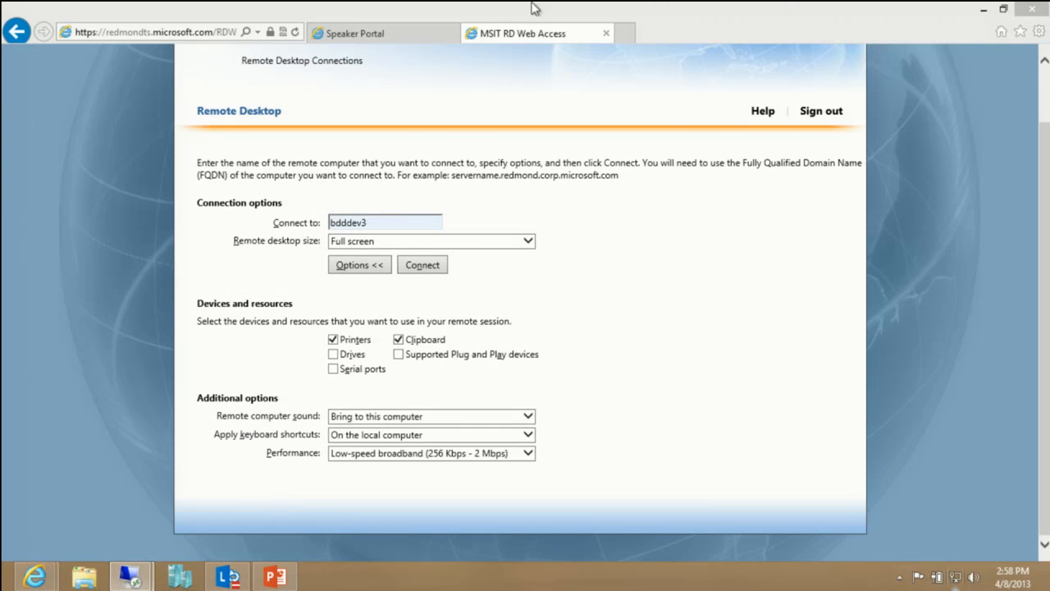
pyautogui.click(981, 10)
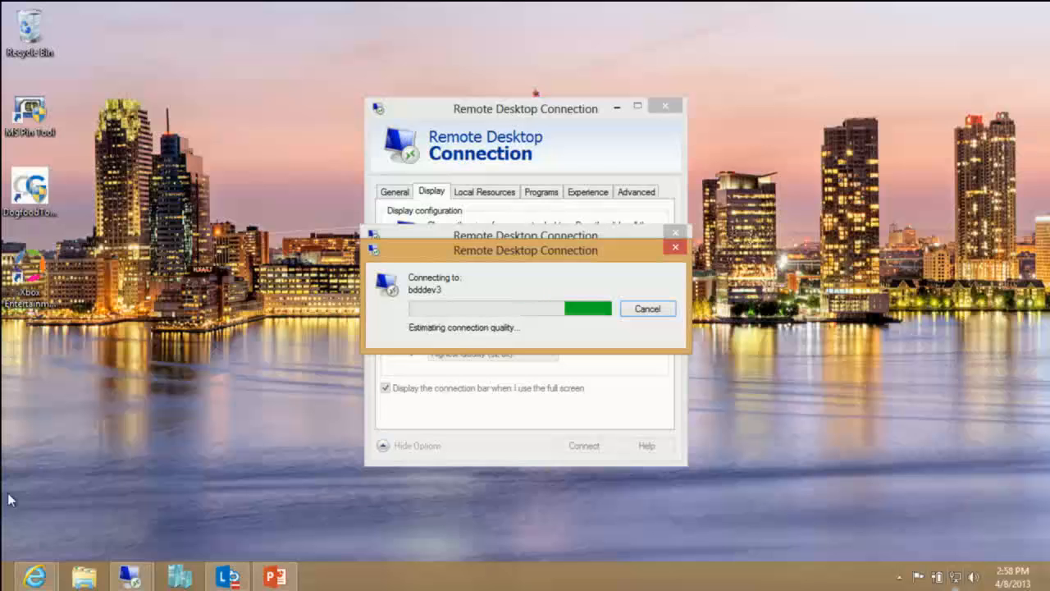
pyautogui.moveTo(1, 588)
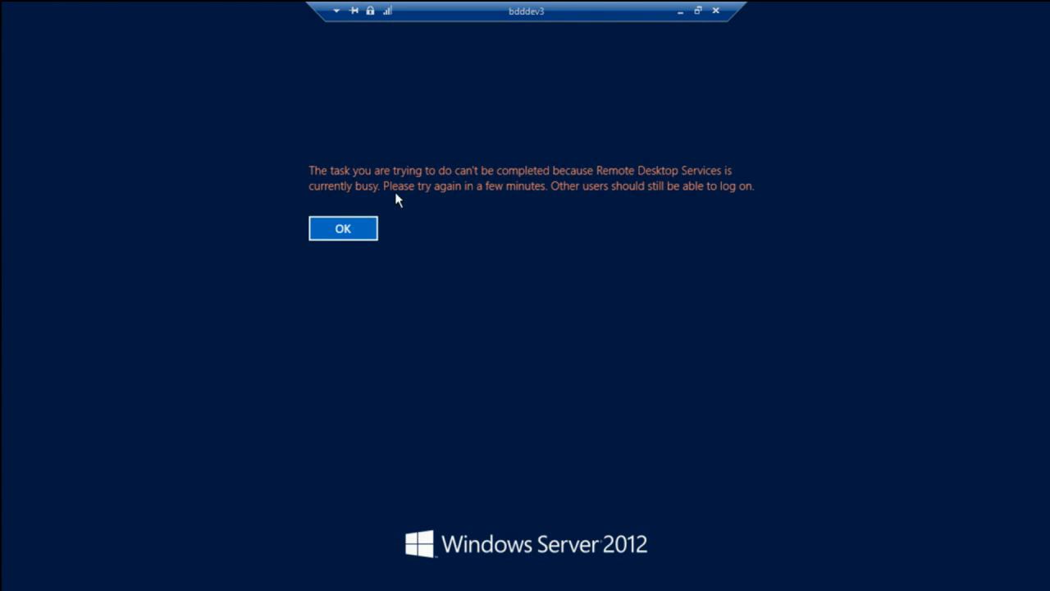
pyautogui.click(356, 232)
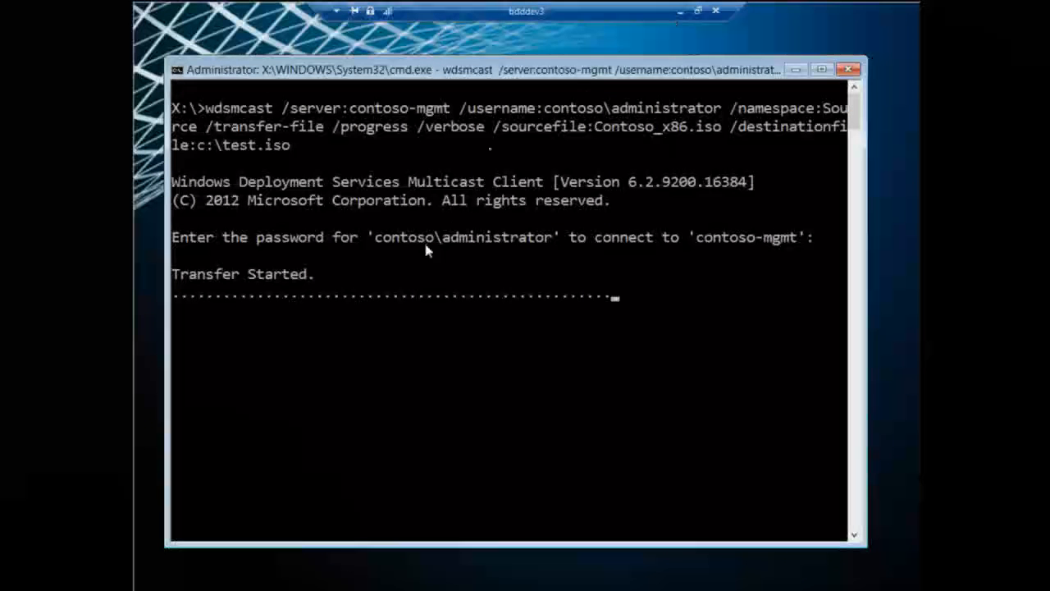
# Step: Move the bdddev3 connection bar aside, minimize the Client1 session and switch to the 10.10.10.201 remote session
pyautogui.moveTo(617, 5); pyautogui.dragTo(325, 10)
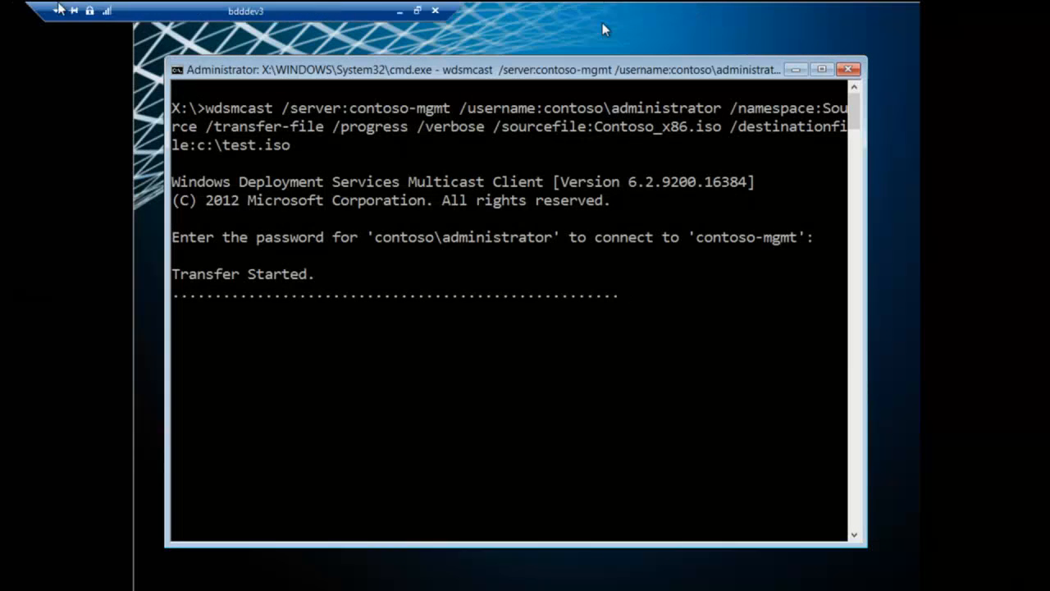
pyautogui.moveTo(620, 3)
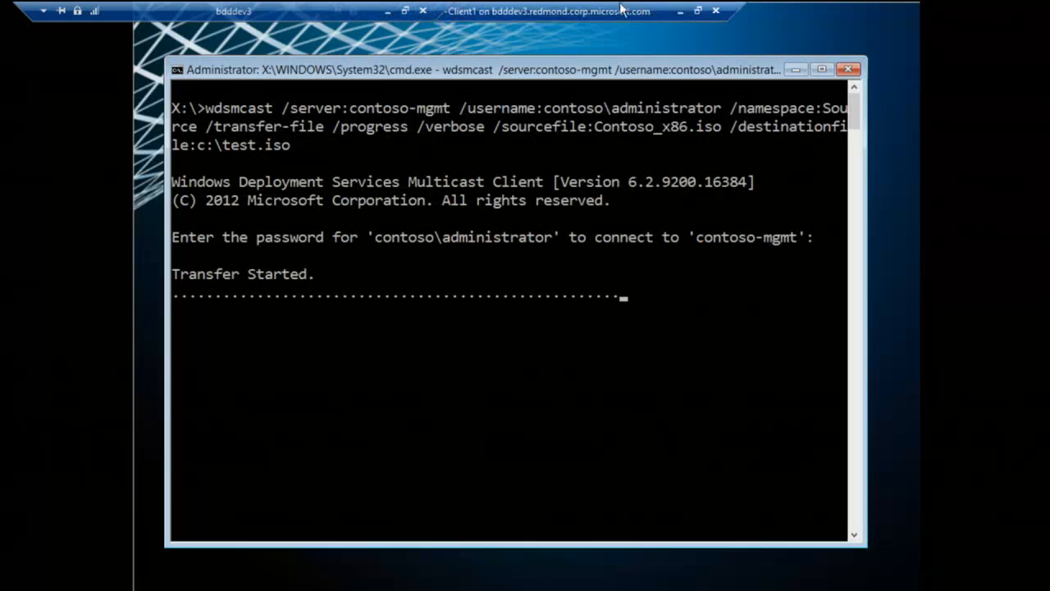
pyautogui.click(681, 11)
pyautogui.click(275, 576)
pyautogui.click(1033, 10)
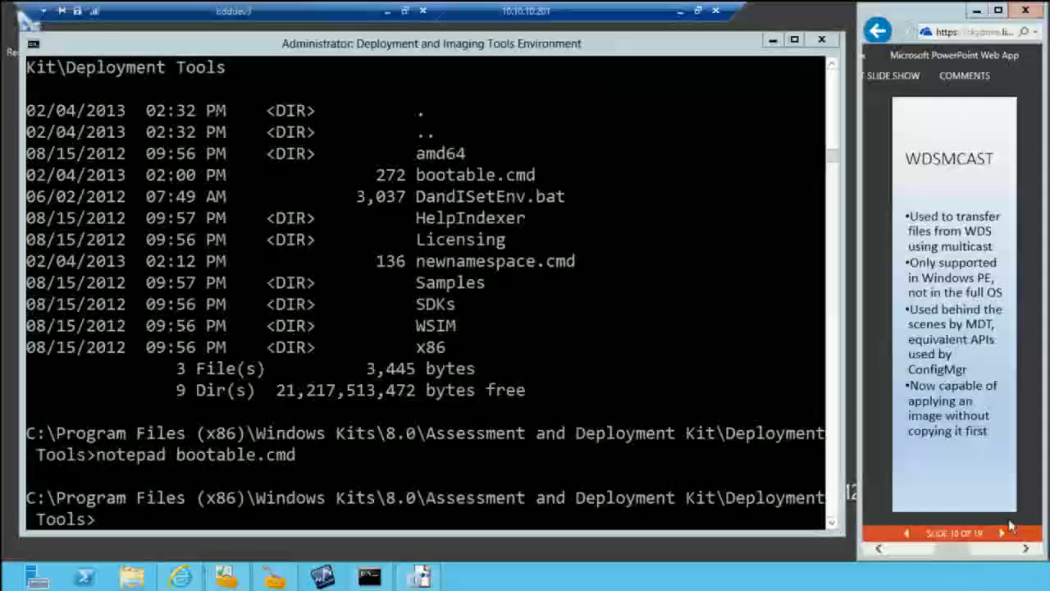
# Step: Advance the presentation from the WDSMCAST slide to the USMTUTILS slide
pyautogui.click(1002, 534)
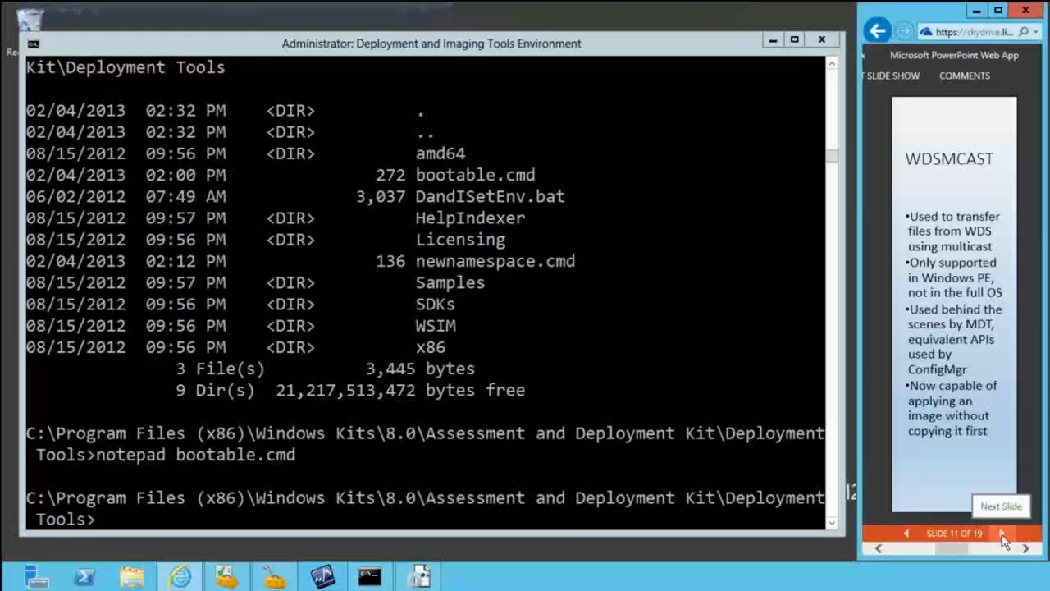
pyautogui.click(1002, 533)
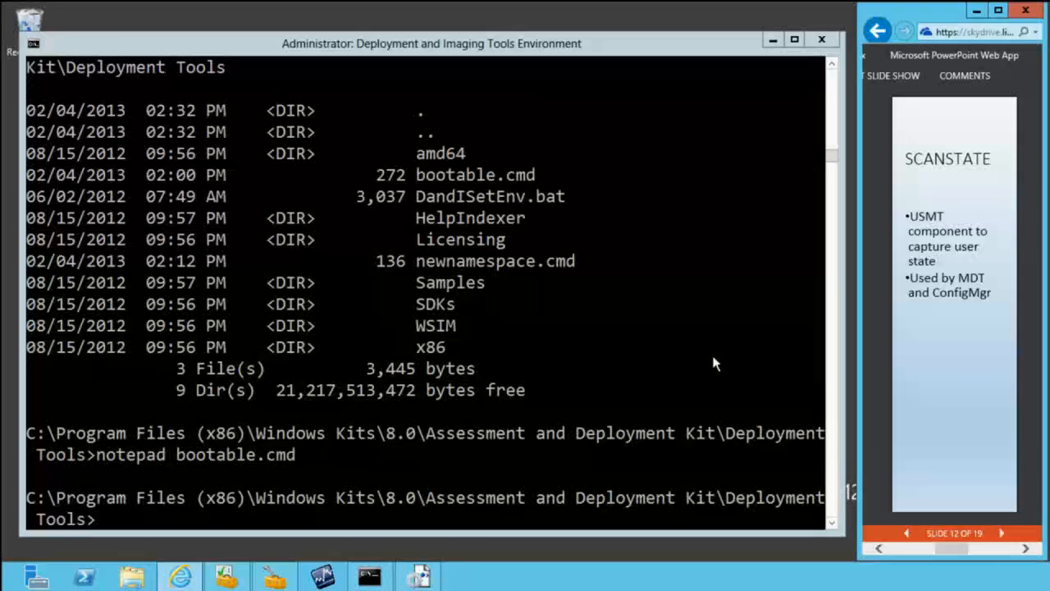
pyautogui.click(1002, 533)
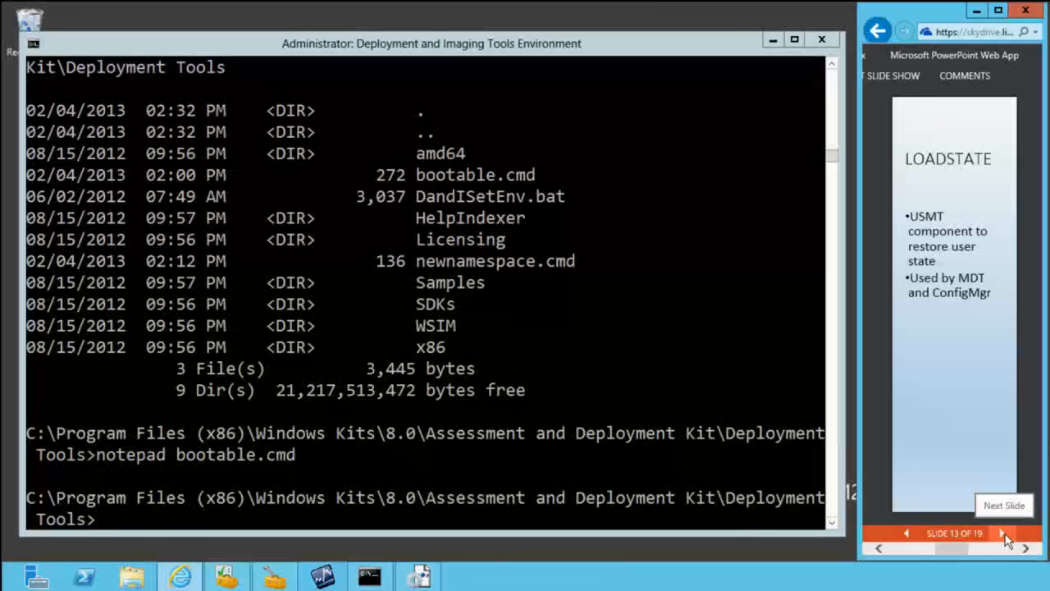
pyautogui.click(1004, 534)
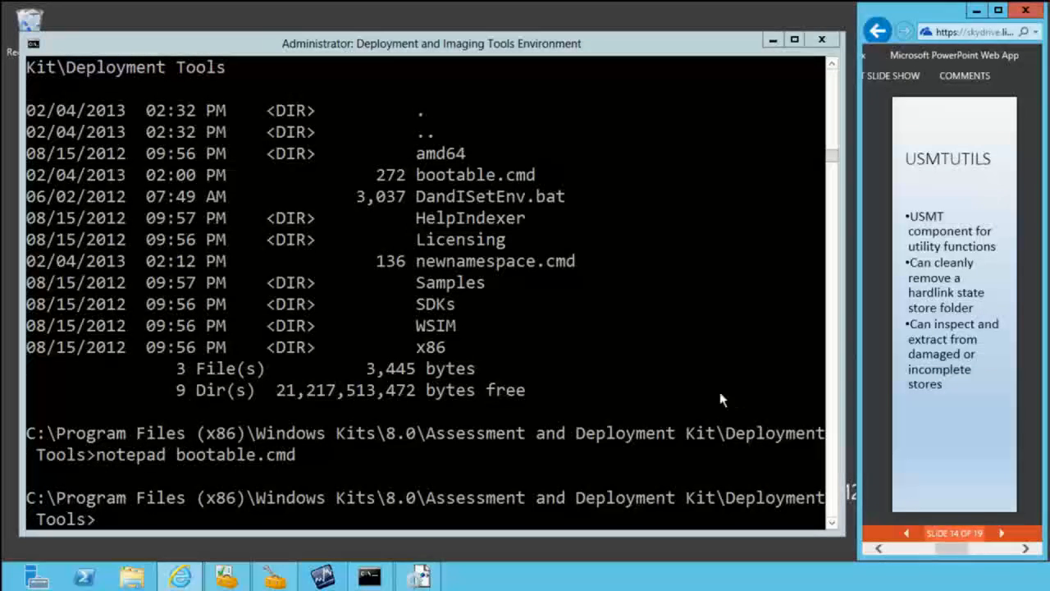
# Step: List the Deployment Tools folder in the command window and go up to the Assessment and Deployment Kit folder
pyautogui.click(696, 383)
pyautogui.write('dir')
pyautogui.press('Return')
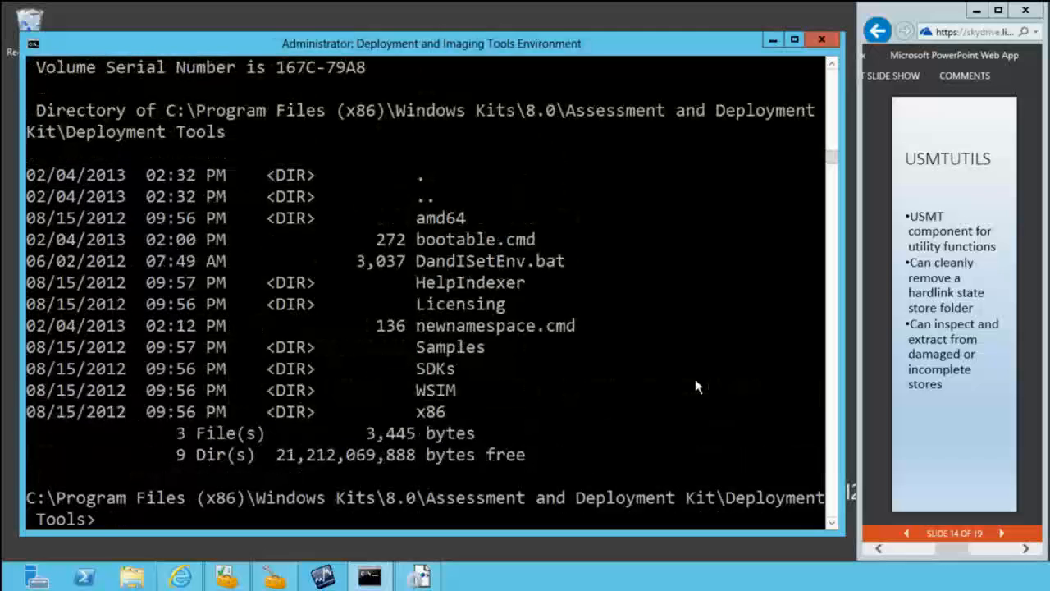
pyautogui.write('cd')
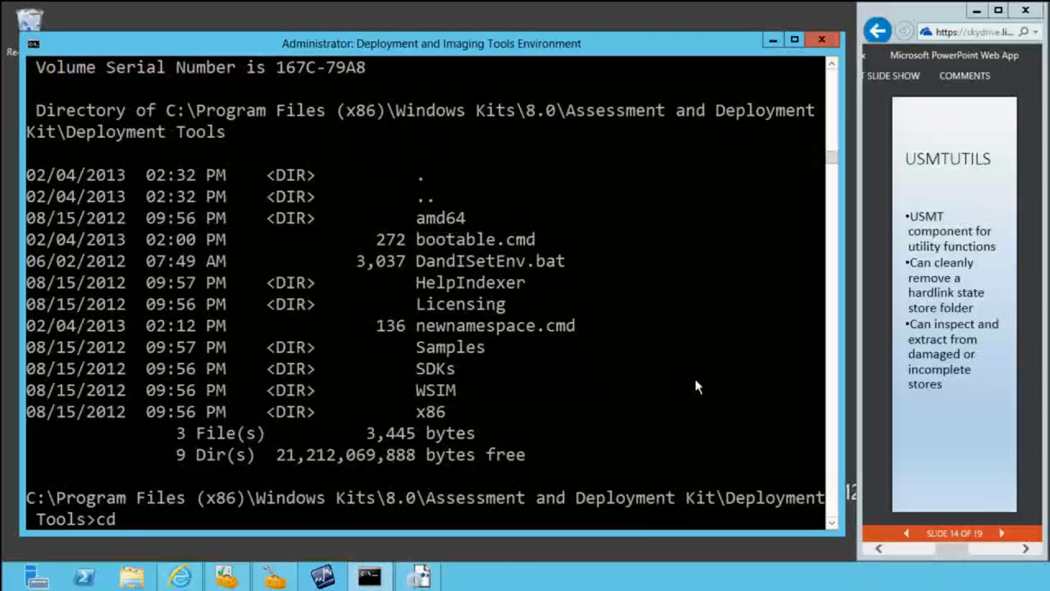
pyautogui.write(' ..')
pyautogui.press('Return')
# Step: List the kit's folders, and change into the User State Migration Tool folder and list its contents
pyautogui.write('dir')
pyautogui.press('Return')
pyautogui.write('cd u')
pyautogui.press('Tab')
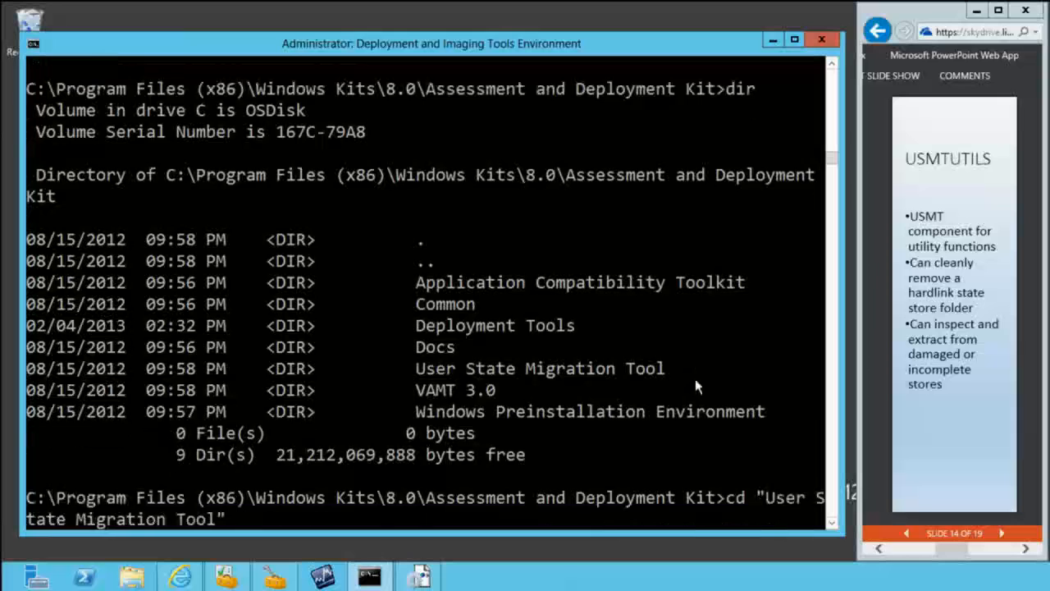
pyautogui.press('Return')
pyautogui.write('dir')
pyautogui.press('Return')
# Step: Change into the amd64 folder, list its files and try to show the ScanState help with scanstate /?
pyautogui.write('cd amd64')
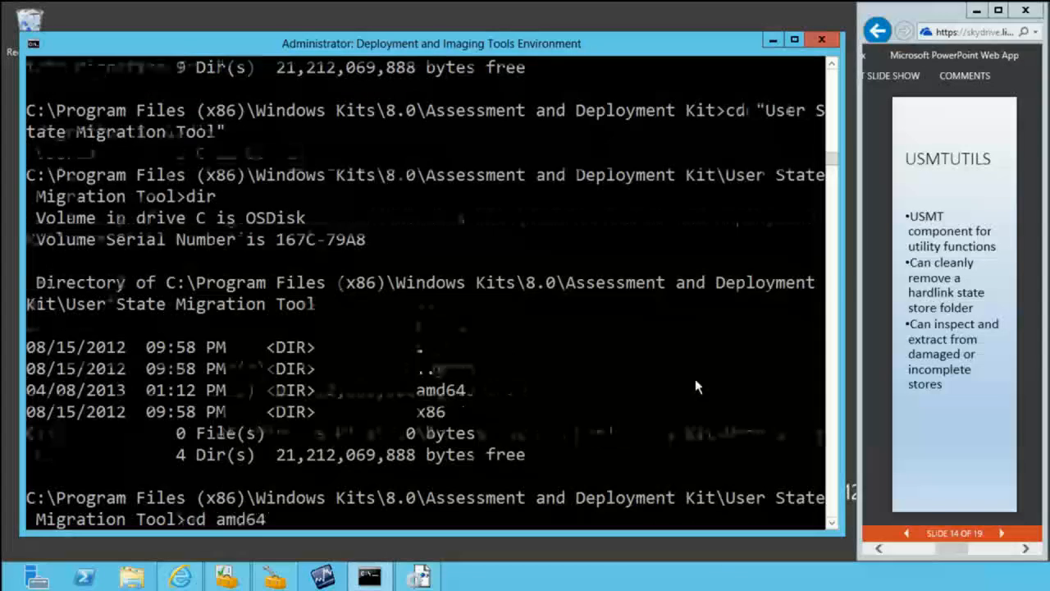
pyautogui.press('Return')
pyautogui.write('dir')
pyautogui.press('Return')
pyautogui.write('scanstate /?')
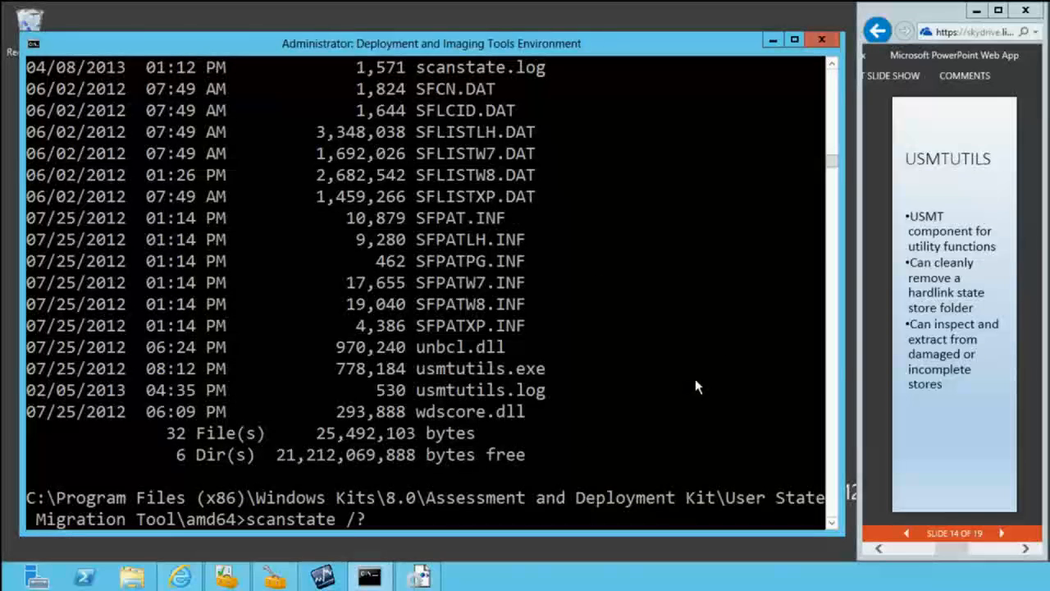
pyautogui.press('Return')
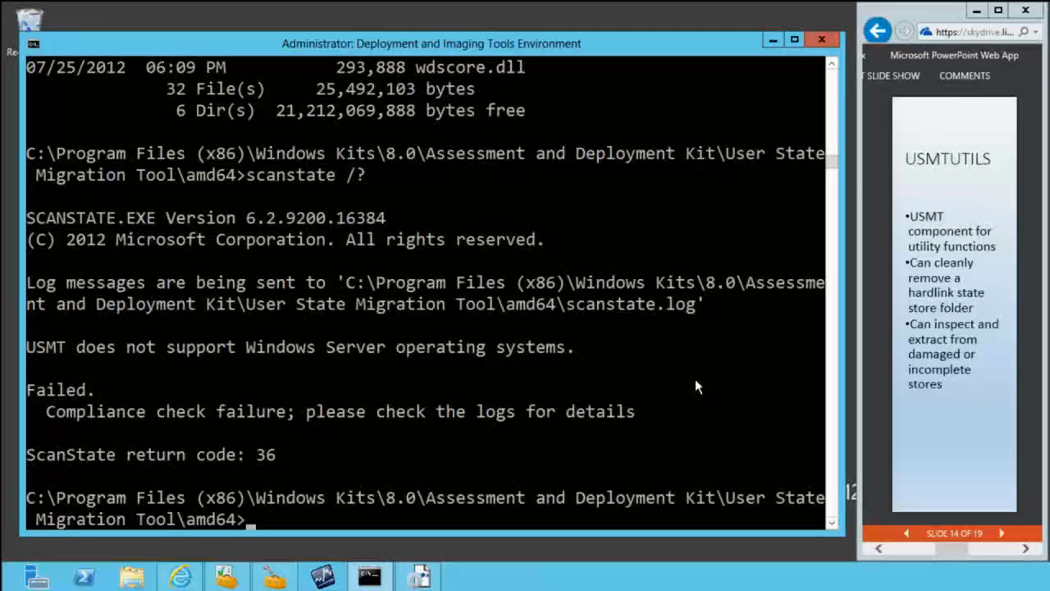
# Step: Minimize the 10.10.10.201 session and switch to the Client-001 virtual machine
pyautogui.moveTo(684, 10)
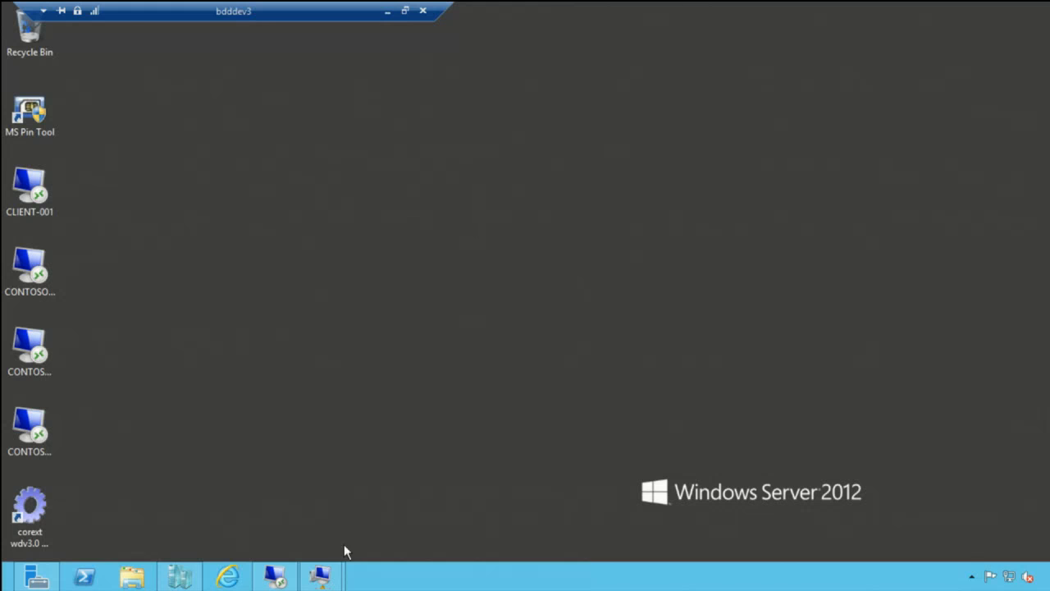
pyautogui.moveTo(320, 576)
pyautogui.click(369, 500)
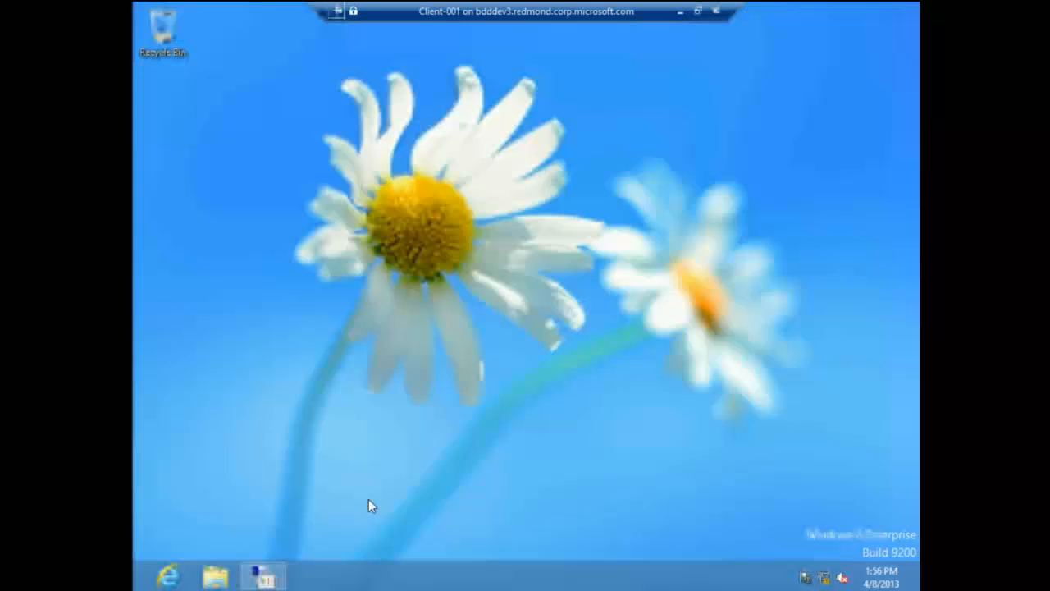
# Step: Search the apps for cmd and run the Deployment and Imaging Tools Environment as administrator
pyautogui.press('super')
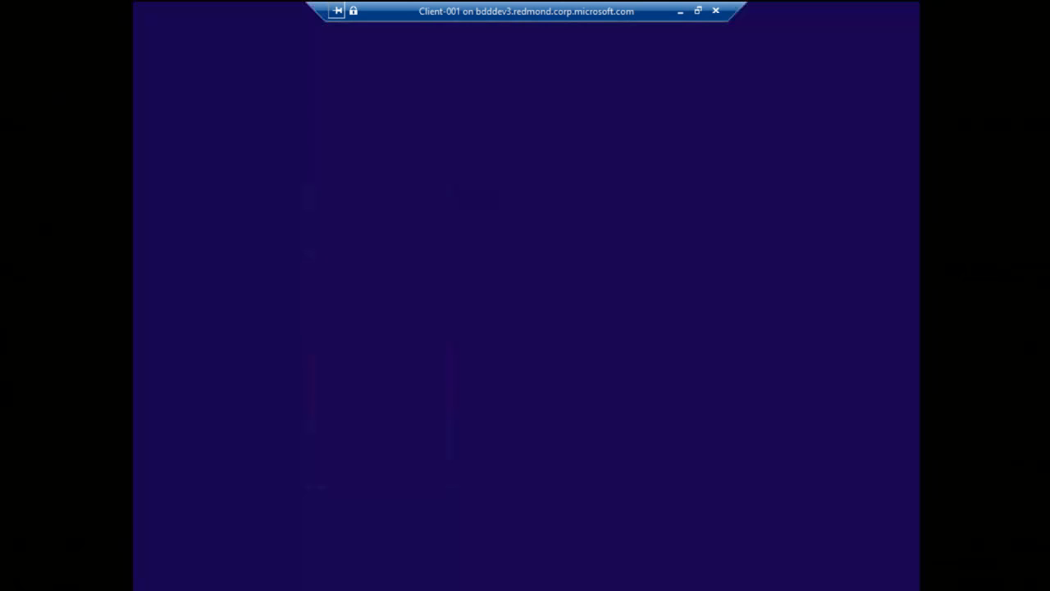
pyautogui.write('cmd')
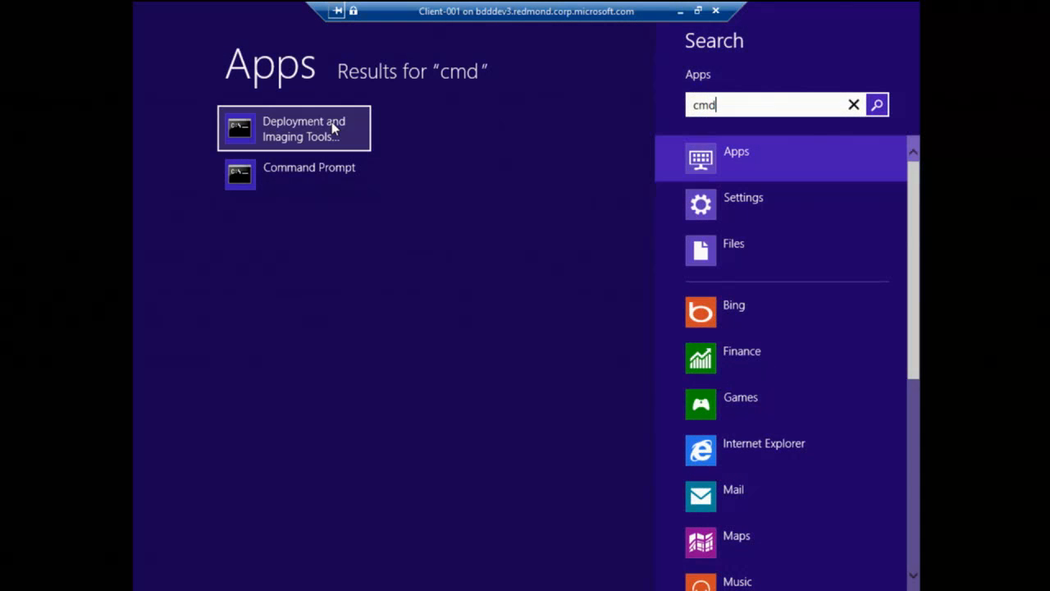
pyautogui.rightClick(332, 124)
pyautogui.click(486, 541)
pyautogui.click(581, 314)
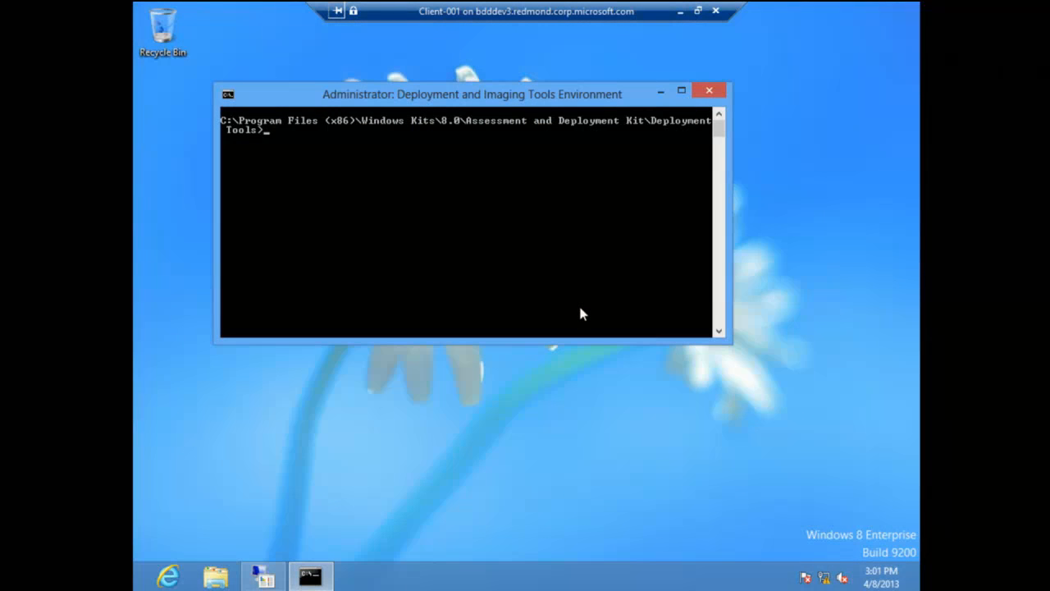
# Step: Change to the ..\User State Migration Tool\amd64 folder and display the ScanState help with the /? option
pyautogui.write('scanstate /?')
pyautogui.press('Return')
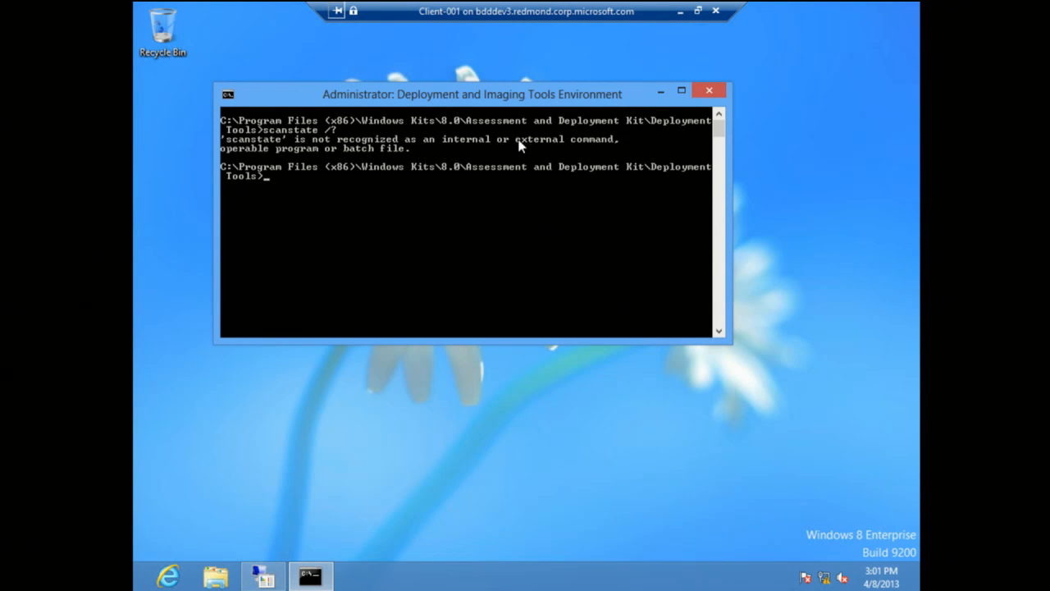
pyautogui.write('cd "..\\U')
pyautogui.press('Tab')
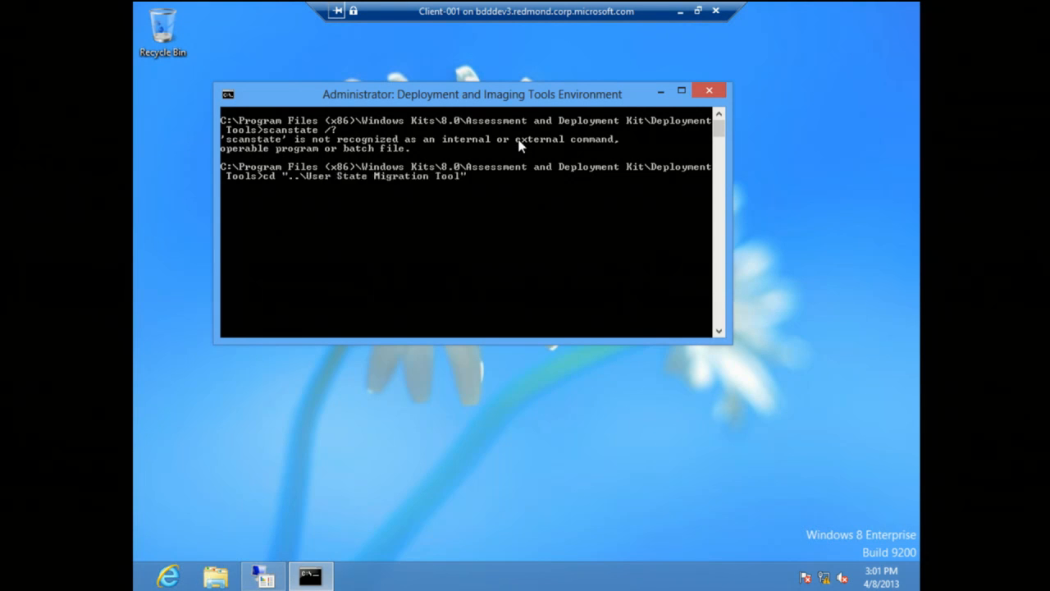
pyautogui.write('\\am')
pyautogui.press('Tab')
pyautogui.press('Return')
pyautogui.write('scanstate.exe /?')
pyautogui.press('Return')
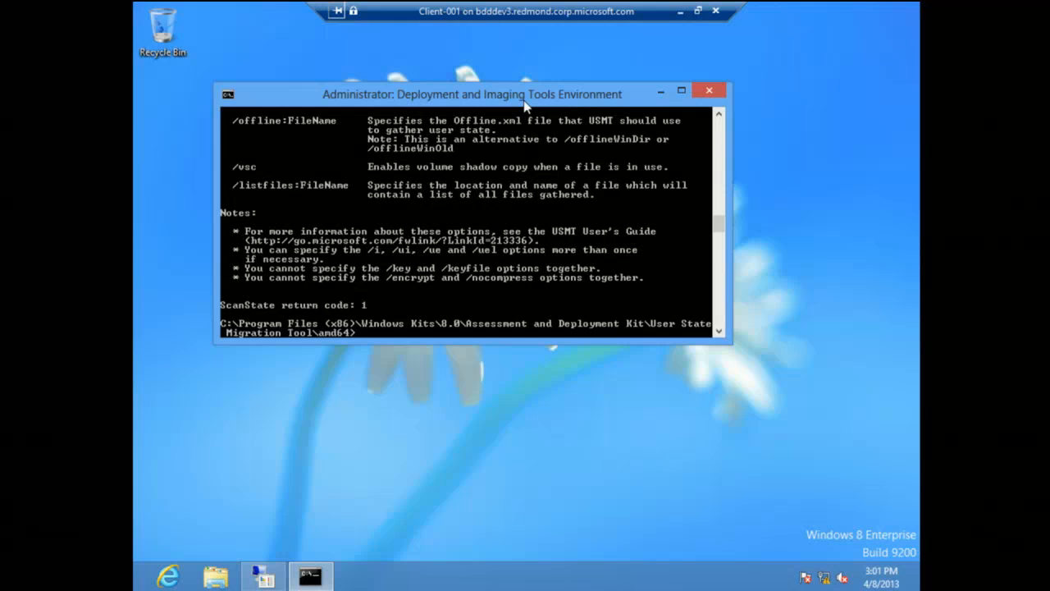
# Step: Maximize the command window and set its font to Consolas, size 24
pyautogui.doubleClick(525, 95)
pyautogui.click(144, 13)
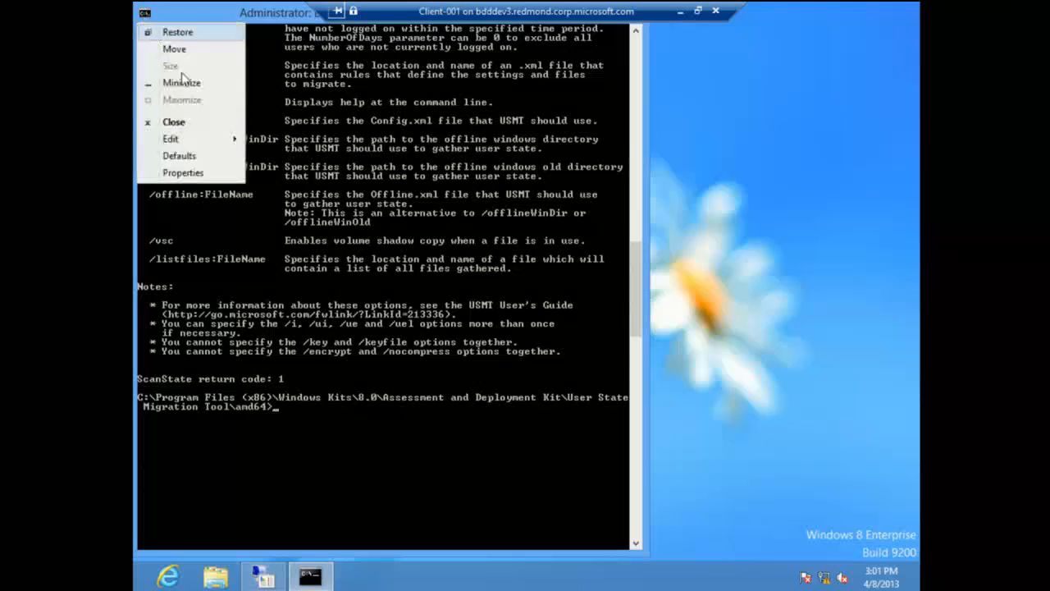
pyautogui.click(182, 172)
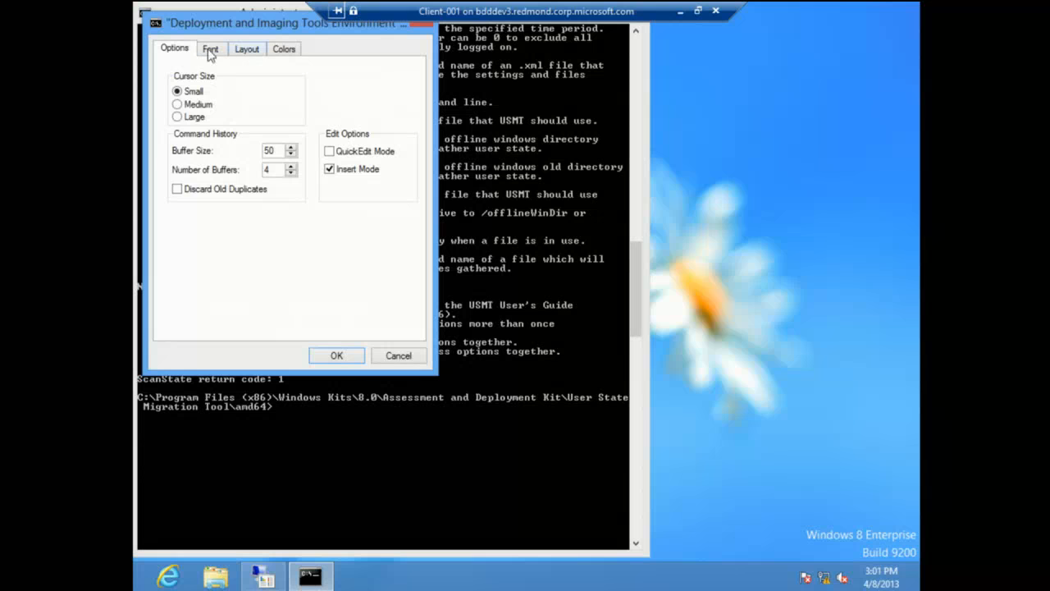
pyautogui.click(210, 51)
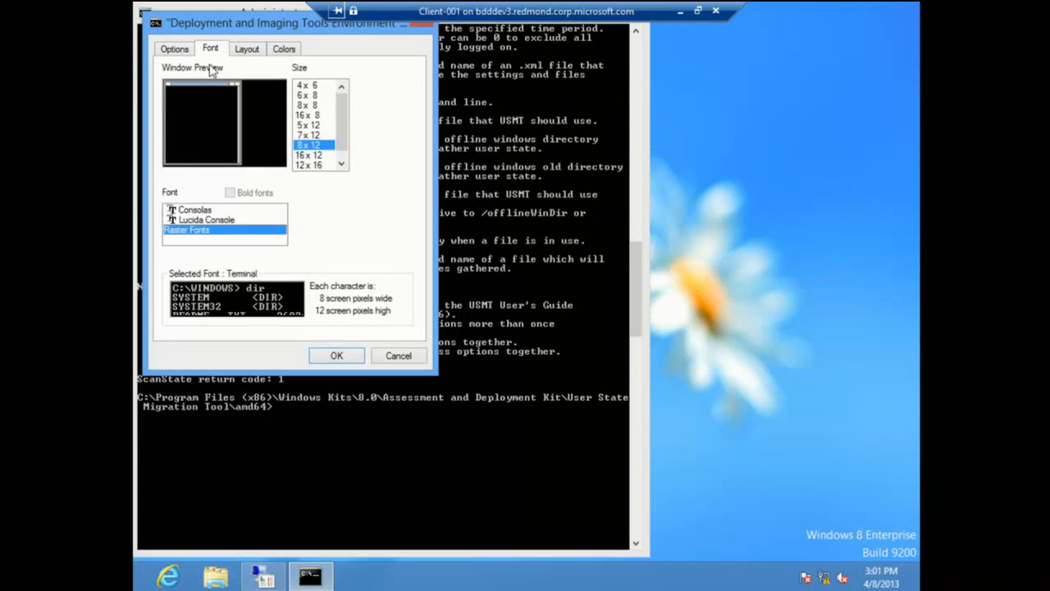
pyautogui.click(210, 209)
pyautogui.click(300, 161)
pyautogui.click(300, 151)
pyautogui.click(336, 356)
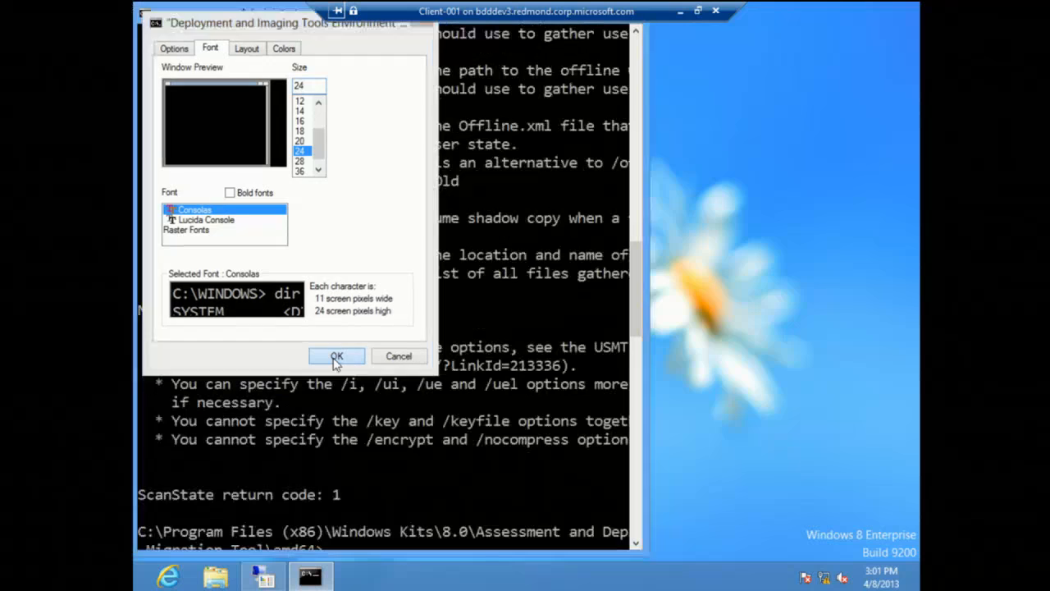
# Step: Display the ScanState help one screen at a time with scanstate.exe /? | more and page through it
pyautogui.press('Up')
pyautogui.press('Up')
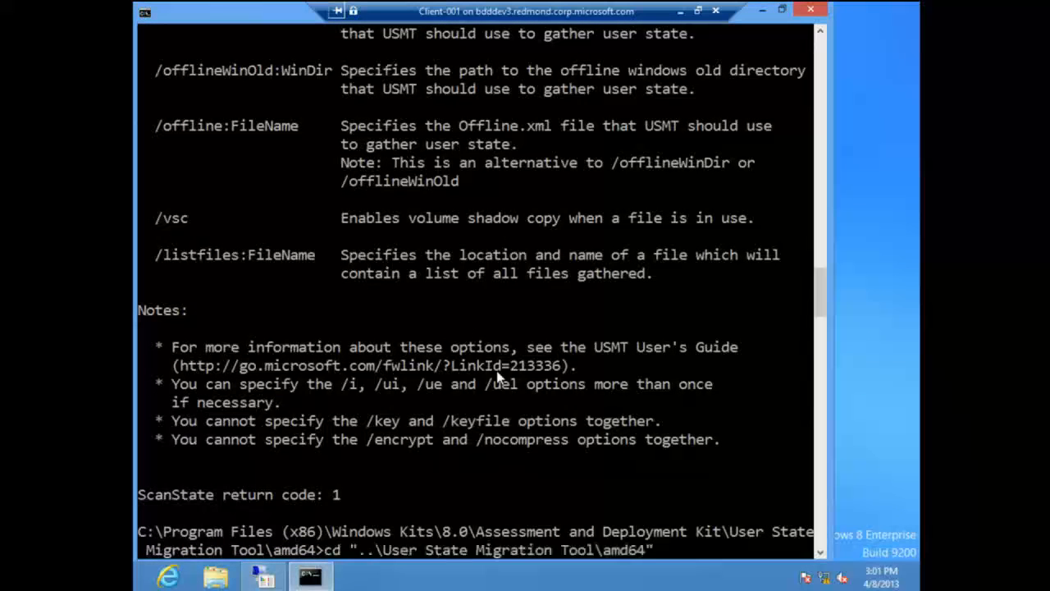
pyautogui.press('Down')
pyautogui.write('| more')
pyautogui.press('Return')
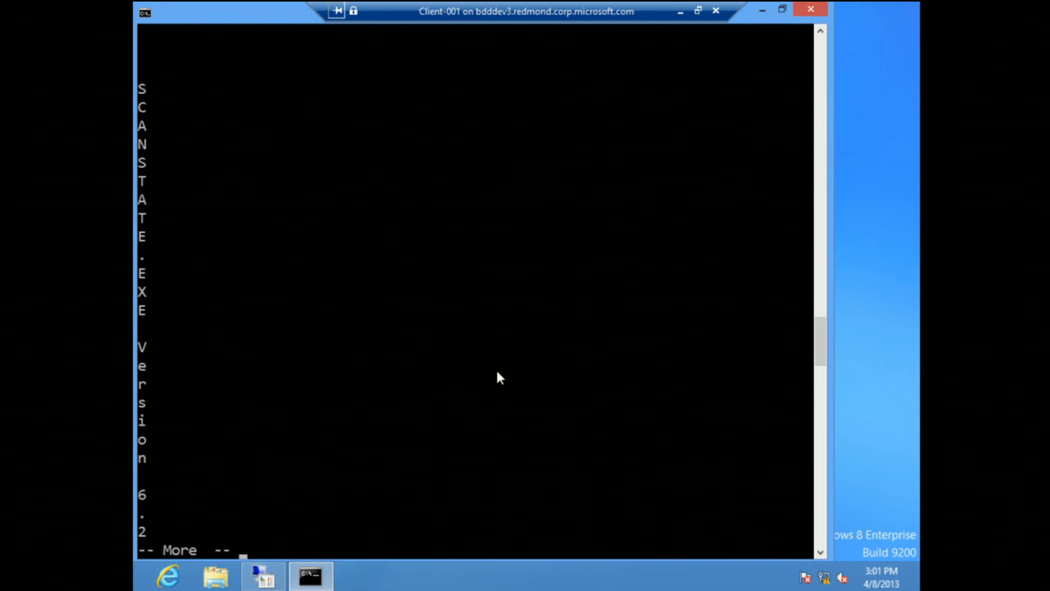
pyautogui.press('space')
pyautogui.press('space')
pyautogui.press('space')
pyautogui.press('space')
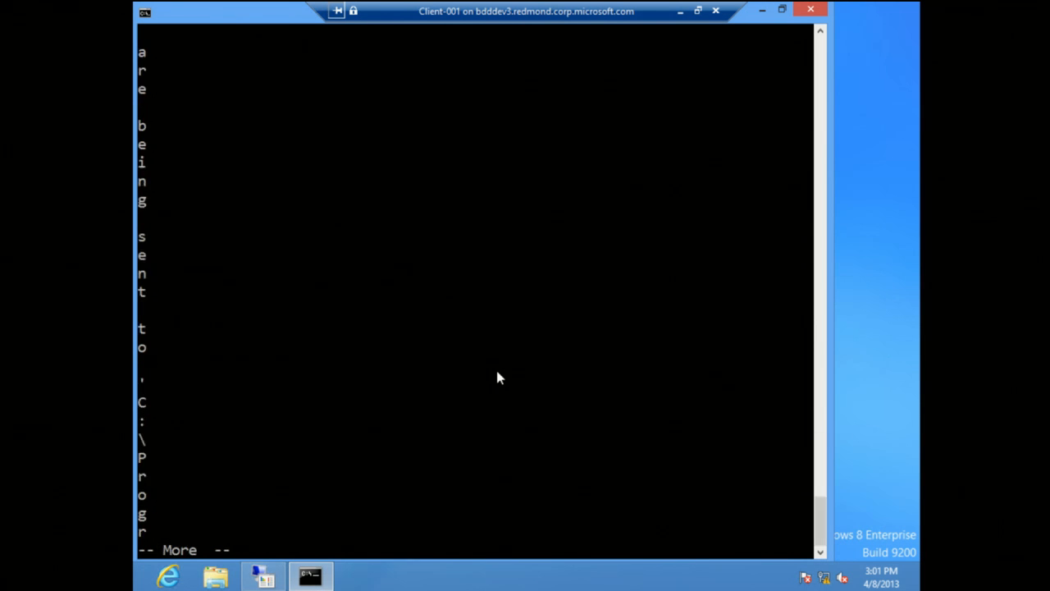
pyautogui.press('space')
pyautogui.press('space')
pyautogui.press('space')
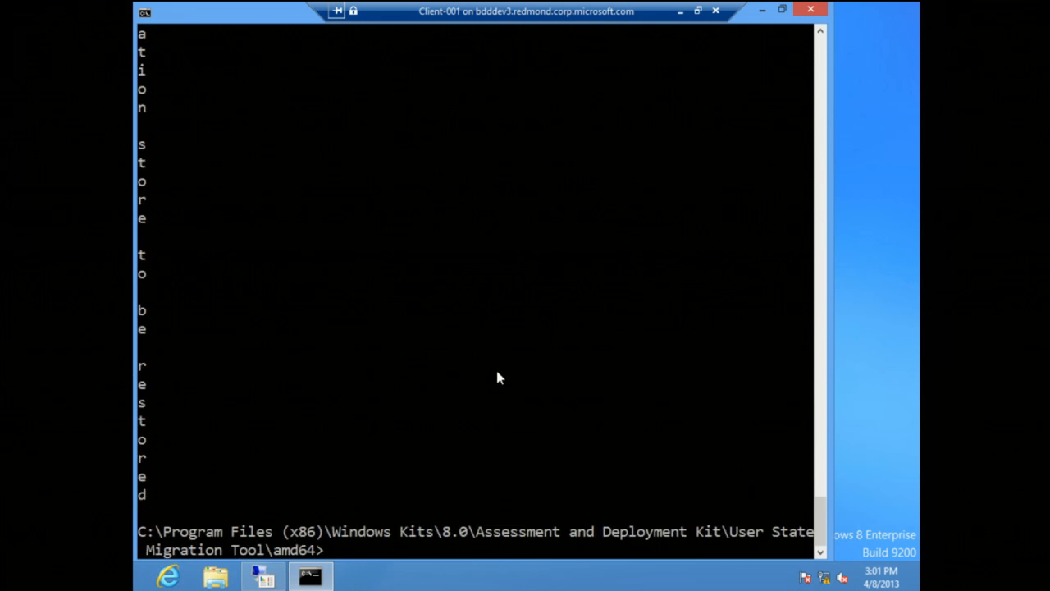
# Step: Display the ScanState help again with scanstate.exe /? without paging, and review the options back to the syntax line
pyautogui.press('Return')
pyautogui.press('Up')
pyautogui.press('BackSpace')
pyautogui.press('BackSpace')
pyautogui.press('BackSpace')
pyautogui.press('BackSpace')
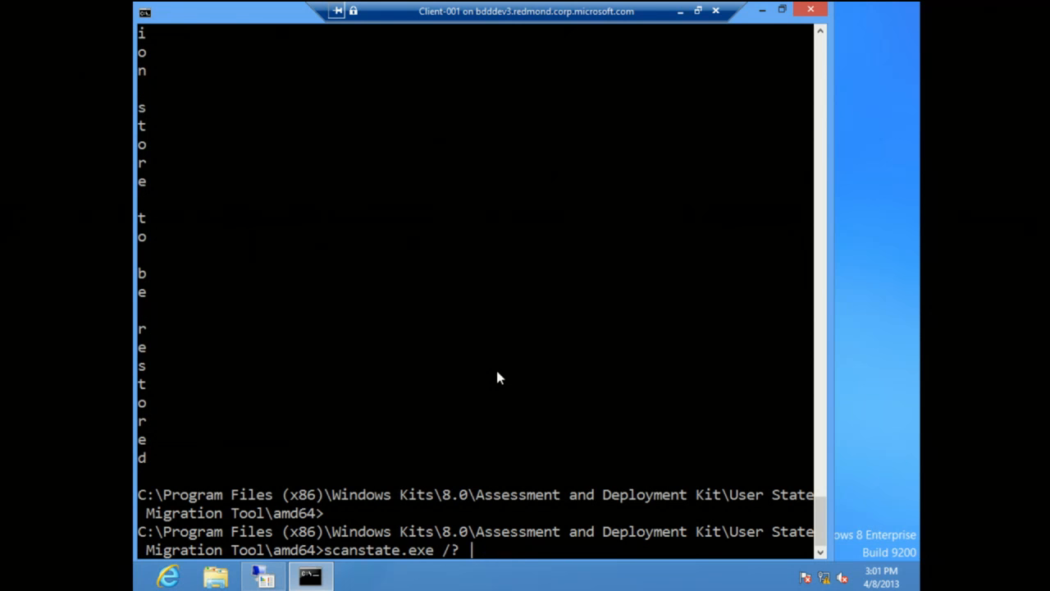
pyautogui.press('Return')
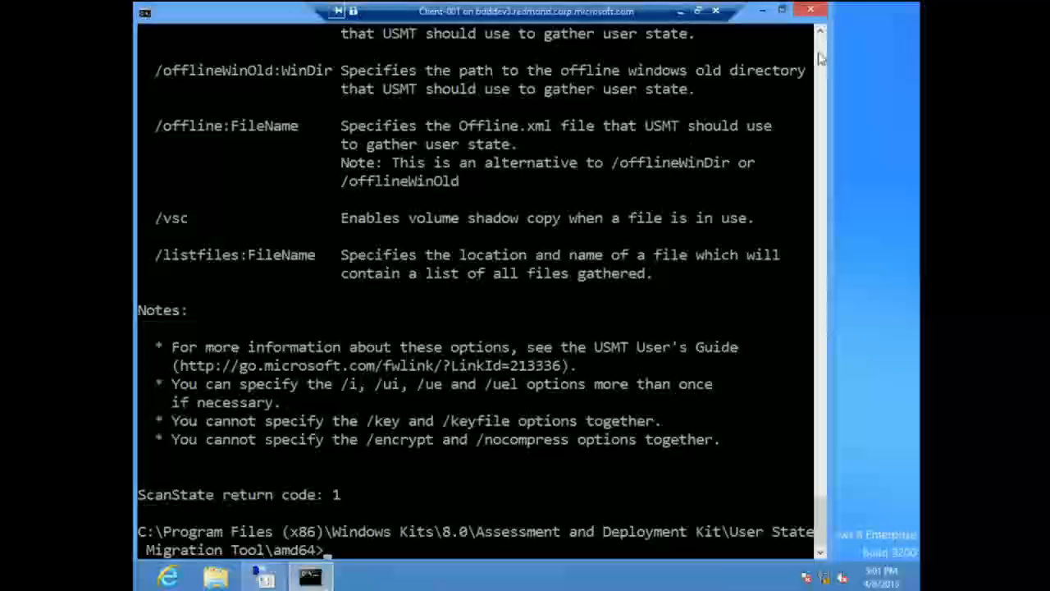
pyautogui.click(819, 50)
pyautogui.click(819, 51)
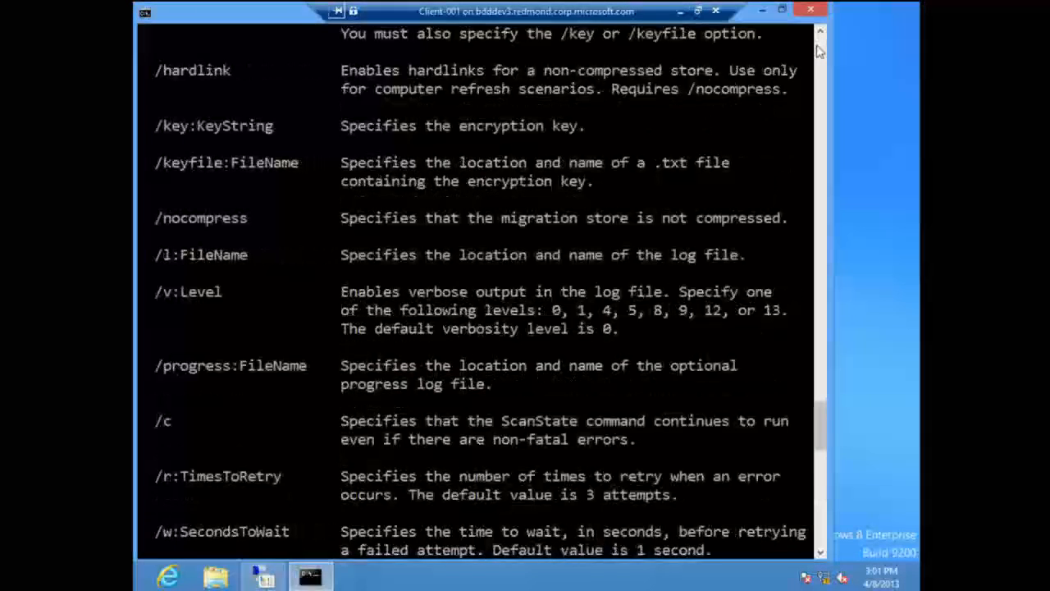
pyautogui.click(819, 51)
pyautogui.click(819, 51)
pyautogui.click(819, 51)
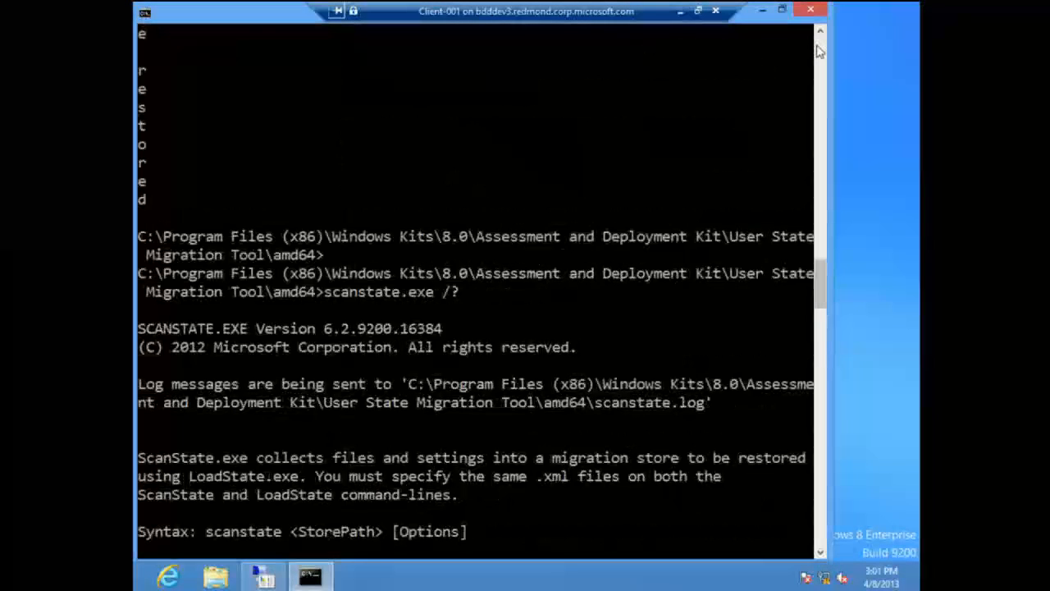
# Step: Begin a scanstate command at the prompt with c:\tempstore as the store path
pyautogui.write('scanstate')
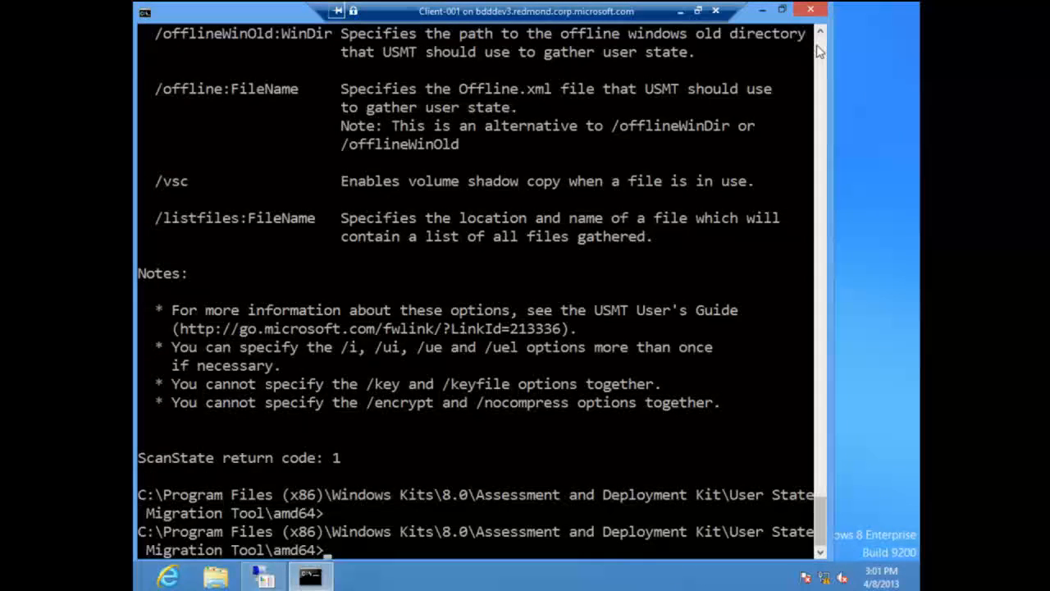
pyautogui.press('BackSpace')
pyautogui.press('BackSpace')
pyautogui.press('BackSpace')
pyautogui.press('BackSpace')
pyautogui.press('BackSpace')
pyautogui.write('state')
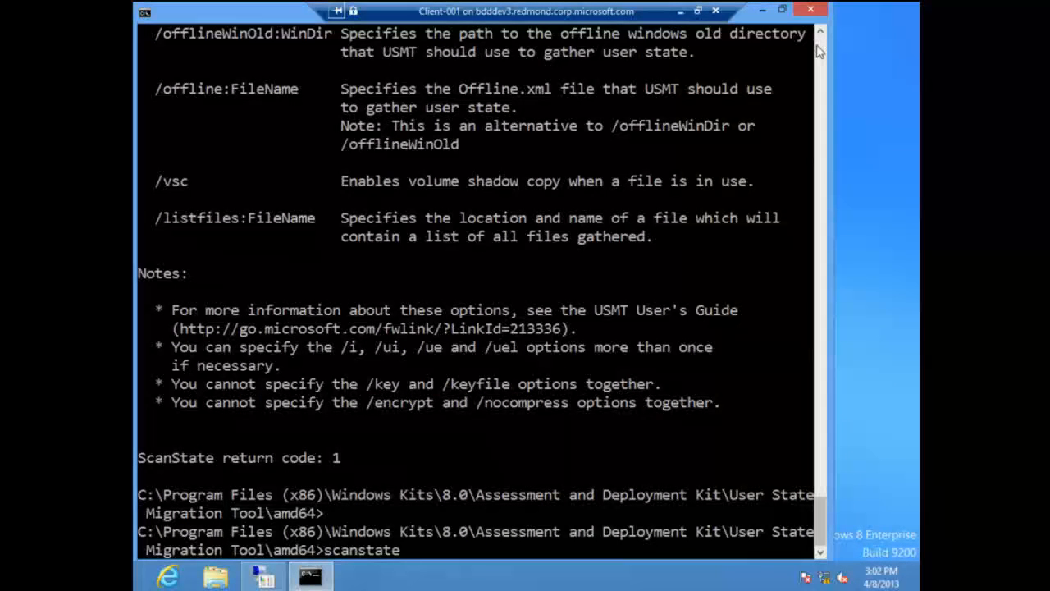
pyautogui.write(' c:\tempstore')
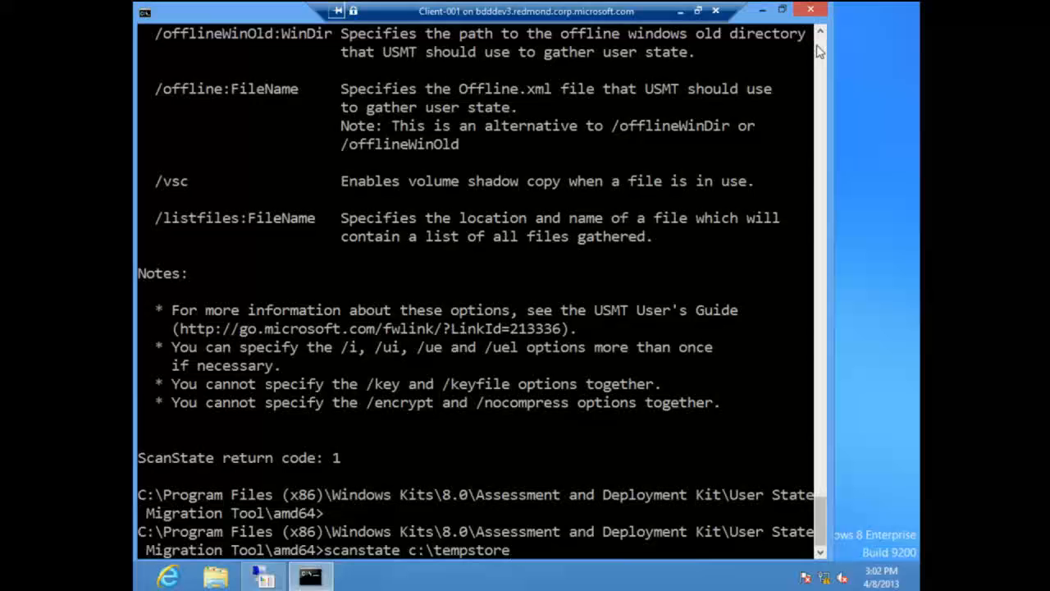
pyautogui.write(' /c /o /i:')
# Step: Add the /c, /o and /i:migapp.xml options to the scanstate command
pyautogui.press('Left')
pyautogui.moveTo(884, 9)
pyautogui.write('migapp.xml')
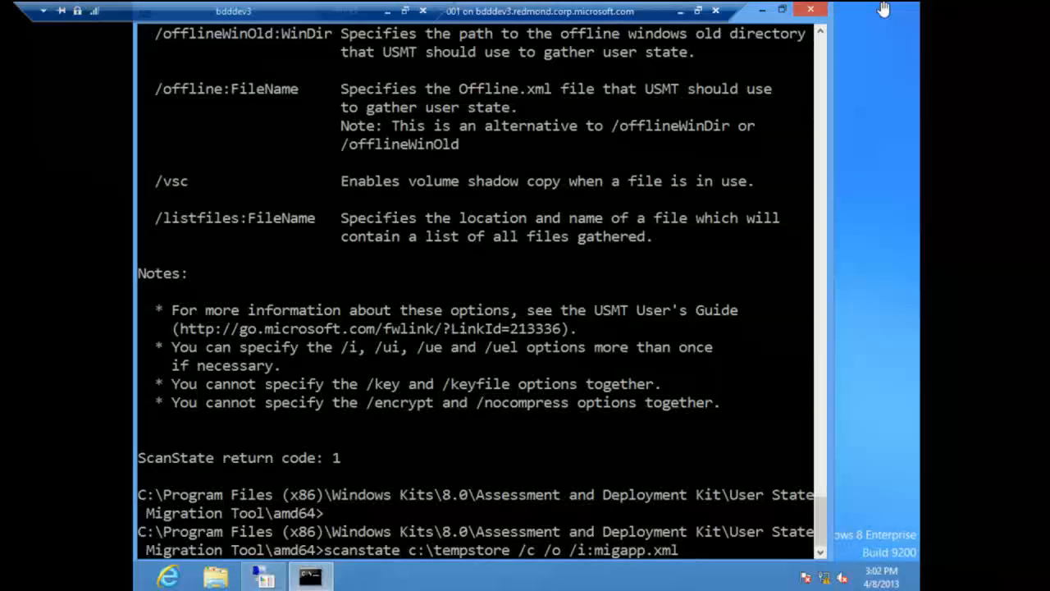
pyautogui.write(' /hardlink /n')
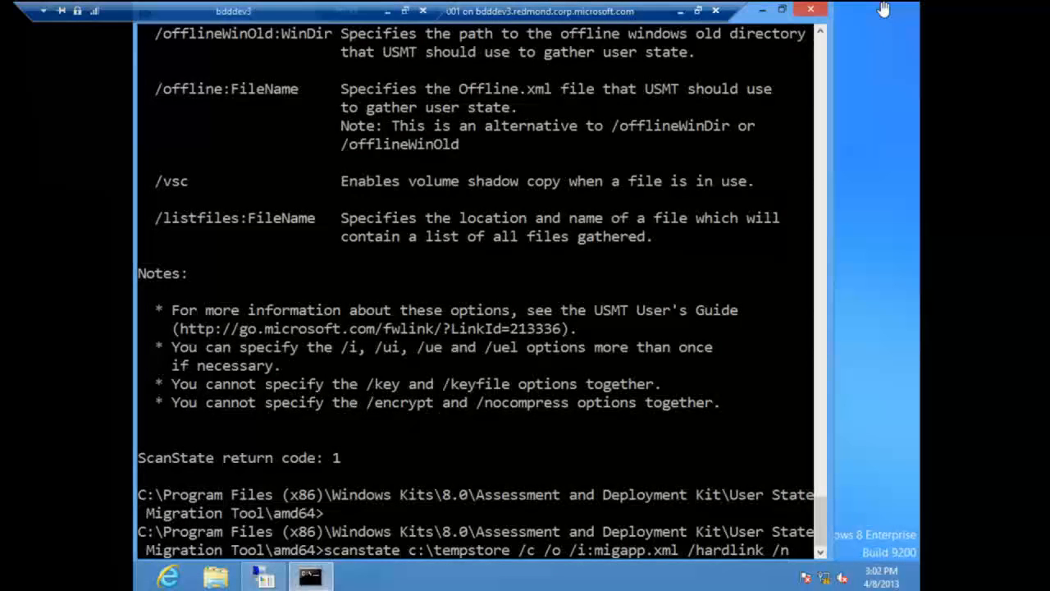
pyautogui.write('ocompress /efs:hardware')
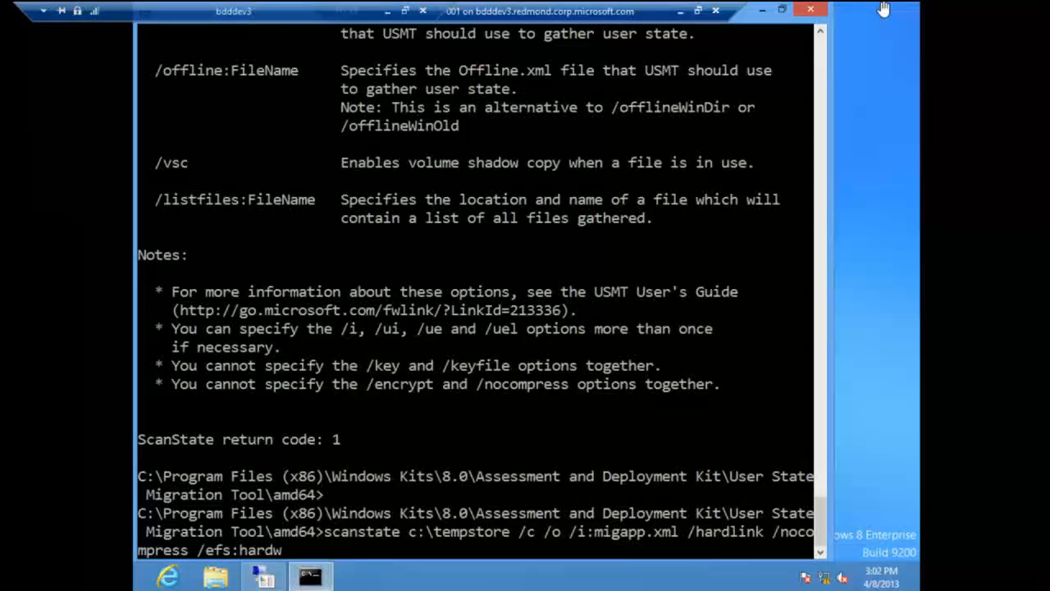
# Step: Append the /hardlink, /nocompress and /efs:hardlink options to the scanstate command
pyautogui.press('BackSpace')
pyautogui.press('BackSpace')
pyautogui.press('BackSpace')
pyautogui.press('BackSpace')
pyautogui.write('link /')
pyautogui.write('l*')
# Step: Leave out the log file option /l: and run the scanstate command to capture the user state
pyautogui.press('BackSpace')
pyautogui.write(':')
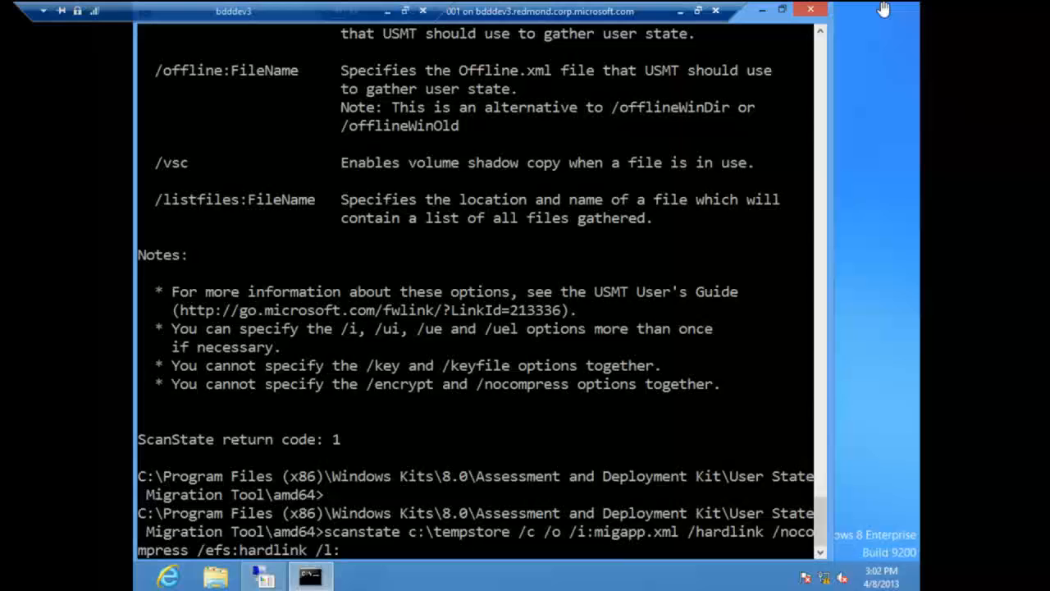
pyautogui.press('BackSpace')
pyautogui.press('BackSpace')
pyautogui.press('BackSpace')
pyautogui.press('BackSpace')
pyautogui.press('Return')
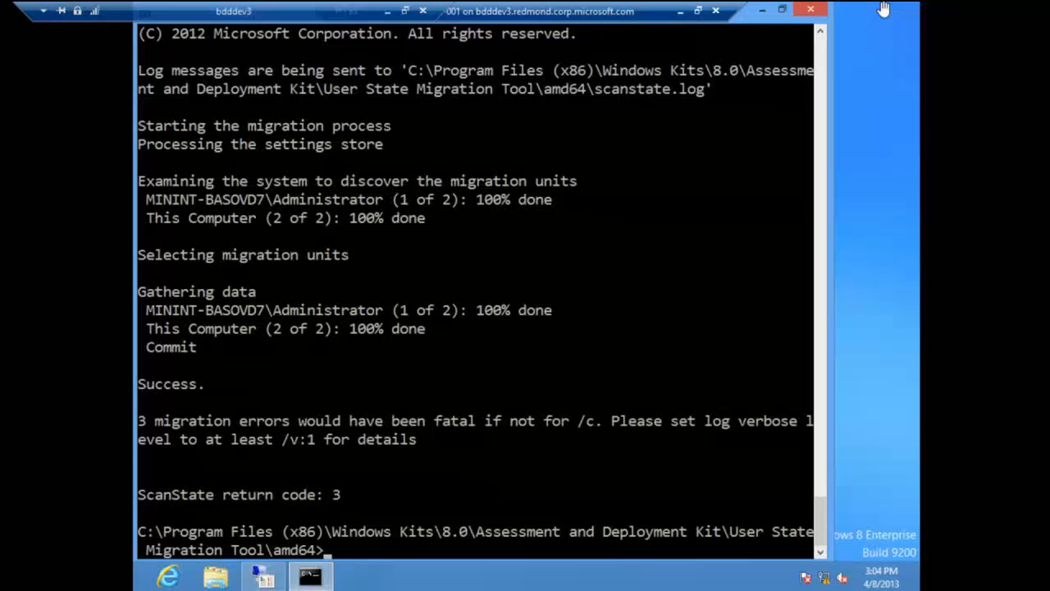
# Step: Recall the last scanstate command and change its program name to loadstate
pyautogui.press('Up')
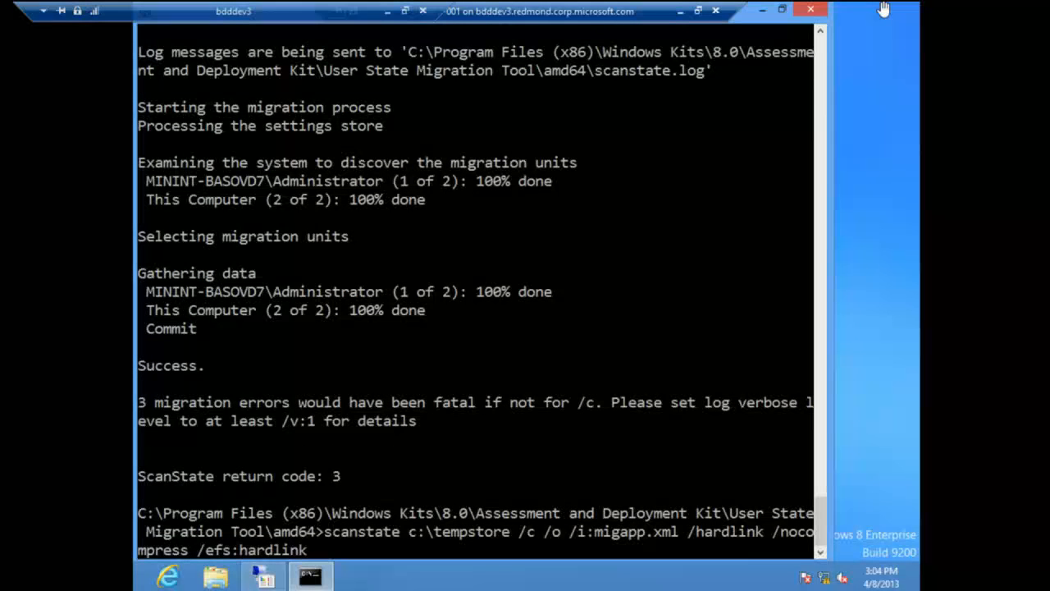
pyautogui.press('Home')
pyautogui.write('load')
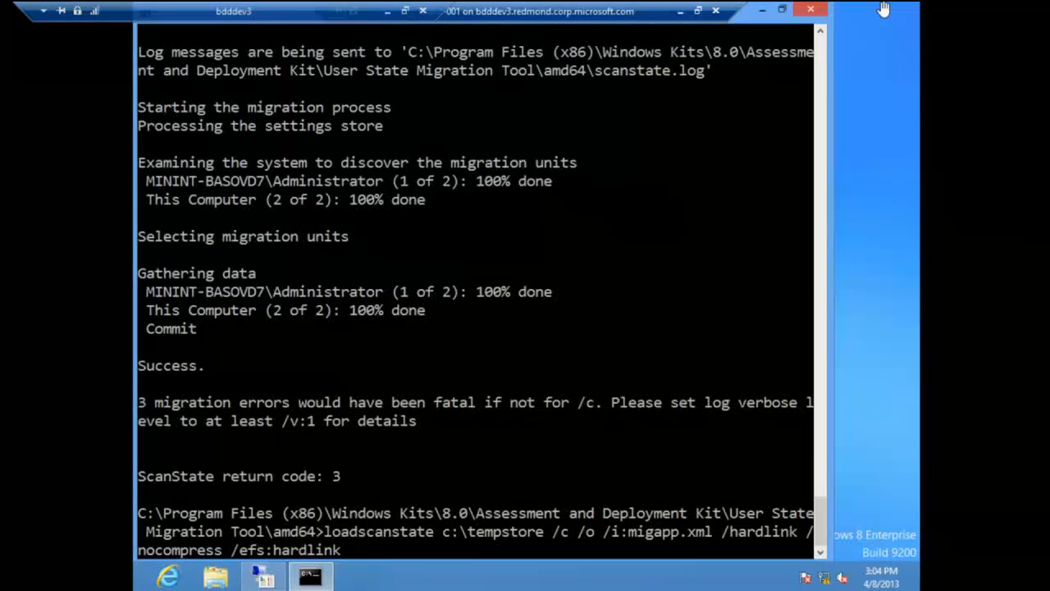
pyautogui.press('Delete')
pyautogui.press('Delete')
pyautogui.press('Delete')
pyautogui.press('Delete')
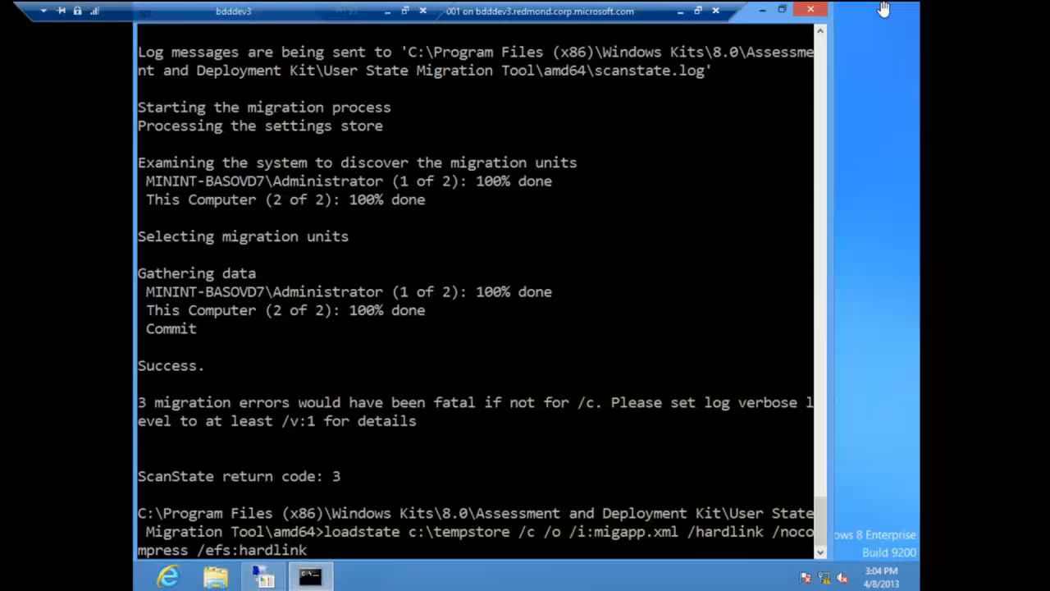
# Step: Remove the /c and /o options from the loadstate command
pyautogui.press('Right')
pyautogui.press('Right')
pyautogui.press('Right')
pyautogui.press('Right')
pyautogui.press('Right')
pyautogui.press('Right')
pyautogui.press('Right')
pyautogui.press('Right')
pyautogui.press('Right')
pyautogui.press('Right')
pyautogui.press('Right')
pyautogui.press('Right')
pyautogui.press('Right')
pyautogui.press('Right')
pyautogui.press('Right')
pyautogui.press('Right')
pyautogui.press('Right')
pyautogui.press('Right')
pyautogui.press('Right')
pyautogui.press('Delete')
pyautogui.press('Delete')
pyautogui.press('Delete')
pyautogui.press('Delete')
pyautogui.press('Delete')
pyautogui.press('Delete')
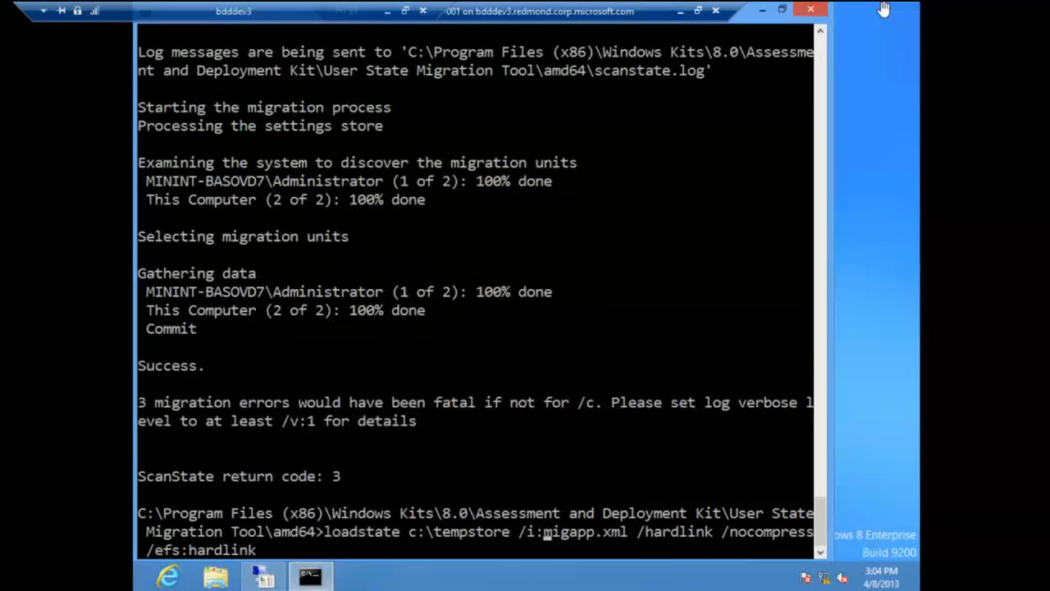
# Step: Remove the /hardlink, /nocompress and /efs:hardlink options and run loadstate c:\tempstore /i:migapp.xml
pyautogui.press('Right')
pyautogui.press('Right')
pyautogui.press('Right')
pyautogui.press('Right')
pyautogui.press('Right')
pyautogui.press('Right')
pyautogui.press('Right')
pyautogui.press('Right')
pyautogui.press('Right')
pyautogui.press('Right')
pyautogui.press('Right')
pyautogui.press('Delete')
pyautogui.press('Delete')
pyautogui.press('Delete')
pyautogui.press('Delete')
pyautogui.press('Delete')
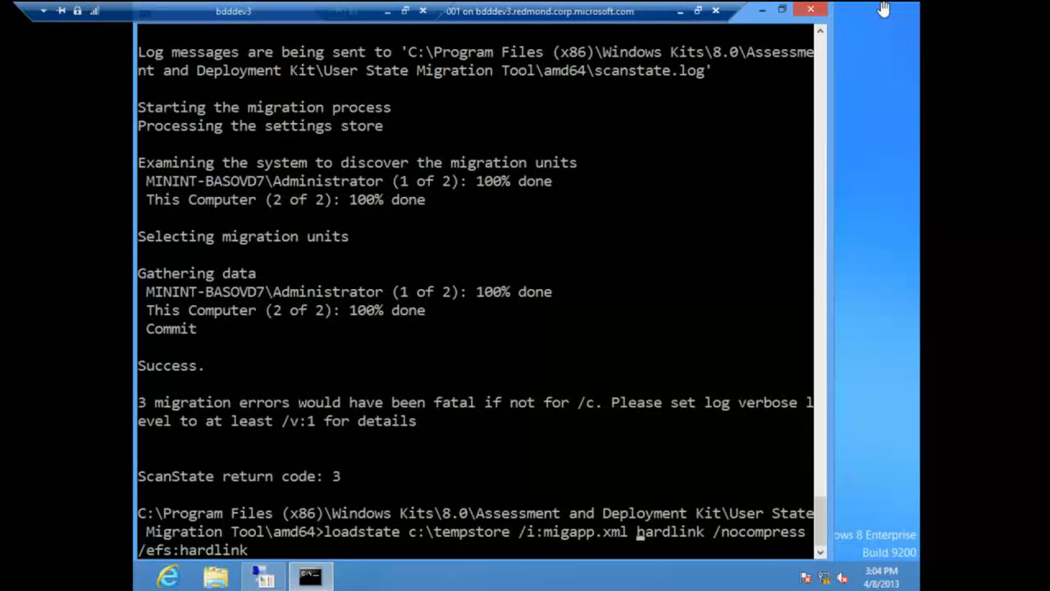
pyautogui.press('Delete')
pyautogui.press('Delete')
pyautogui.press('Delete')
pyautogui.press('Delete')
pyautogui.press('Delete')
pyautogui.press('Delete')
pyautogui.press('Delete')
pyautogui.press('Delete')
pyautogui.press('Delete')
pyautogui.press('Delete')
pyautogui.press('Delete')
pyautogui.press('Delete')
pyautogui.press('Delete')
pyautogui.press('Delete')
pyautogui.press('Delete')
pyautogui.press('Delete')
pyautogui.press('Delete')
pyautogui.press('Delete')
pyautogui.press('Delete')
pyautogui.press('Delete')
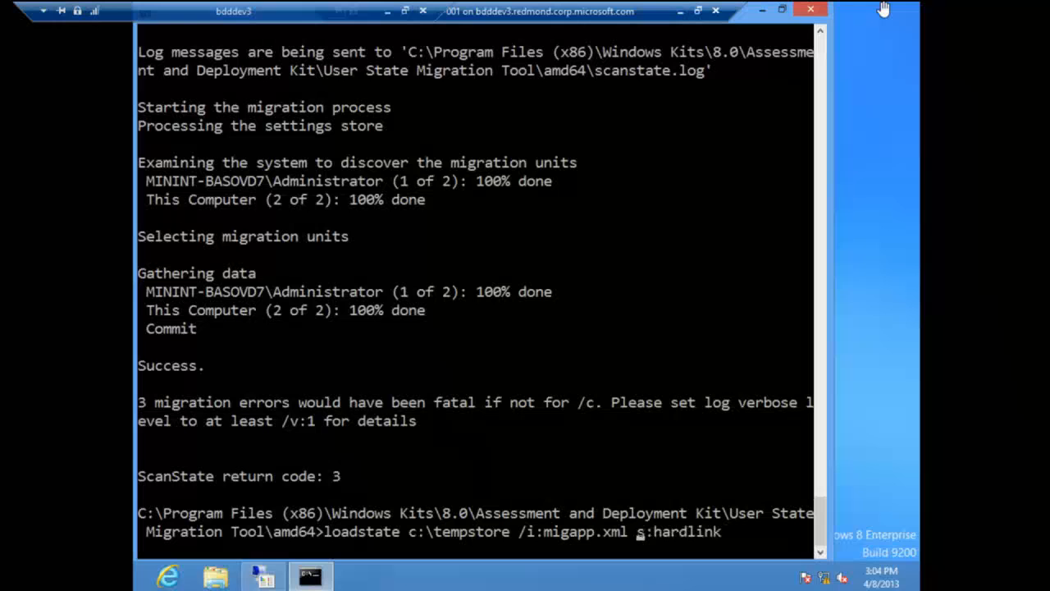
pyautogui.press('Delete')
pyautogui.press('Delete')
pyautogui.press('Delete')
pyautogui.press('Delete')
pyautogui.press('Delete')
pyautogui.press('Delete')
pyautogui.press('Delete')
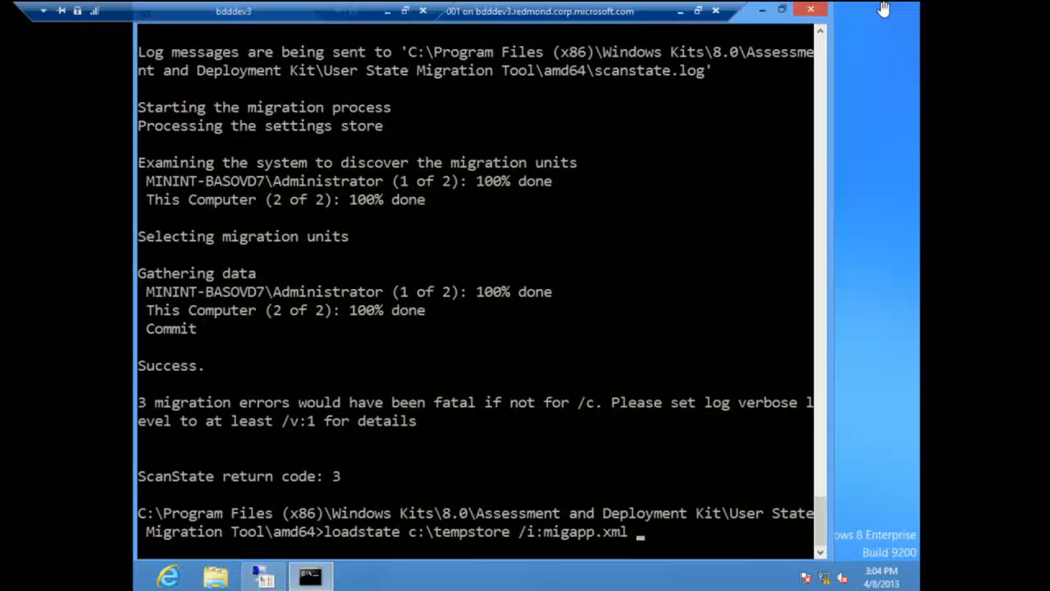
pyautogui.press('Return')
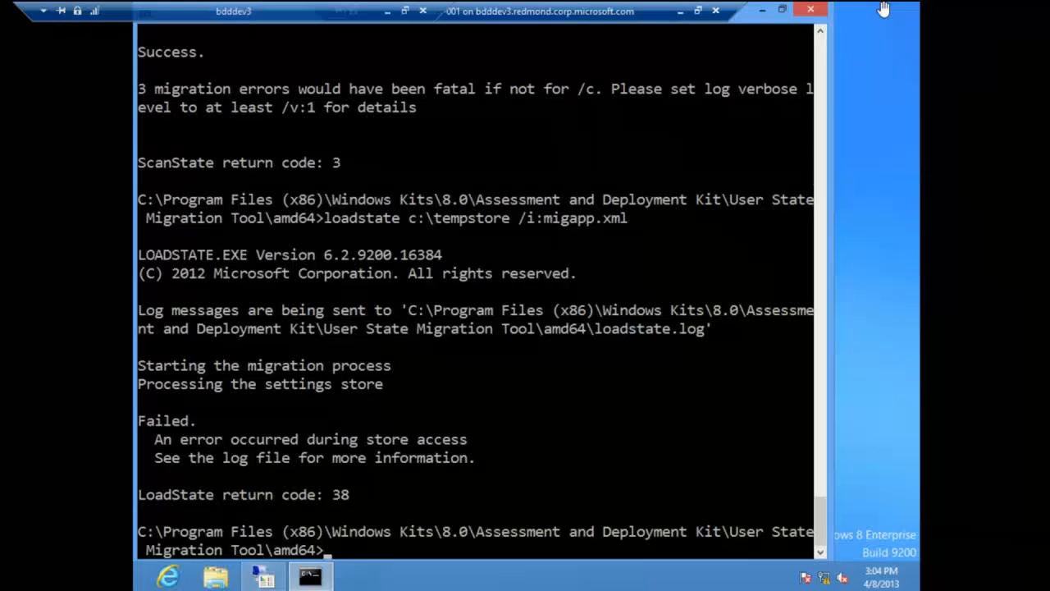
# Step: Rerun loadstate c:\tempstore /i:migapp.xml with the /hardlink and /nocompress options added
pyautogui.press('Up')
pyautogui.write('/')
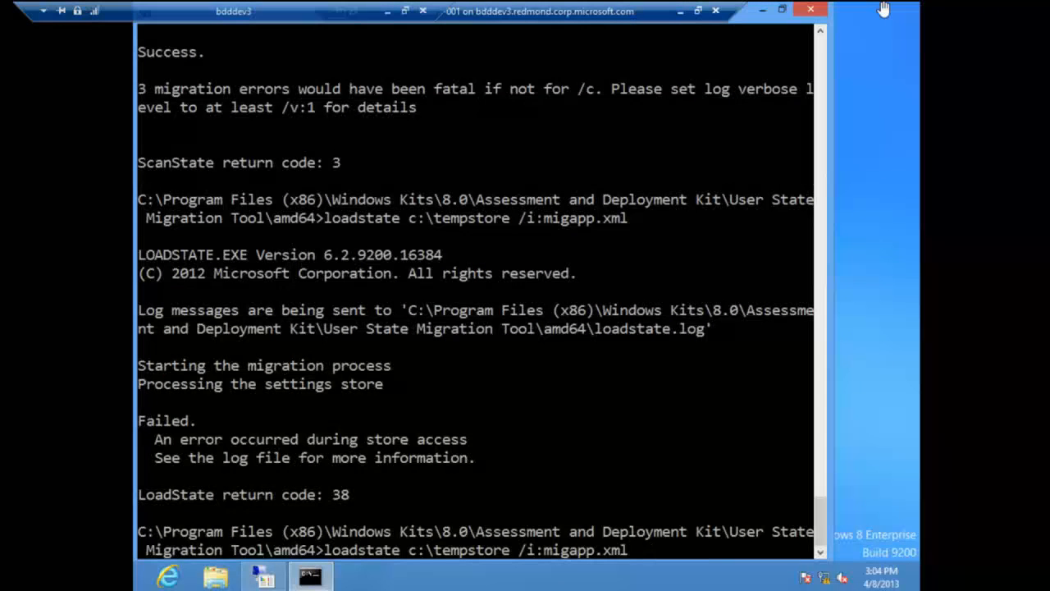
pyautogui.write('hardlink /no')
pyautogui.write('cmpress')
pyautogui.press('BackSpace')
pyautogui.press('BackSpace')
pyautogui.press('BackSpace')
pyautogui.press('BackSpace')
pyautogui.press('BackSpace')
pyautogui.press('BackSpace')
pyautogui.write('ompress')
pyautogui.press('Return')
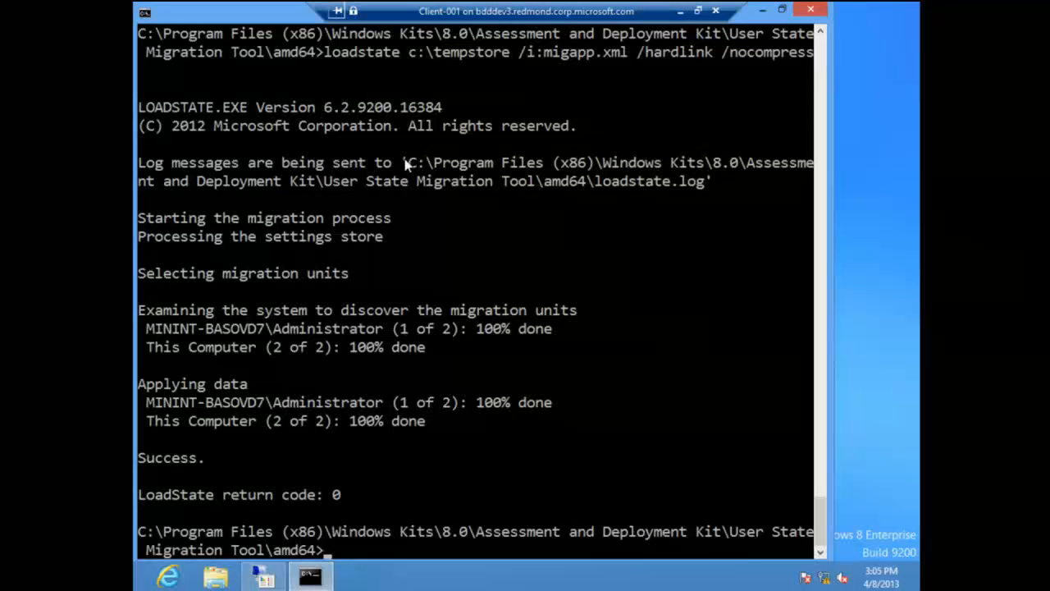
# Step: Display the help of usmtutils.exe with the /? option and review its commands back to the syntax and /rd description
pyautogui.write('usmt')
pyautogui.press('Tab')
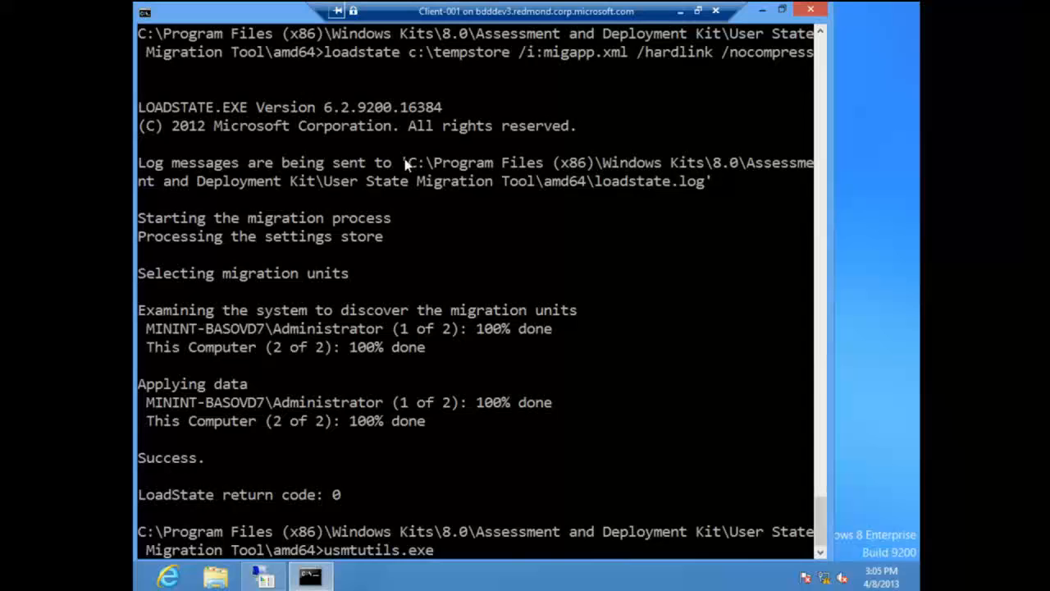
pyautogui.write('/?')
pyautogui.press('Return')
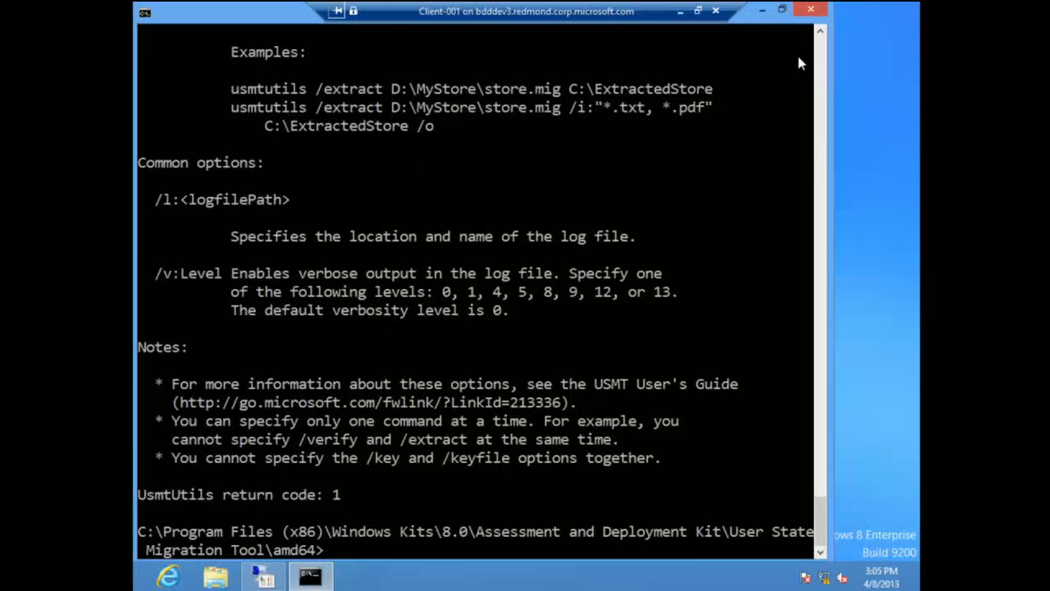
pyautogui.click(819, 59)
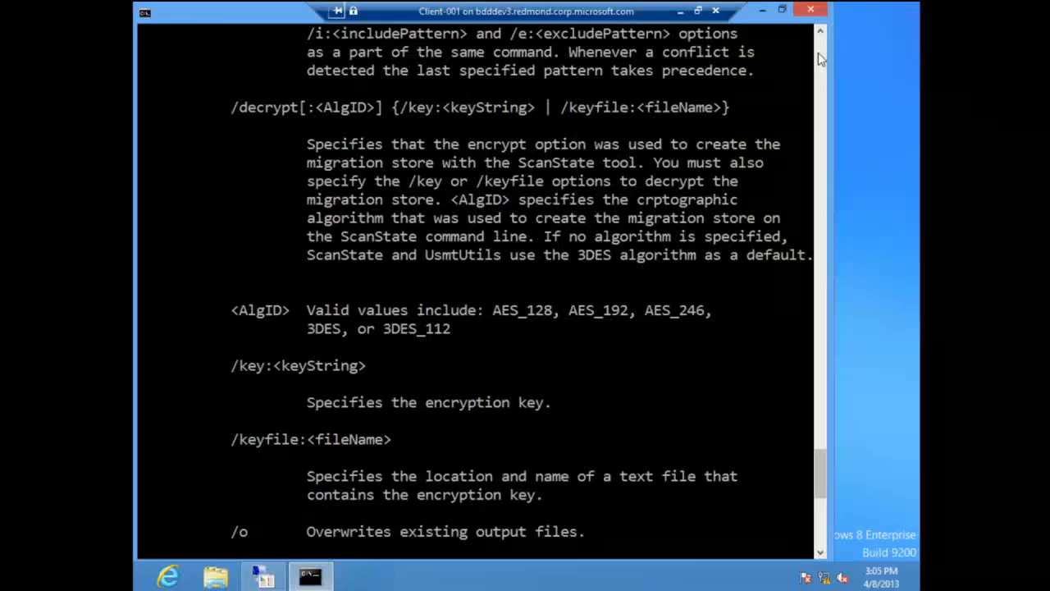
pyautogui.click(820, 58)
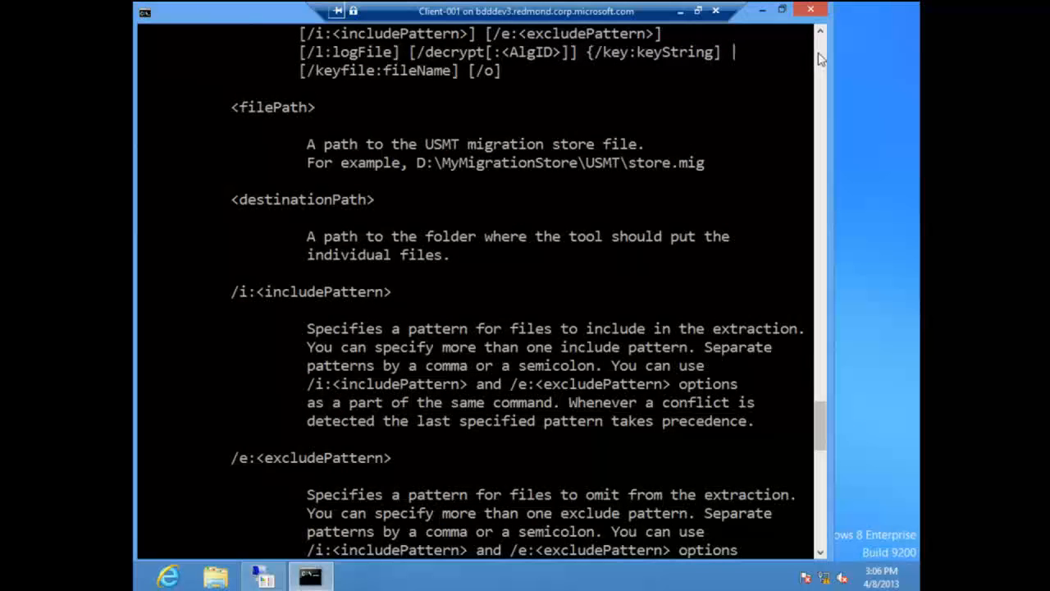
pyautogui.click(819, 58)
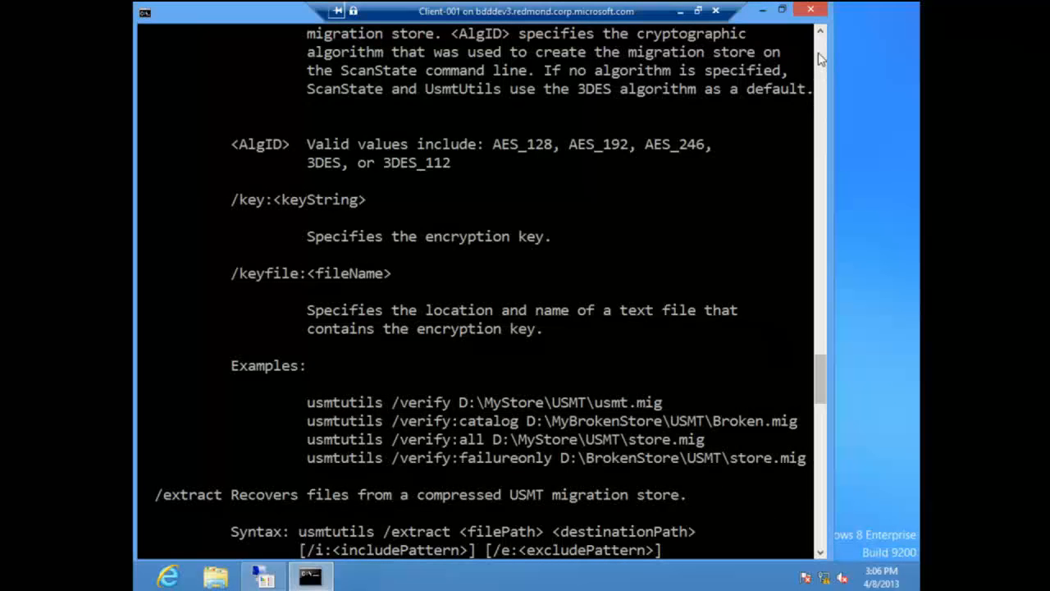
pyautogui.click(820, 58)
pyautogui.click(819, 59)
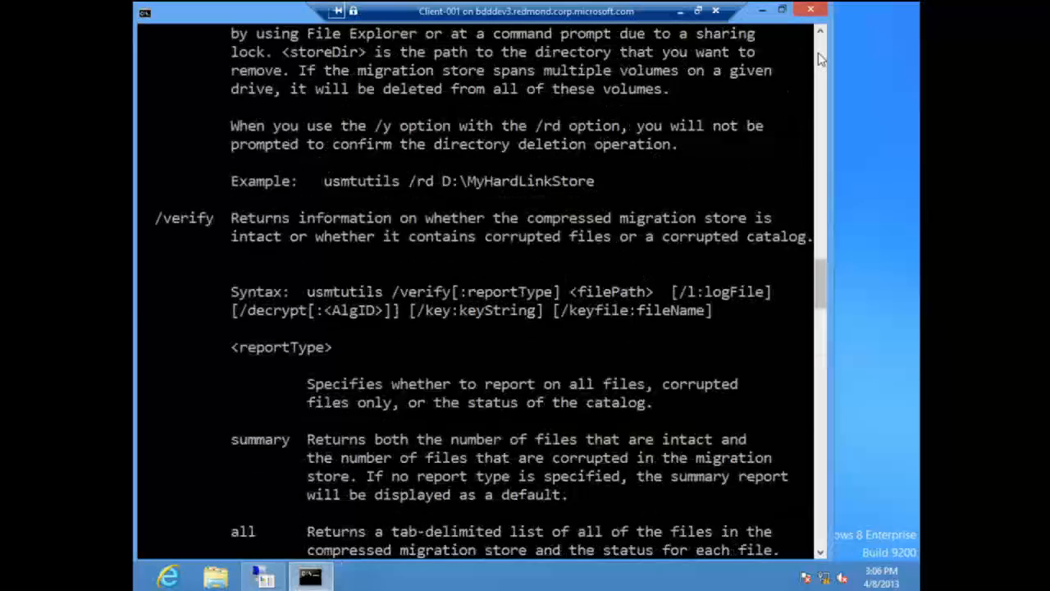
pyautogui.click(819, 58)
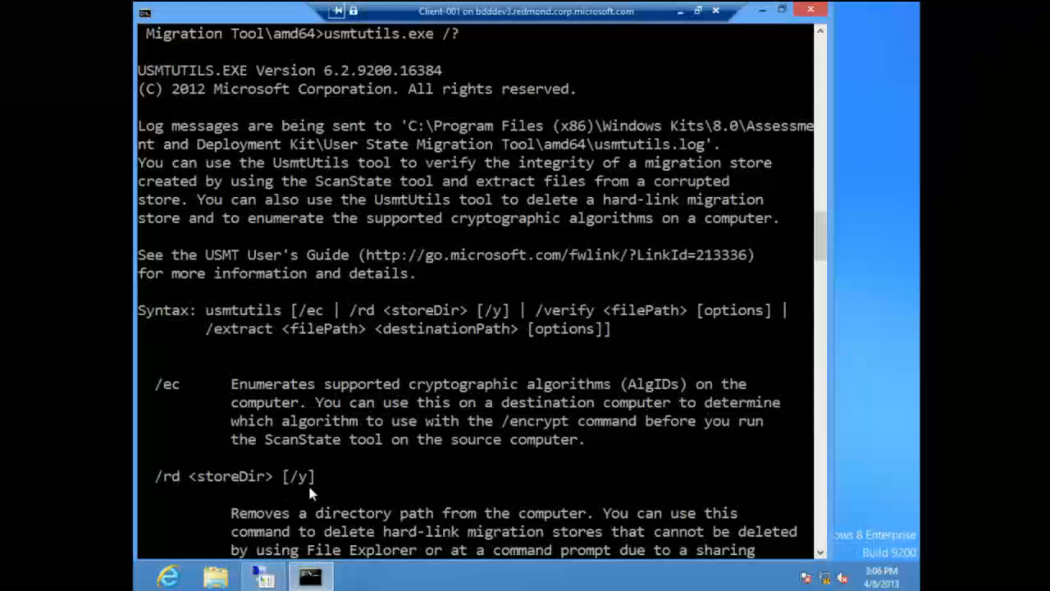
# Step: Delete the hard-link migration store by running usmtutils.exe /rd c:\tempstore /y
pyautogui.press('Up')
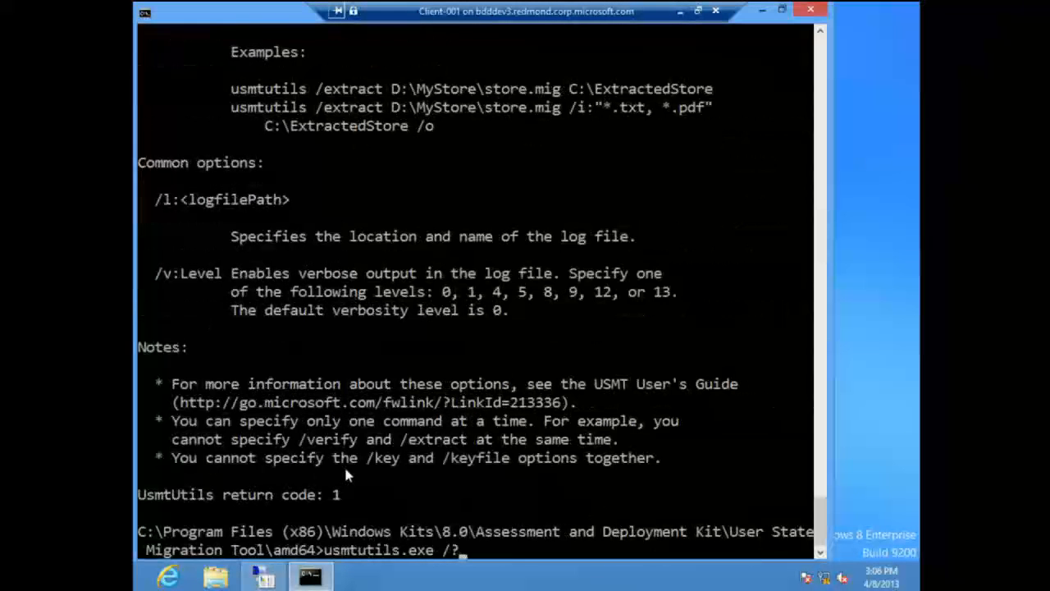
pyautogui.press('BackSpace')
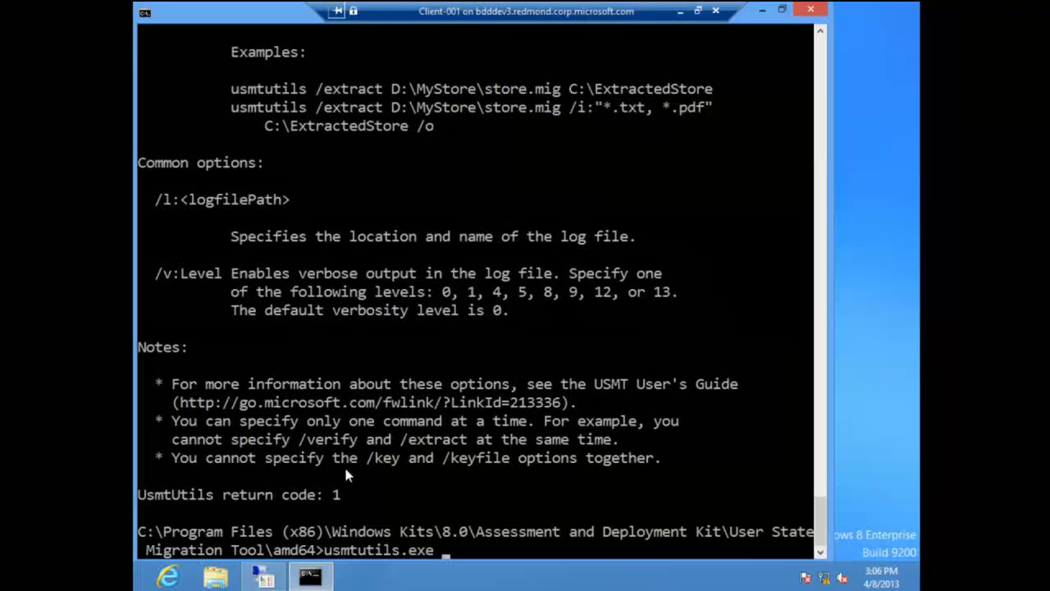
pyautogui.write('rd c:\tempstore /y')
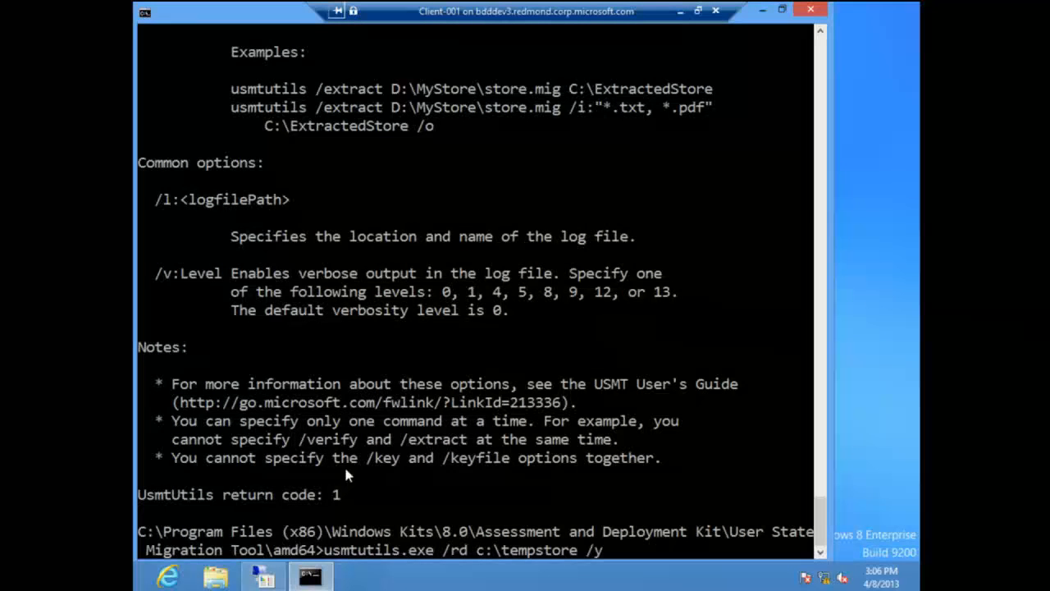
pyautogui.press('Return')
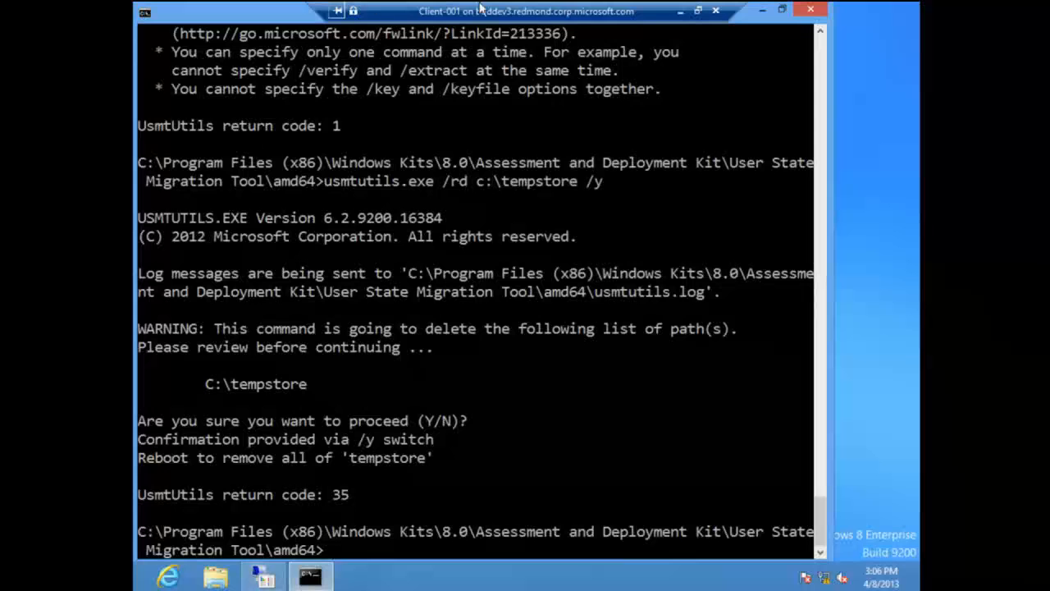
# Step: Switch from the Client-001 session to the server session with the presentation and advance to the Windows PE slide
pyautogui.click(679, 11)
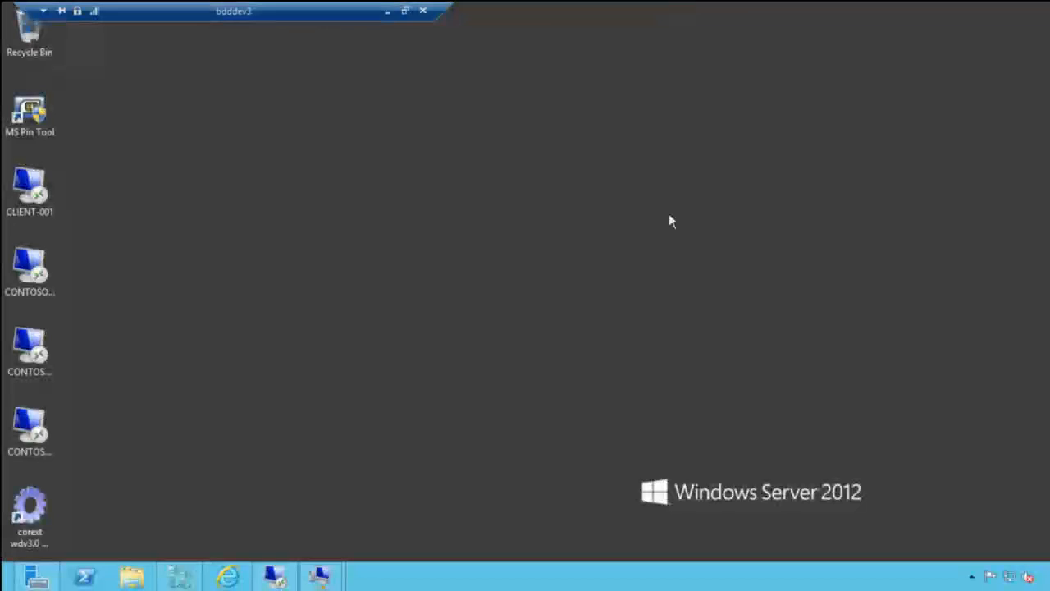
pyautogui.click(277, 579)
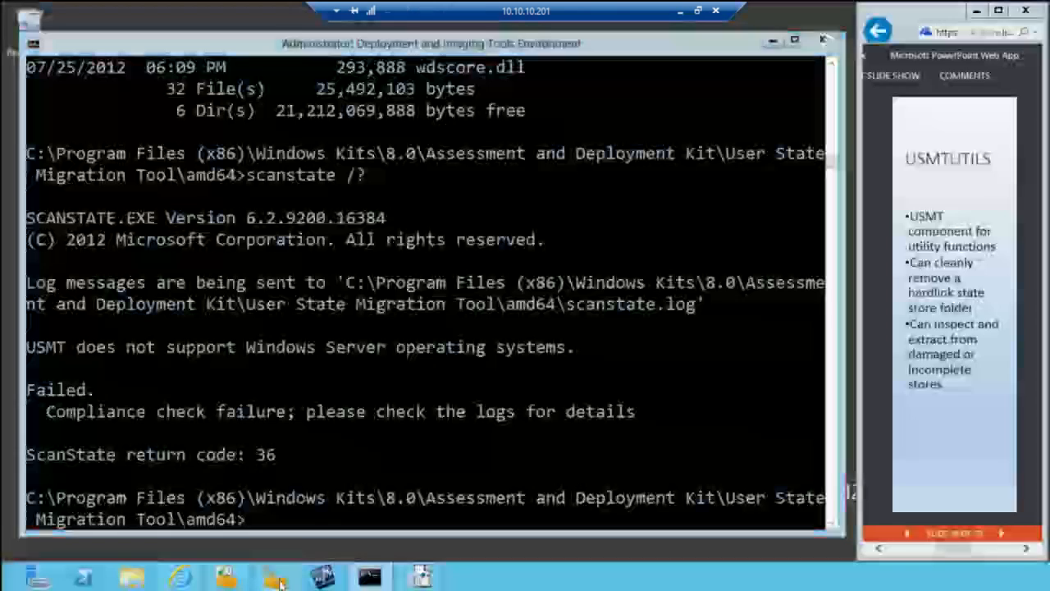
pyautogui.click(1004, 533)
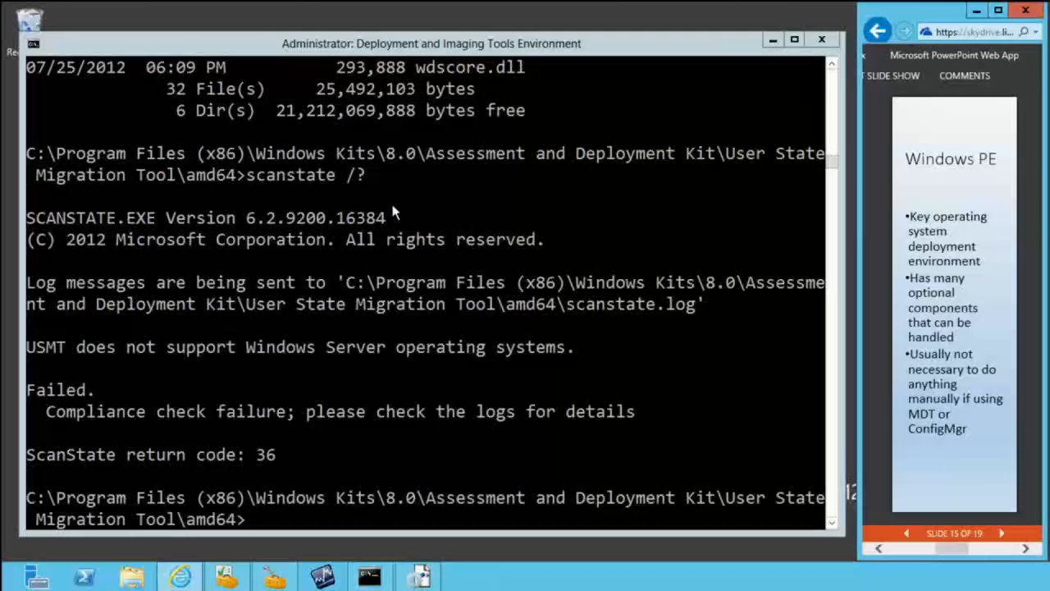
pyautogui.click(906, 533)
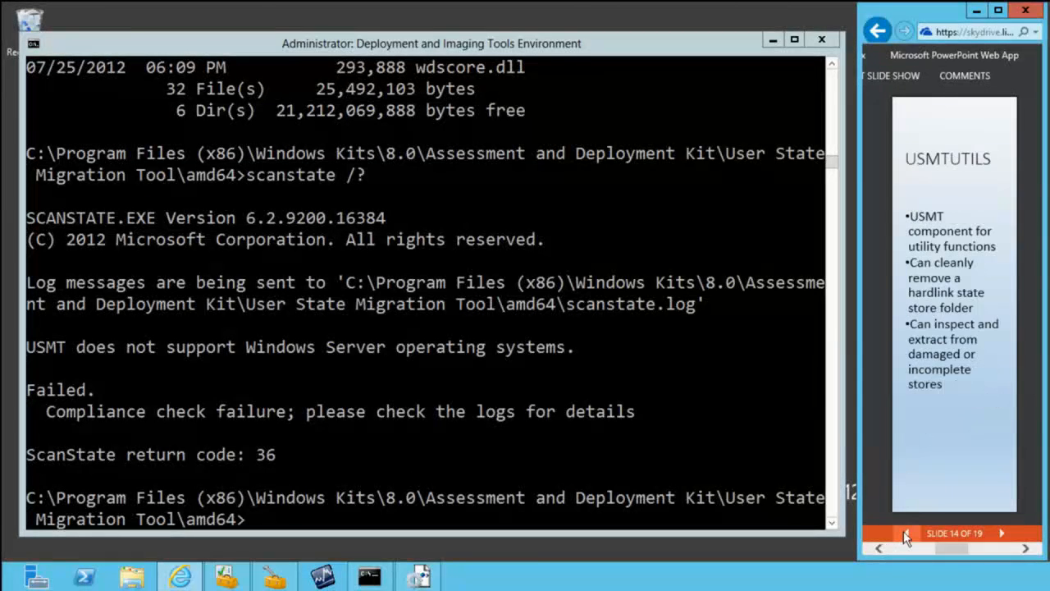
pyautogui.click(1001, 533)
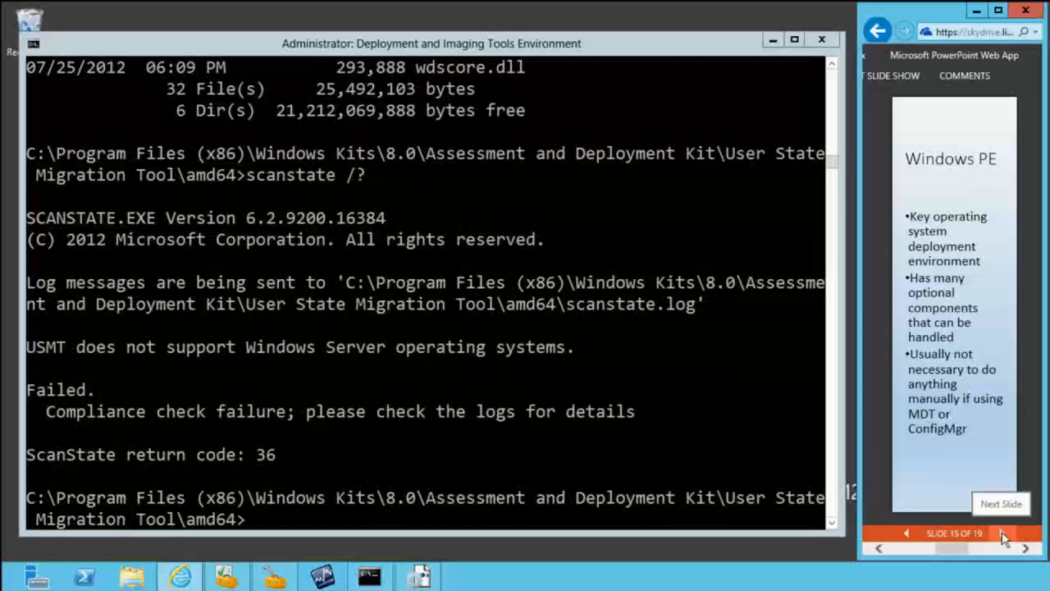
# Step: In the Deployment and Imaging Tools prompt, go up two folders to Assessment and Deployment Kit and list its contents
pyautogui.click(294, 41)
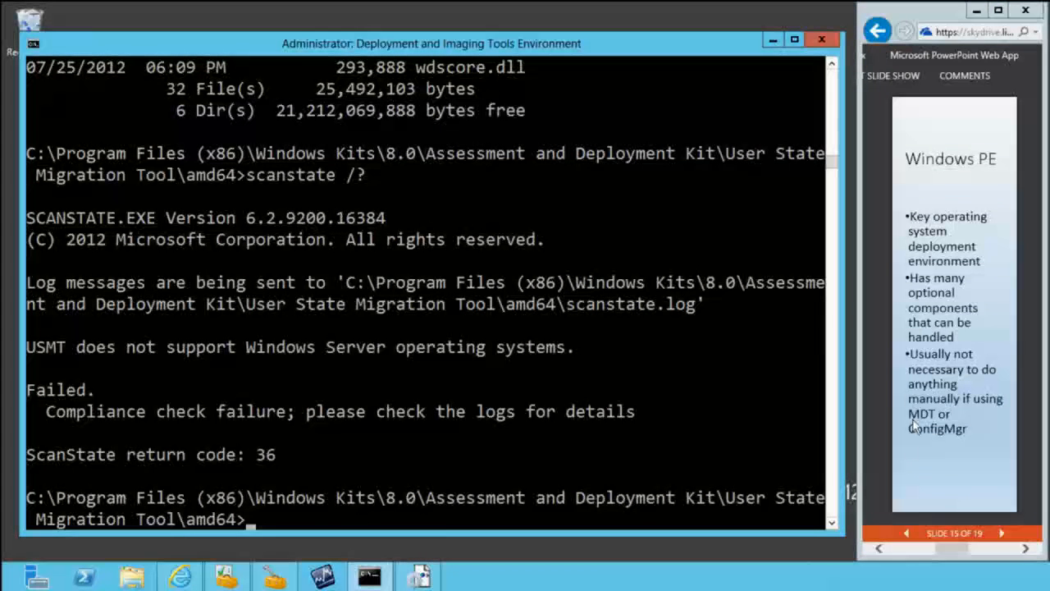
pyautogui.write('cd ..\\..')
pyautogui.press('Return')
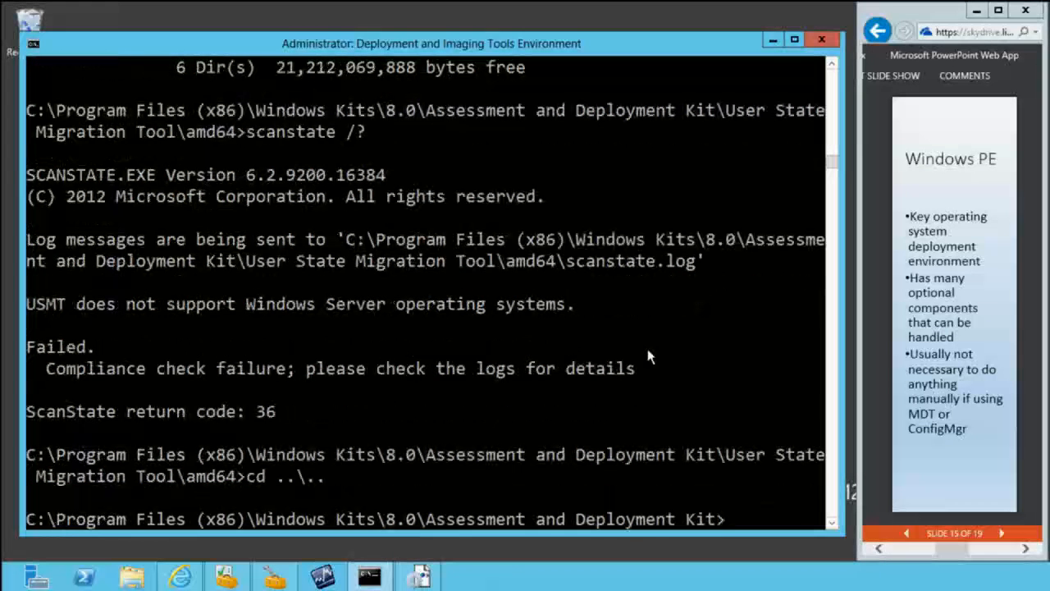
pyautogui.write('dir')
pyautogui.press('Return')
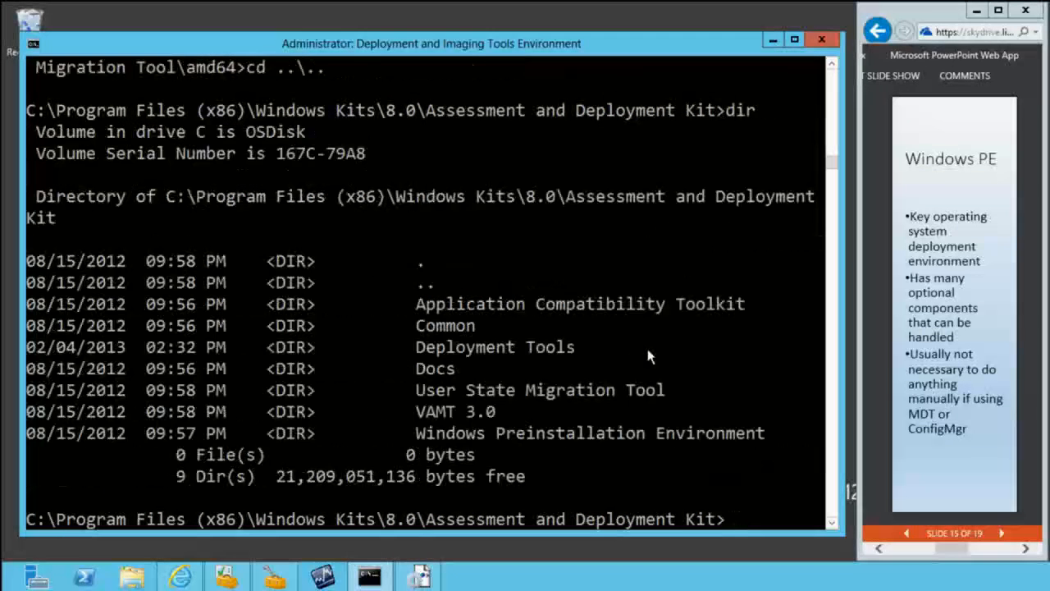
# Step: Change to the "Windows Preinstallation Environment" folder and list its contents
pyautogui.write('cd W')
pyautogui.press('Tab')
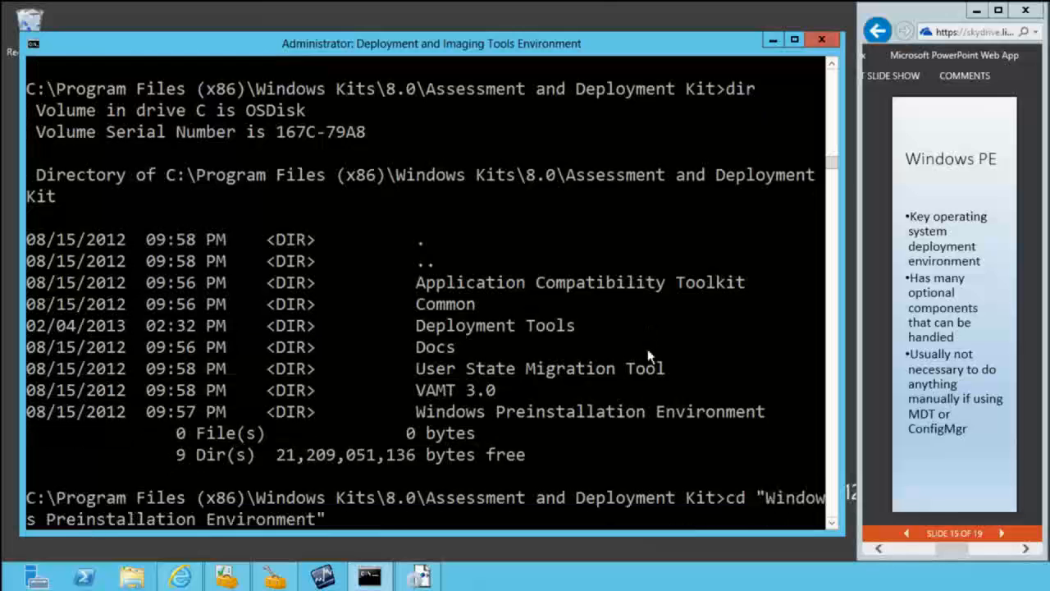
pyautogui.press('Return')
pyautogui.write('dir')
pyautogui.press('Return')
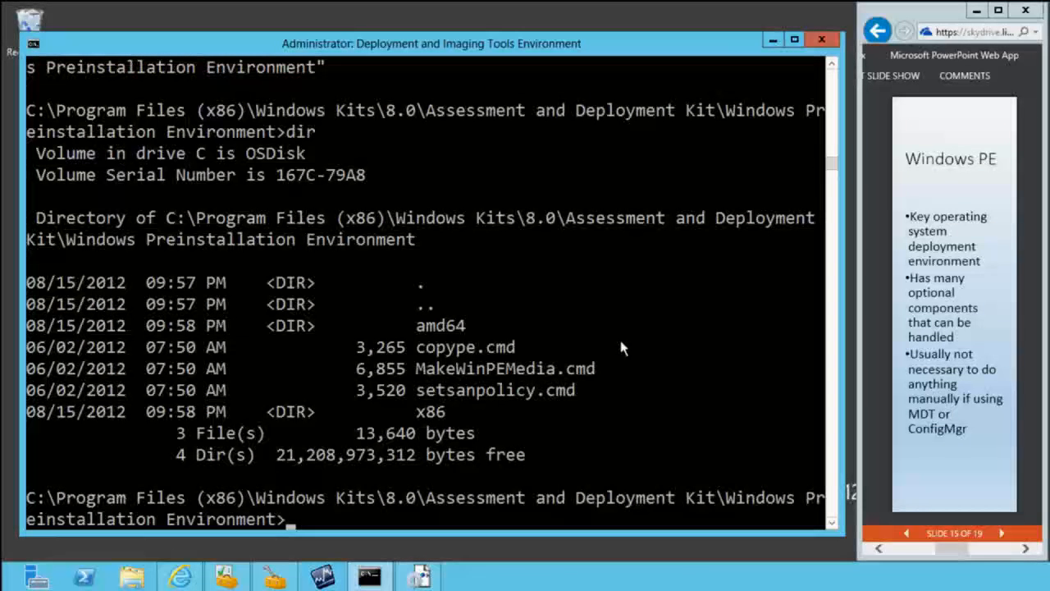
# Step: Display the copype usage and create a WinPE working directory with copype amd64 c:\temp\mmspe
pyautogui.write('copype')
pyautogui.press('Return')
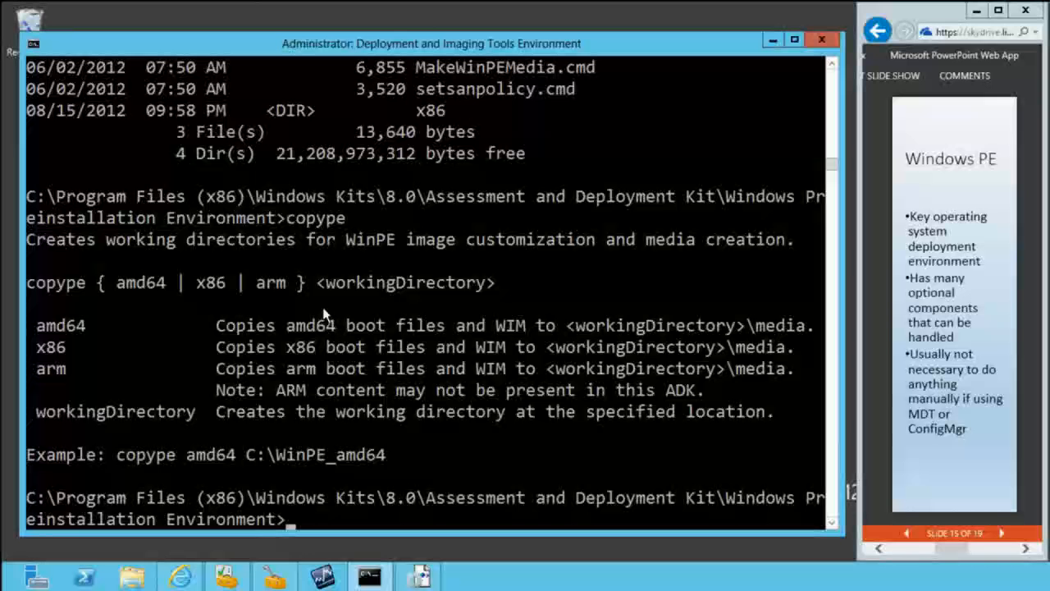
pyautogui.write('copype ')
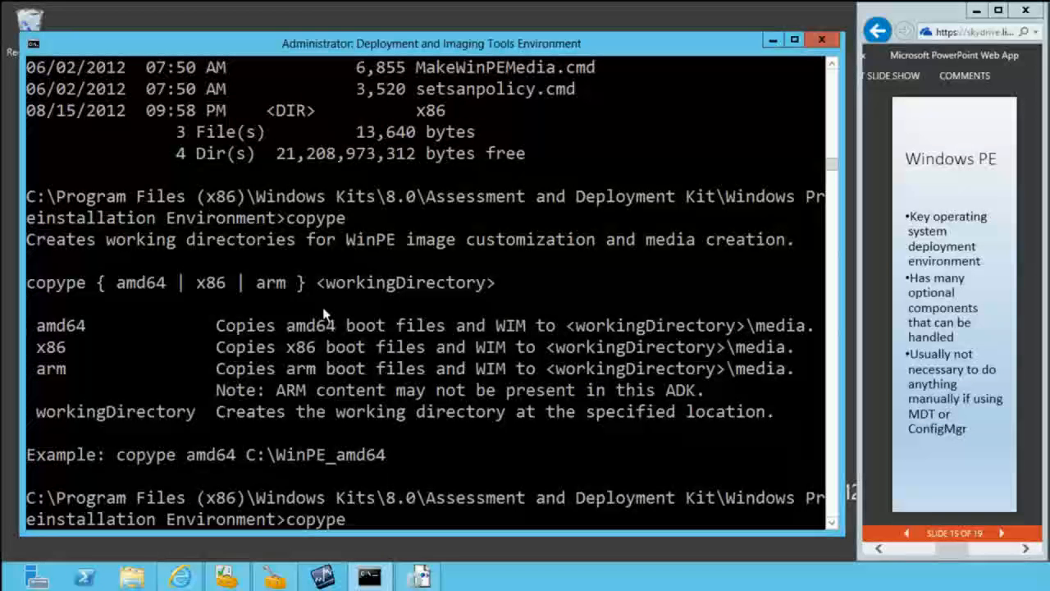
pyautogui.write('amd64')
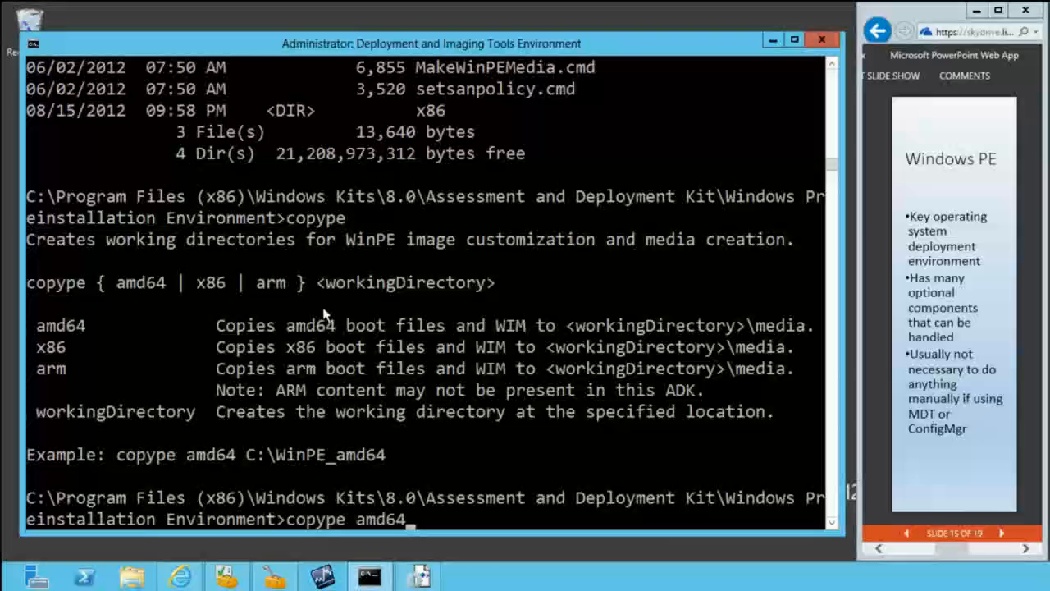
pyautogui.write(' c:\\te')
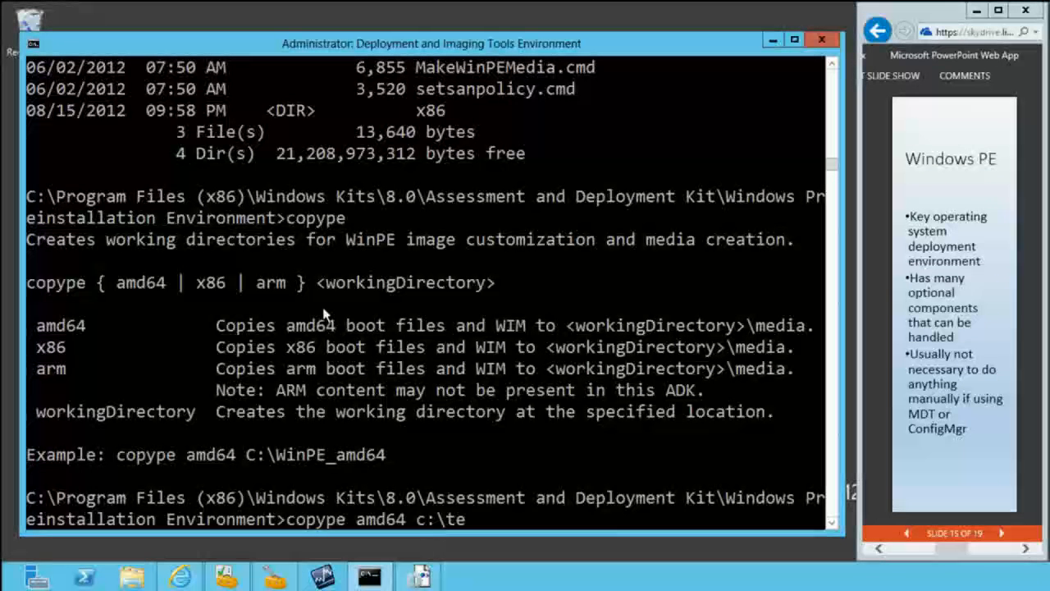
pyautogui.write('mp\\mmspe')
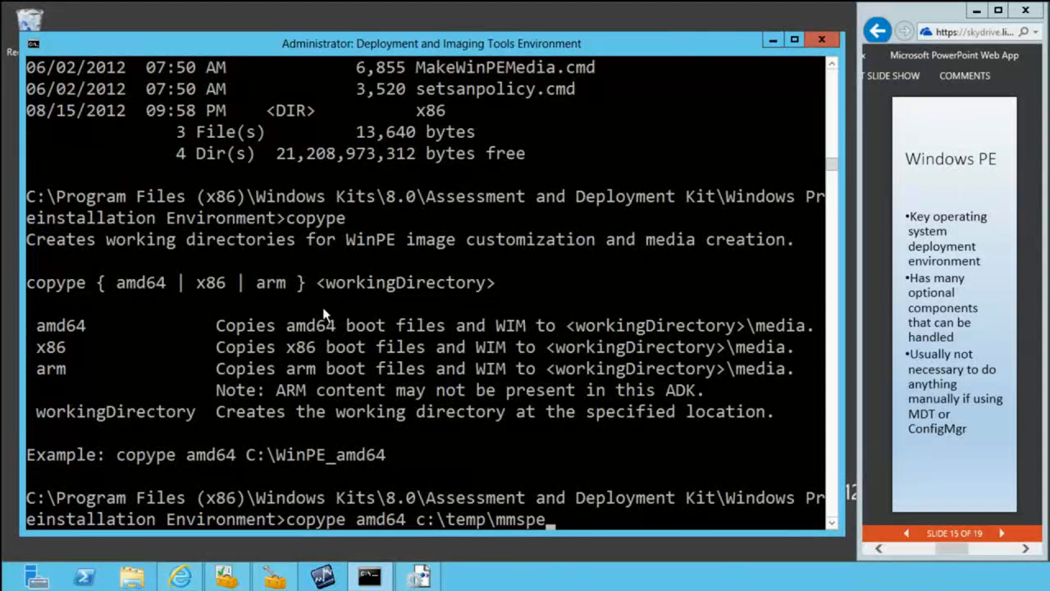
pyautogui.press('Return')
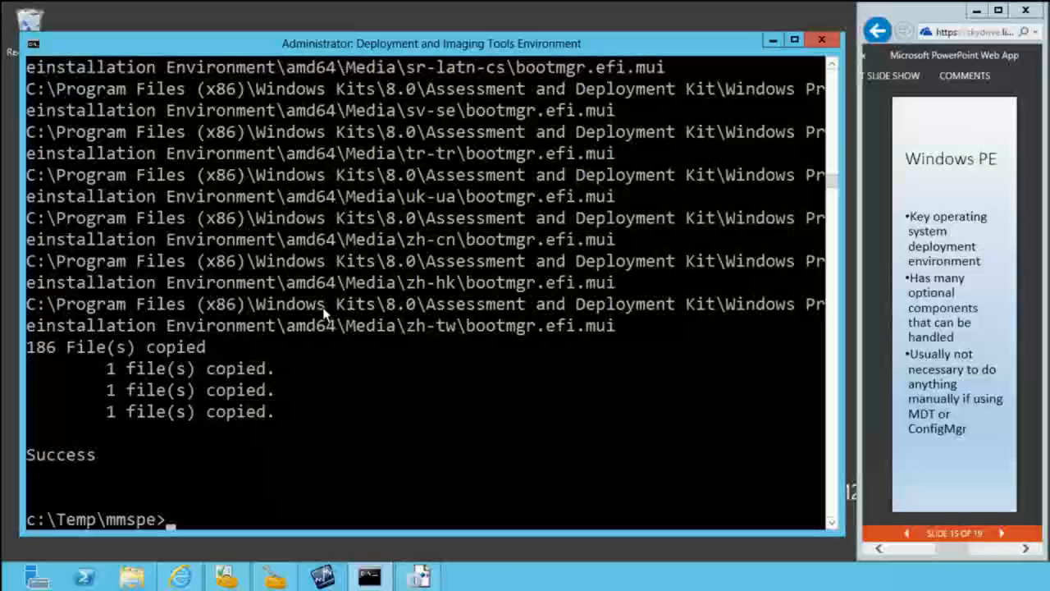
# Step: List the contents of c:\Temp\mmspe and display the usage of makewinpemedia.cmd by running it without options
pyautogui.write('dir')
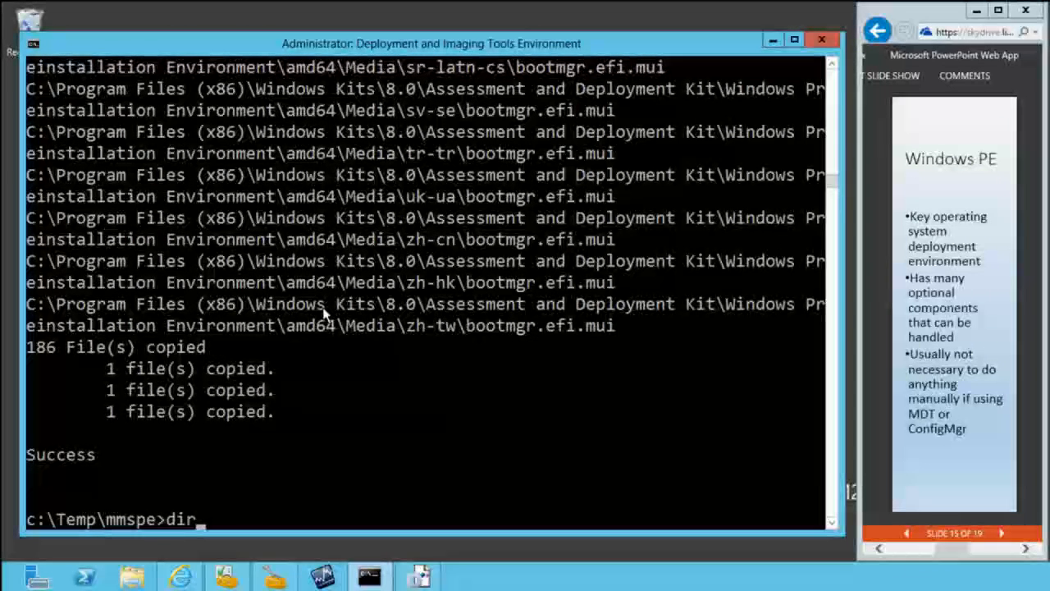
pyautogui.press('Return')
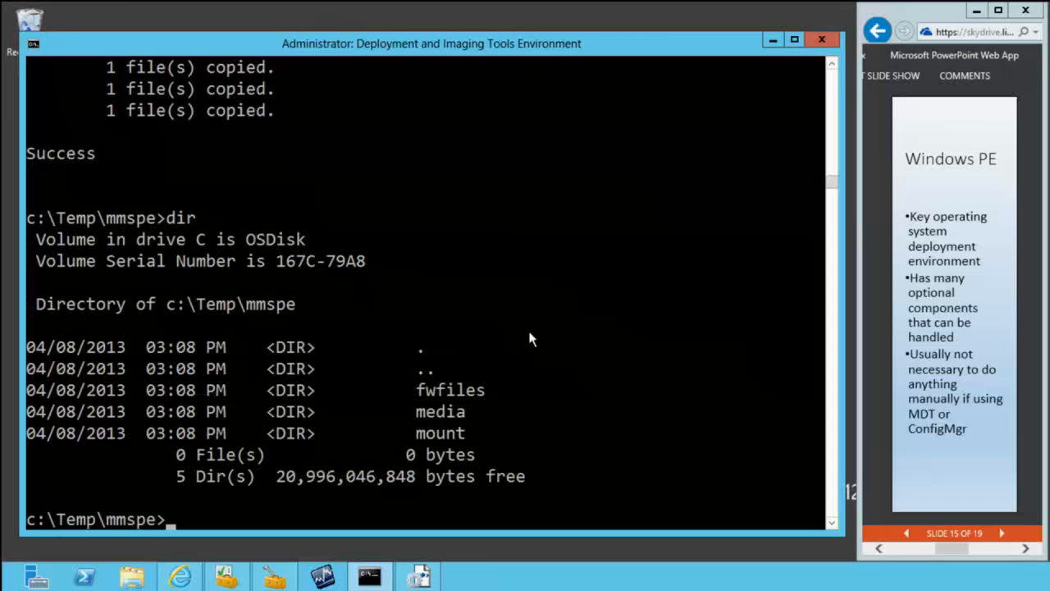
pyautogui.write('makepe')
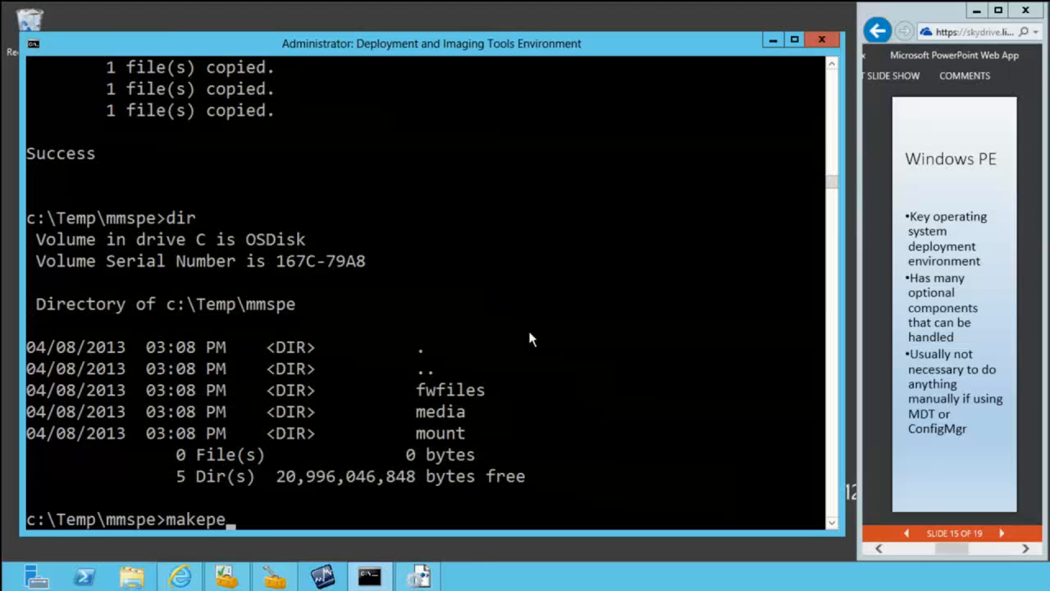
pyautogui.press('BackSpace')
pyautogui.press('BackSpace')
pyautogui.press('BackSpace')
pyautogui.write('ewinpemedia.cmd')
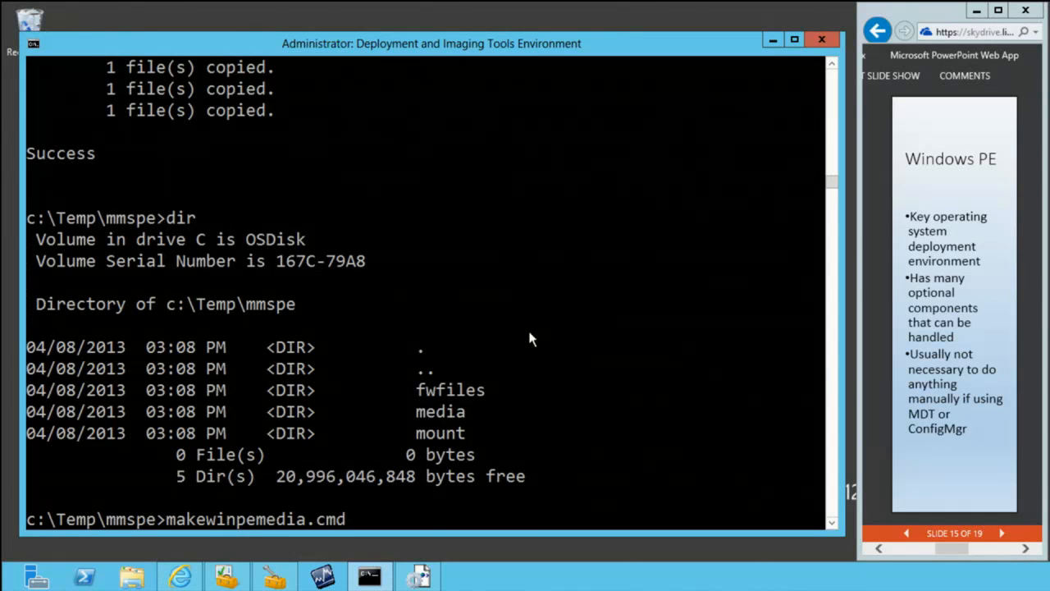
pyautogui.press('Return')
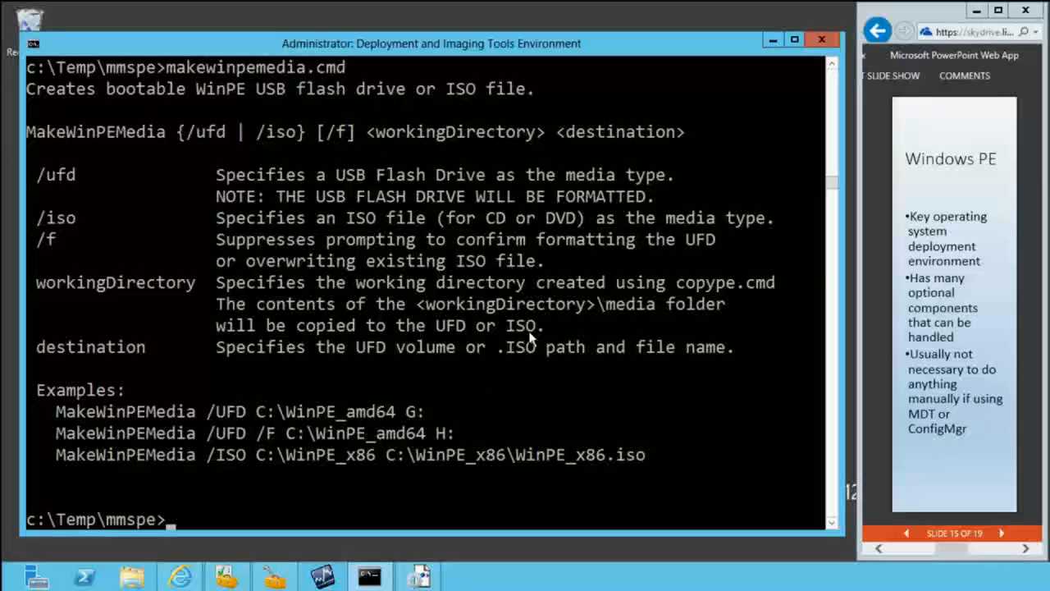
# Step: Build a bootable WinPE ISO by running makewinpemedia.cmd /iso c:\temp\mmspe c:\temp\mmspe.iso
pyautogui.press('Up')
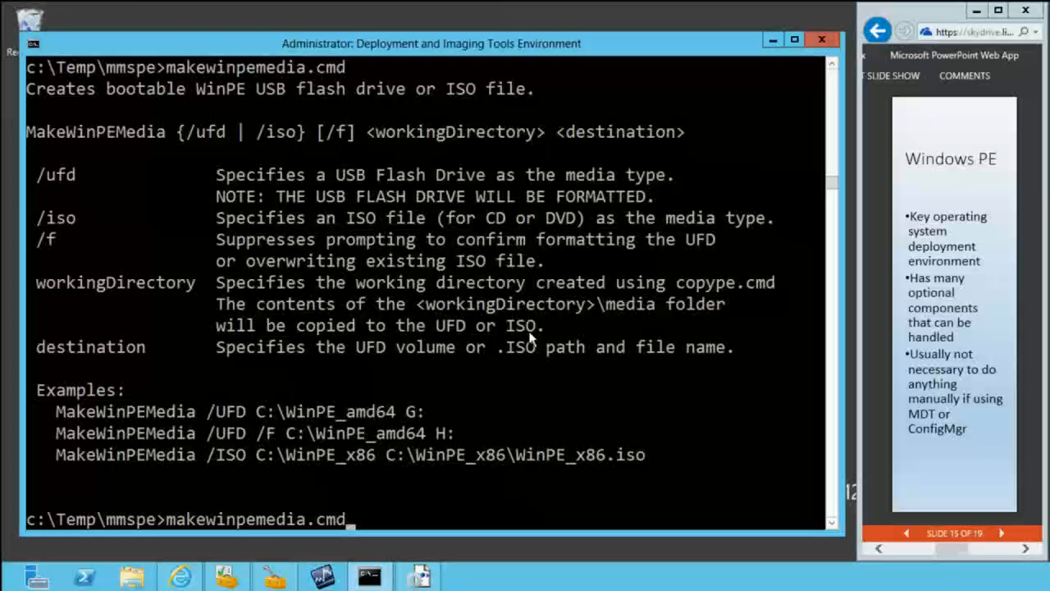
pyautogui.write('/udf')
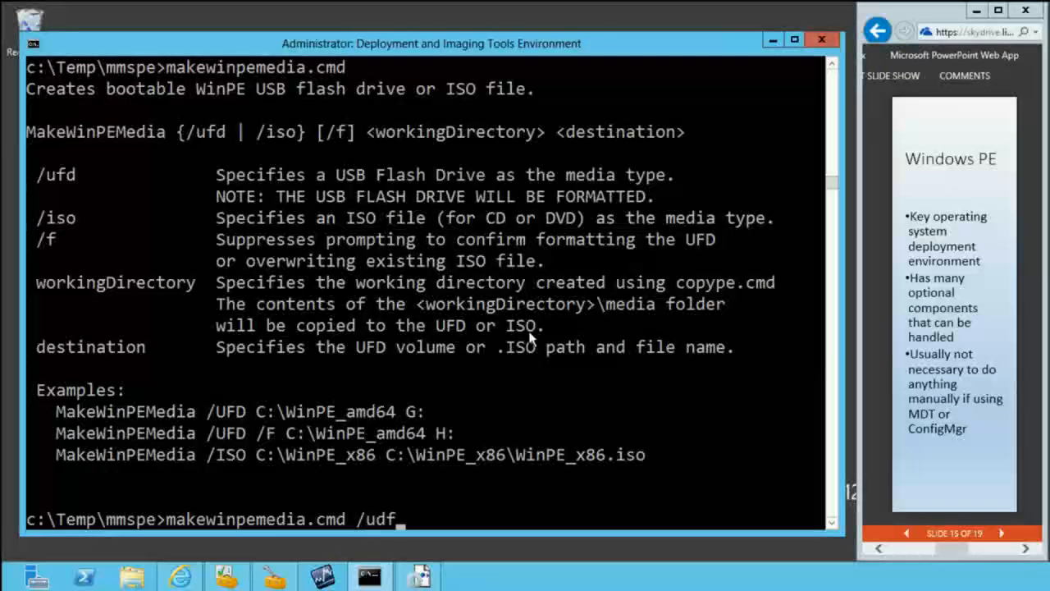
pyautogui.press('BackSpace')
pyautogui.press('BackSpace')
pyautogui.press('BackSpace')
pyautogui.write('iso c:\\t\temp')
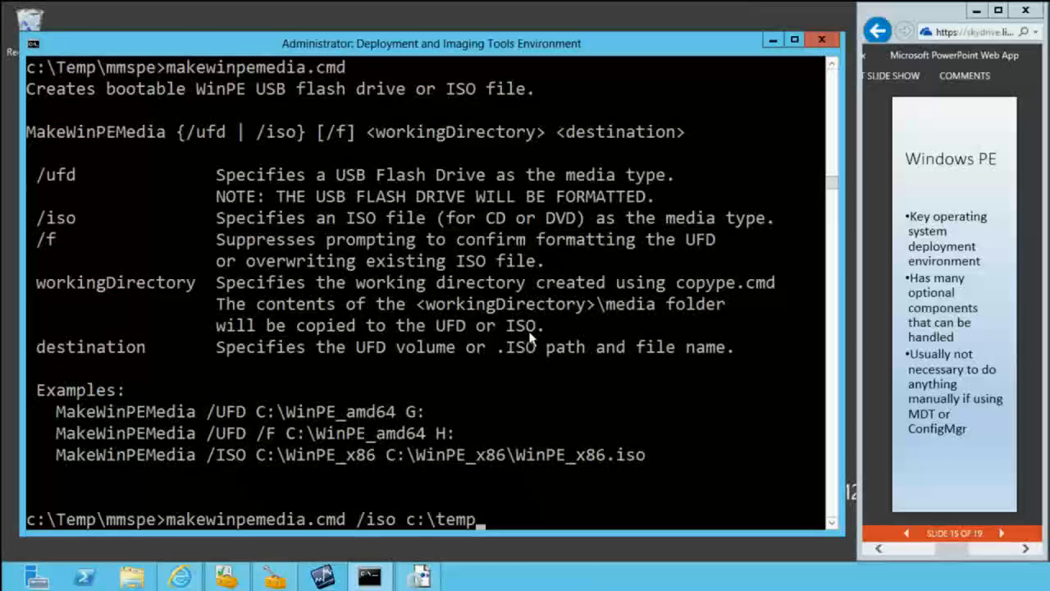
pyautogui.write('\\mmspe c:\temp')
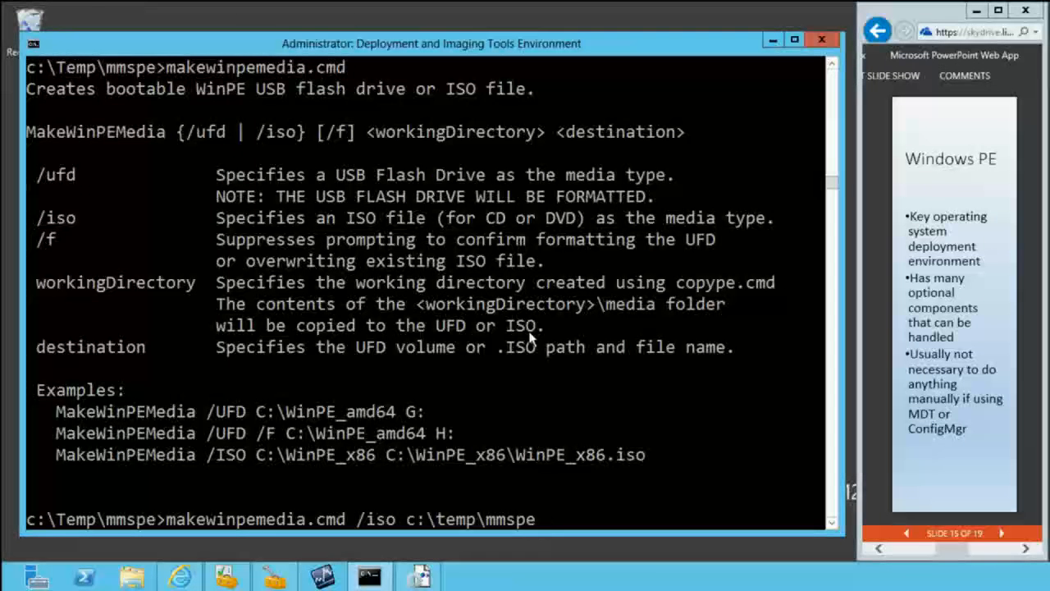
pyautogui.write('\\')
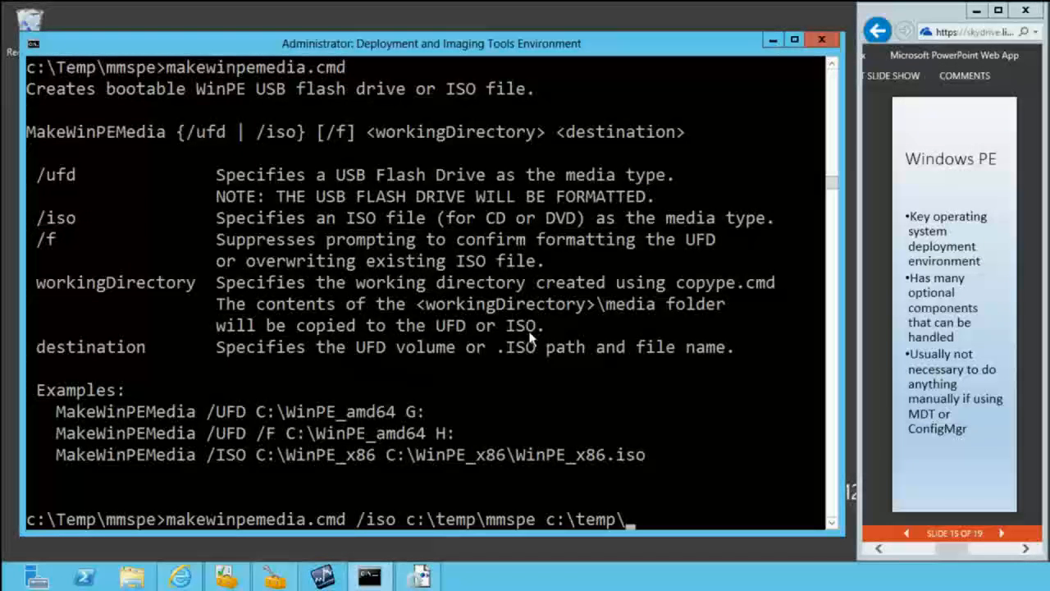
pyautogui.write('mmspe.iso')
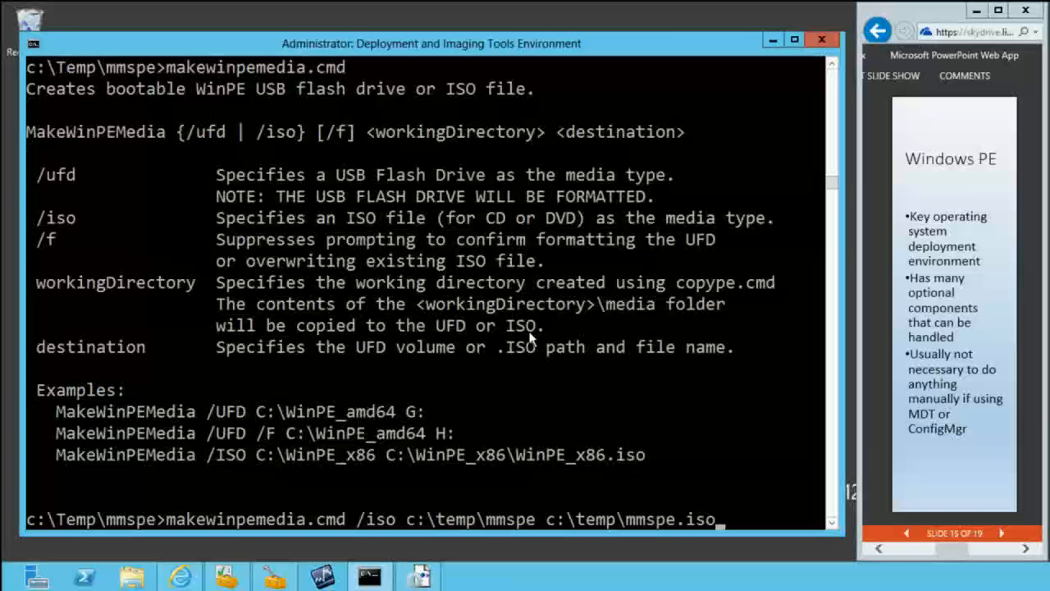
pyautogui.press('Return')
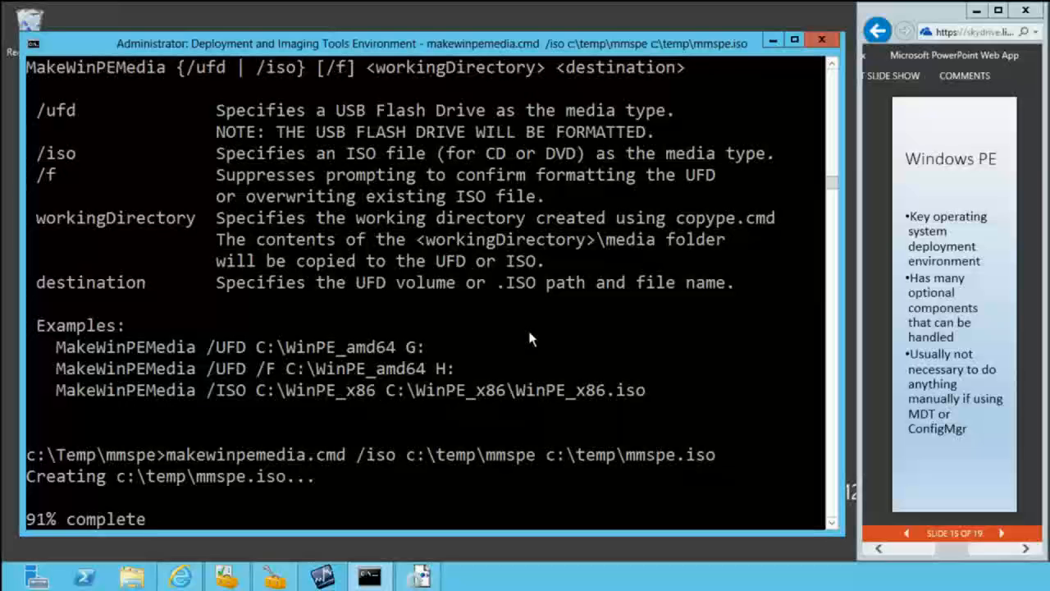
# Step: Advance the presentation to the Windows Performance Toolkit slide and minimize that remote session
pyautogui.click(1006, 534)
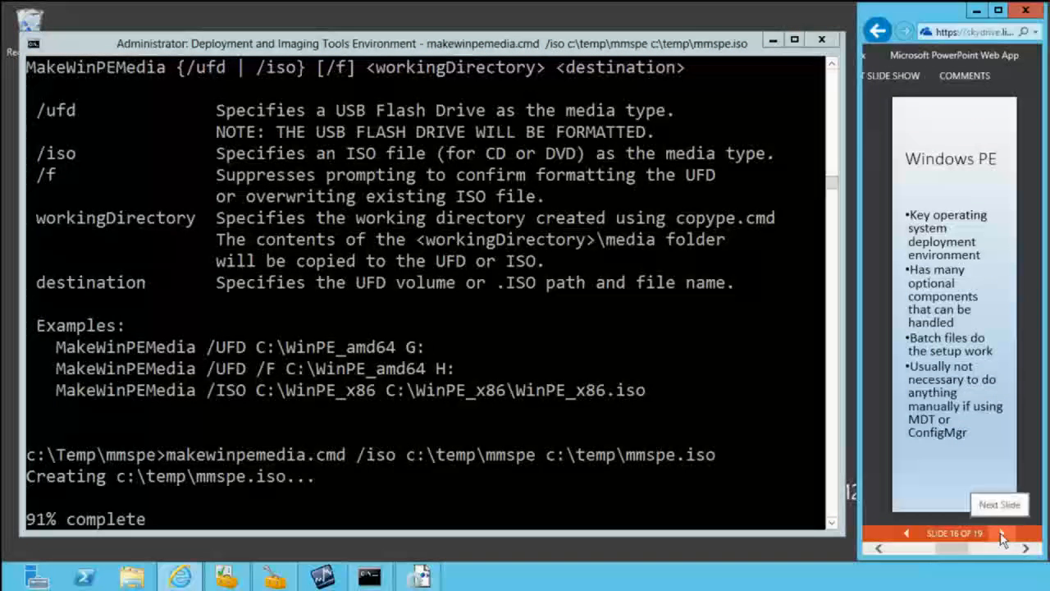
pyautogui.click(1001, 534)
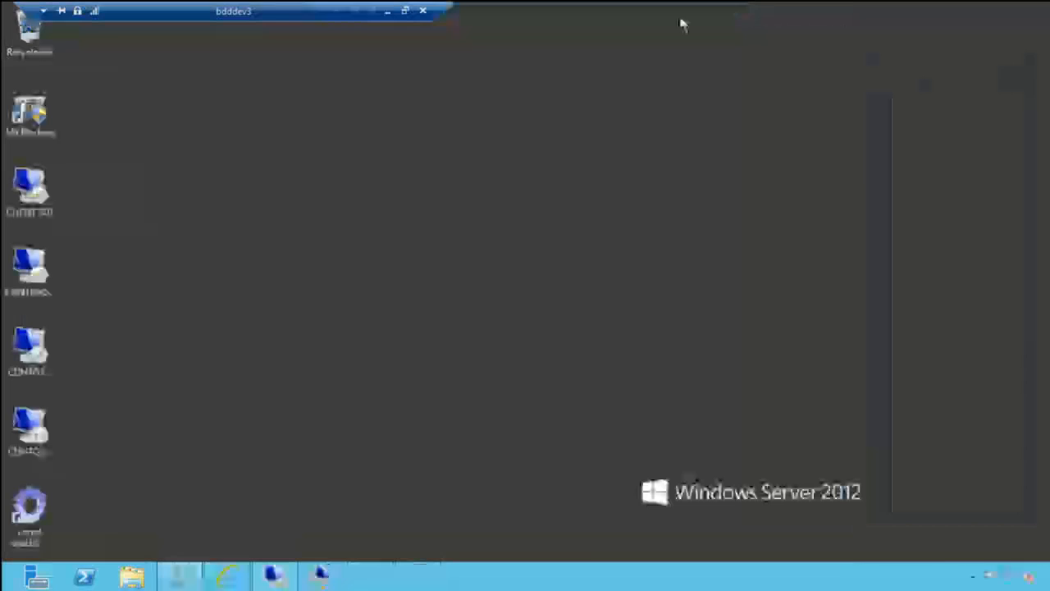
pyautogui.click(680, 11)
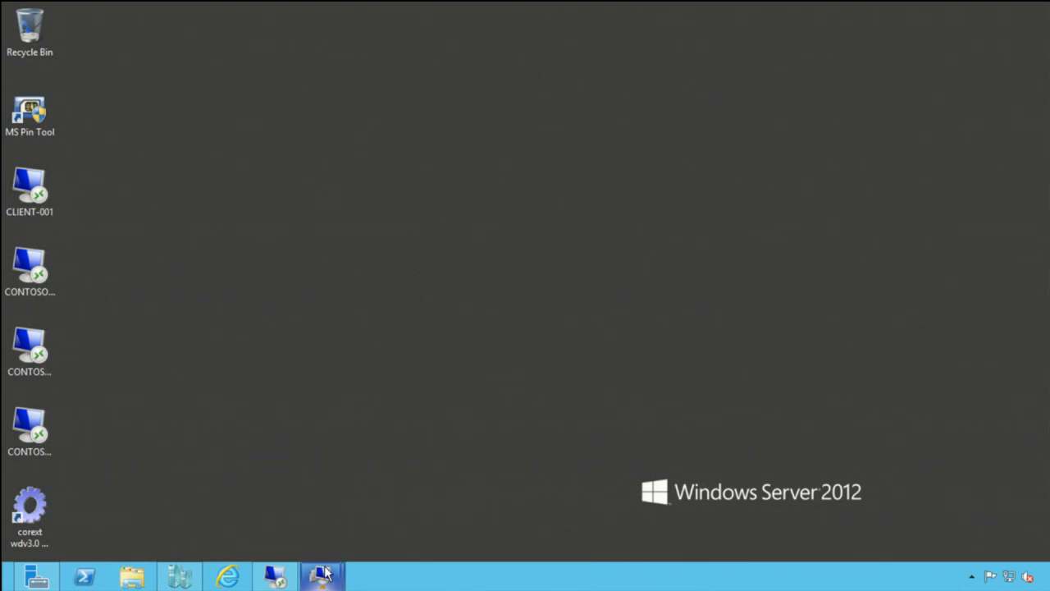
# Step: Switch to the Client-001 virtual machine and close its User State Migration Tool command prompt
pyautogui.moveTo(324, 566)
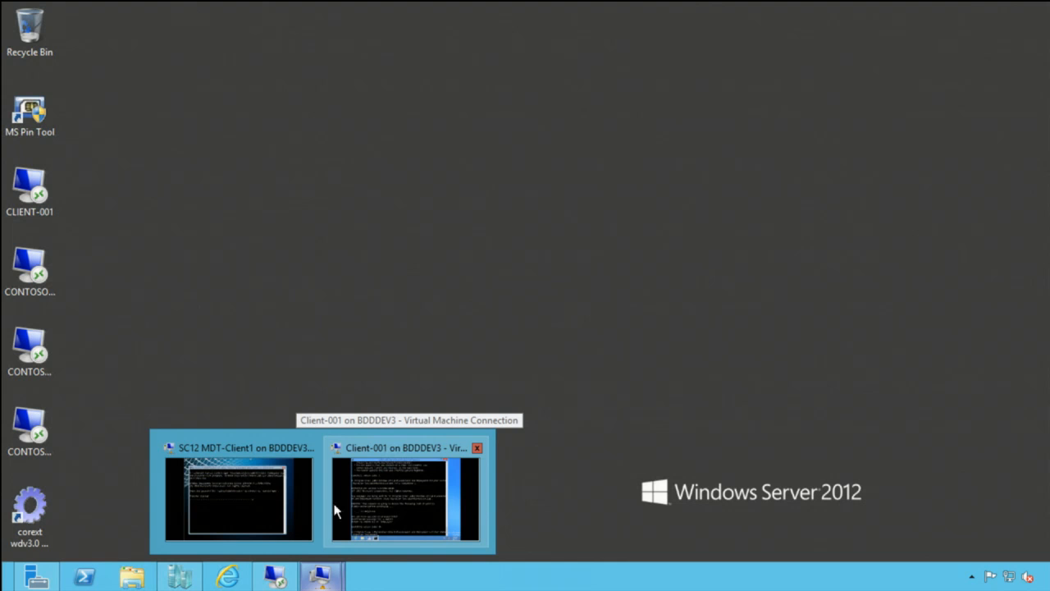
pyautogui.click(386, 508)
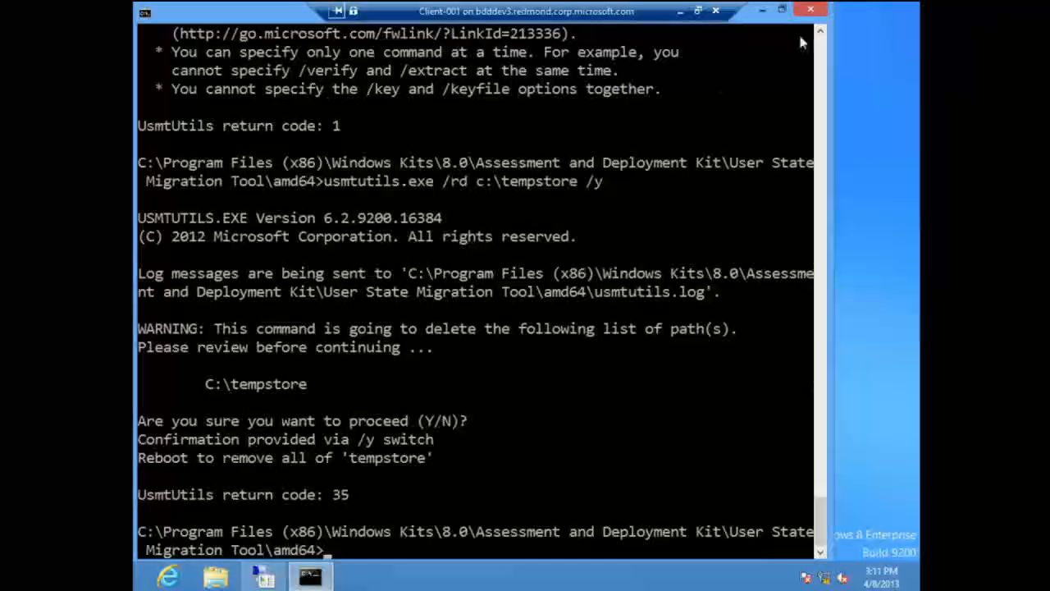
pyautogui.click(818, 16)
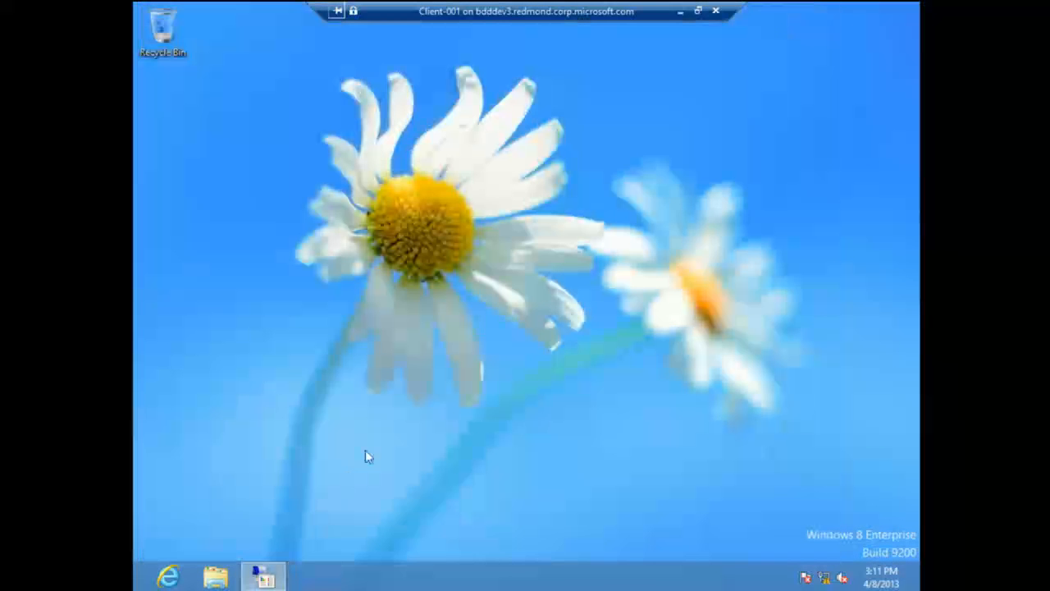
pyautogui.moveTo(263, 580)
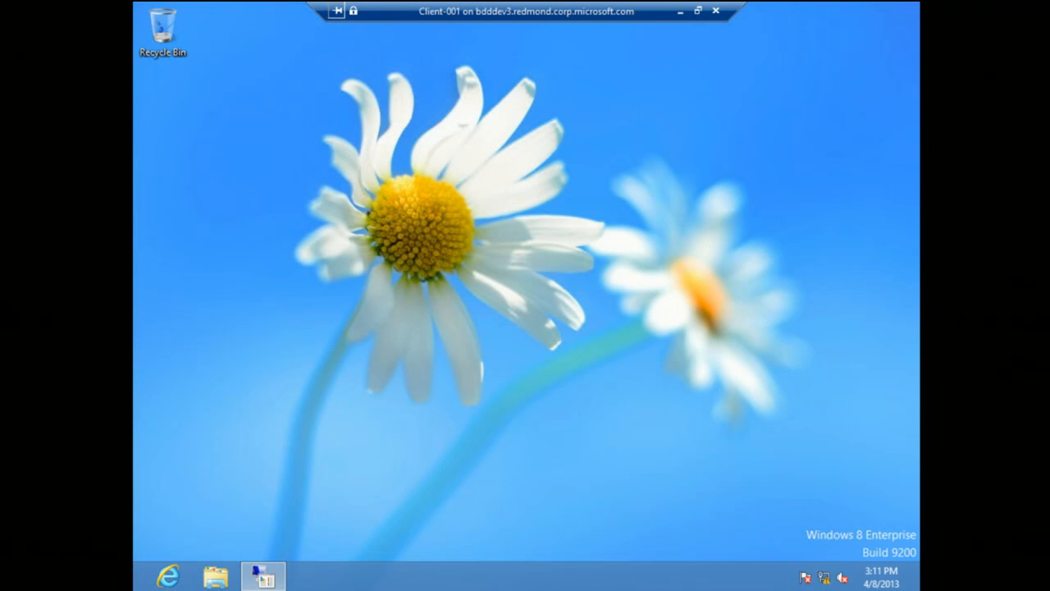
pyautogui.click(138, 584)
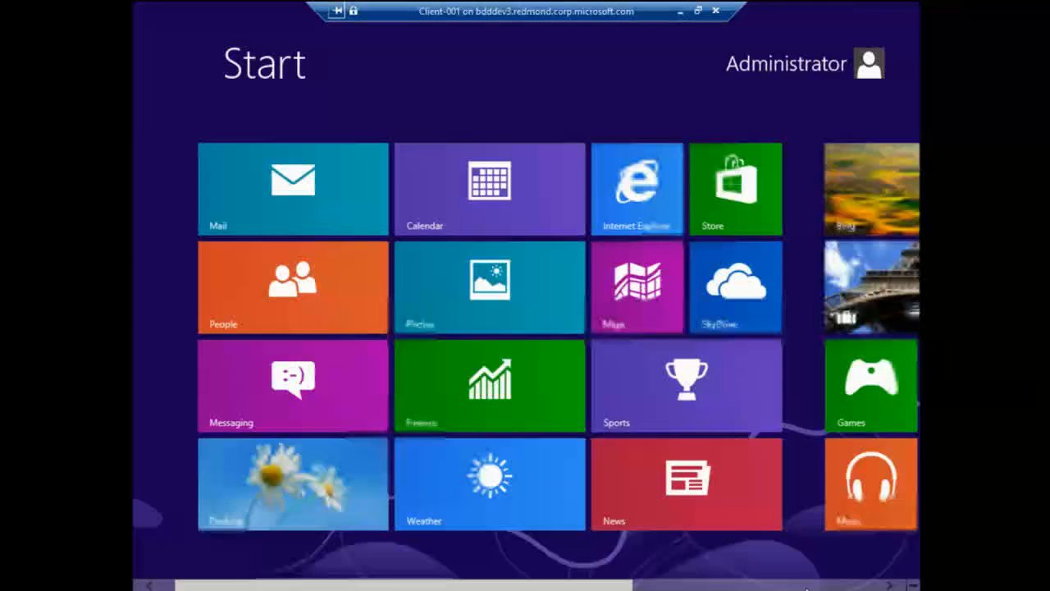
pyautogui.click(806, 586)
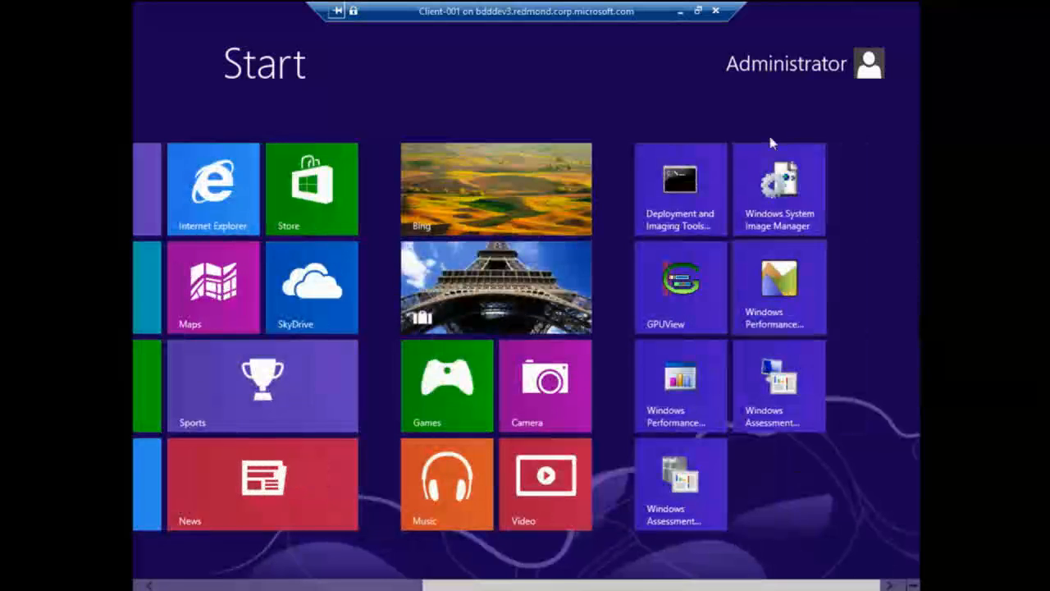
pyautogui.click(656, 192)
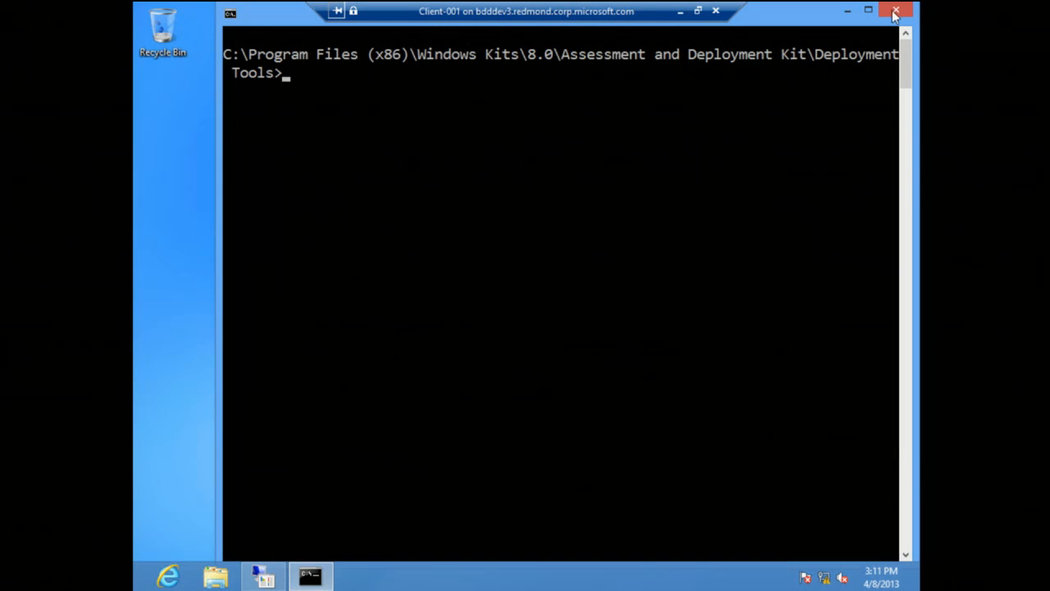
pyautogui.click(897, 11)
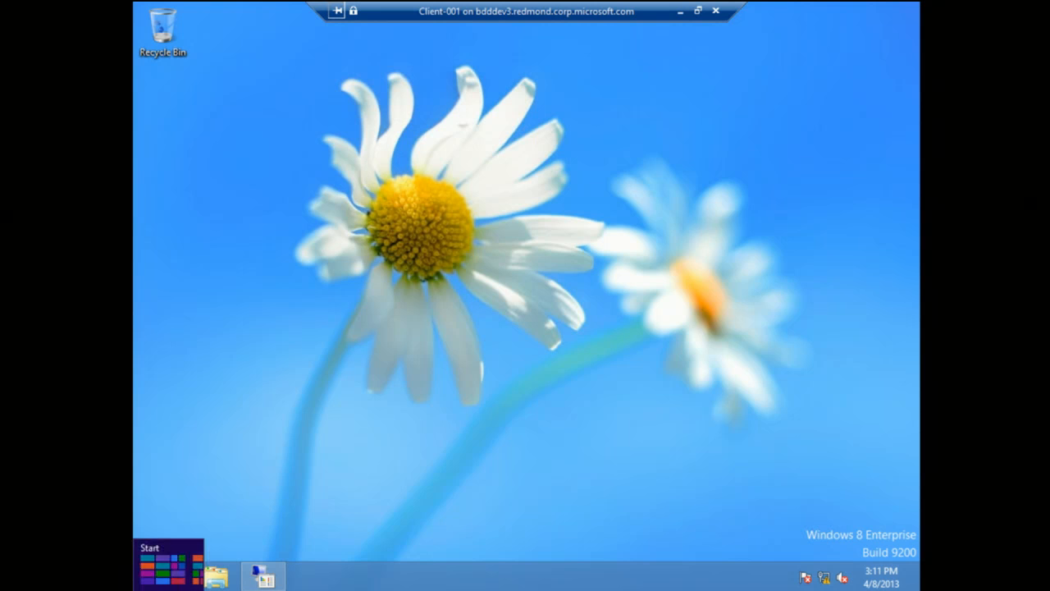
# Step: Run the Deployment and Imaging Tools command prompt as administrator and approve the elevation request
pyautogui.click(145, 574)
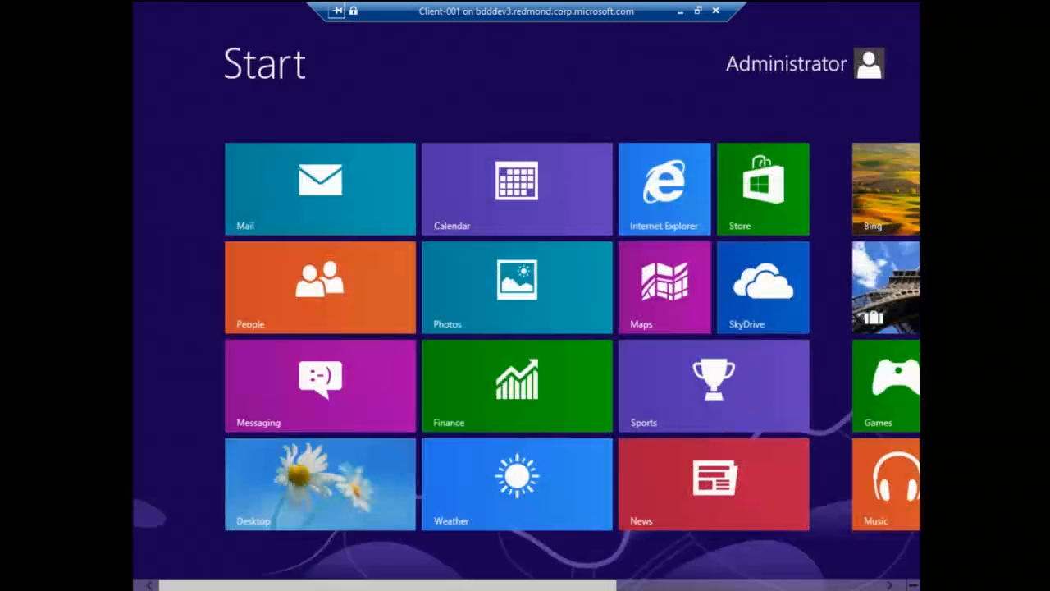
pyautogui.scroll(-5, 763, 246)
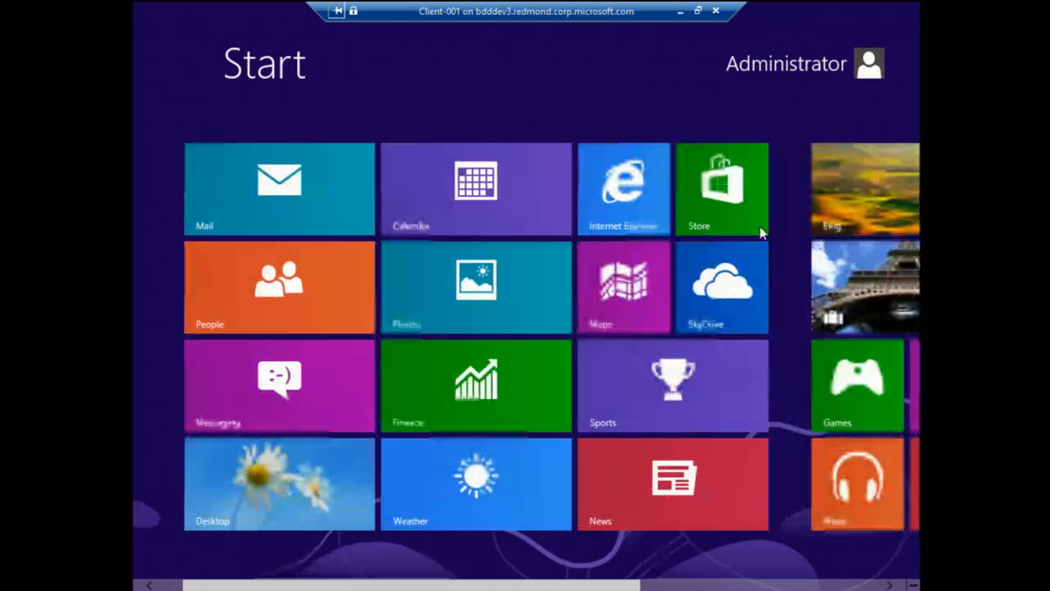
pyautogui.rightClick(692, 201)
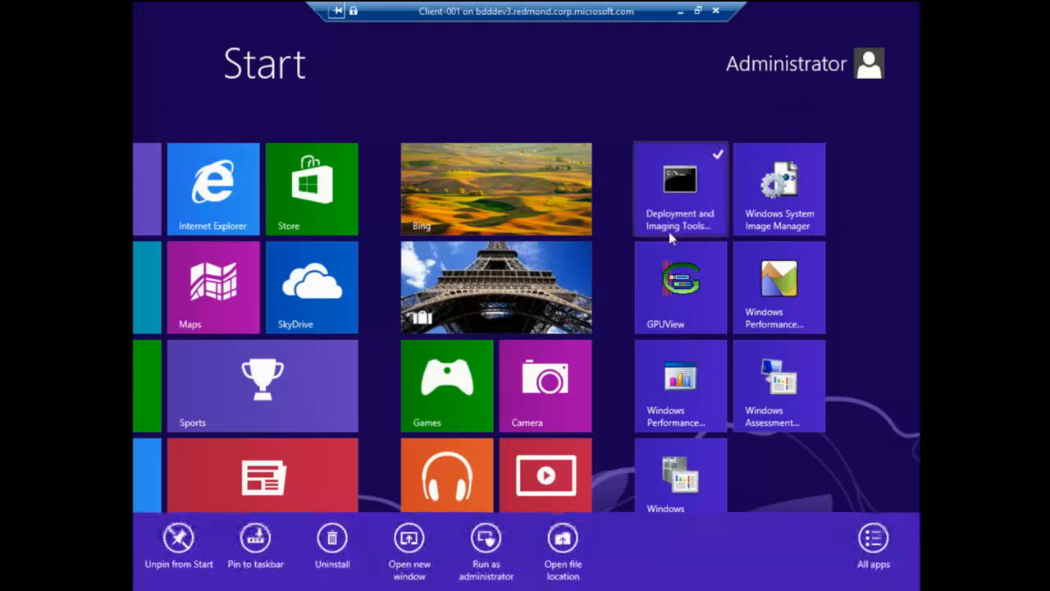
pyautogui.click(487, 541)
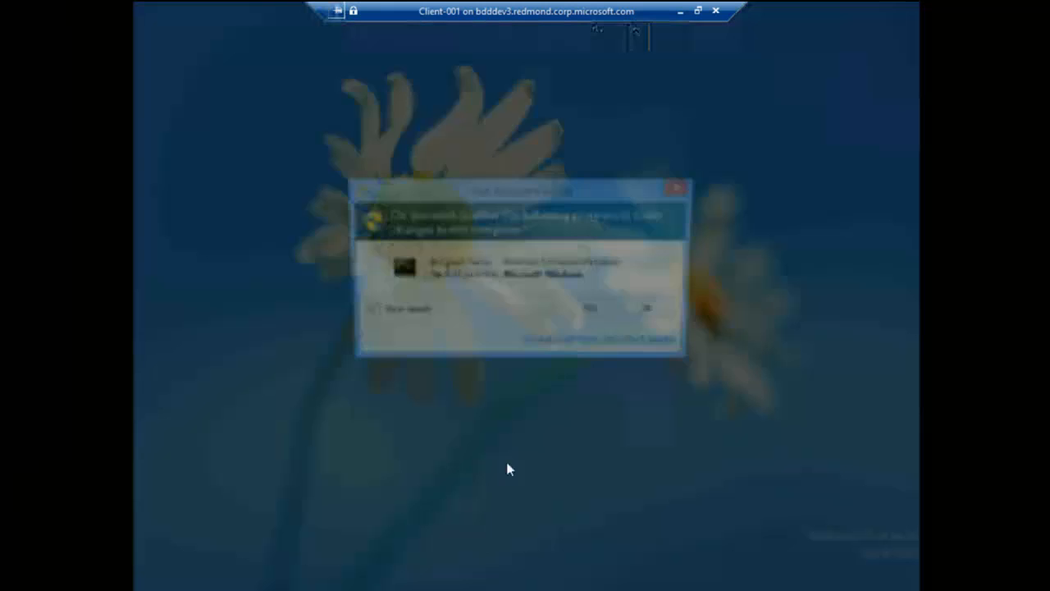
pyautogui.click(603, 318)
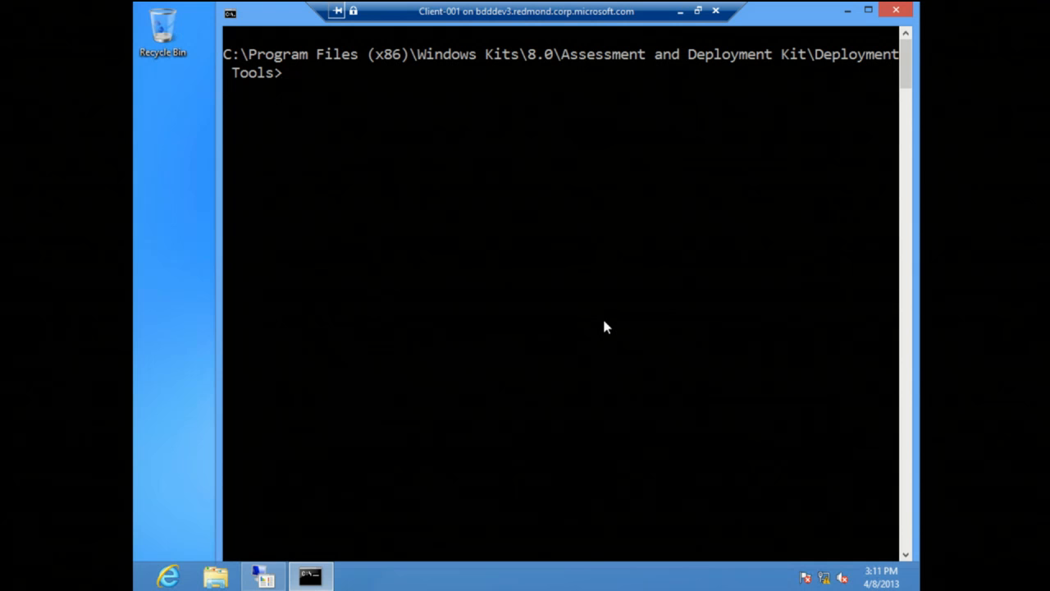
# Step: Go up two directories to C:\Program Files (x86)\Windows Kits\8.0, listing the folder contents at each level
pyautogui.write('cd ..')
pyautogui.press('Return')
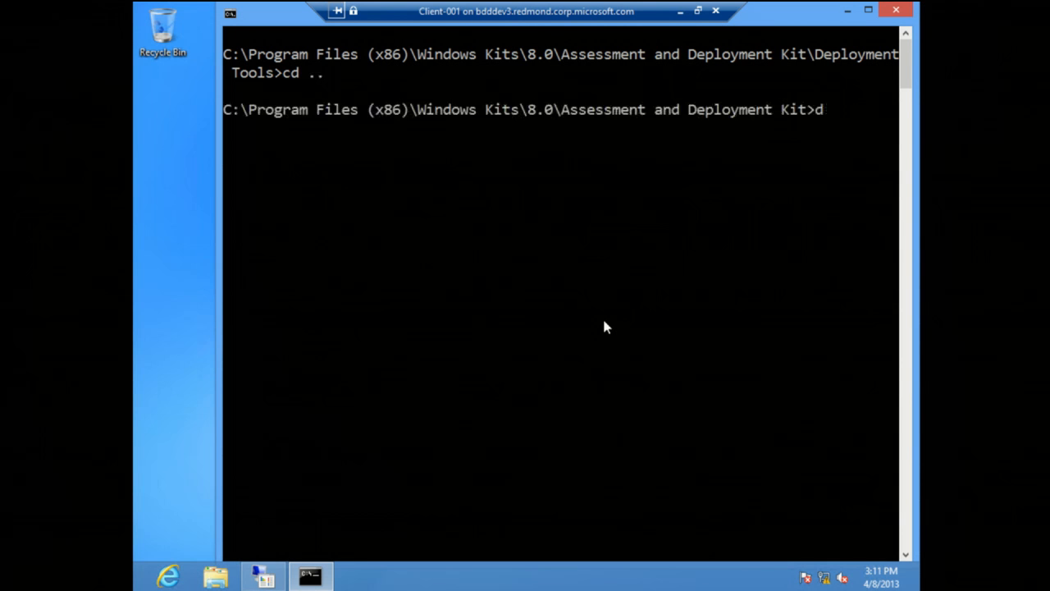
pyautogui.write('dir')
pyautogui.press('Return')
pyautogui.write('cd ..')
pyautogui.press('Return')
pyautogui.write('dir')
pyautogui.press('Return')
# Step: Change to the Windows Performance Toolkit directory and list its contents
pyautogui.write('cd win')
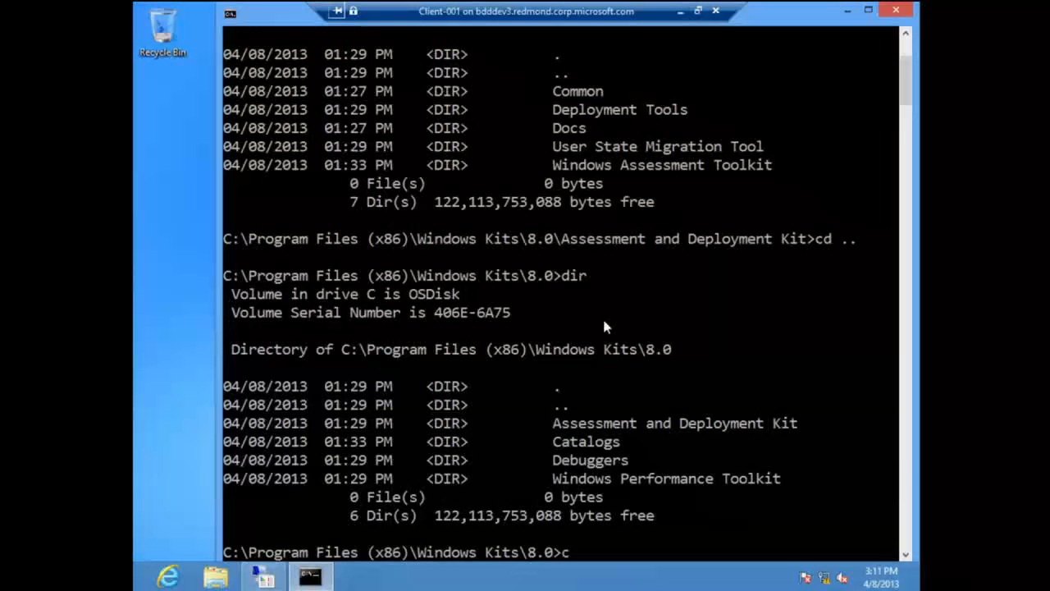
pyautogui.press('Tab')
pyautogui.press('Return')
pyautogui.write('dir')
pyautogui.press('Return')
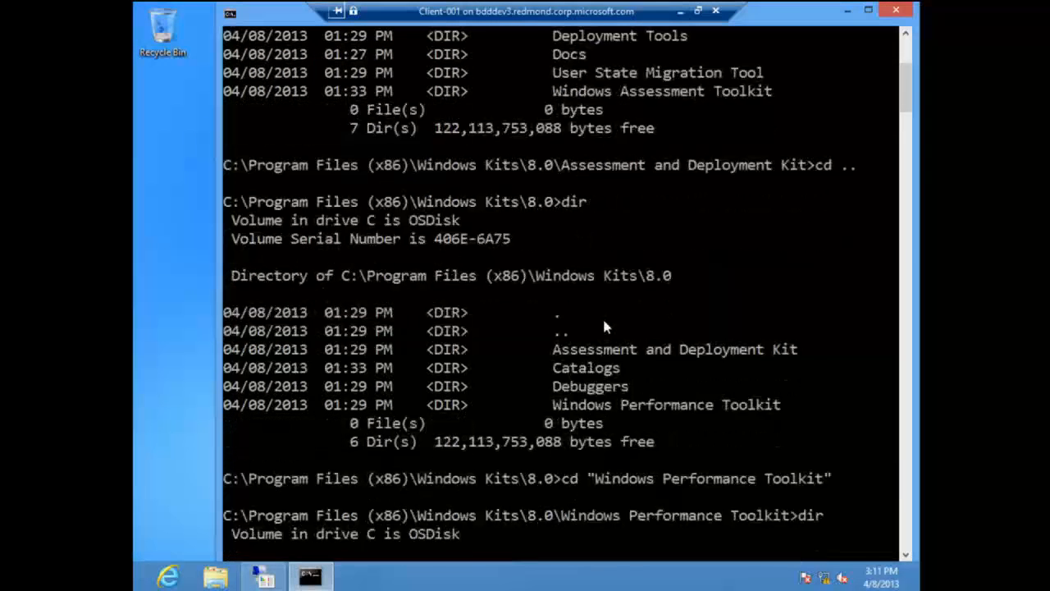
pyautogui.press('BackSpace')
pyautogui.press('BackSpace')
pyautogui.press('BackSpace')
# Step: Query the xbootmgr options with xbootmgr.exe /? and dismiss the resulting dialog
pyautogui.write('x')
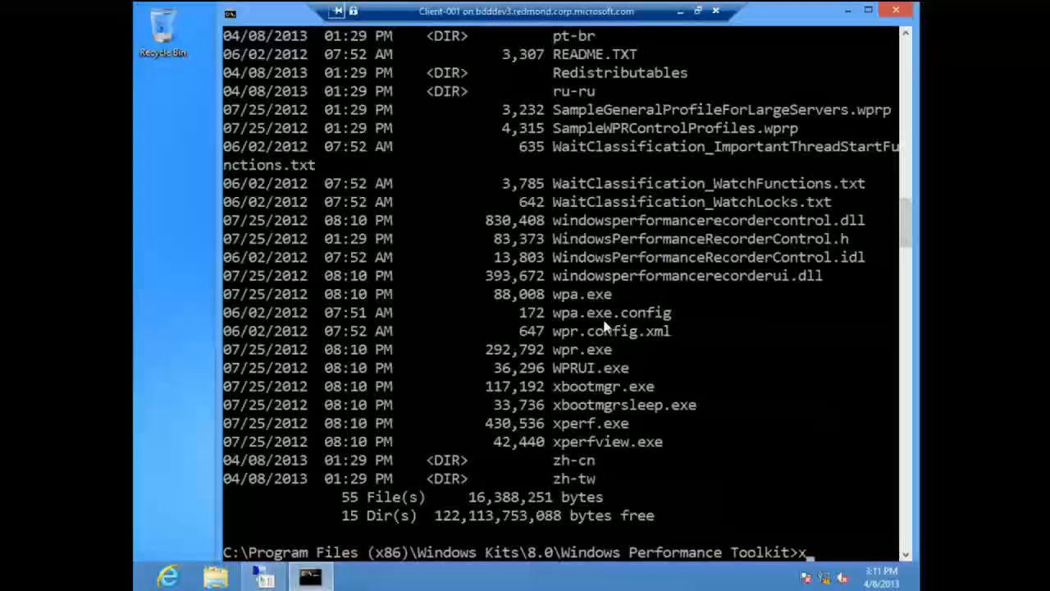
pyautogui.write('bootmgr')
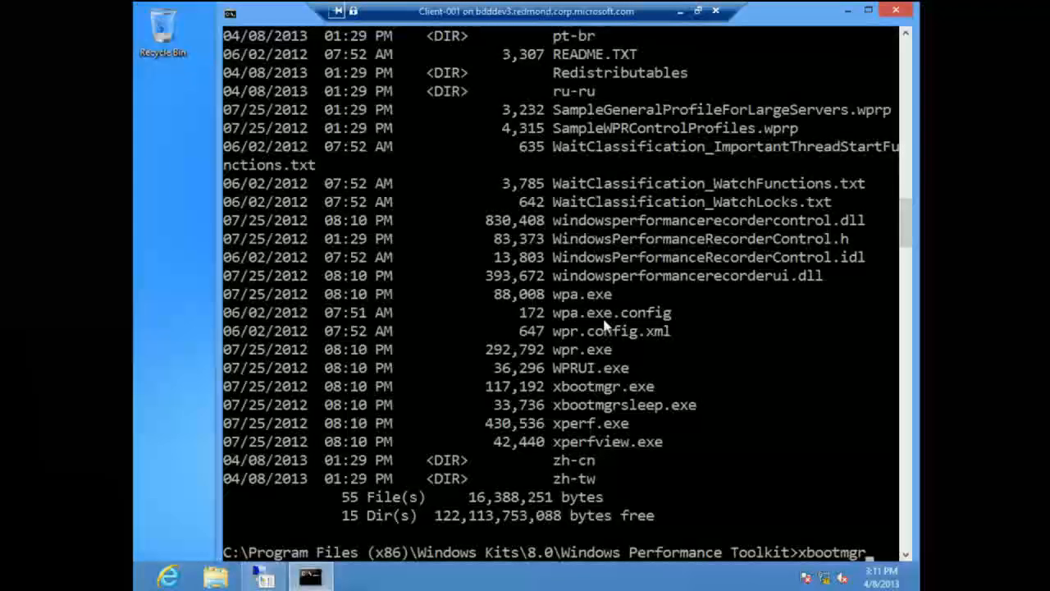
pyautogui.write('.exe /?')
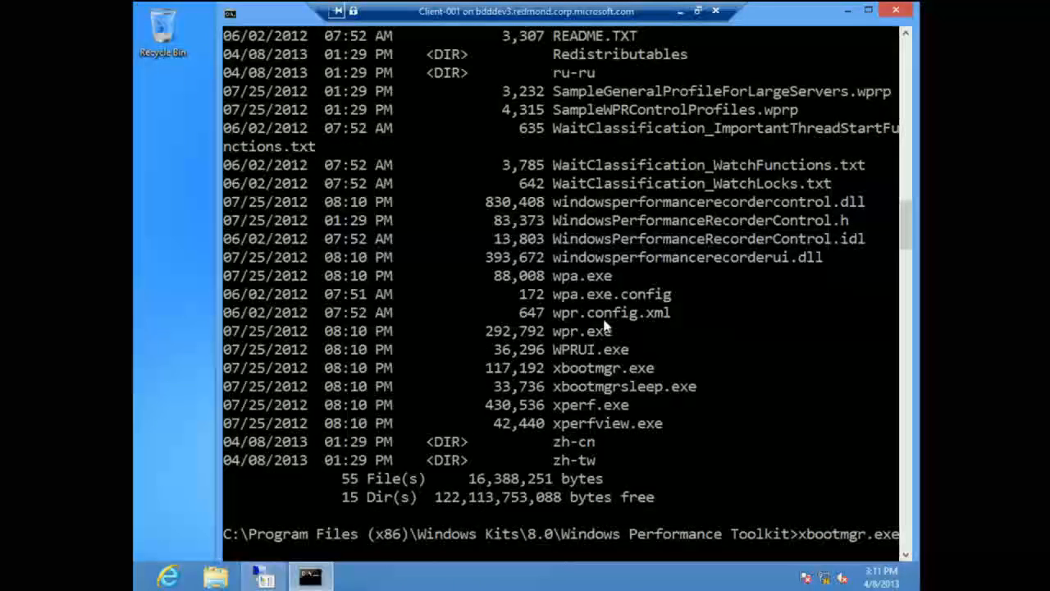
pyautogui.press('Return')
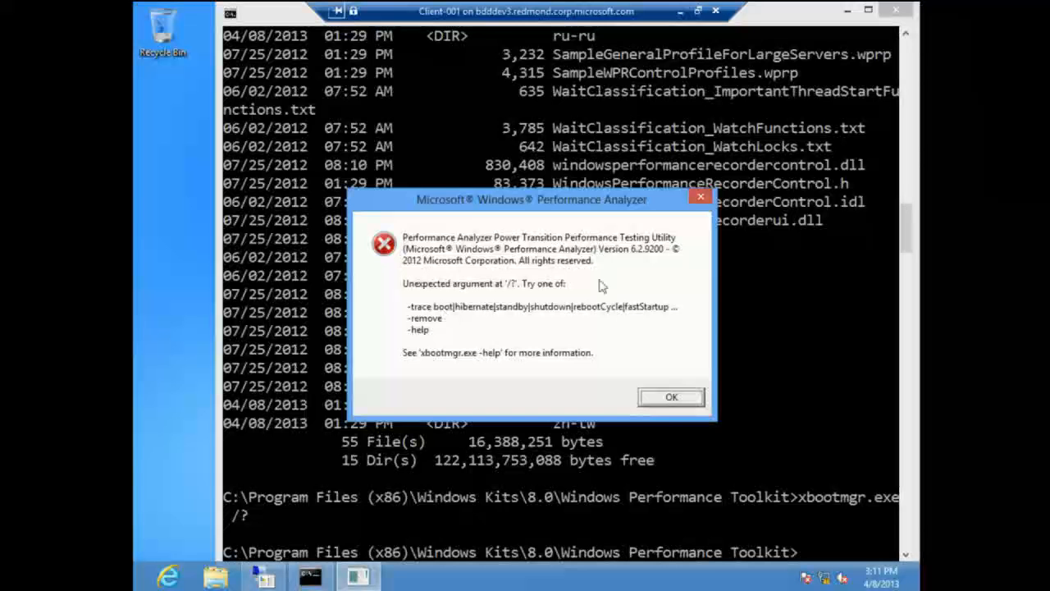
pyautogui.click(682, 399)
# Step: Start a boot trace with xbootmgr.exe -trace boot and cancel the PXE network boot during the restart
pyautogui.press('Up')
pyautogui.press('BackSpace')
pyautogui.press('BackSpace')
pyautogui.write('-trace boot')
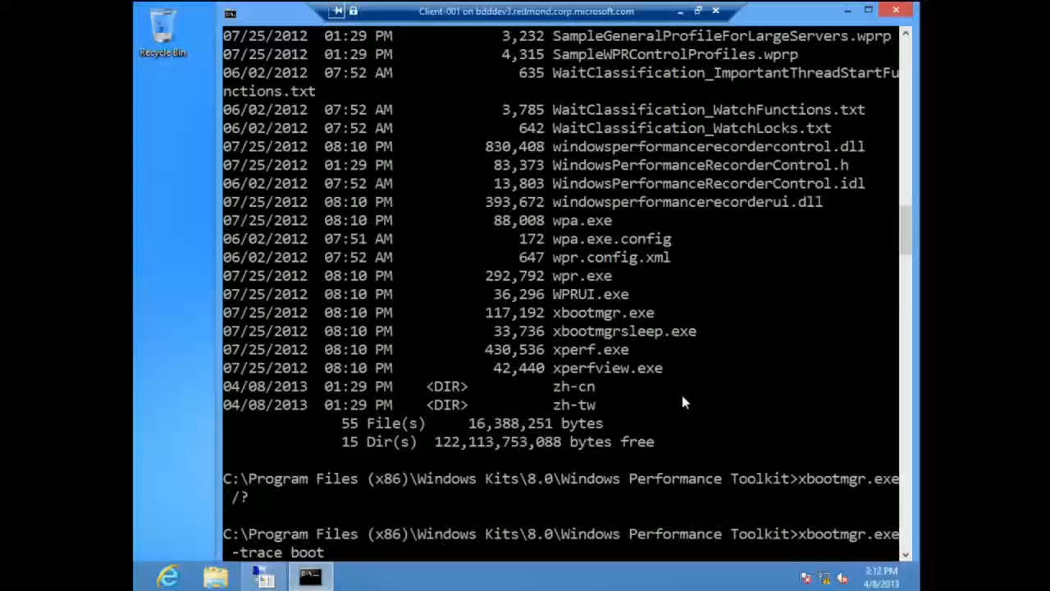
pyautogui.press('Return')
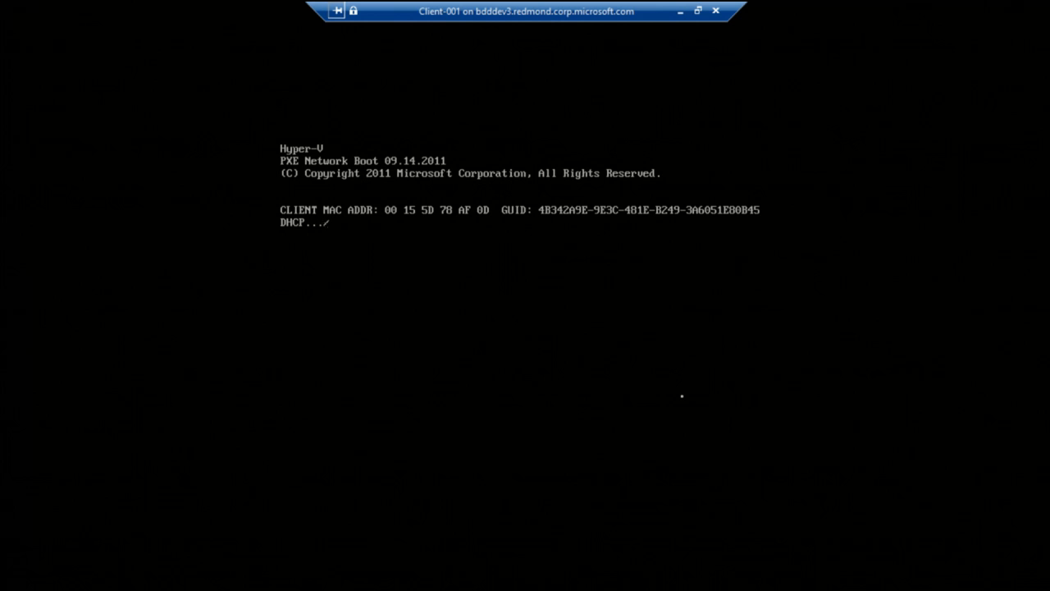
pyautogui.press('Escape')
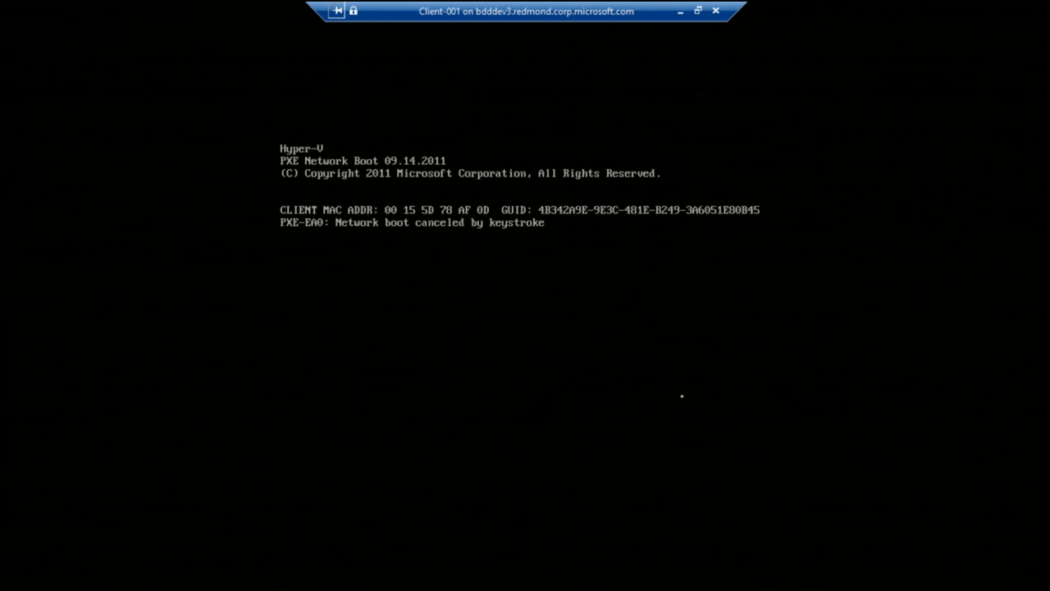
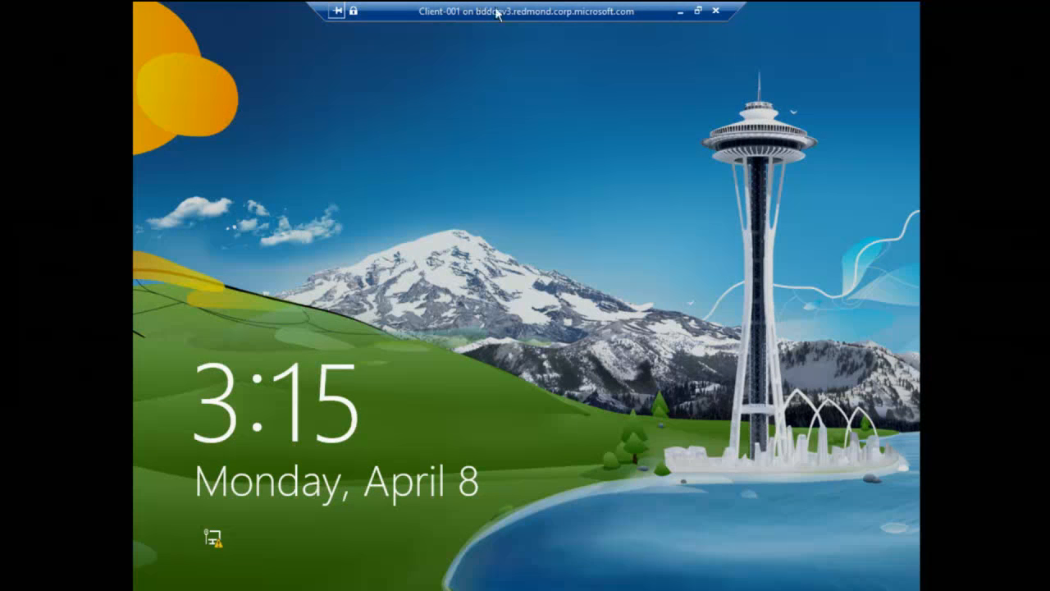
# Step: Dismiss the lock screen on Client-001 and sign in as Administrator with the account password
pyautogui.moveTo(498, 12); pyautogui.dragTo(579, 18)
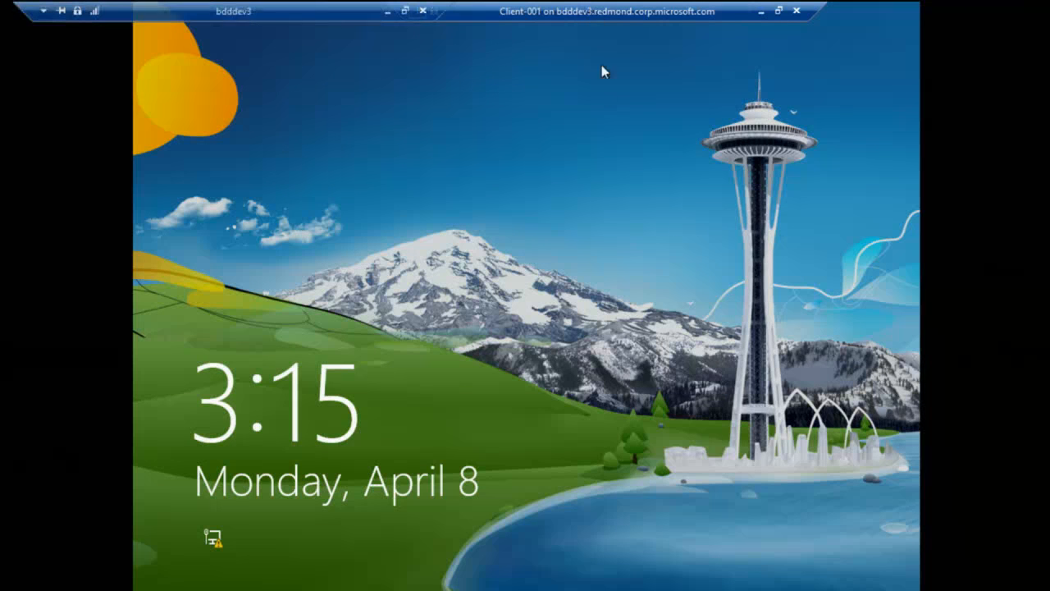
pyautogui.click(593, 172)
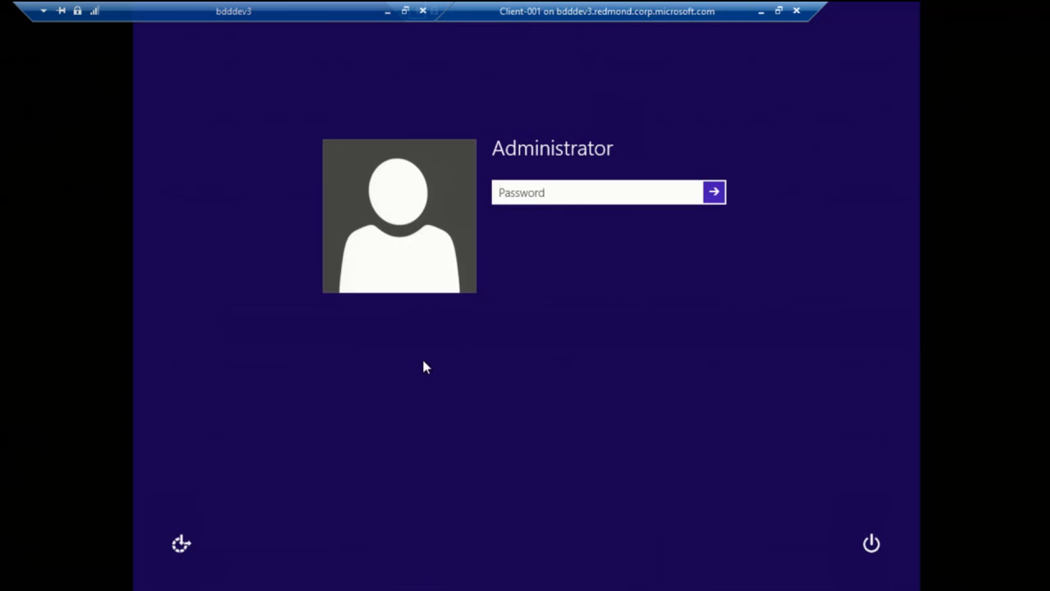
pyautogui.write('•••••••')
pyautogui.press('Return')
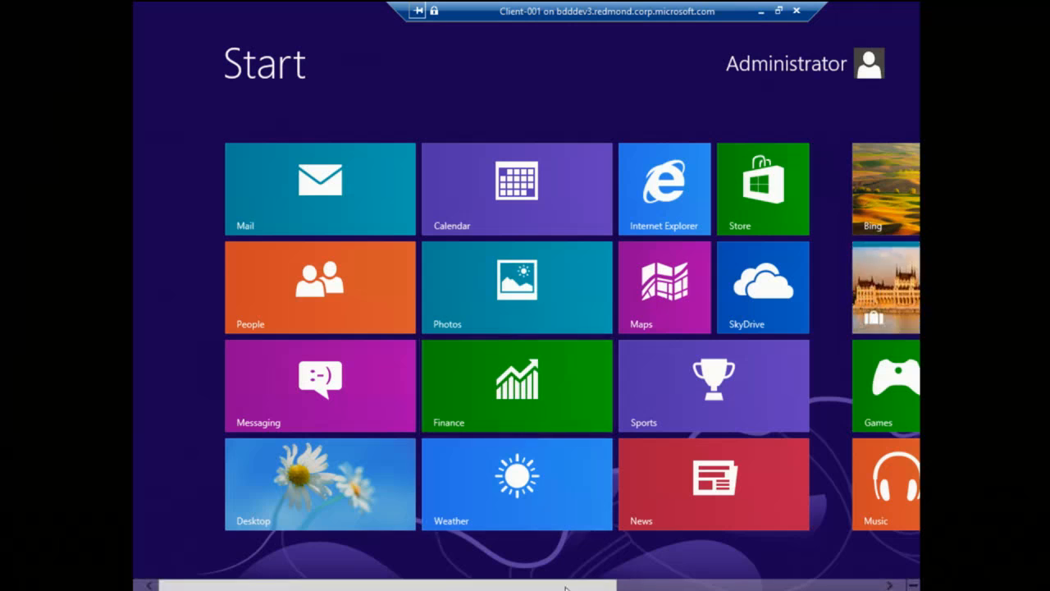
# Step: Go to the desktop, end the boot trace delay early and allow the program to make changes
pyautogui.click(321, 496)
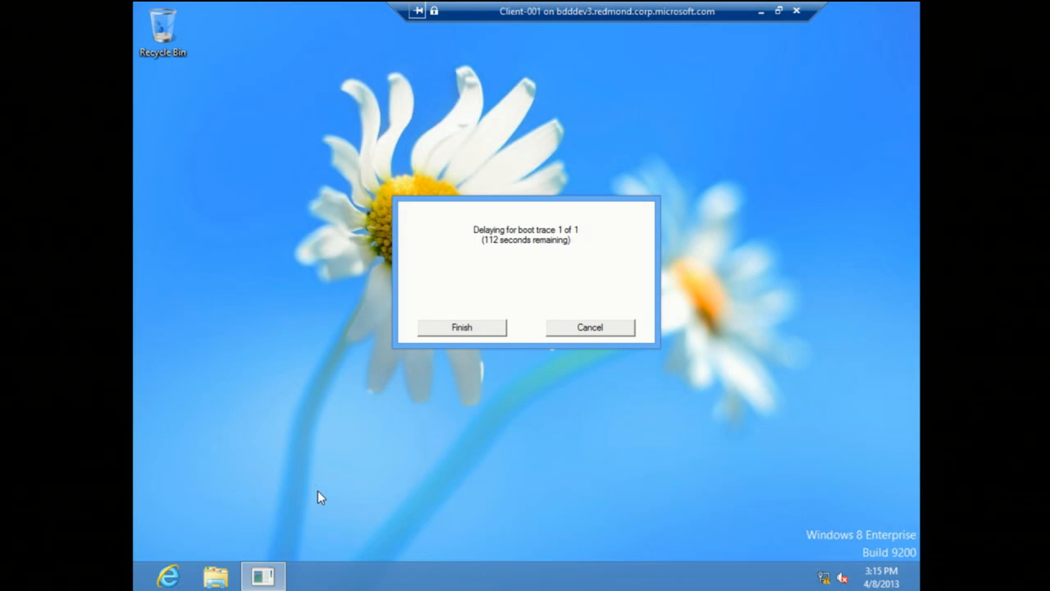
pyautogui.click(453, 327)
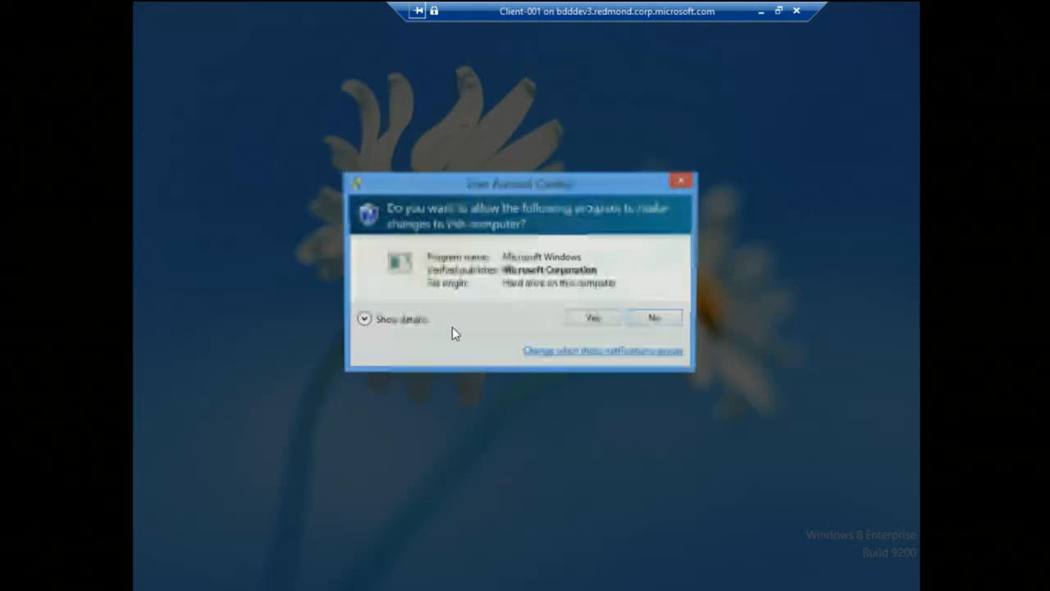
pyautogui.click(596, 319)
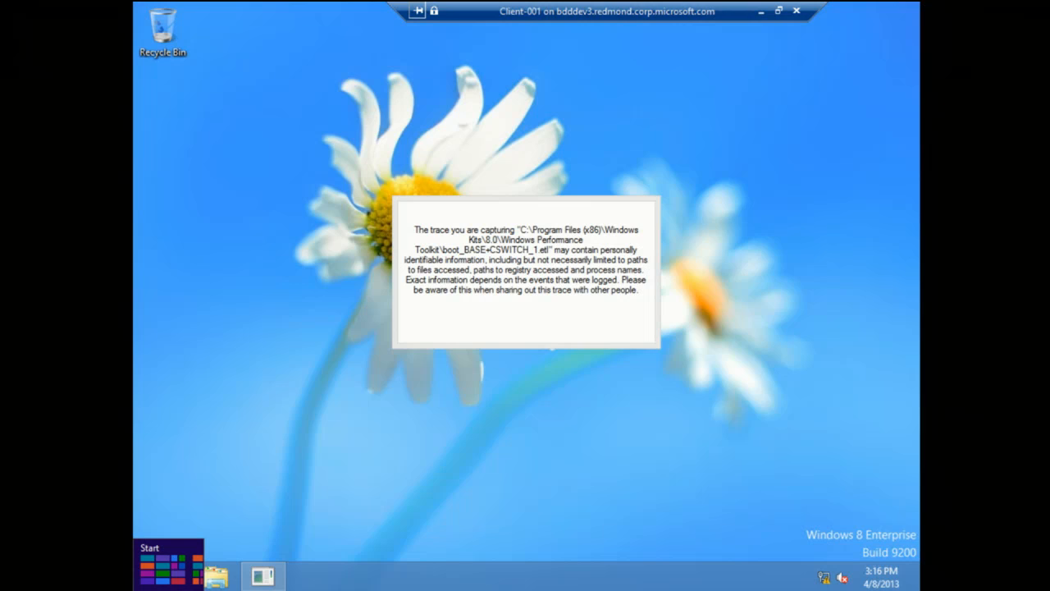
# Step: Launch Windows Performance Analyzer from the Start screen
pyautogui.click(137, 585)
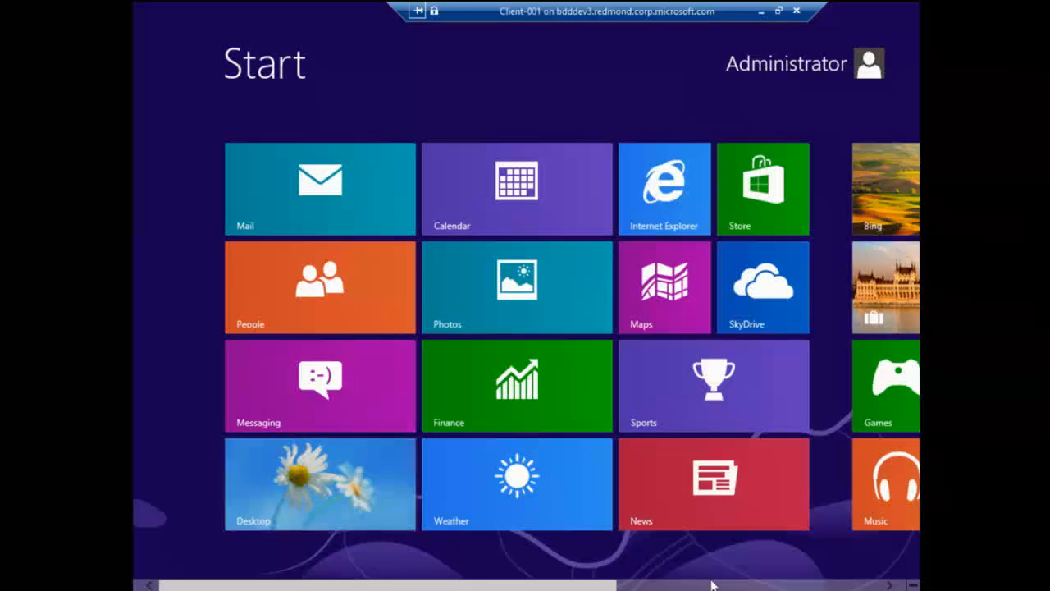
pyautogui.click(703, 581)
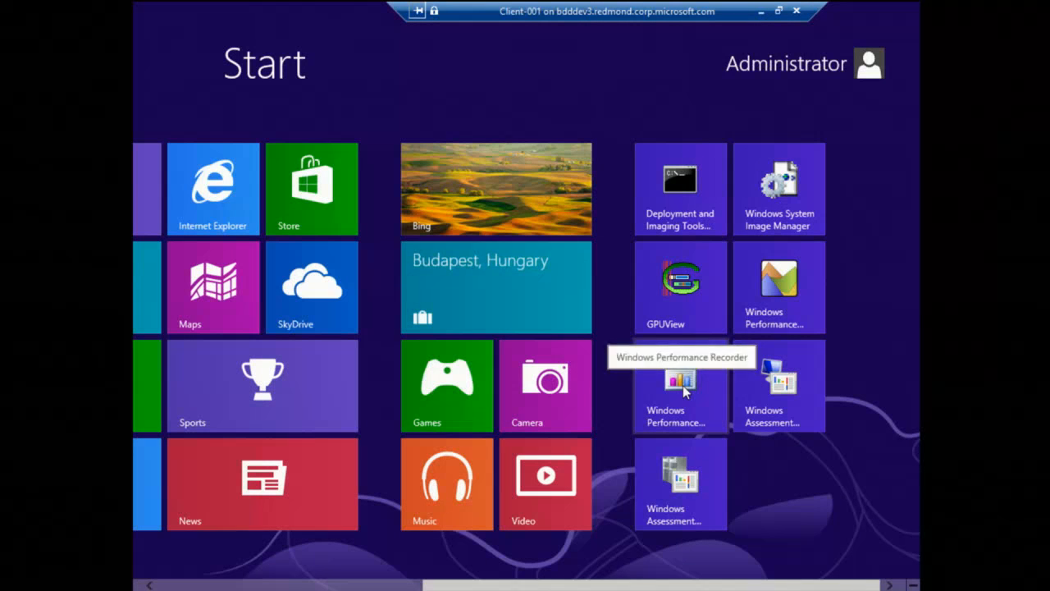
pyautogui.click(769, 302)
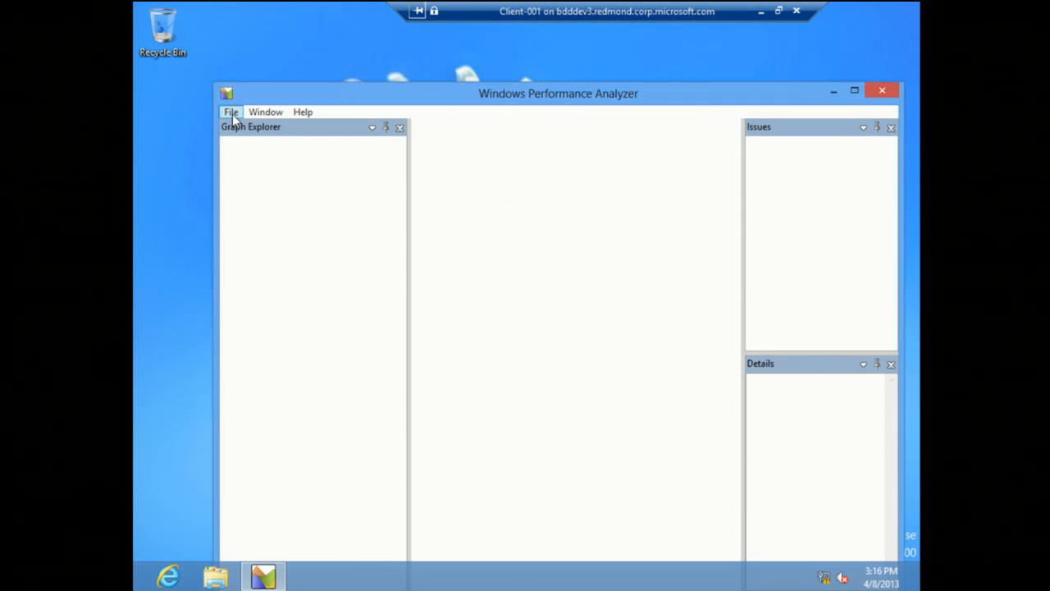
# Step: Open the boot_BASE+CSWITCH_1 trace from the Windows Performance Toolkit folder and maximize the analyzer window
pyautogui.click(231, 112)
pyautogui.click(245, 132)
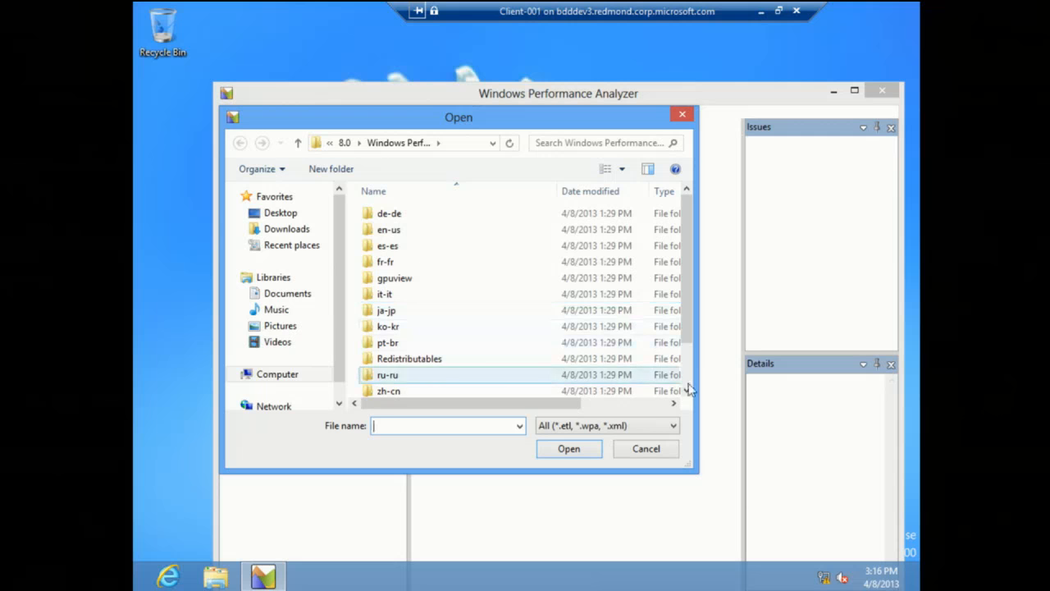
pyautogui.scroll(-1, 687, 375)
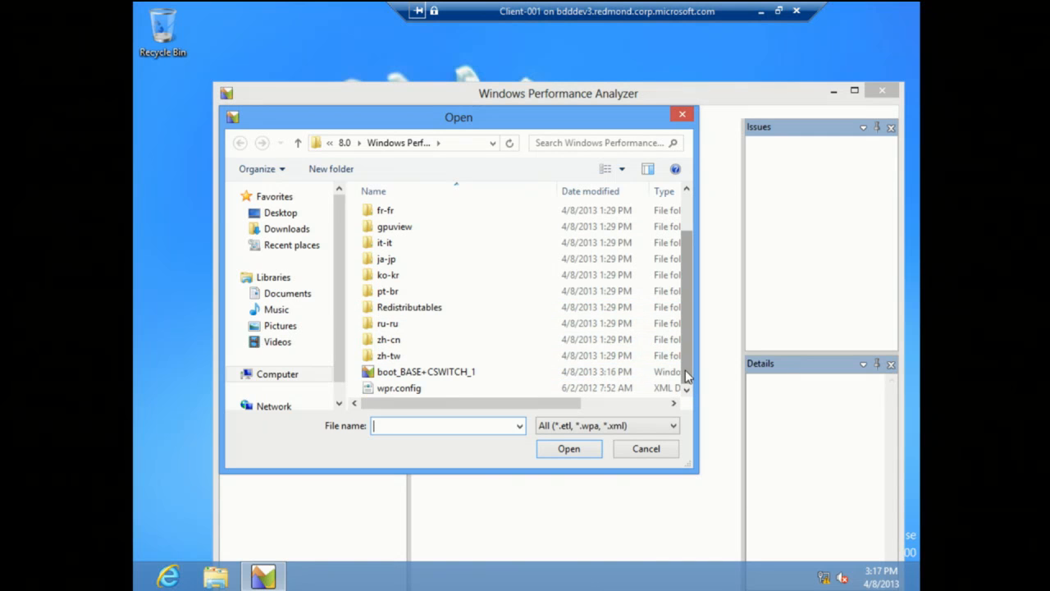
pyautogui.click(412, 372)
pyautogui.click(566, 449)
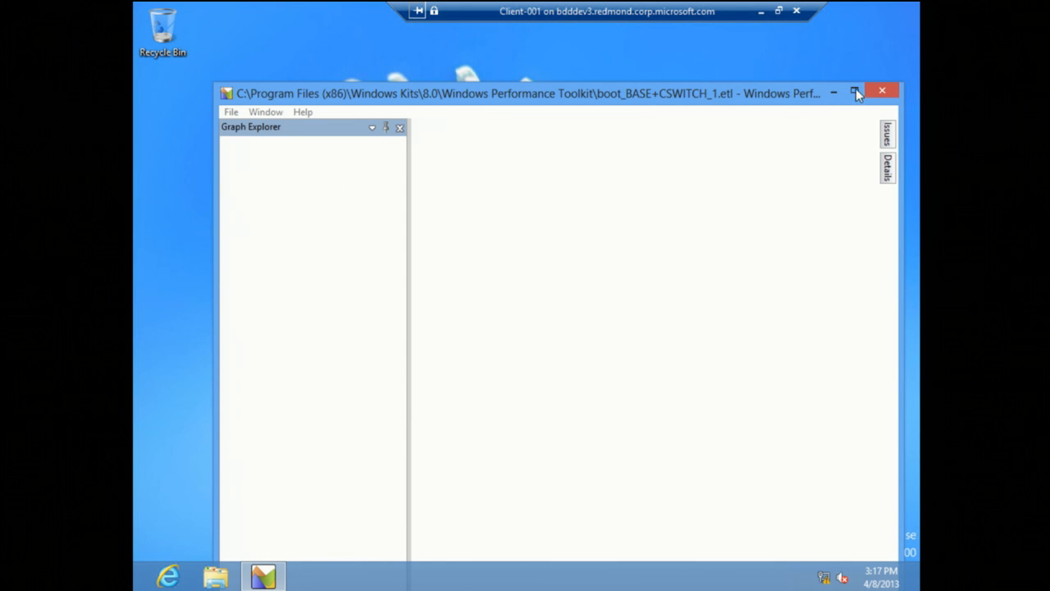
pyautogui.click(854, 91)
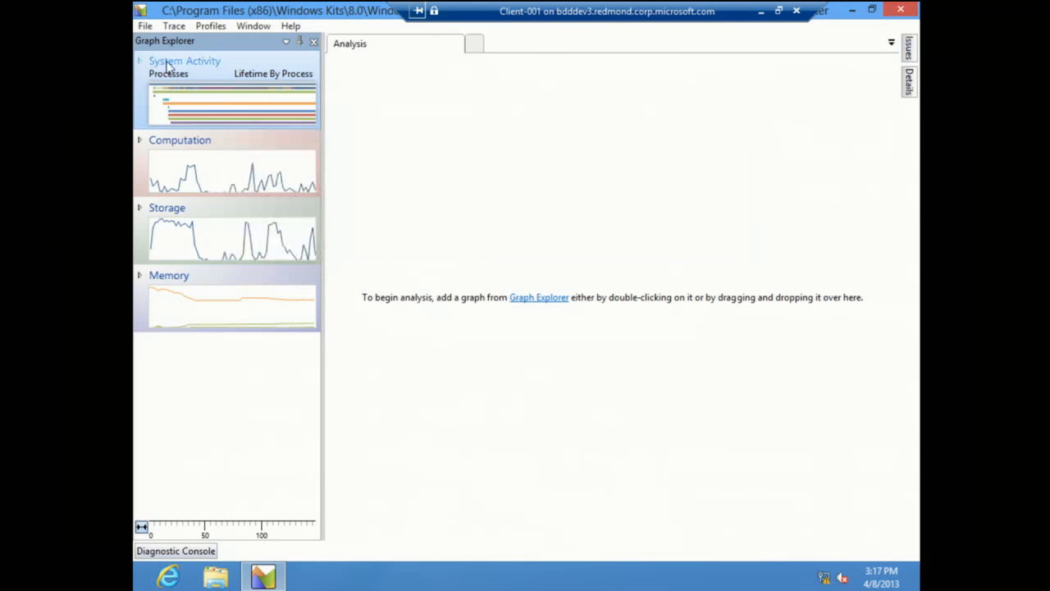
# Step: Add the Images graph from System Activity to the analysis view and increase the graph's height
pyautogui.click(140, 61)
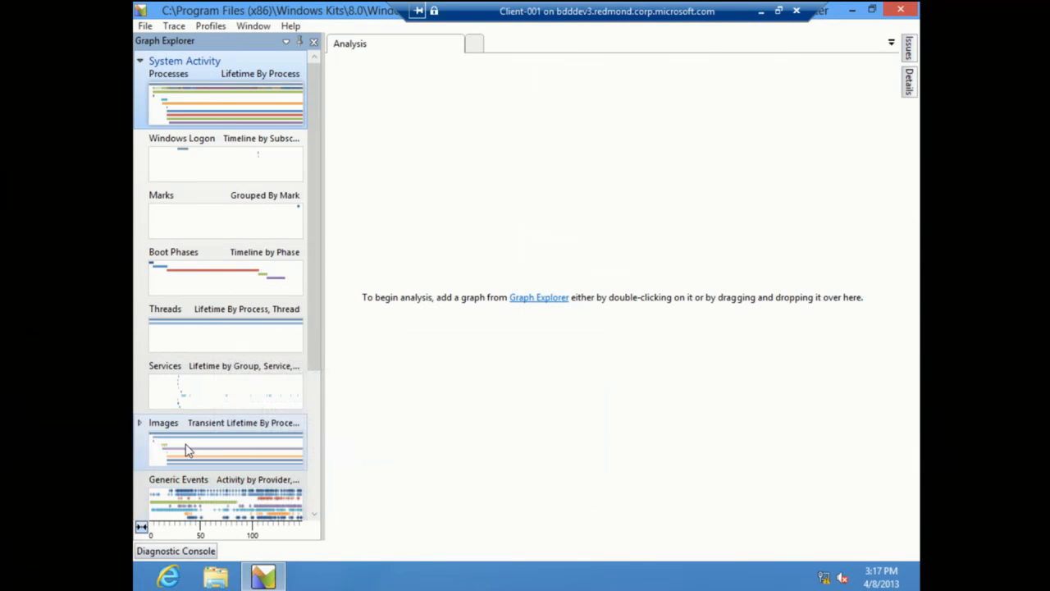
pyautogui.moveTo(186, 450); pyautogui.dragTo(419, 336)
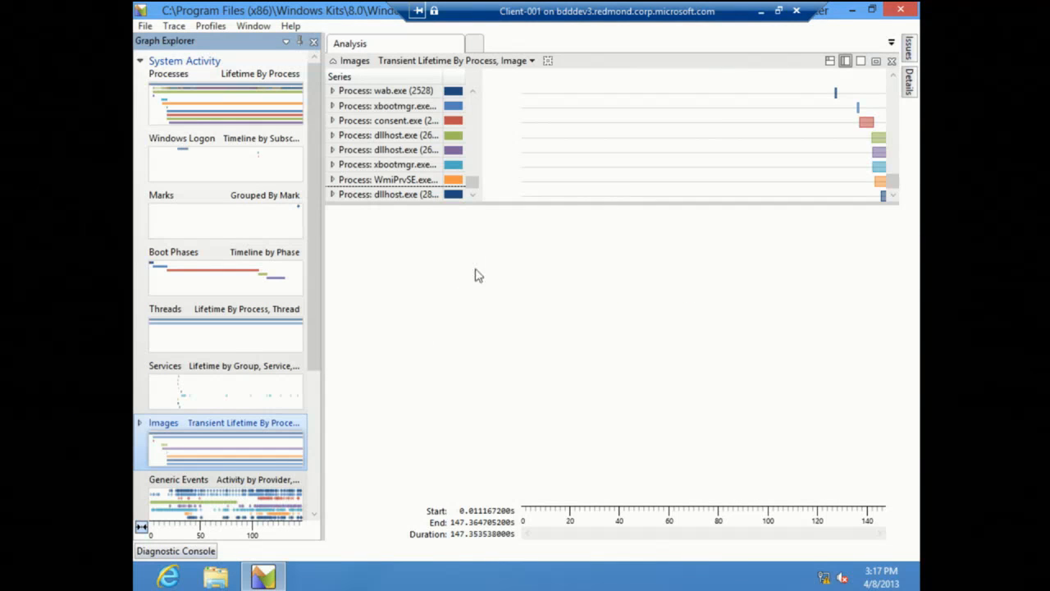
pyautogui.moveTo(588, 201); pyautogui.dragTo(581, 369)
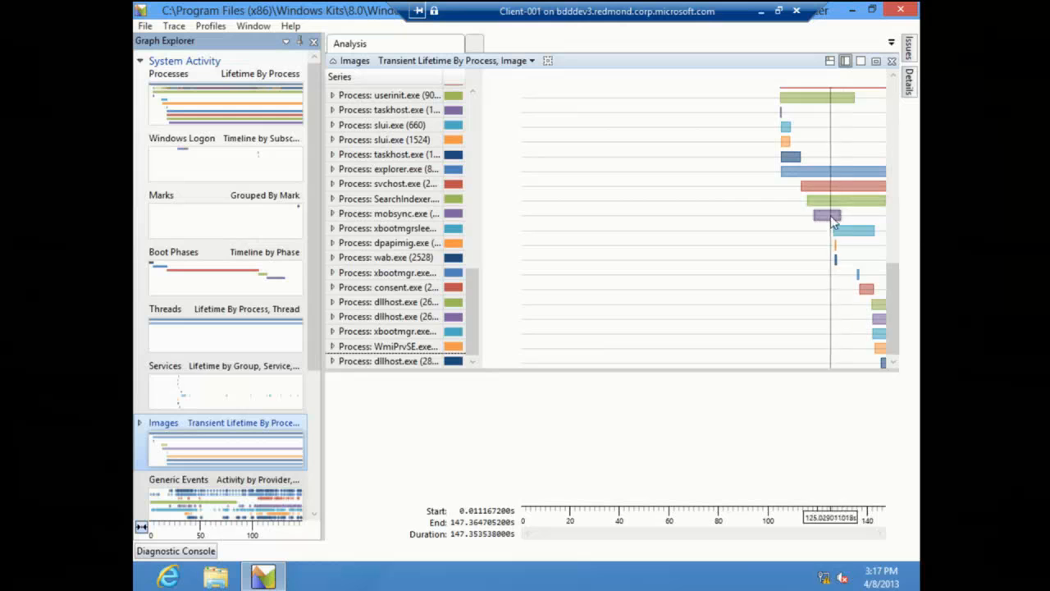
# Step: Expand the consent.exe process in the Images graph and select its first image entry
pyautogui.moveTo(831, 225)
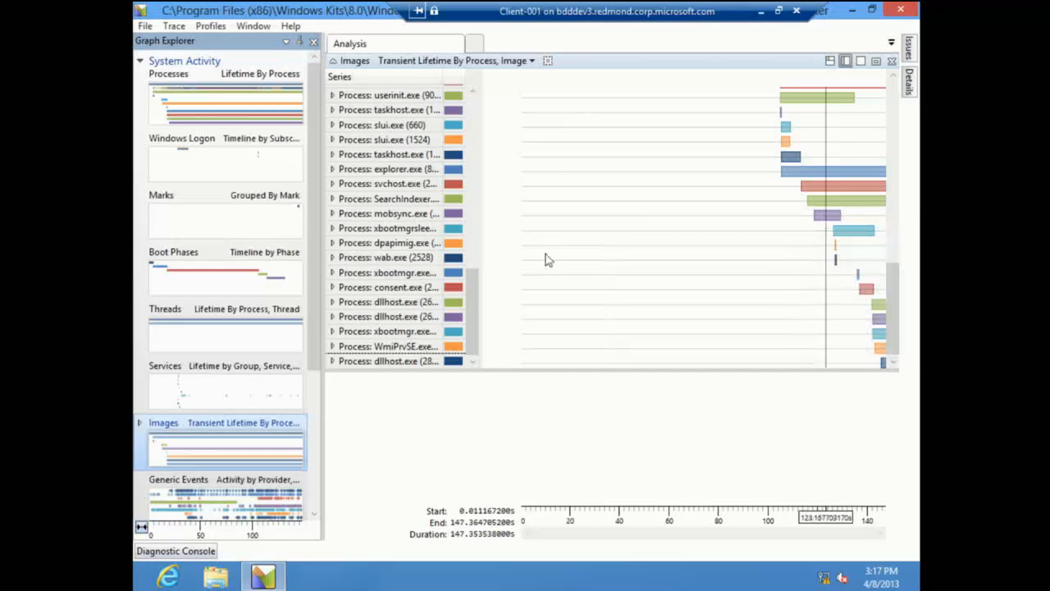
pyautogui.click(333, 289)
pyautogui.click(343, 304)
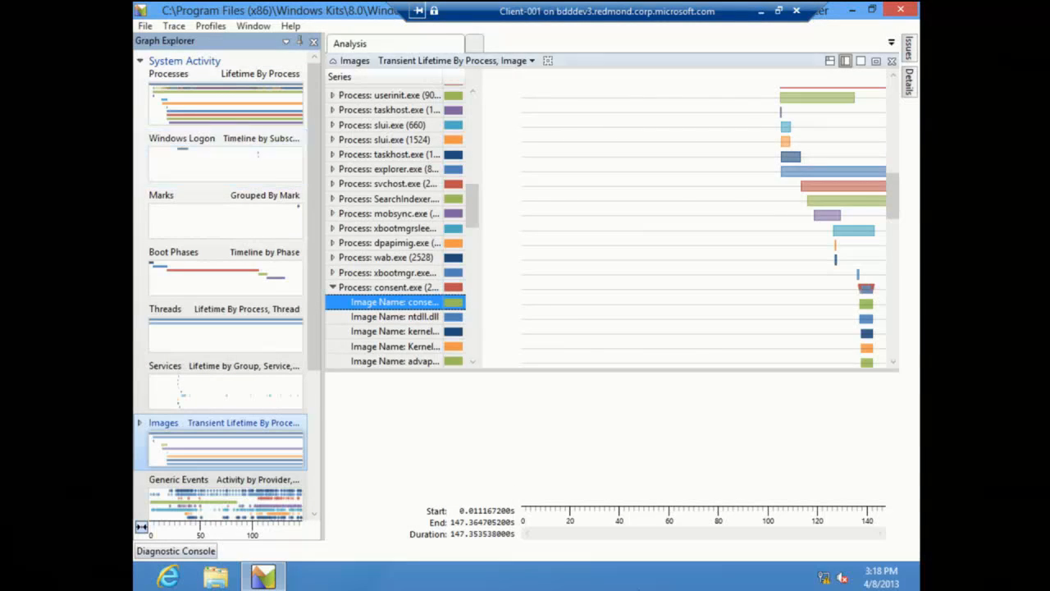
# Step: Switch to the 10.10.10.201 session, page through the slides to Windows Assessment Services and return to the Windows Assessment Toolkit slide
pyautogui.click(762, 12)
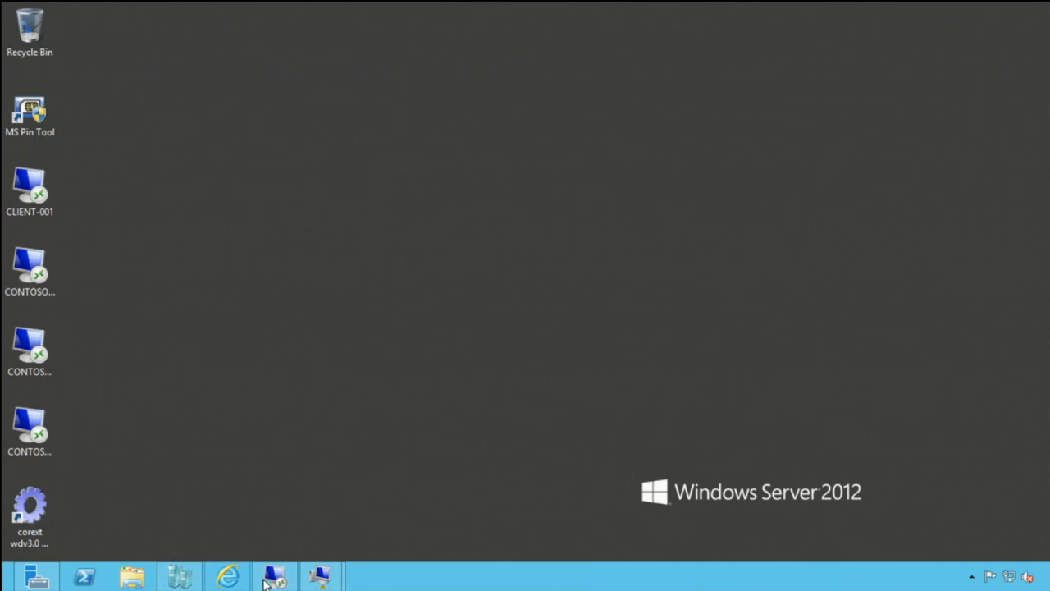
pyautogui.click(273, 576)
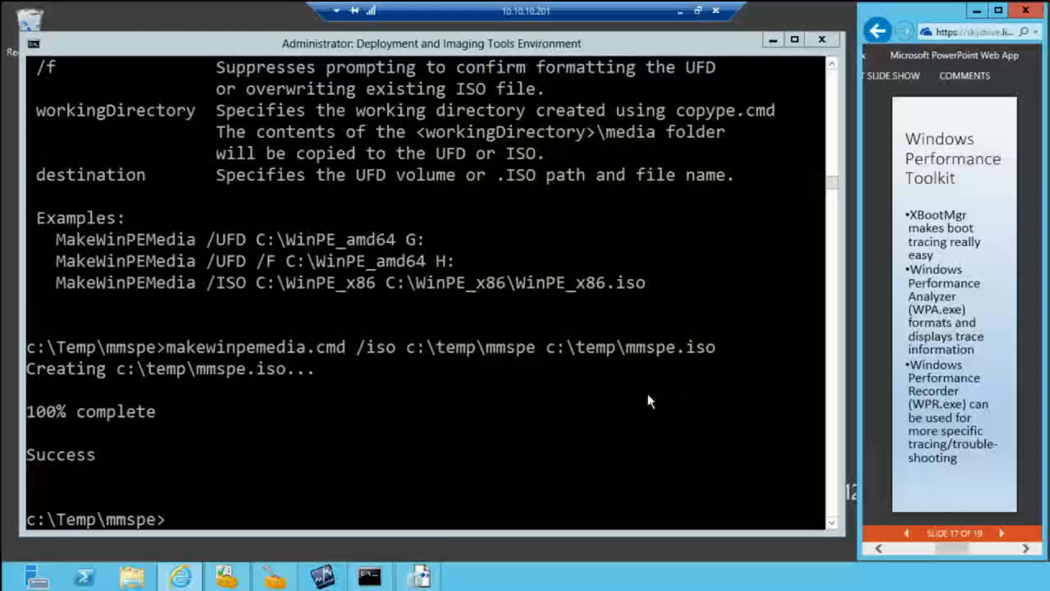
pyautogui.click(1002, 531)
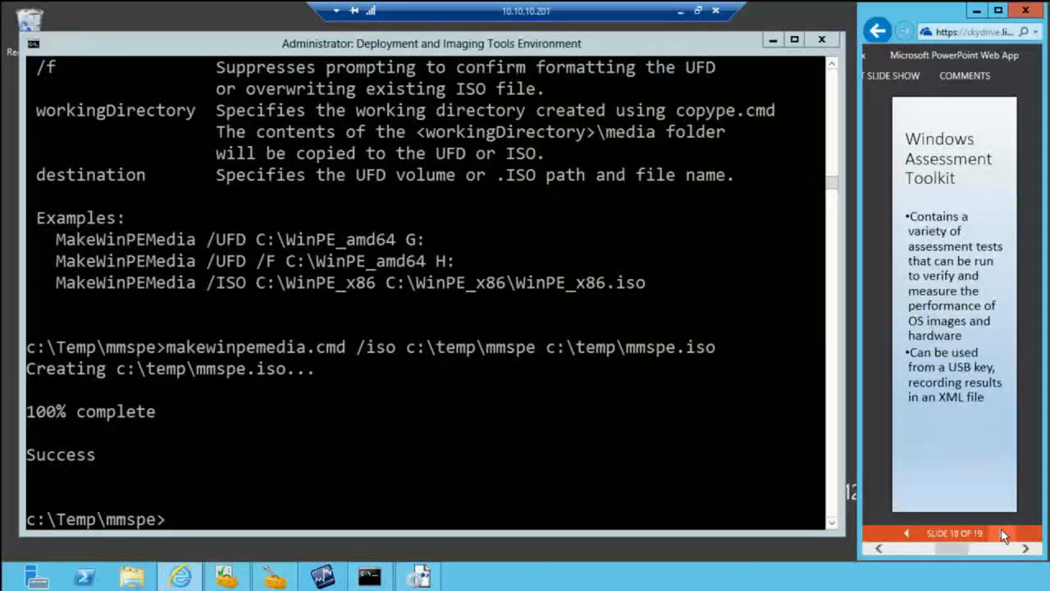
pyautogui.click(1001, 532)
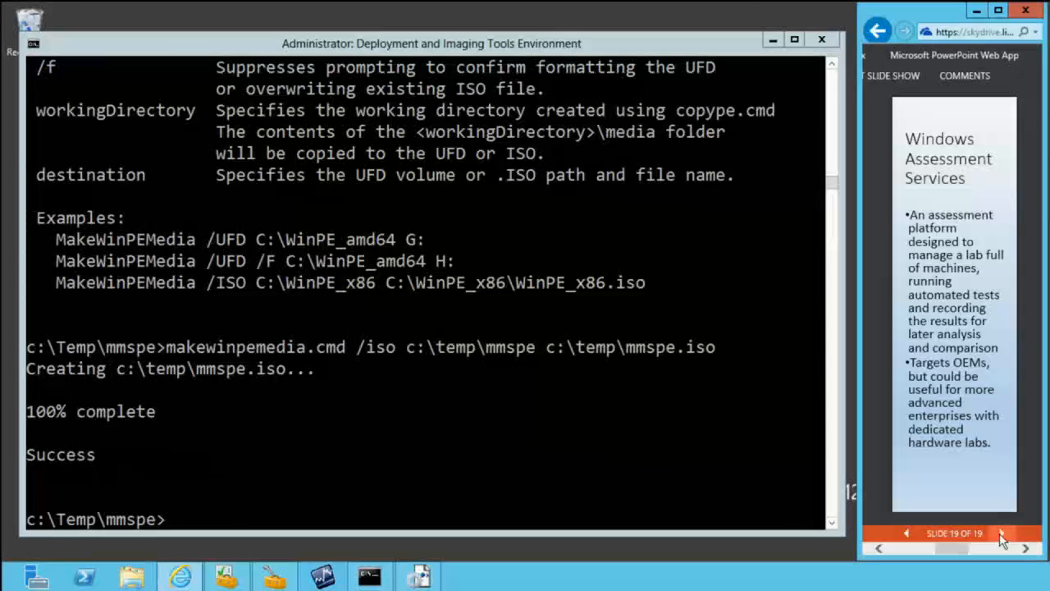
pyautogui.click(909, 533)
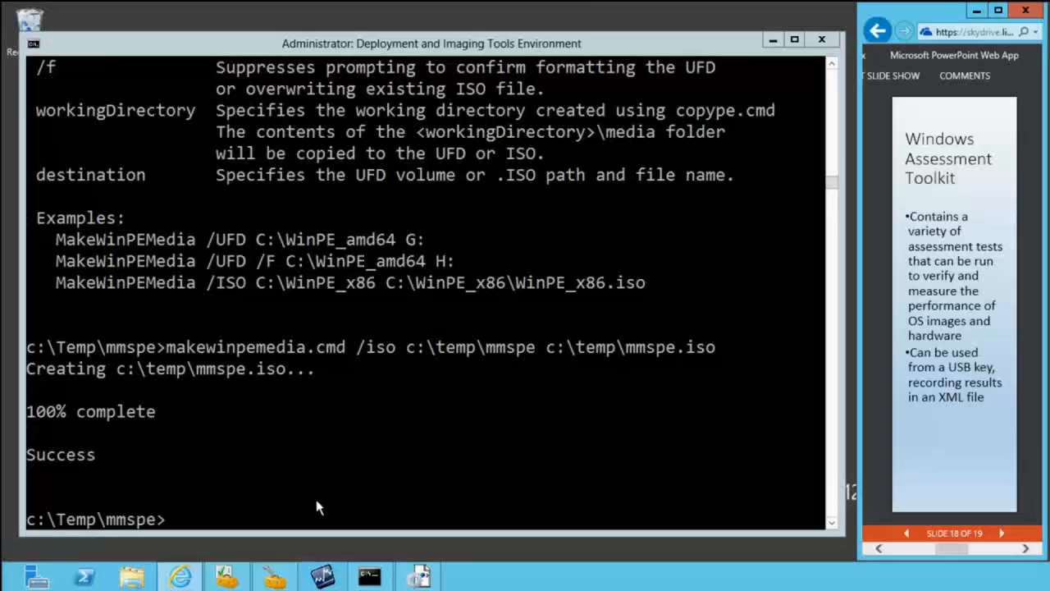
# Step: Minimize the 10.10.10.201 session and switch back to the Client-001 virtual machine
pyautogui.moveTo(616, 10)
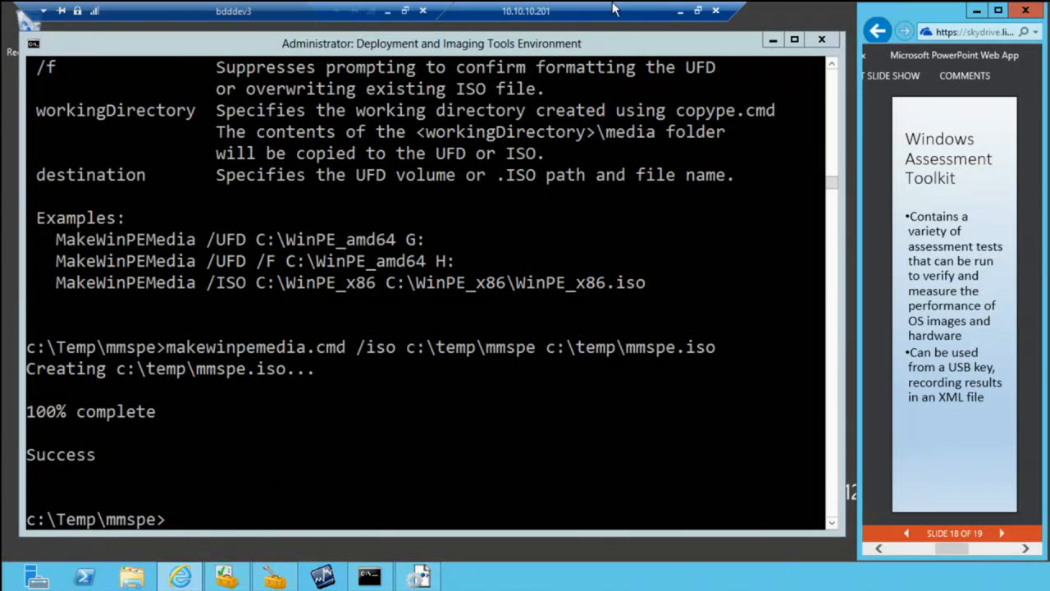
pyautogui.click(676, 10)
pyautogui.moveTo(323, 579)
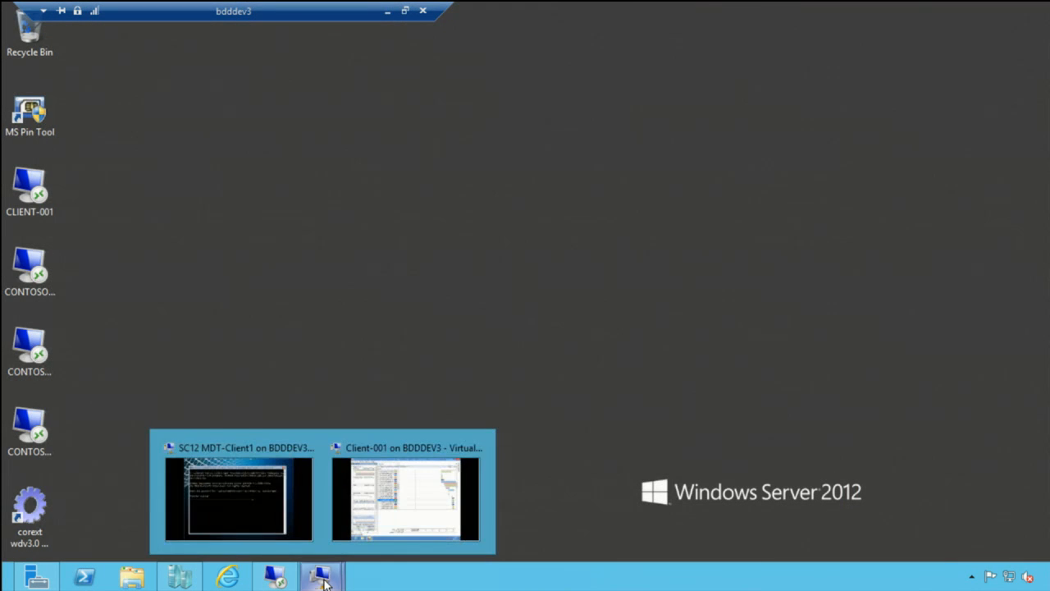
pyautogui.click(417, 486)
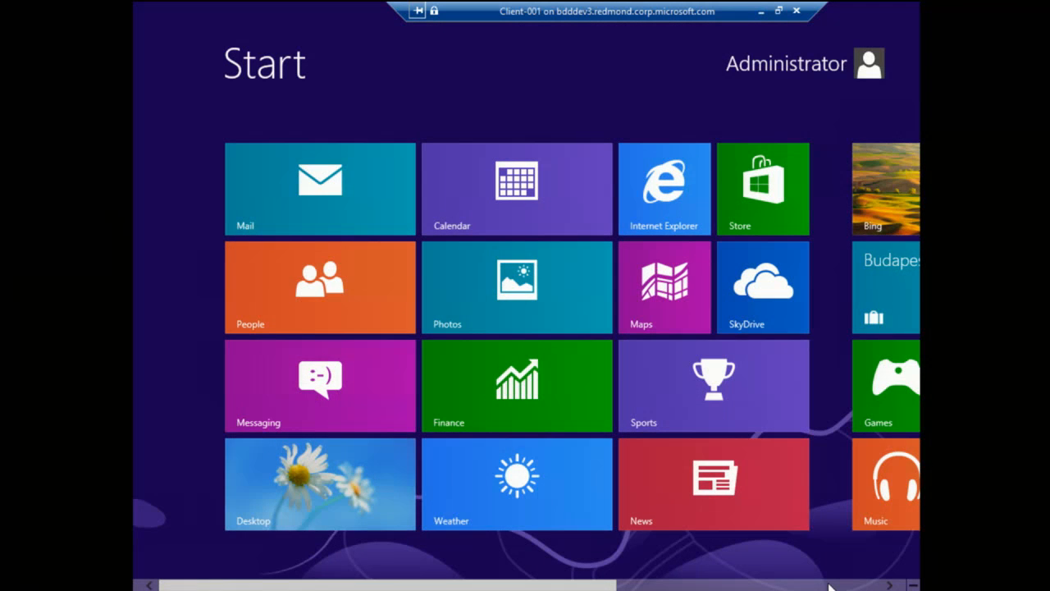
# Step: Launch the Windows Assessment Console from the Start screen and maximize it with the Performance Analyzer minimized
pyautogui.hscroll(5, 828, 587)
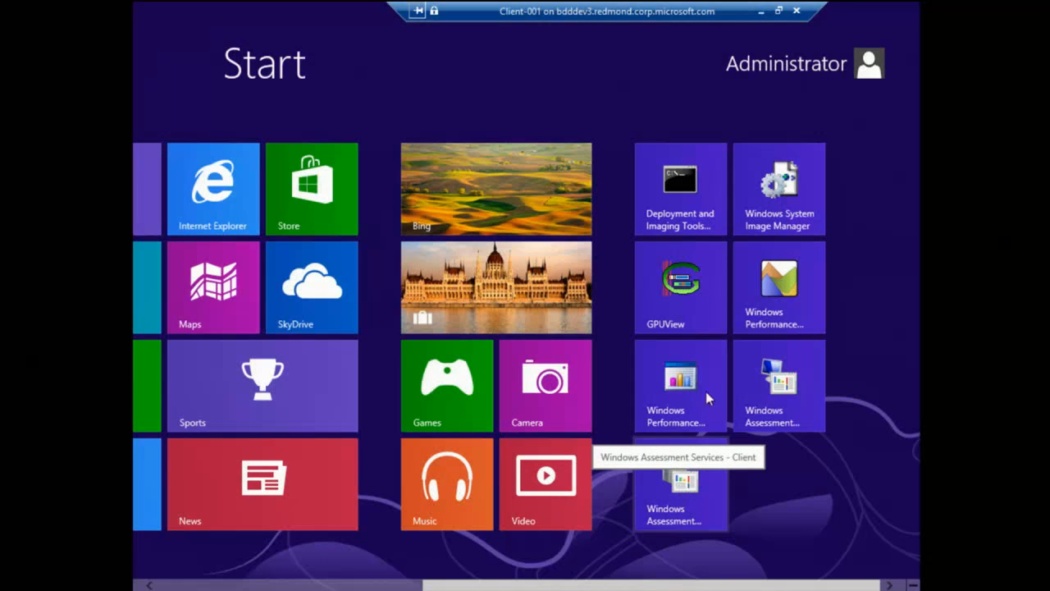
pyautogui.click(778, 367)
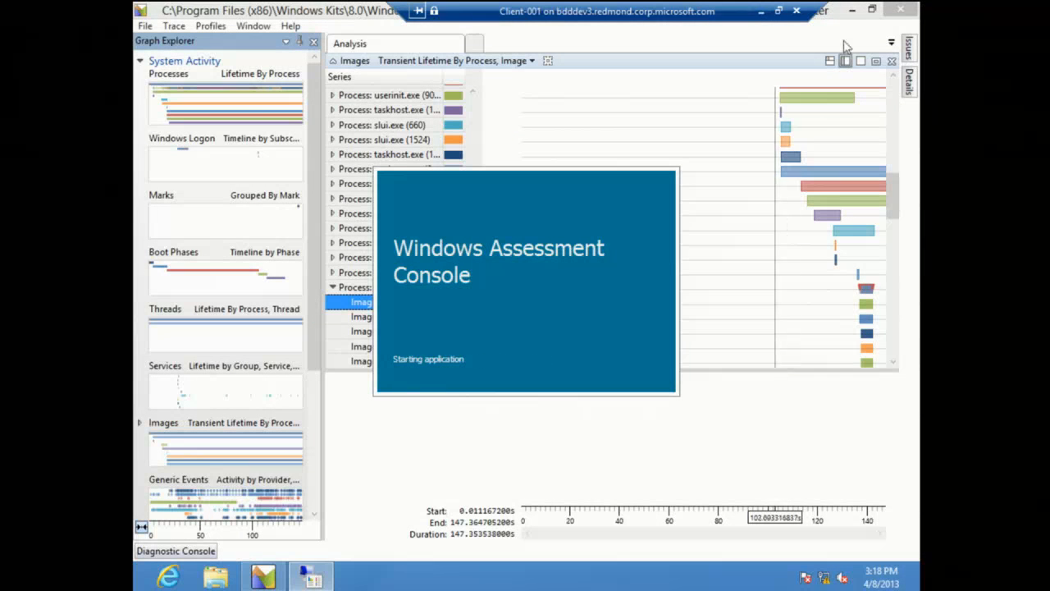
pyautogui.click(852, 10)
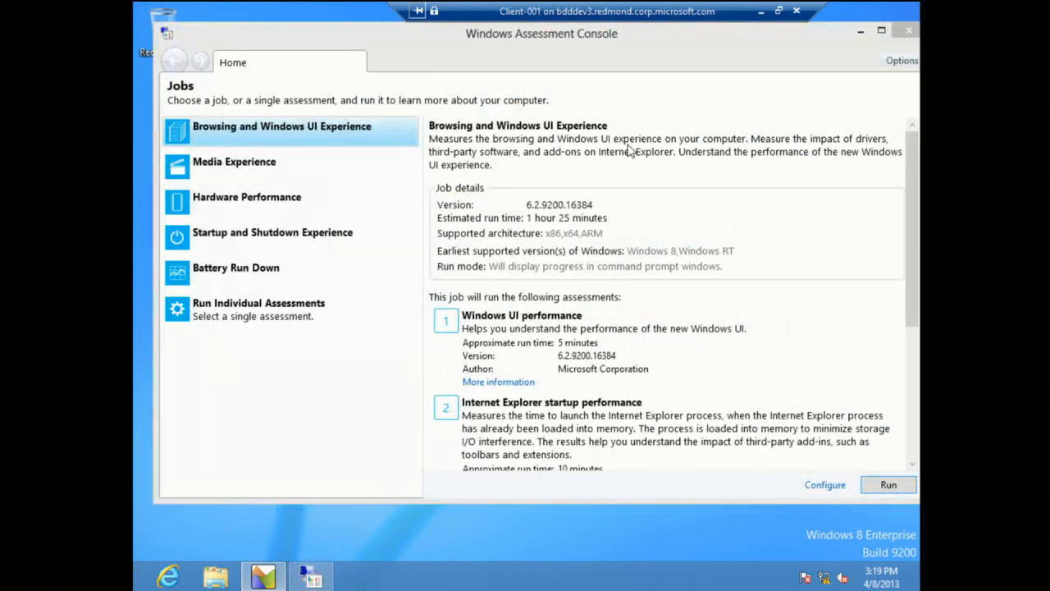
pyautogui.click(880, 31)
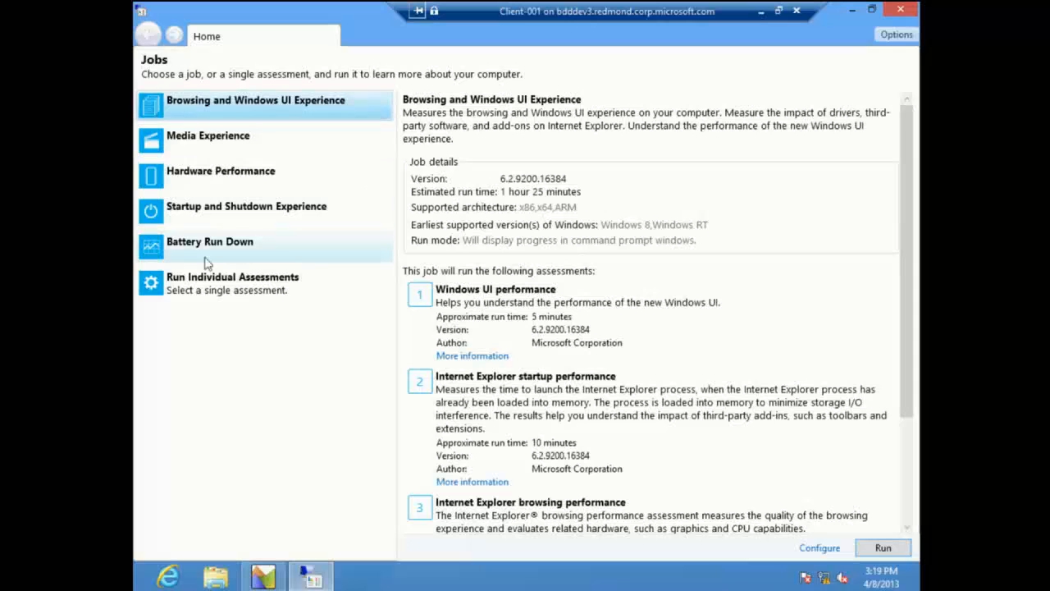
# Step: Choose the WinSAT comprehensive (x86/x64) assessment from the individual assessments
pyautogui.click(197, 297)
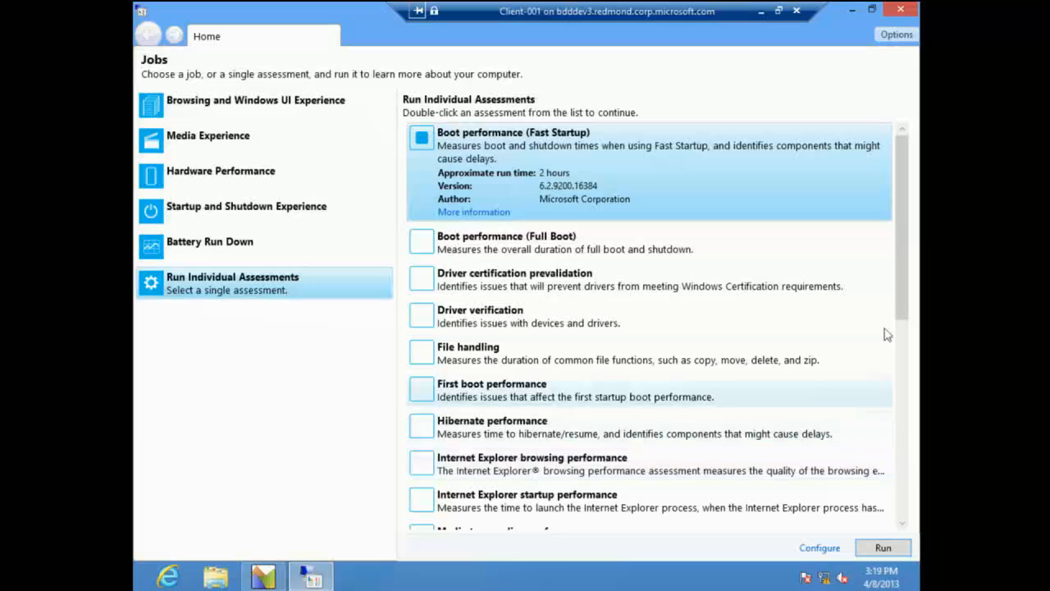
pyautogui.moveTo(900, 257); pyautogui.dragTo(898, 541)
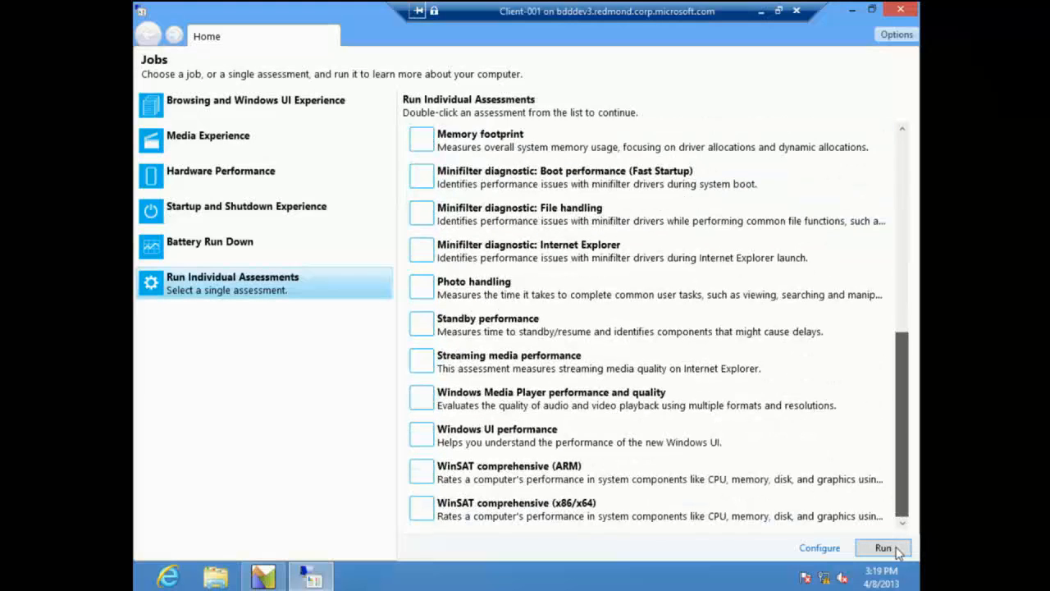
pyautogui.click(480, 436)
pyautogui.click(470, 514)
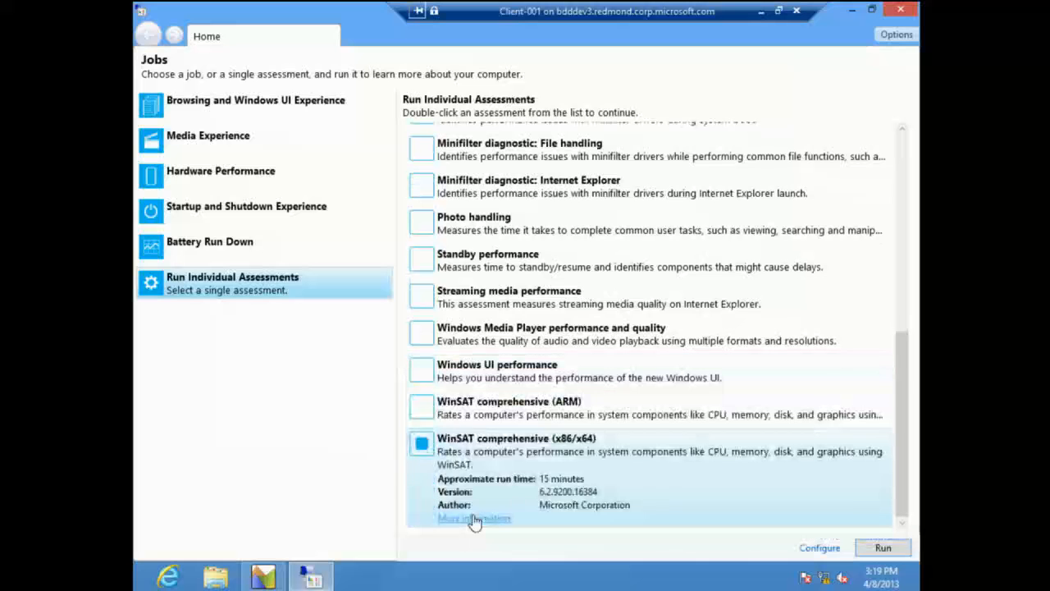
# Step: Run the WinSAT comprehensive (x86/x64) assessment, allowing it to make changes, and view the errors in its results
pyautogui.click(883, 548)
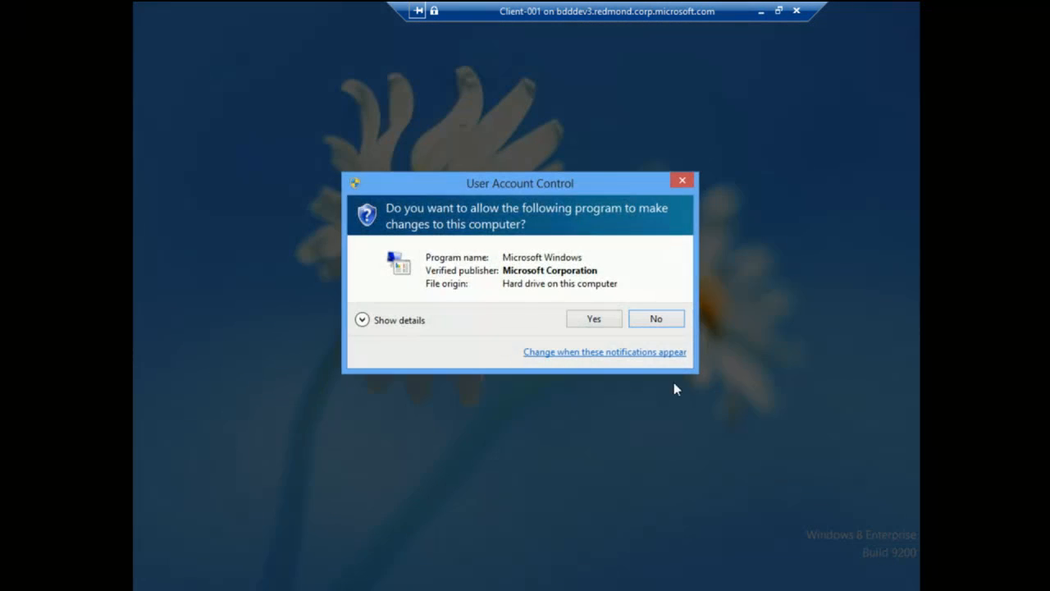
pyautogui.click(600, 320)
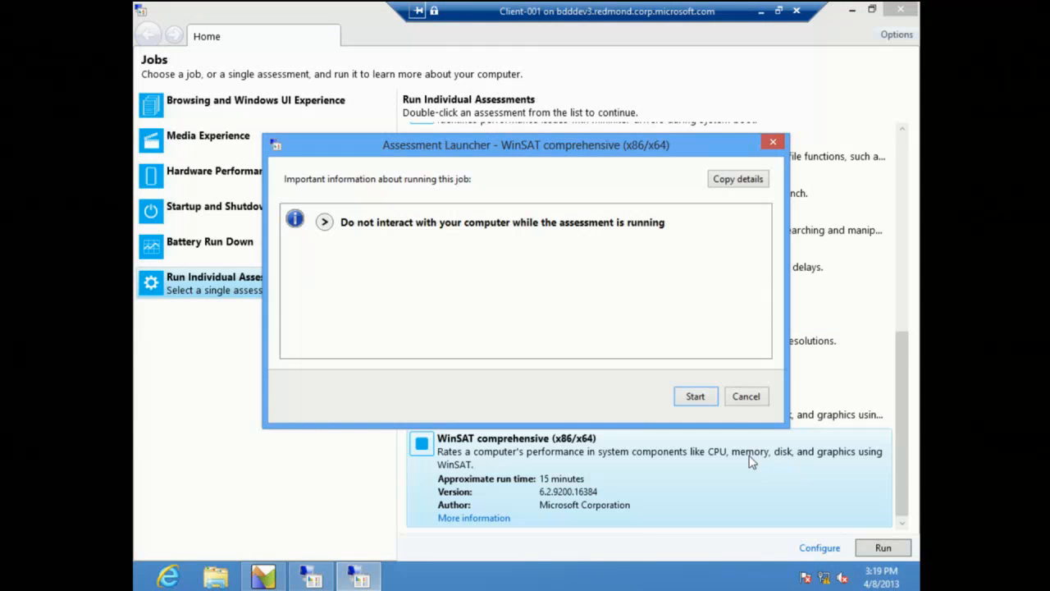
pyautogui.click(696, 396)
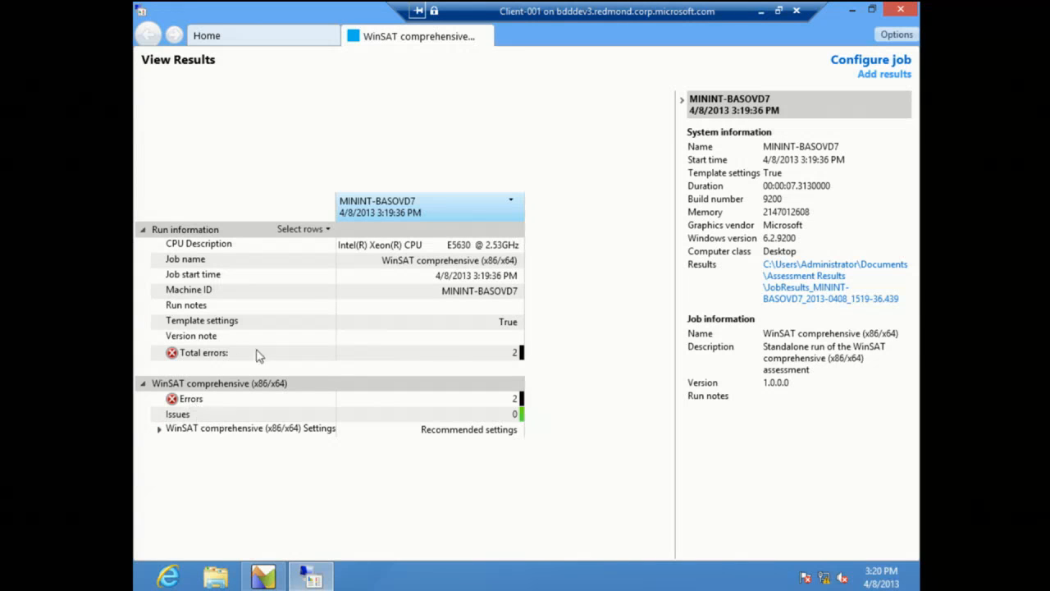
pyautogui.click(193, 402)
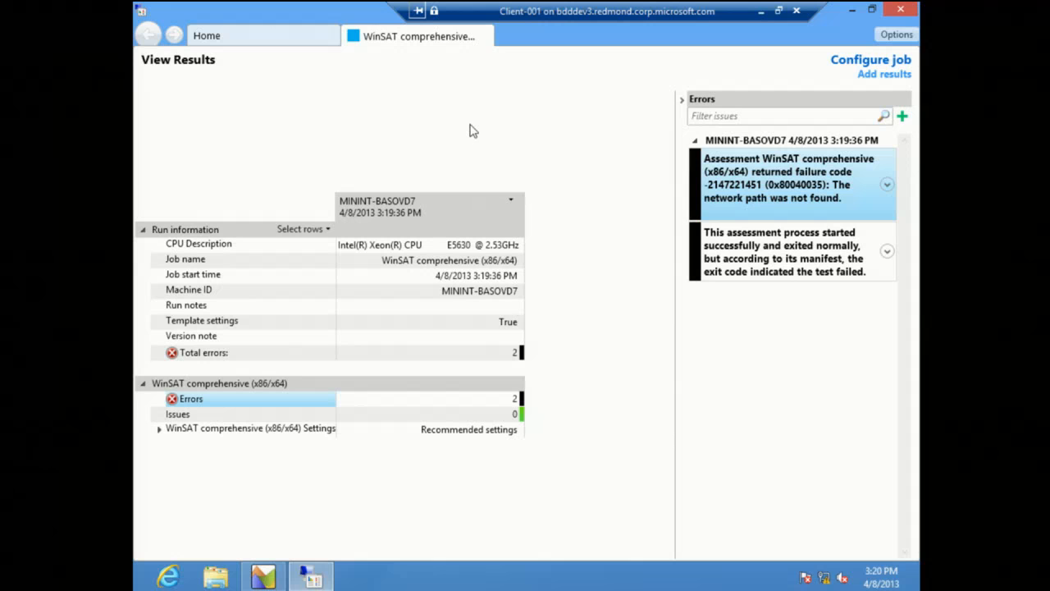
# Step: Close the Windows Assessment Console, bring the boot trace analysis back up and minimize the Client-001 session
pyautogui.click(902, 12)
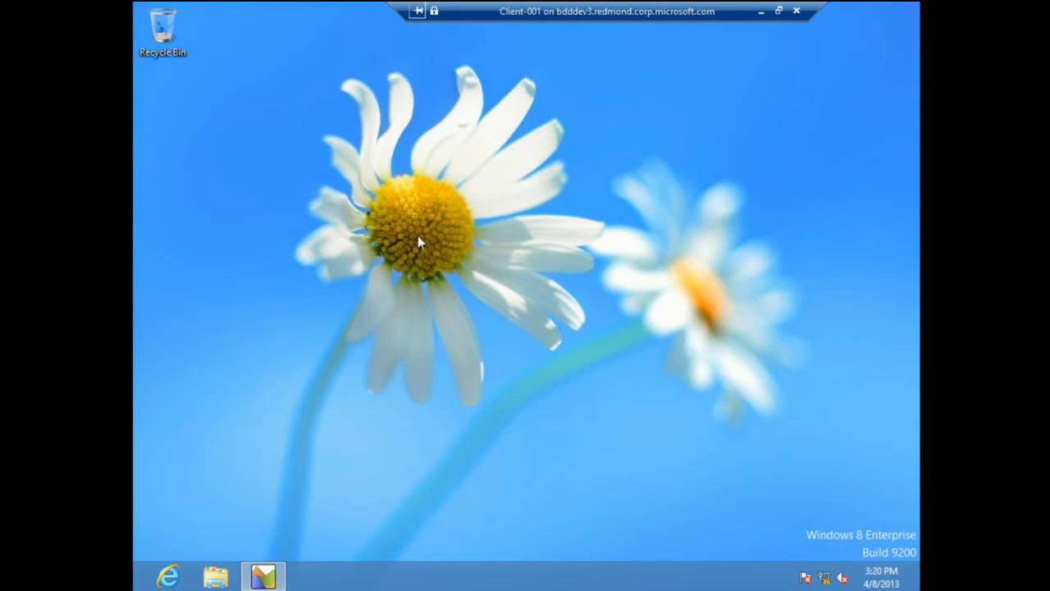
pyautogui.click(263, 577)
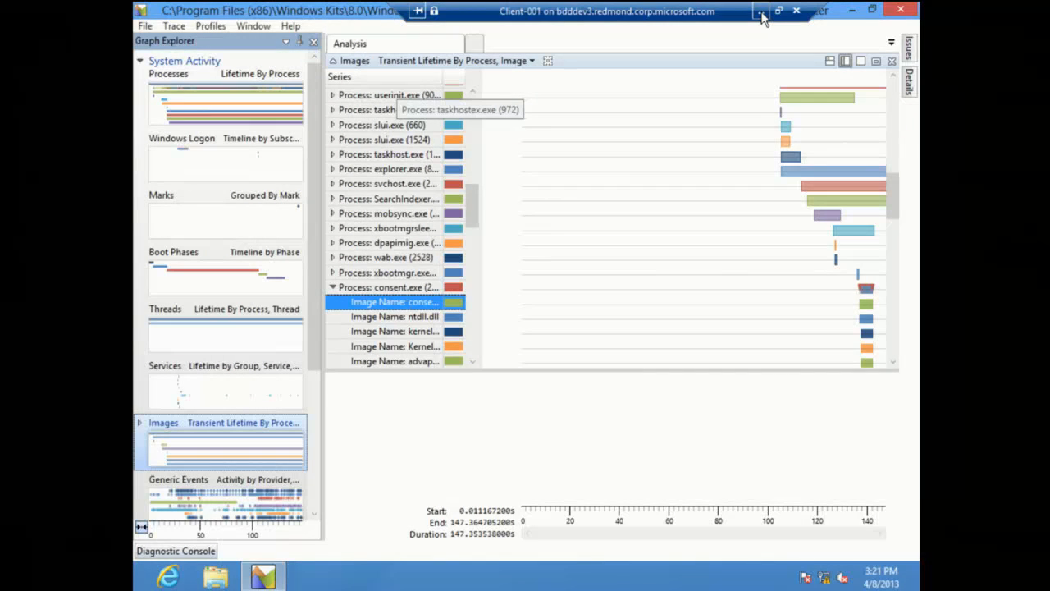
pyautogui.click(761, 11)
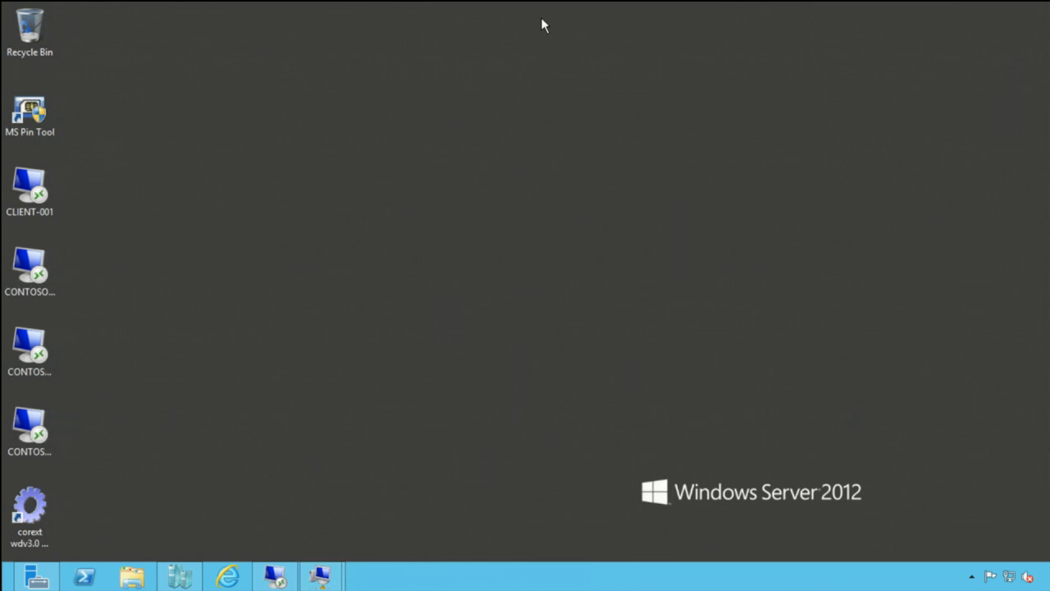